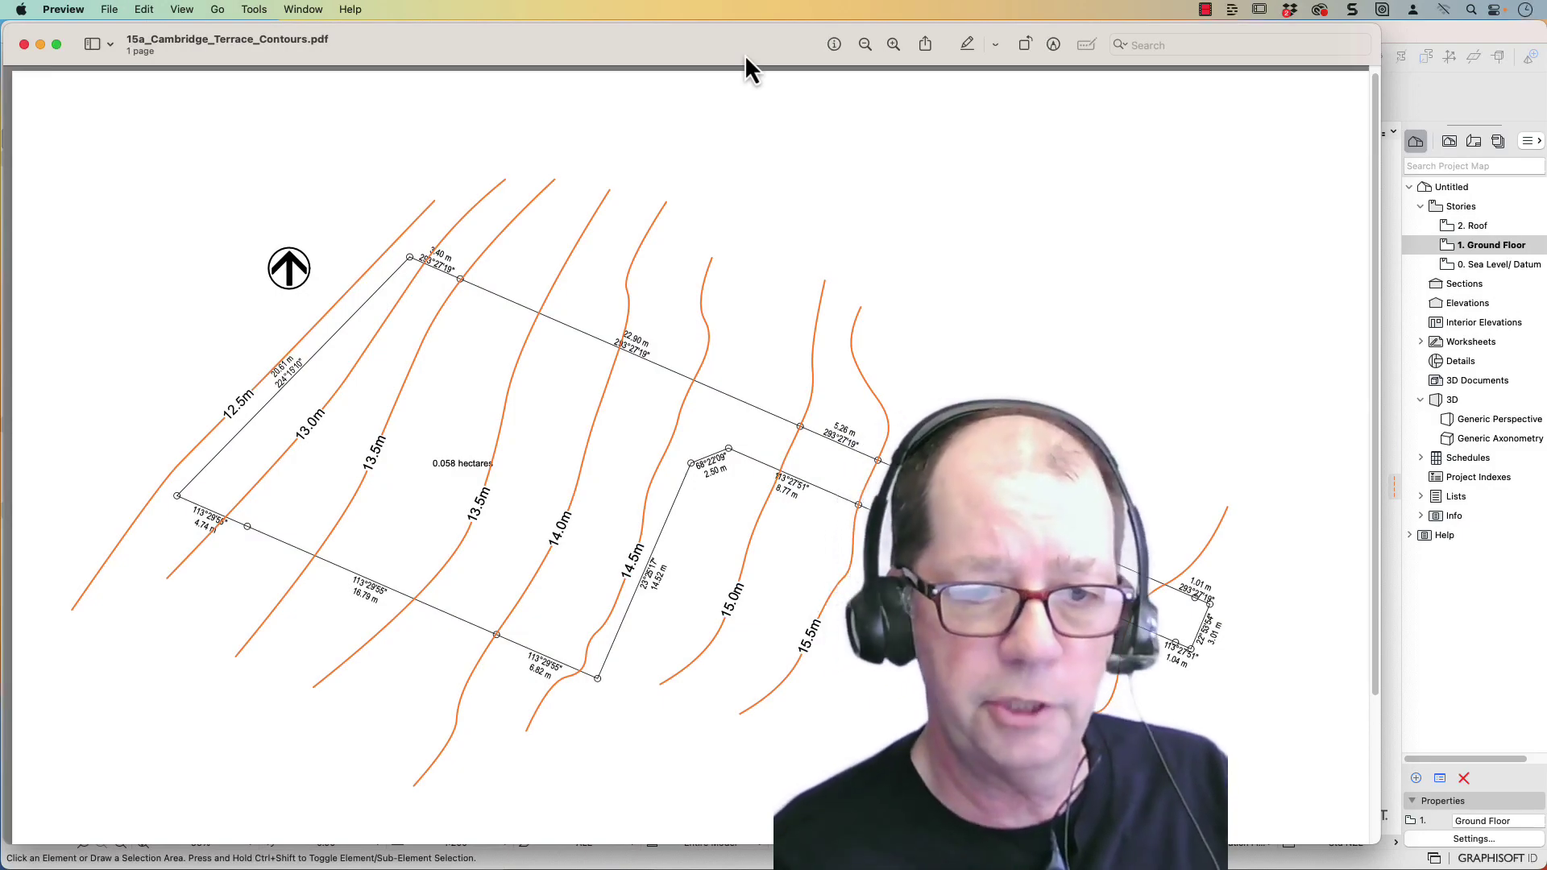
Switch from the contour PDF in Preview back to the Archicad Ground Floor plan
key(super+Tab)
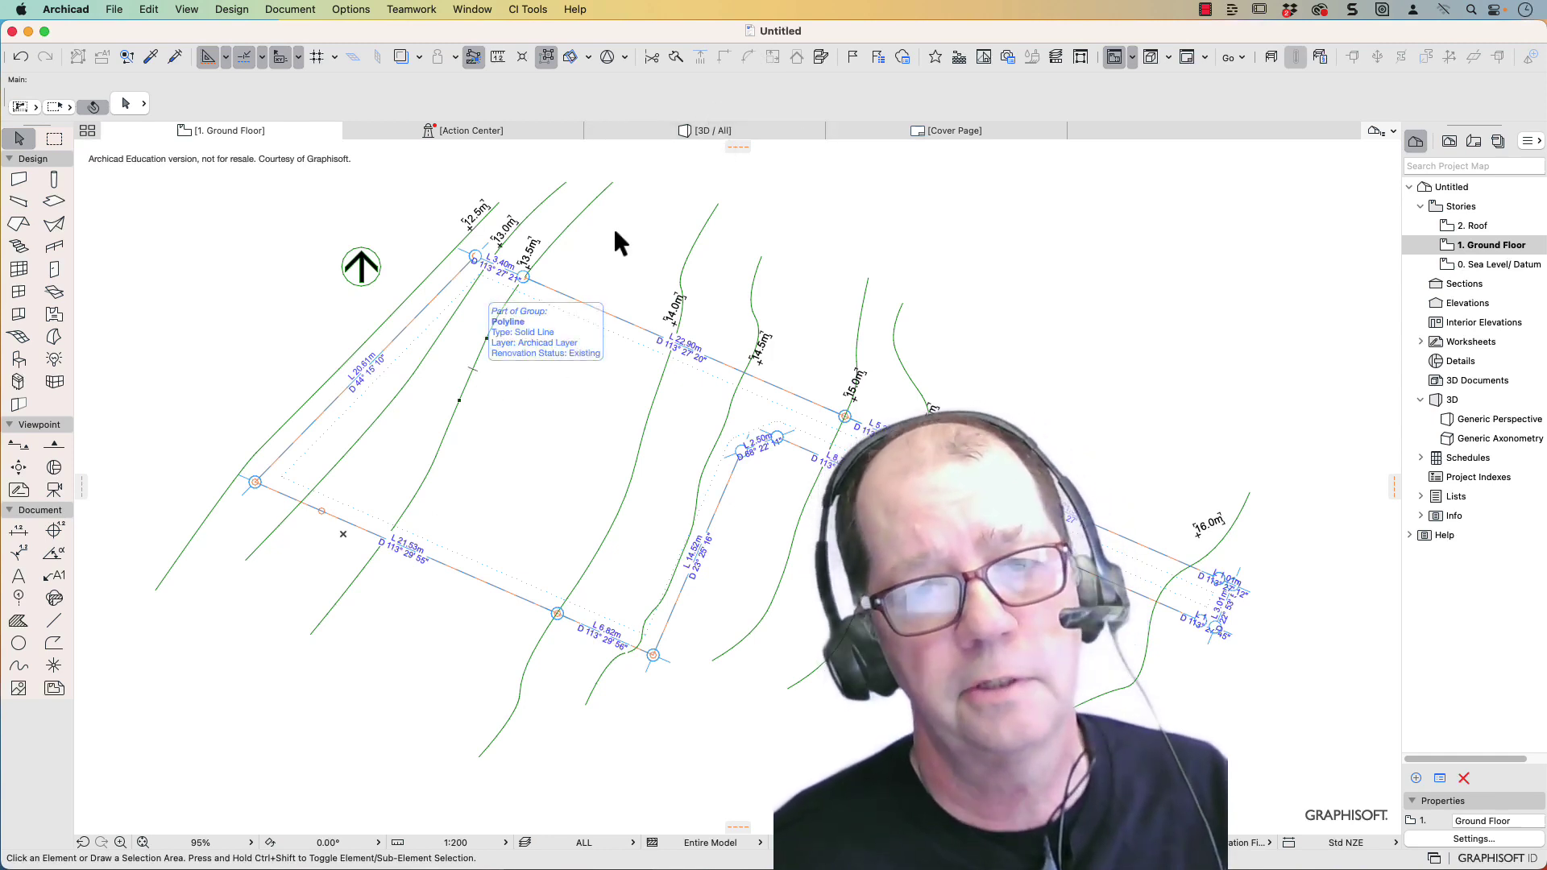
click(650, 137)
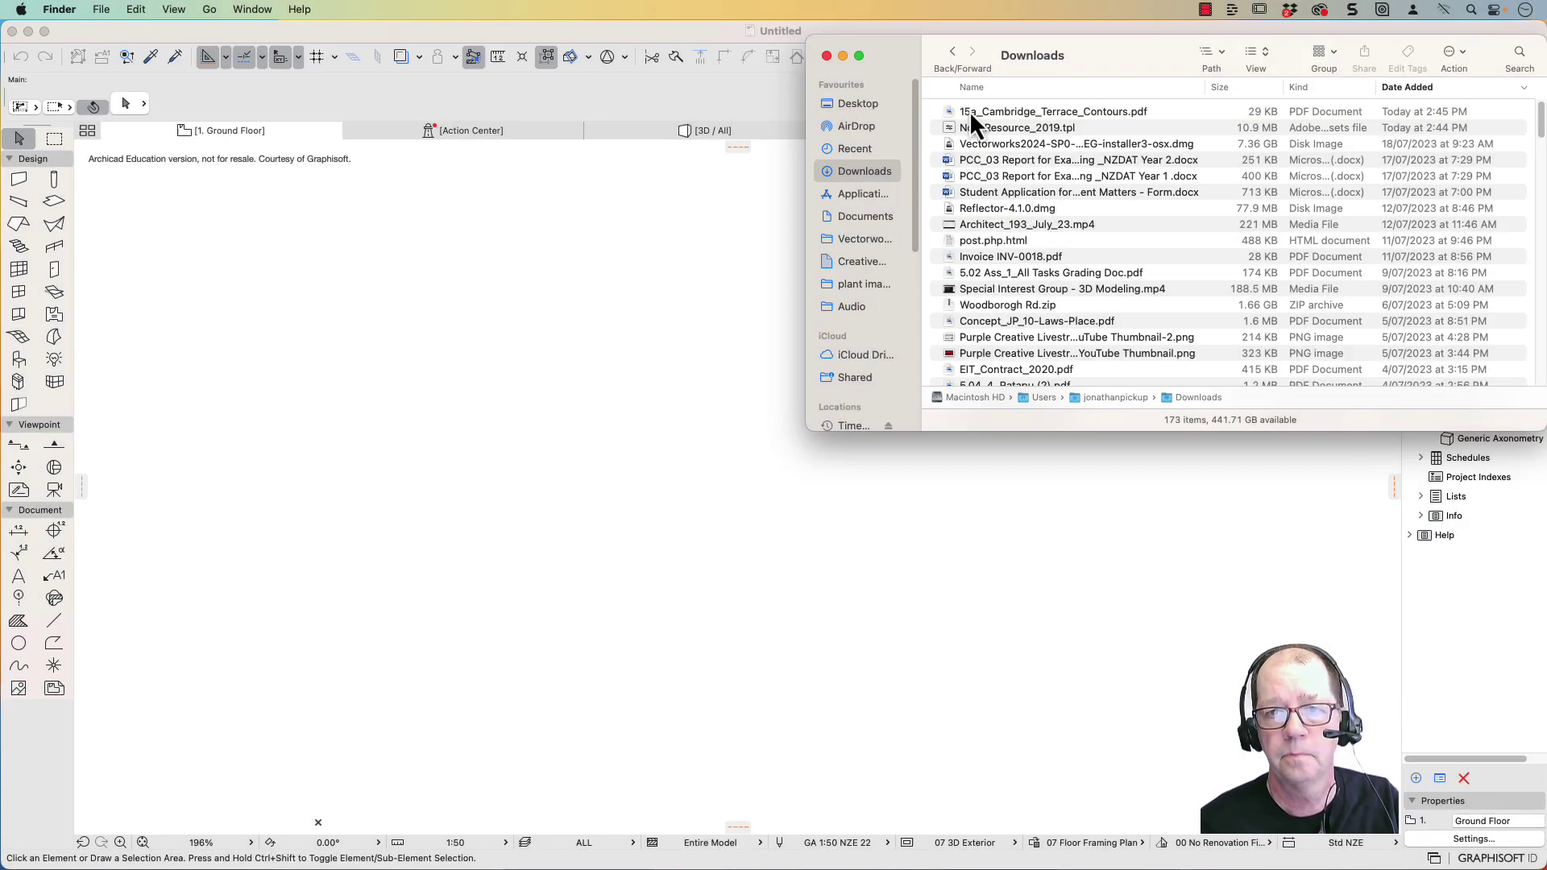
mouse_move(970, 110)
mouse_down()
mouse_move(490, 654)
mouse_move(597, 498)
mouse_up()
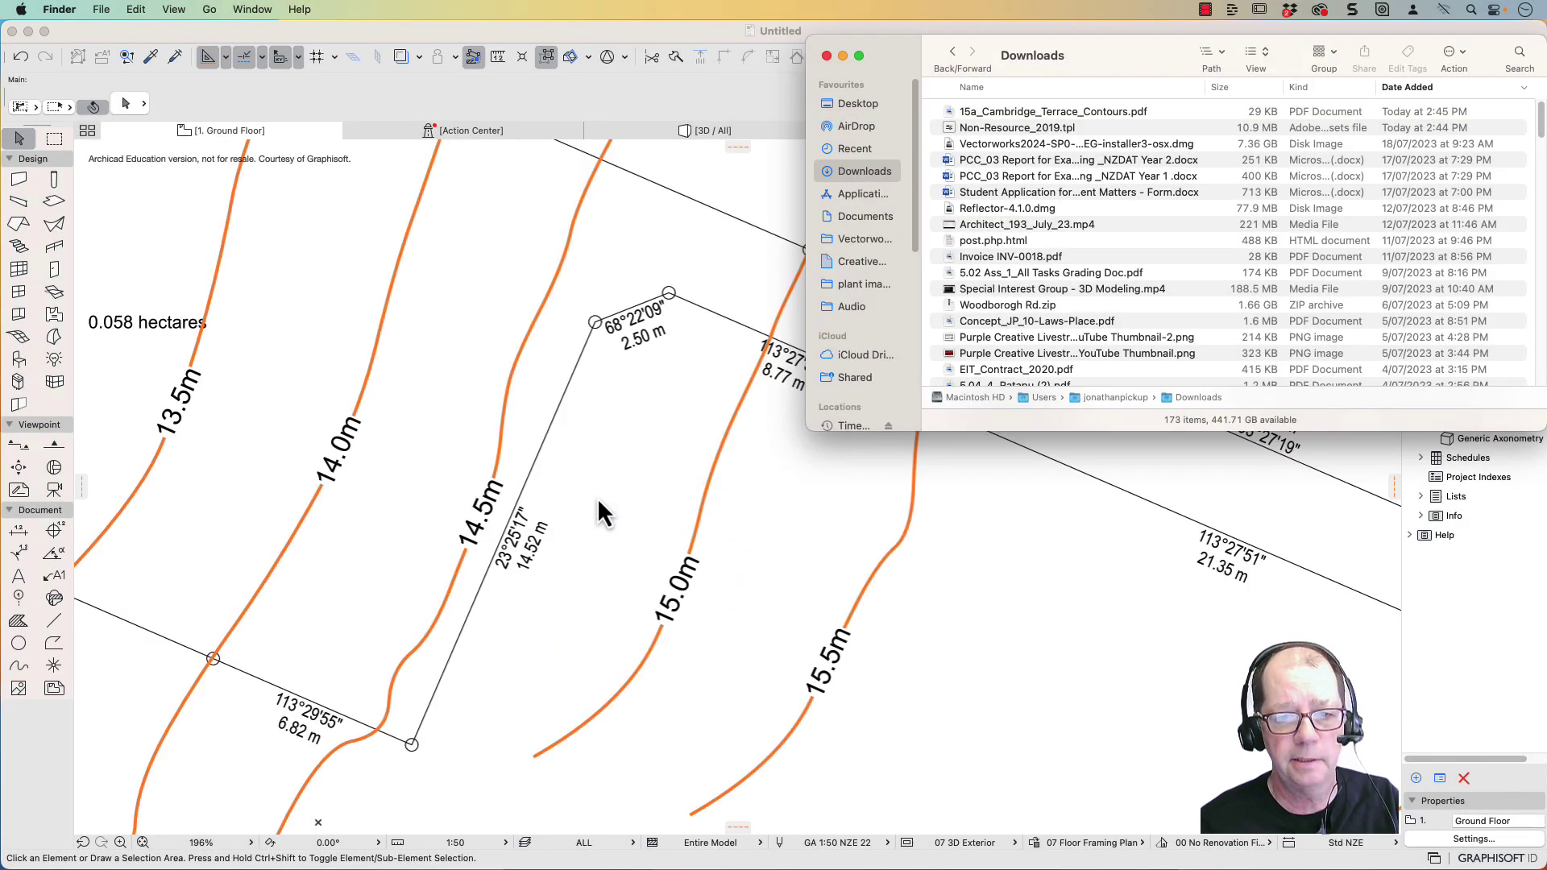
Select the placed contour drawing and start Resize with the ratio defined graphically
click(506, 435)
middle_drag(466, 328, 933, 594)
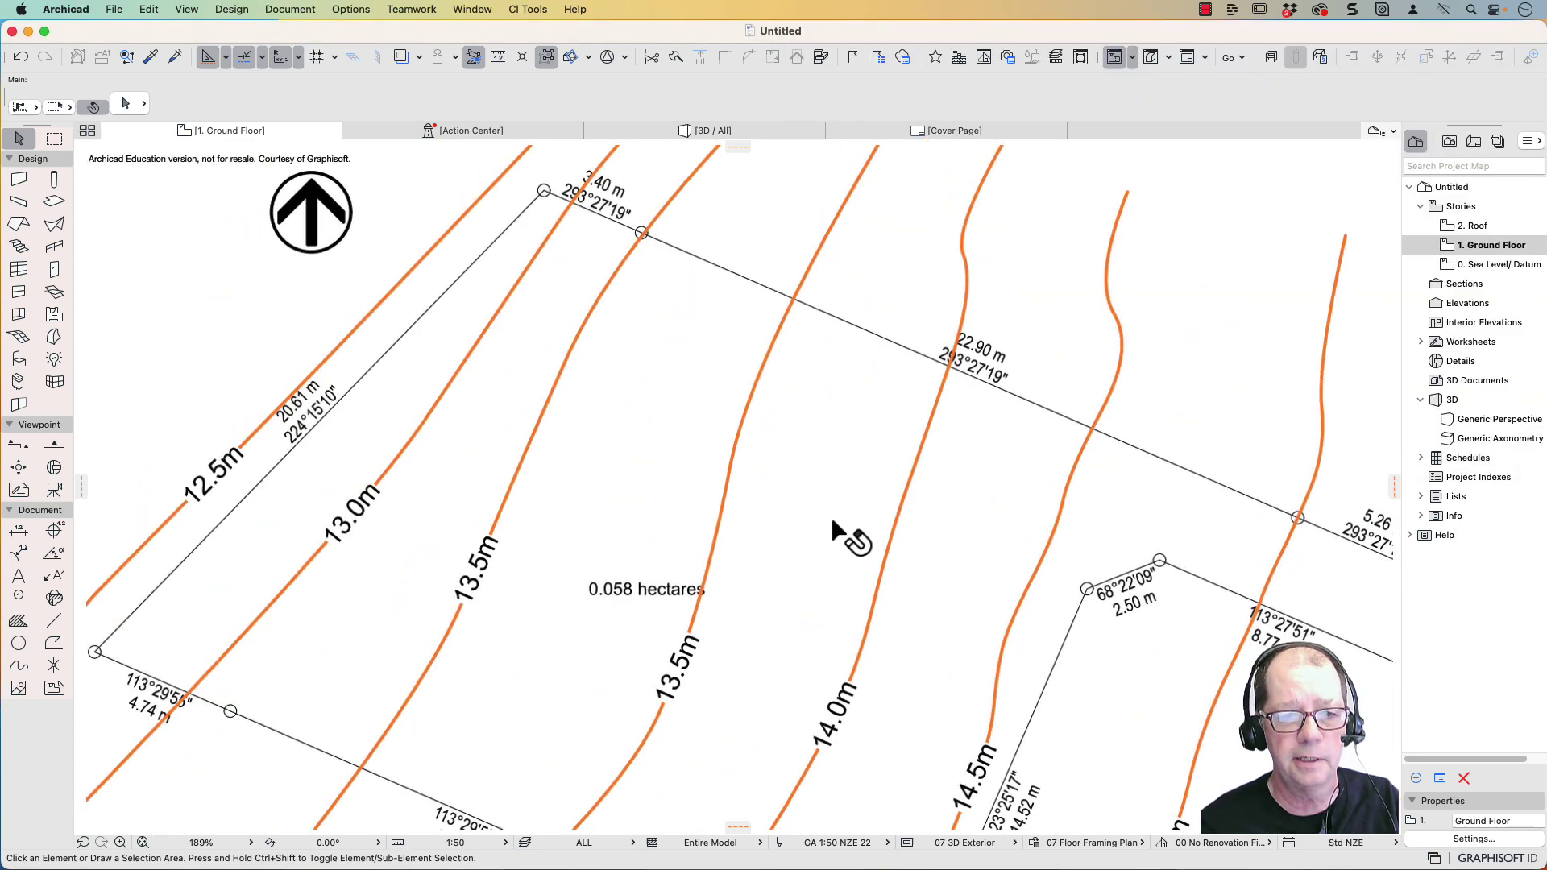
scroll(838, 532, down, 5)
scroll(801, 437, up, 5)
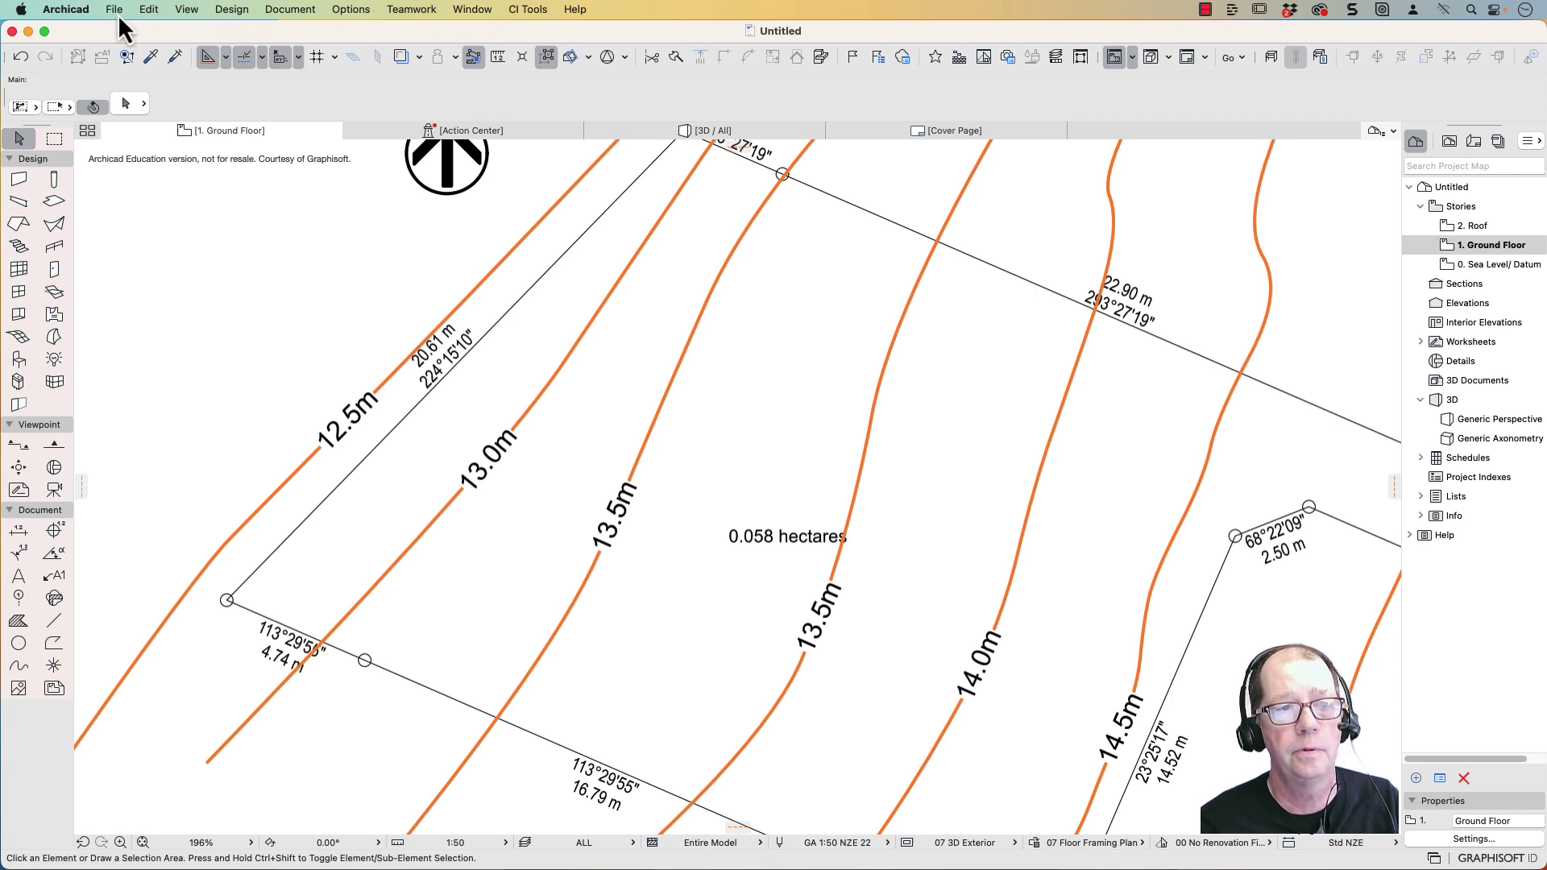
click(230, 206)
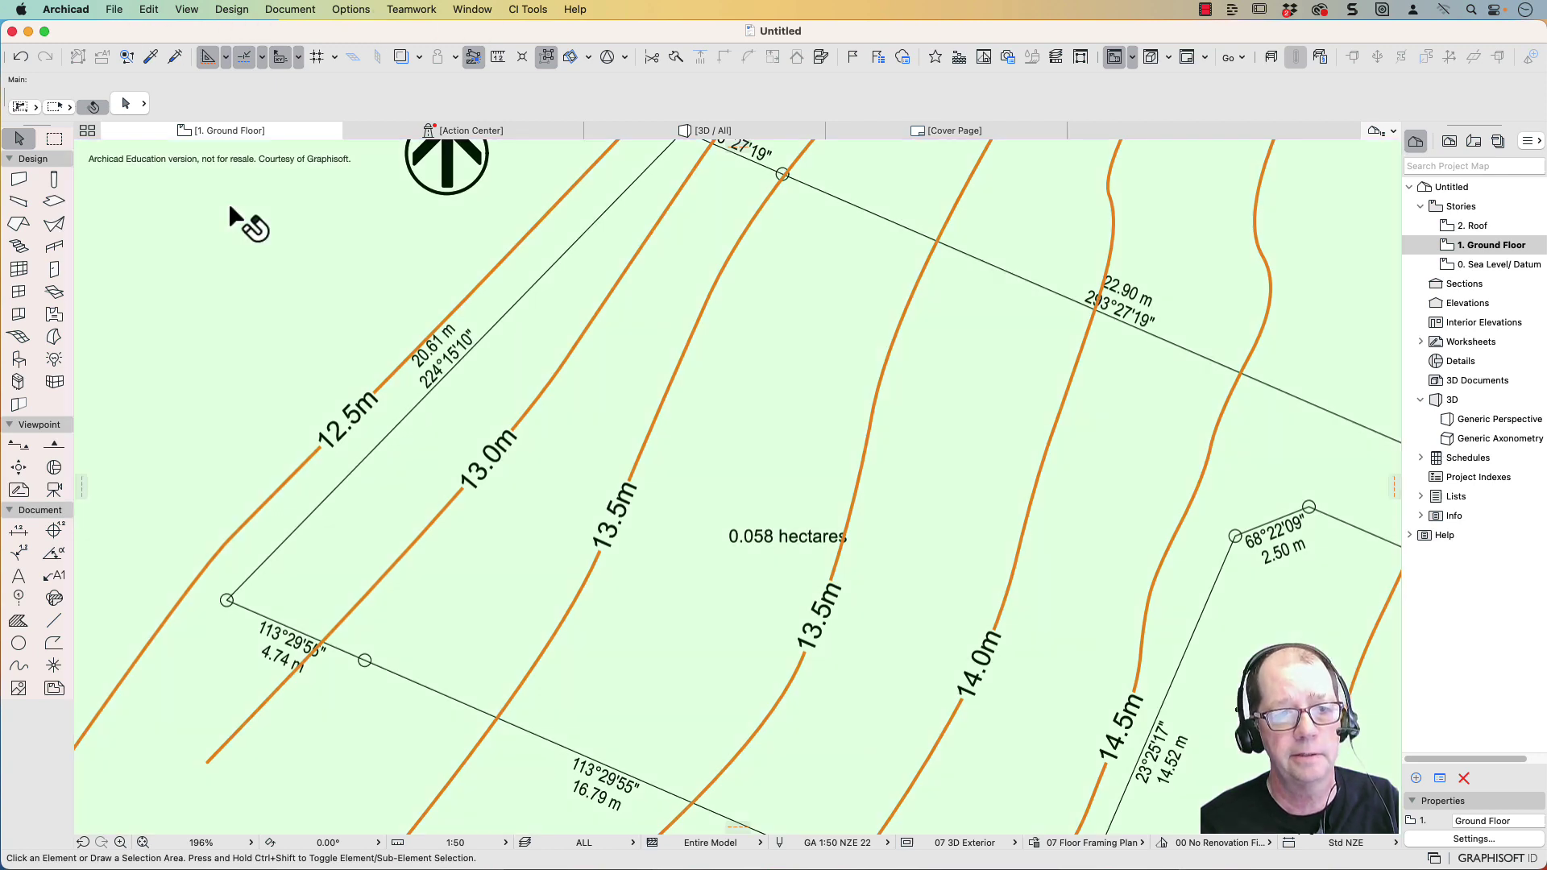
click(158, 10)
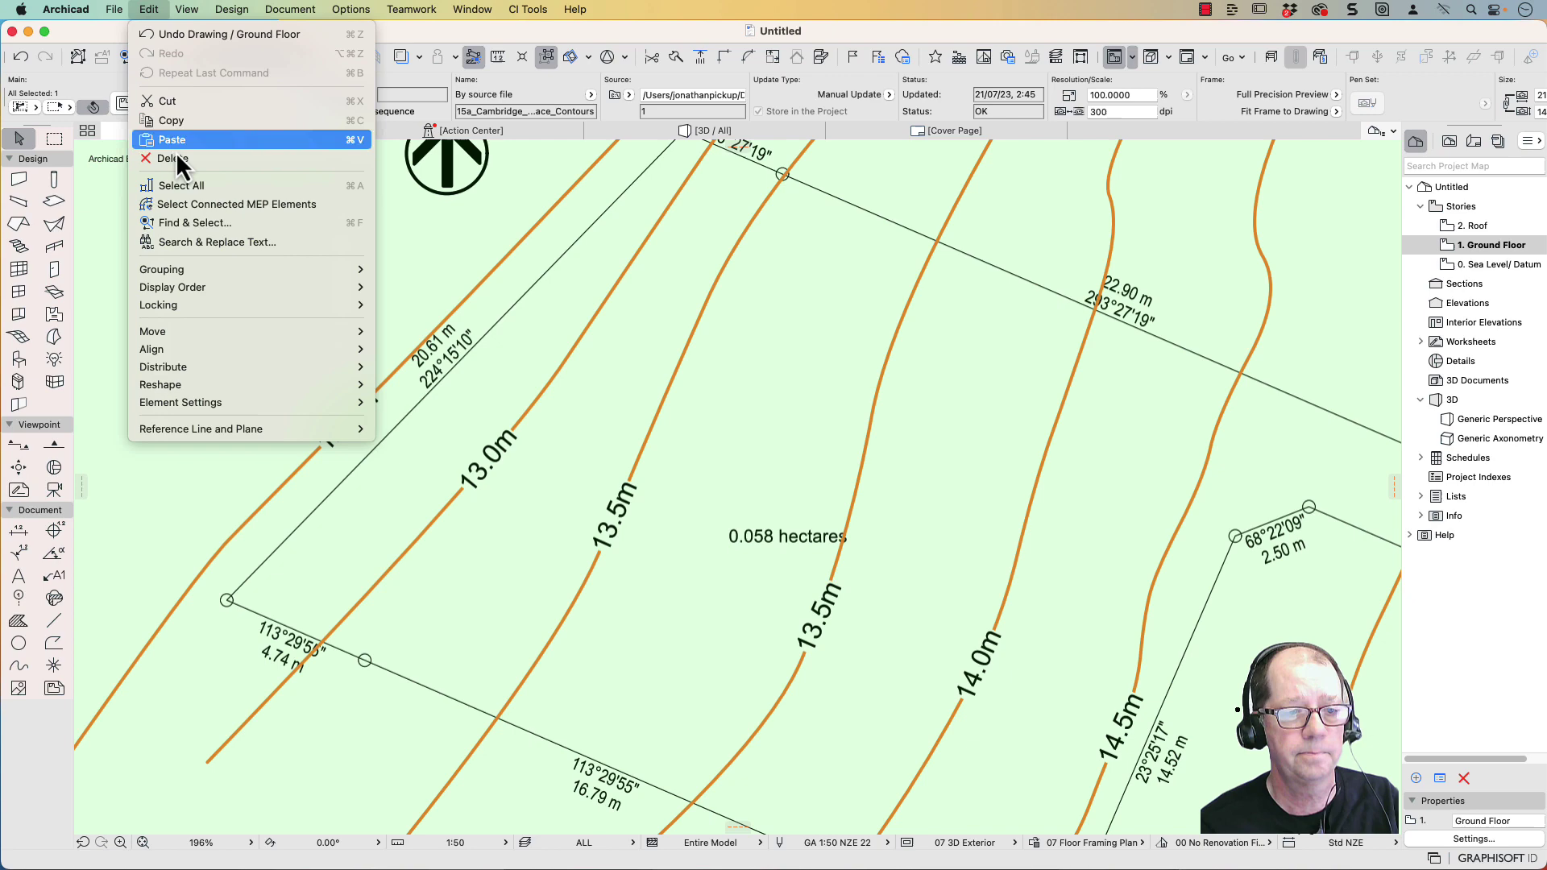
mouse_move(189, 384)
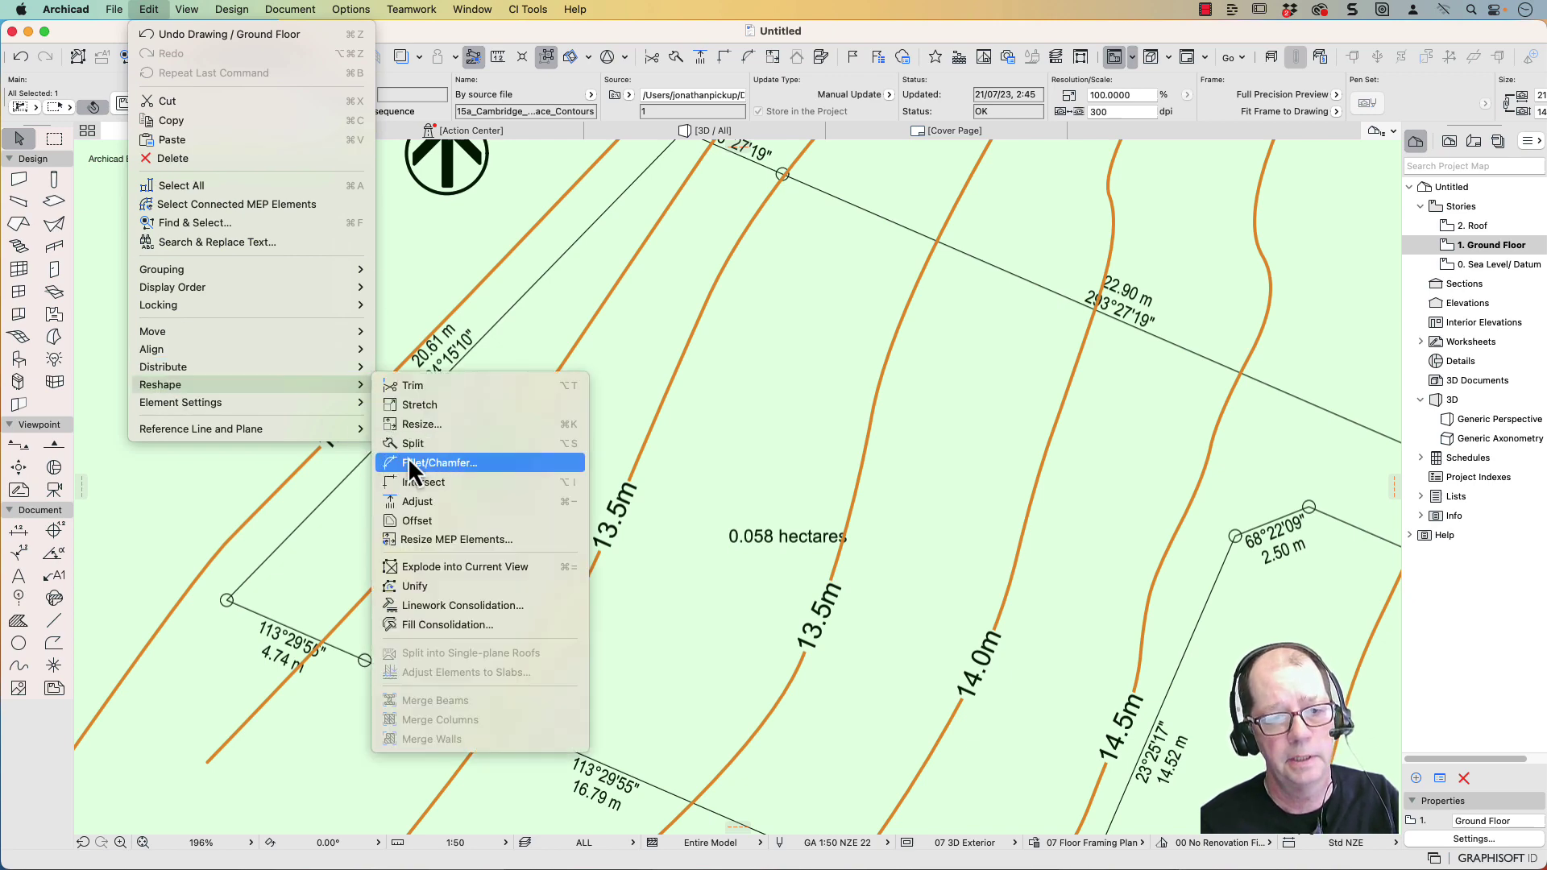
click(423, 426)
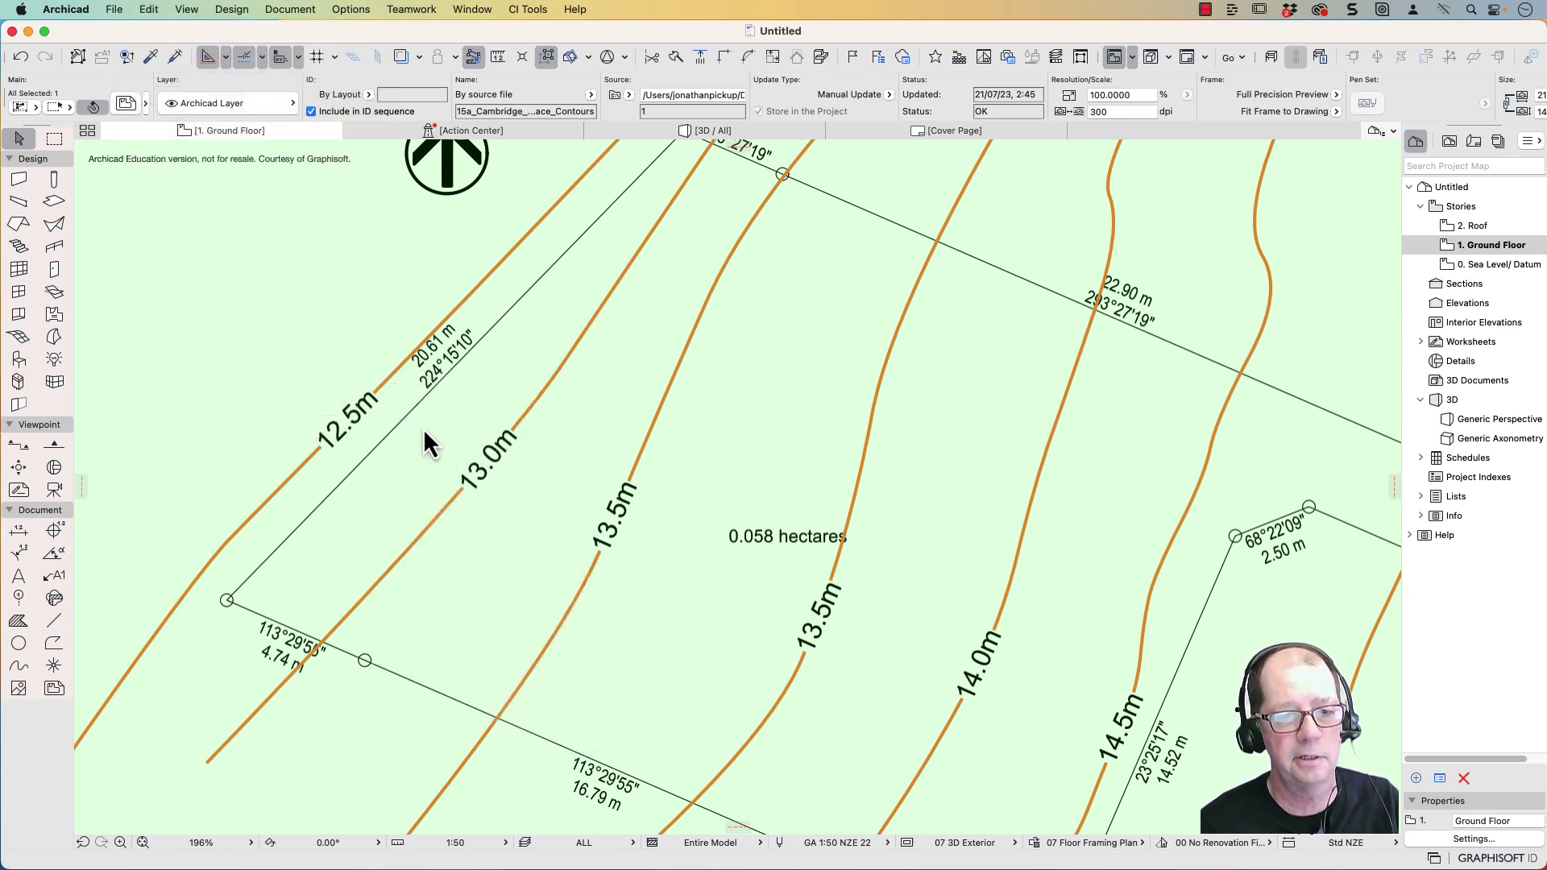
drag(1448, 309, 1293, 302)
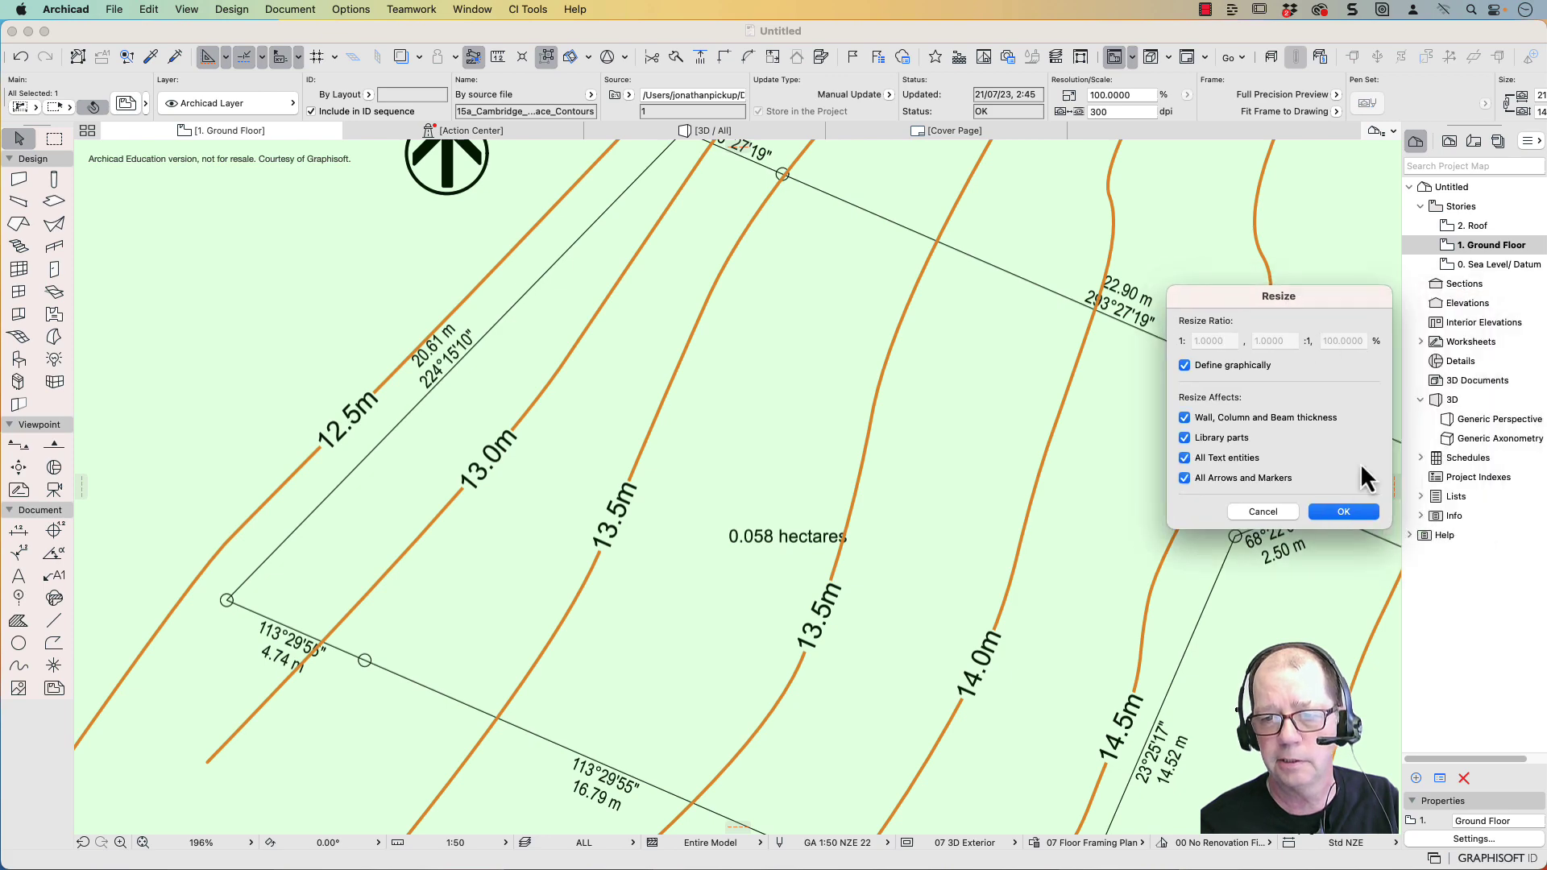
click(1344, 512)
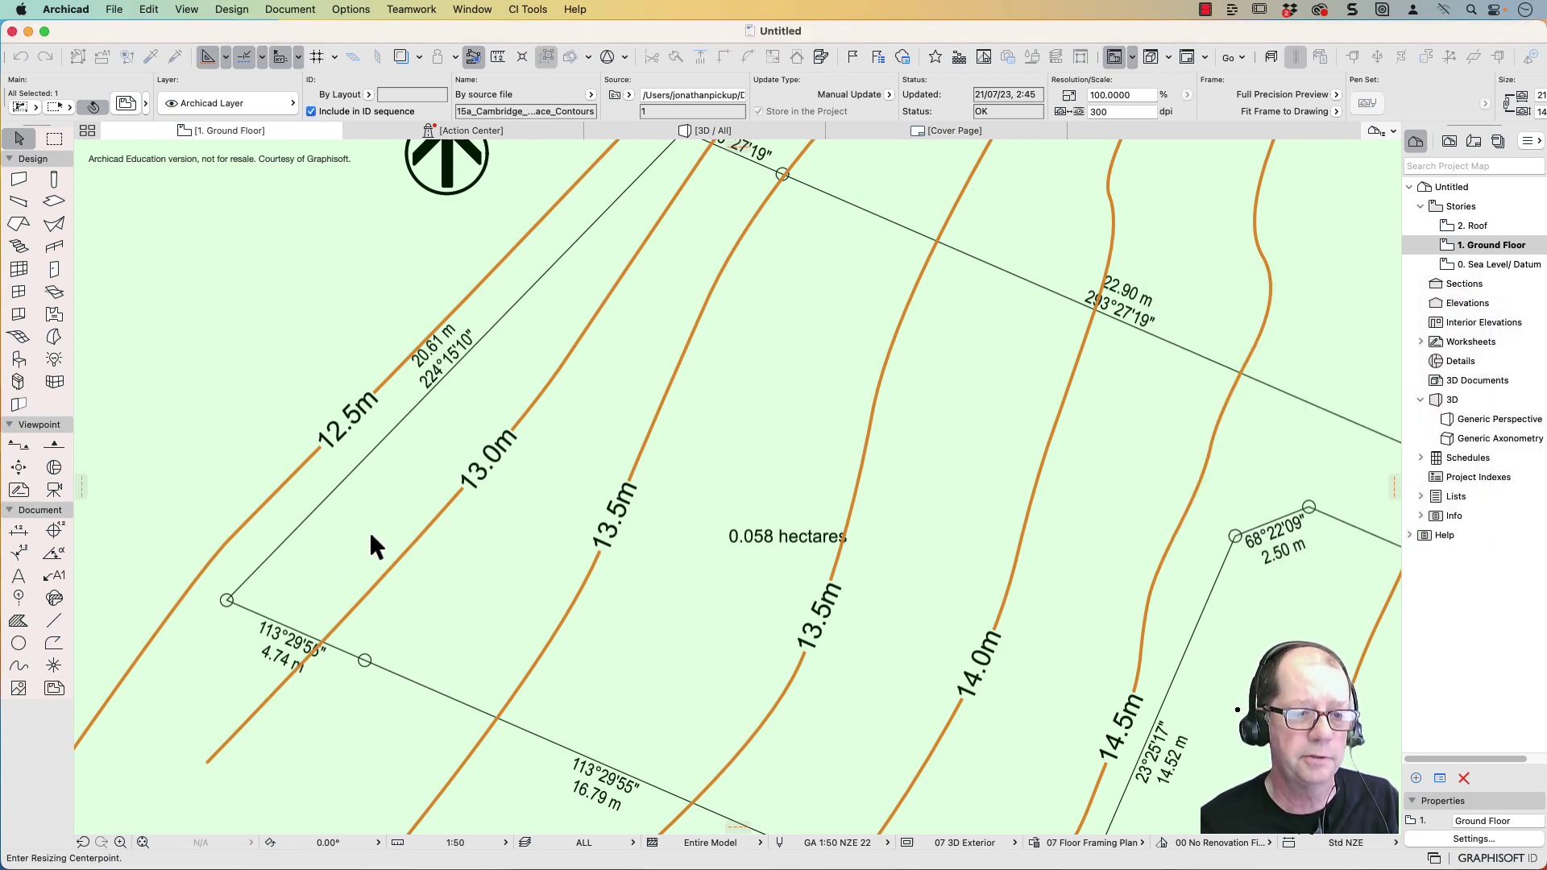
Resize from the lot's left corner so the 20.61 m boundary measures 20610 (400.125%)
scroll(227, 601, up, 10)
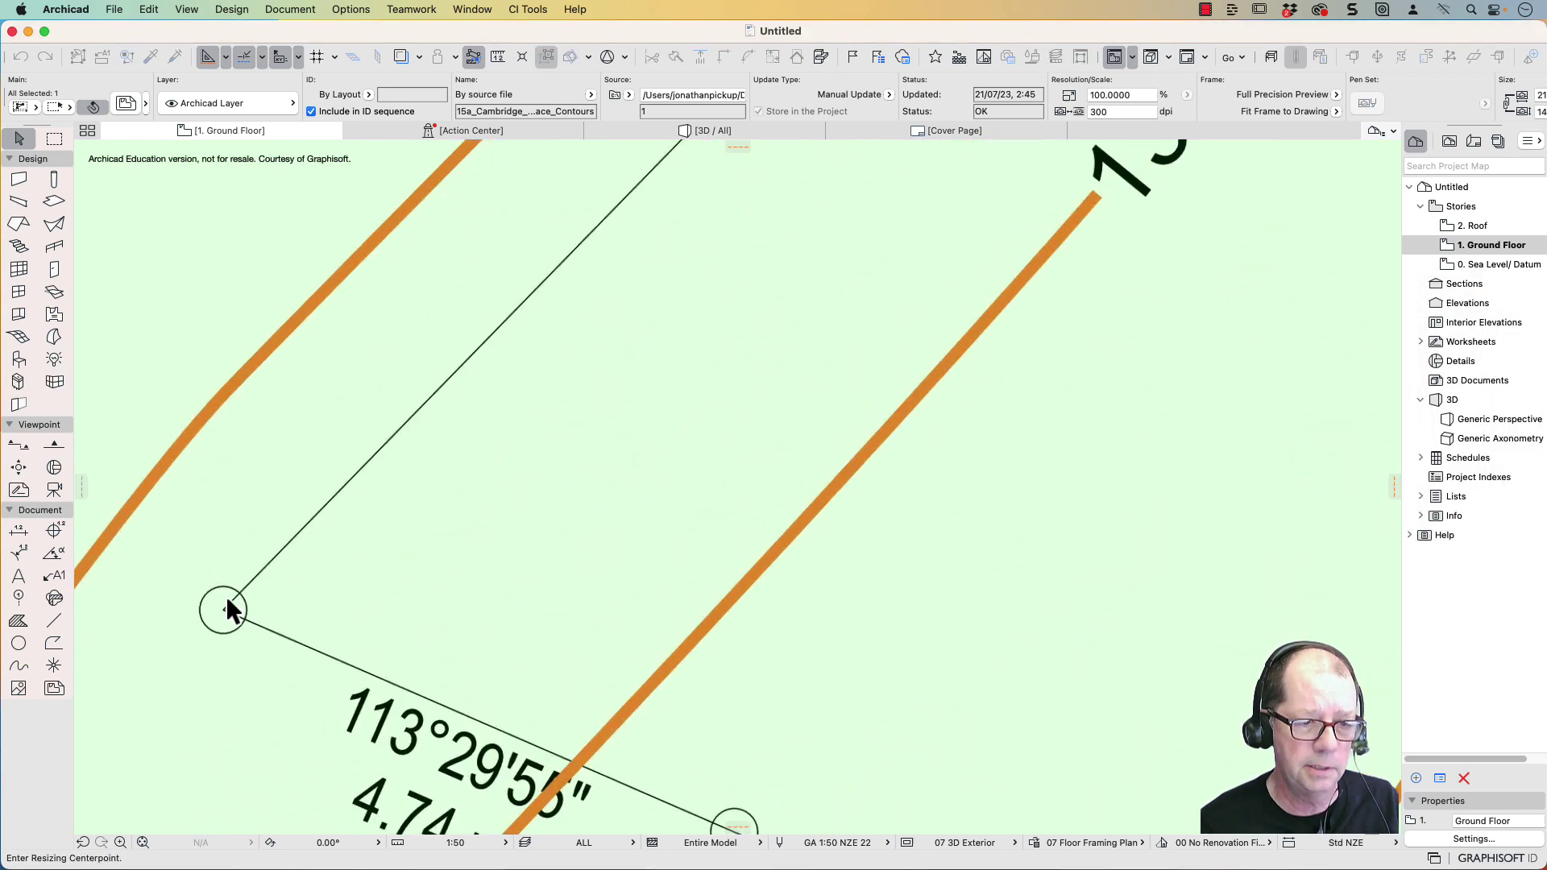
click(219, 612)
scroll(590, 351, down, 5)
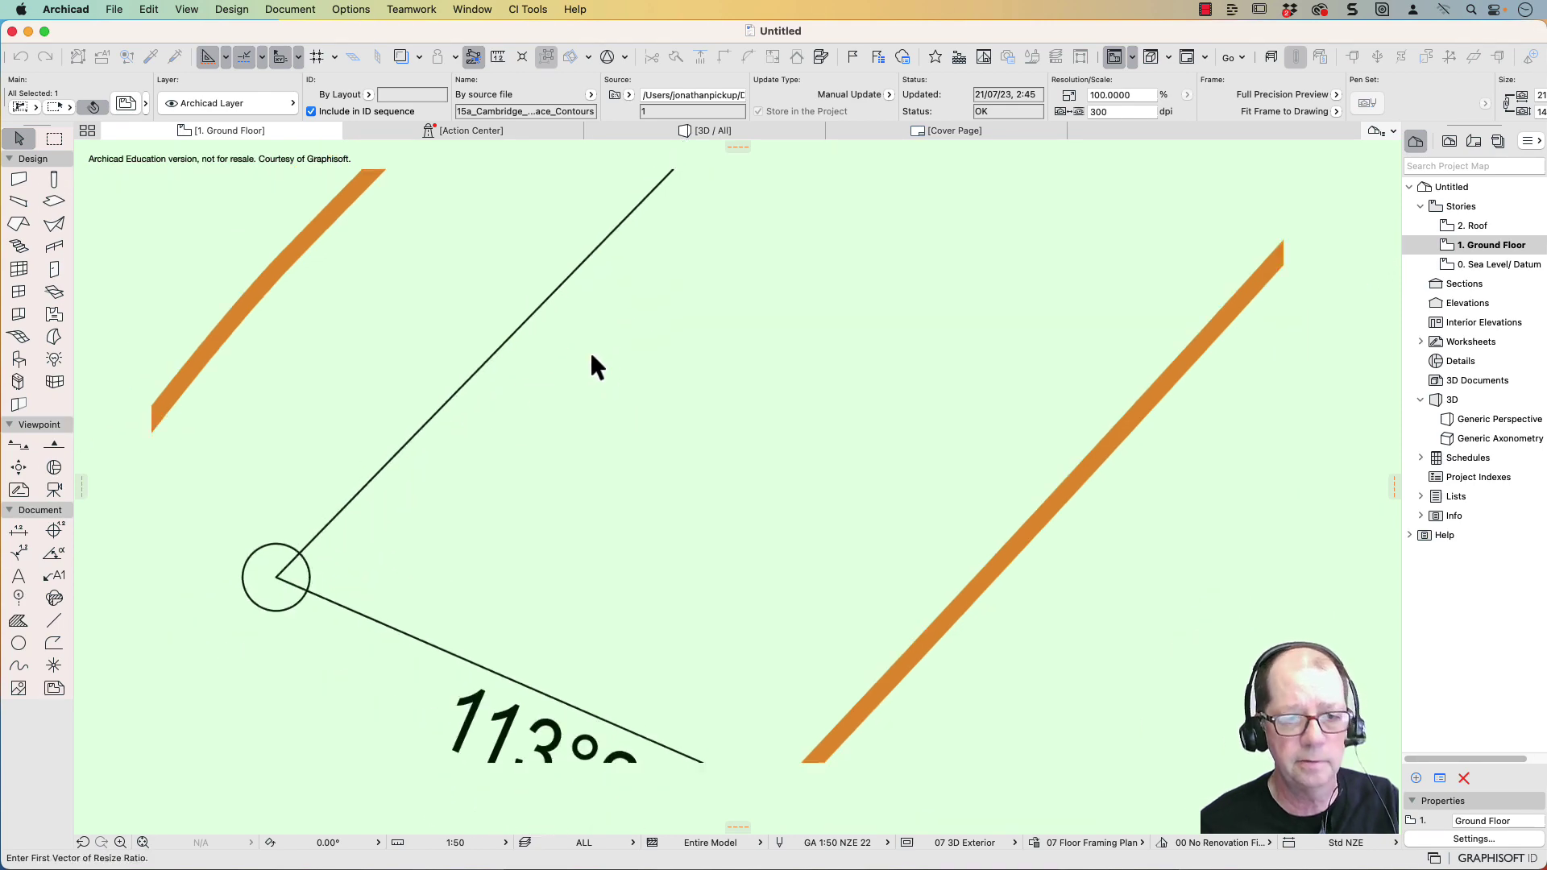
scroll(629, 330, up, 3)
middle_drag(603, 373, 415, 699)
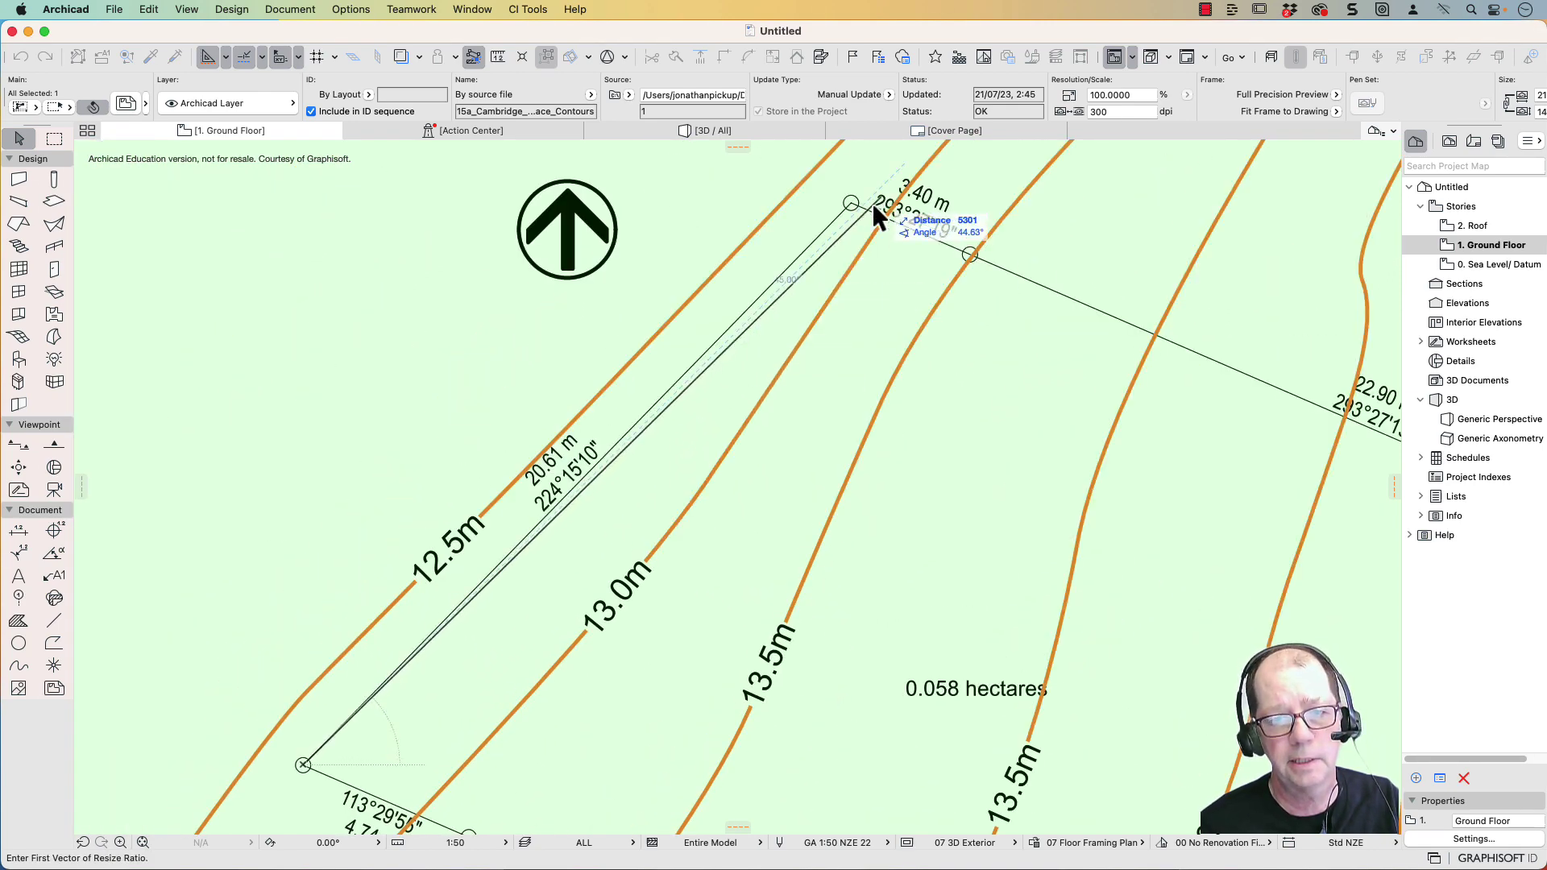
scroll(857, 198, up, 2)
scroll(857, 198, up, 2)
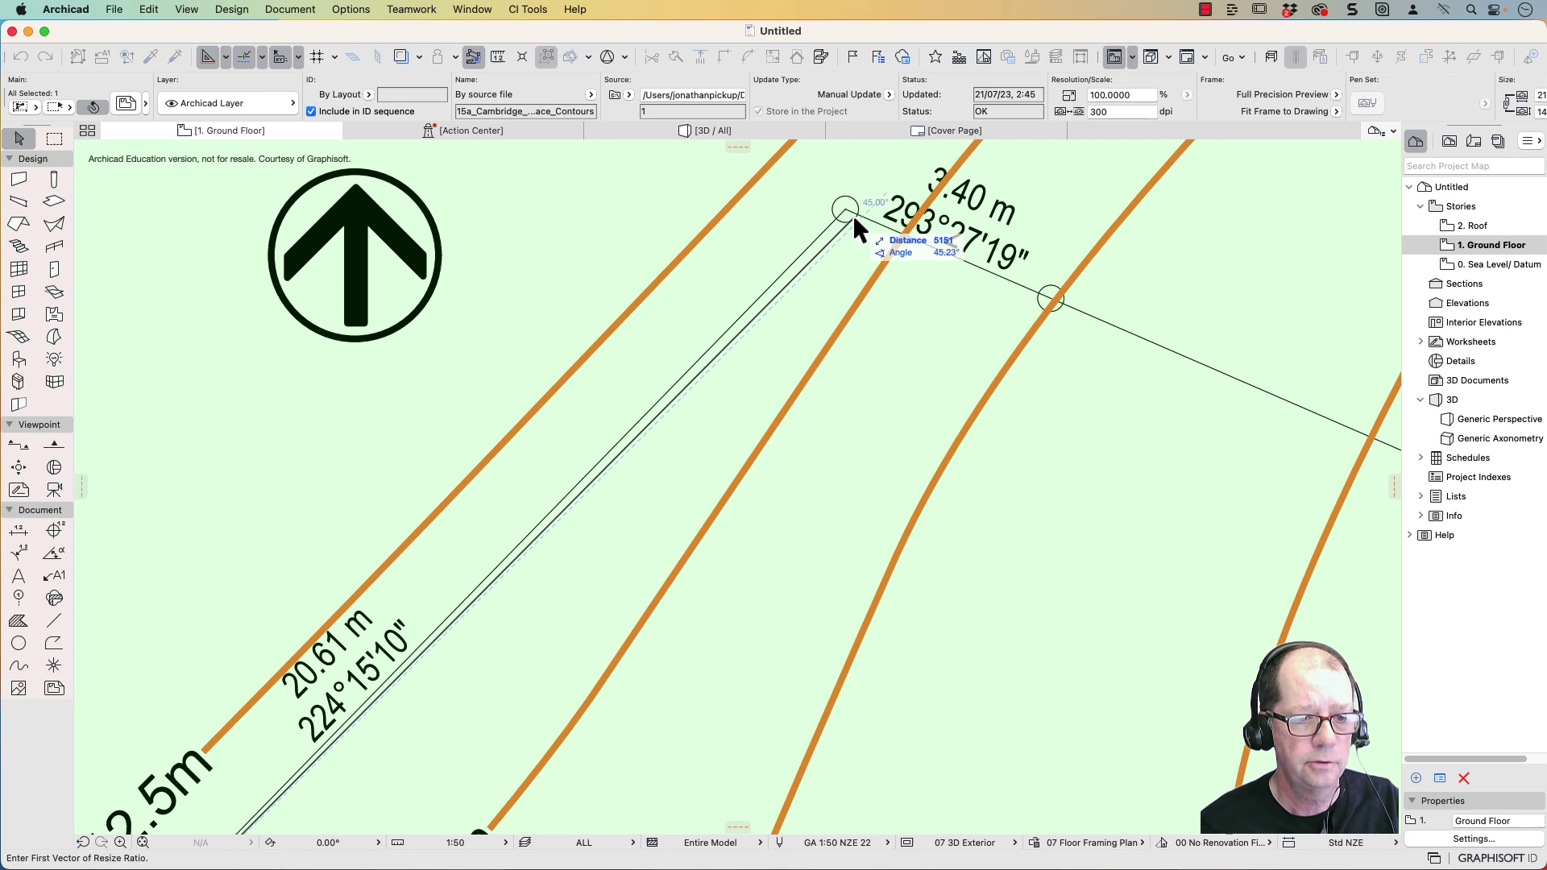
scroll(853, 214, up, 6)
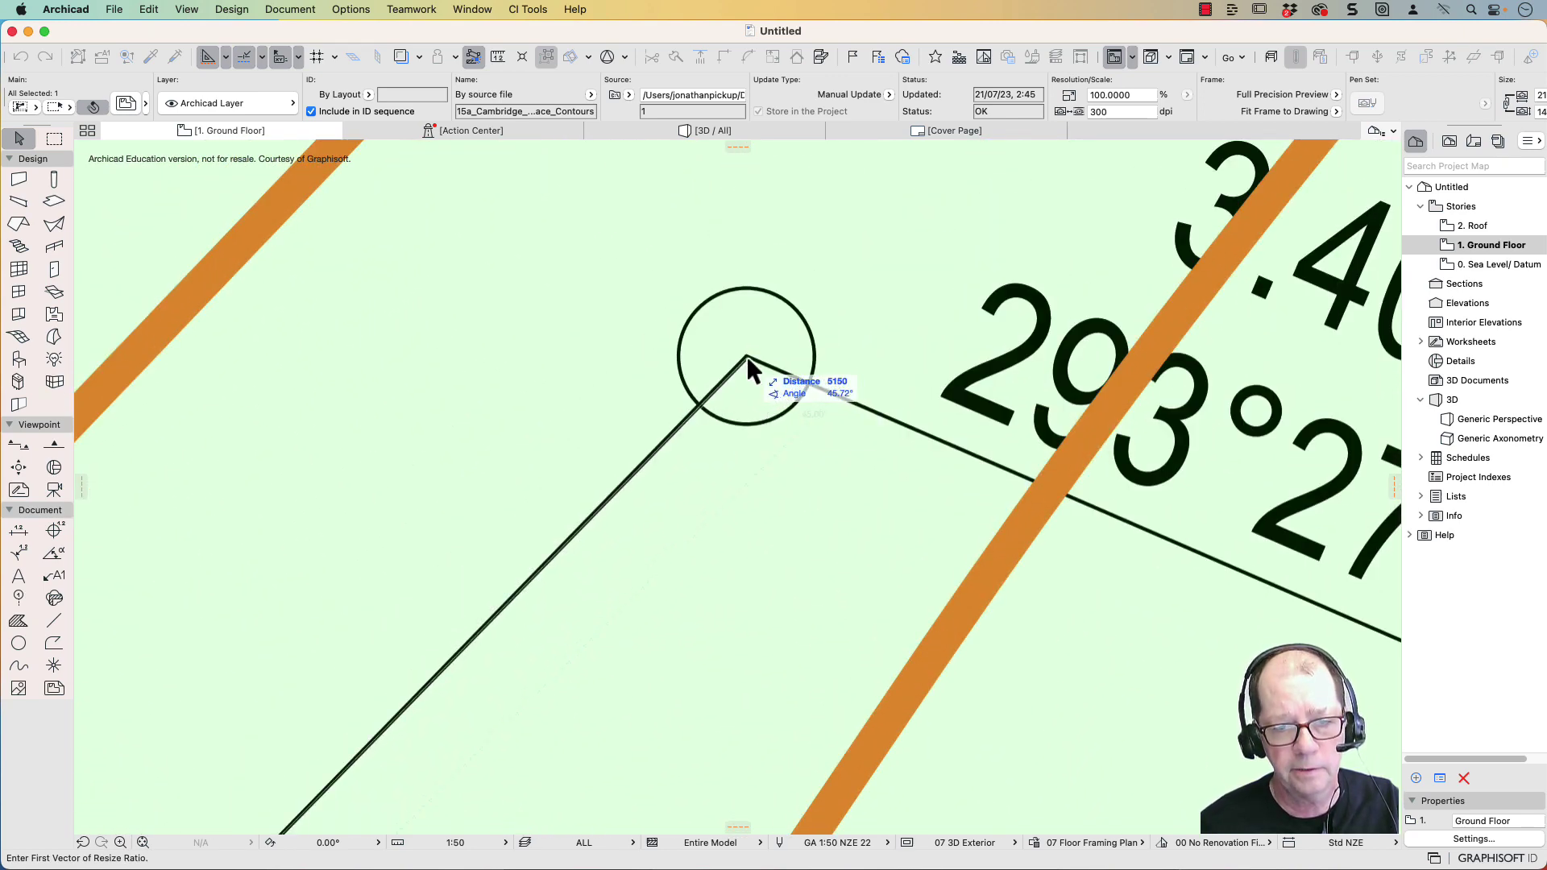
click(746, 355)
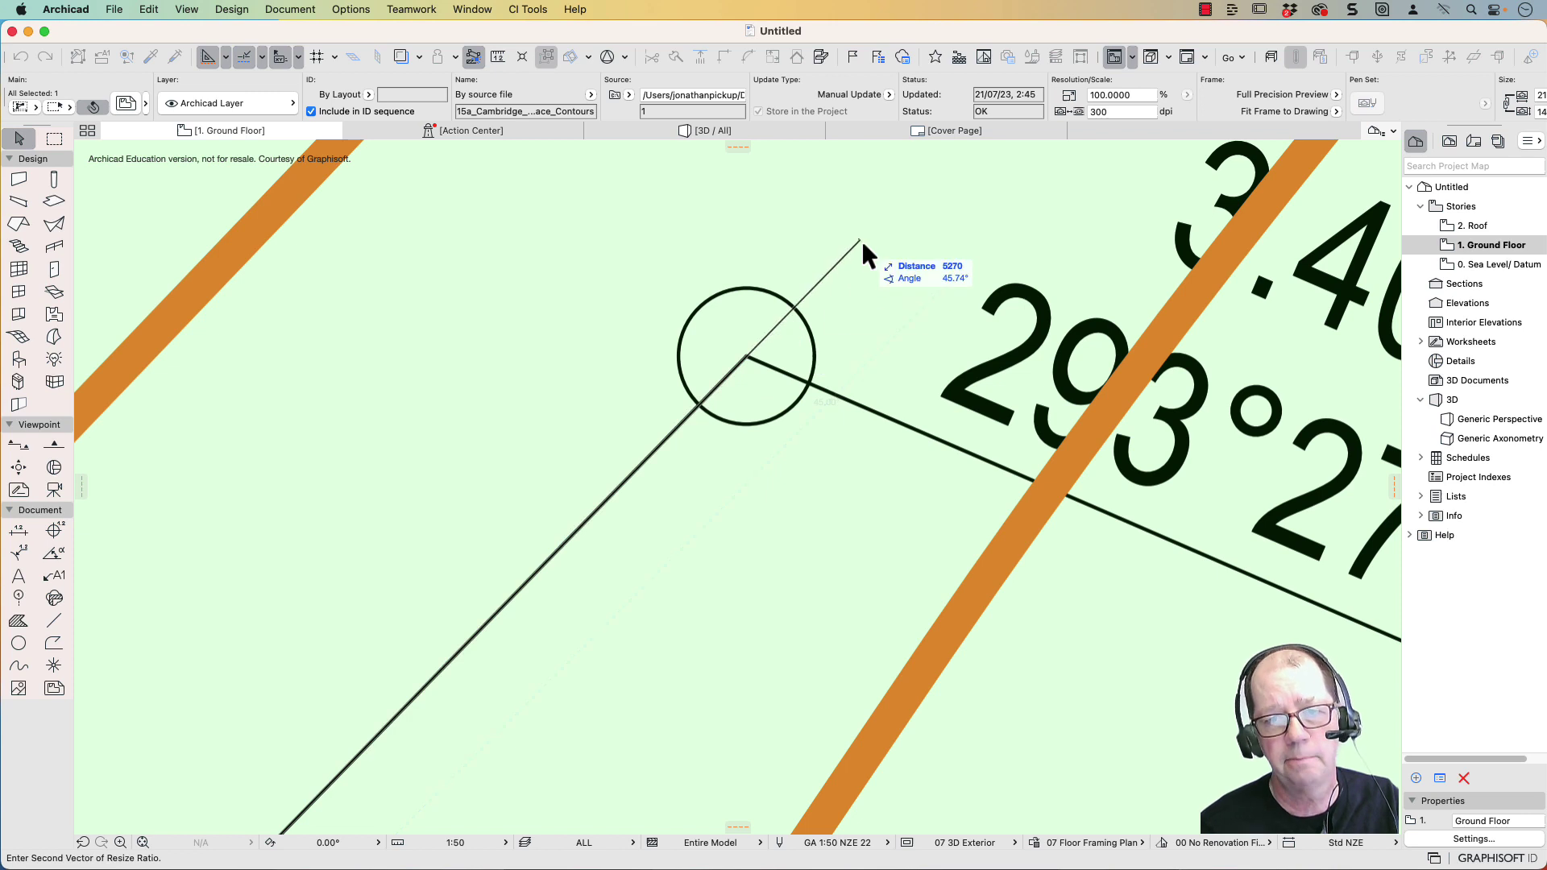
text(2)
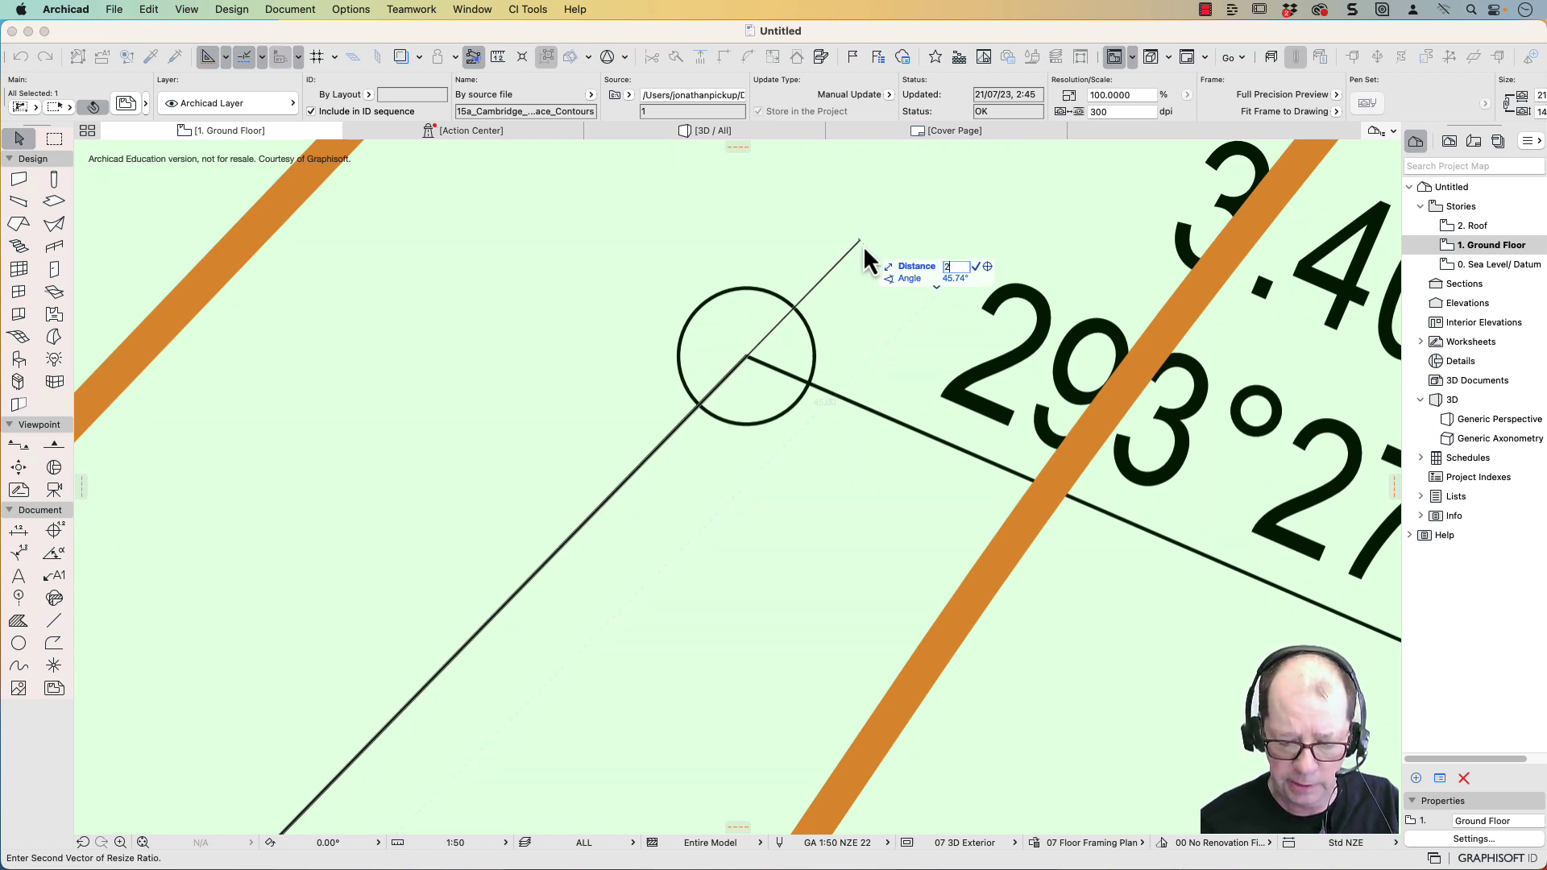
text(0610)
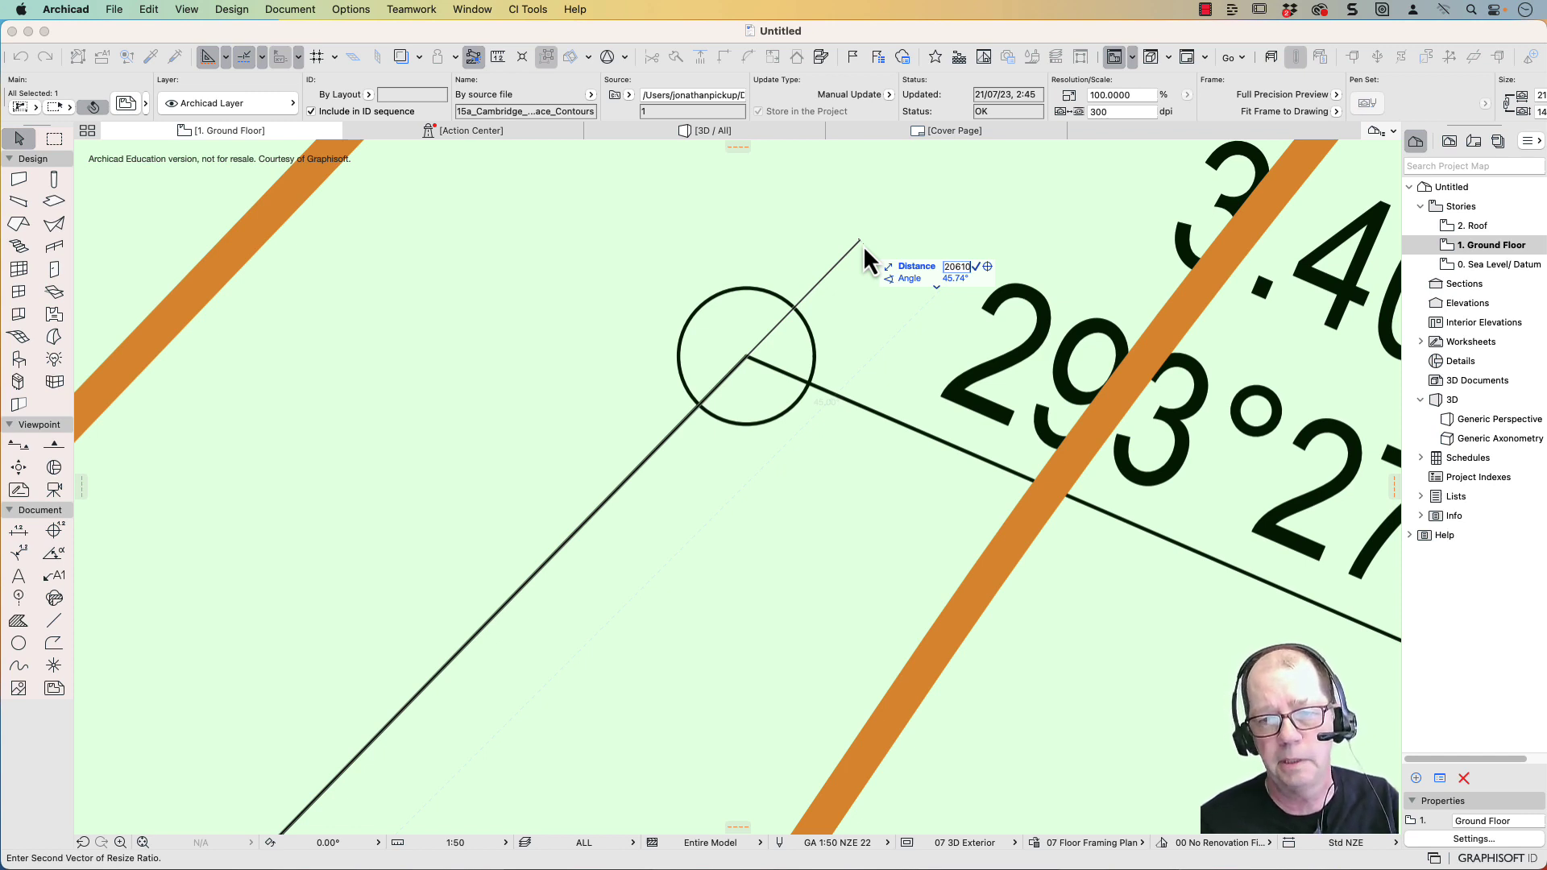
key(Return)
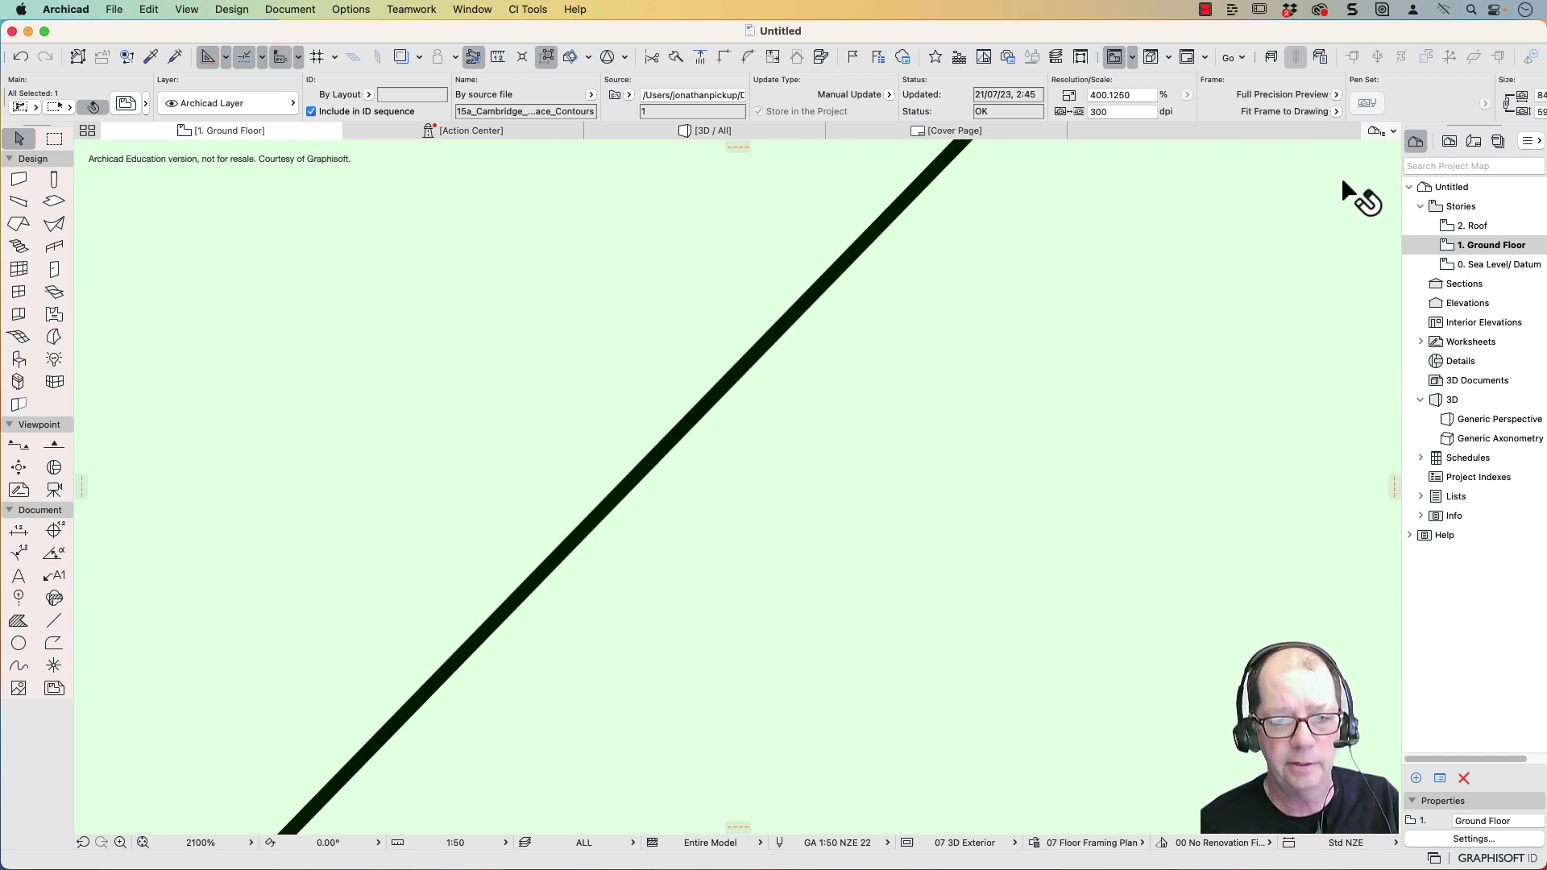
scroll(1223, 345, down, 10)
middle_drag(1217, 345, 627, 374)
scroll(977, 419, down, 15)
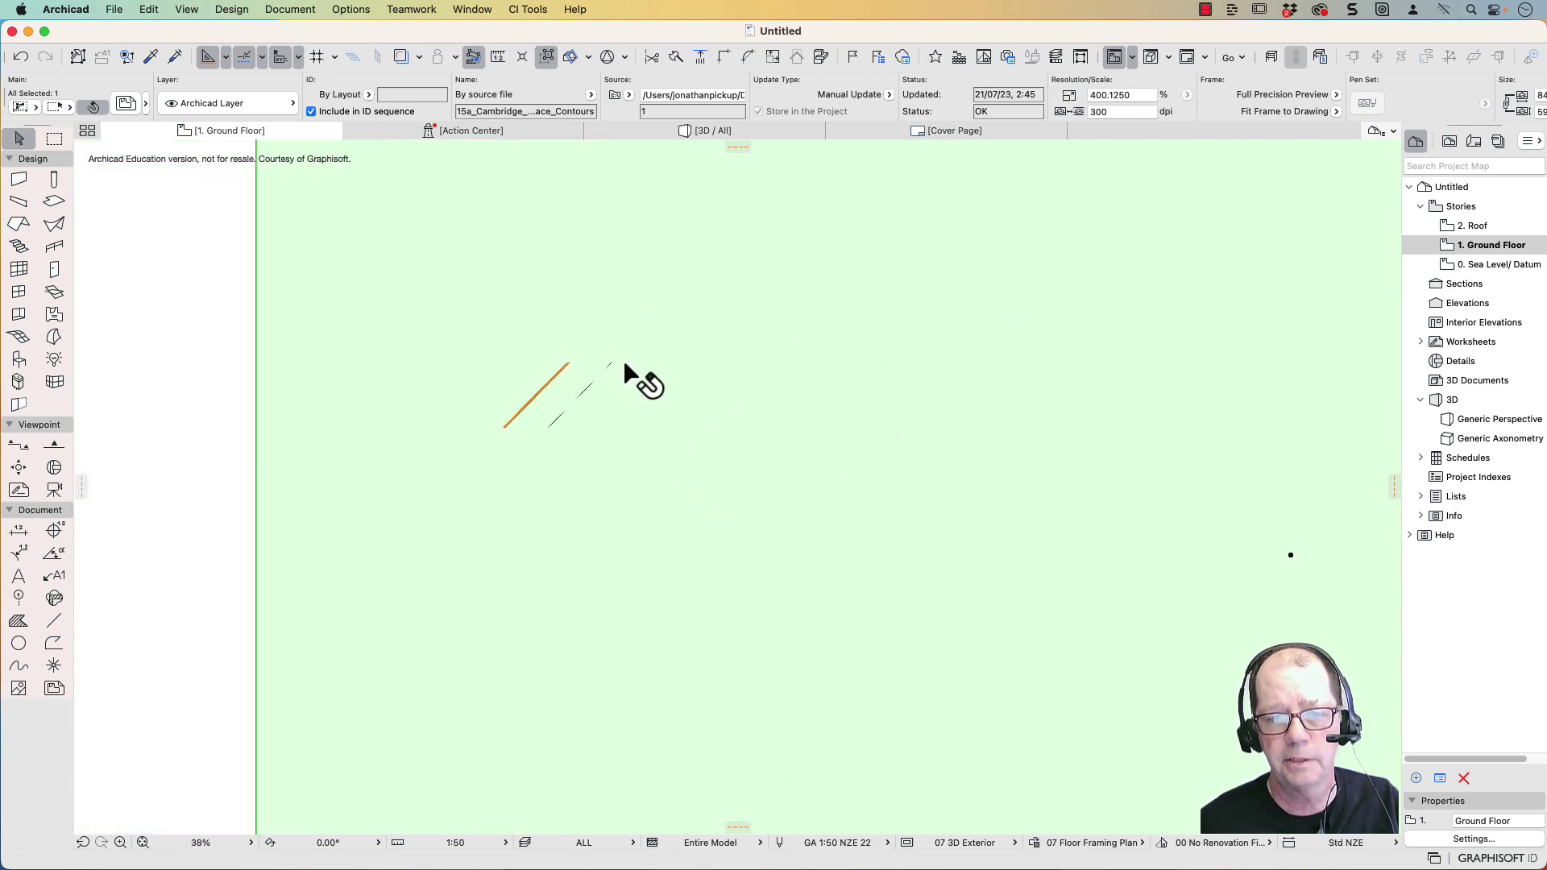
scroll(627, 375, down, 3)
Explode the contour drawing into the current view without keeping the original, then select the lot boundary
middle_drag(891, 355, 553, 390)
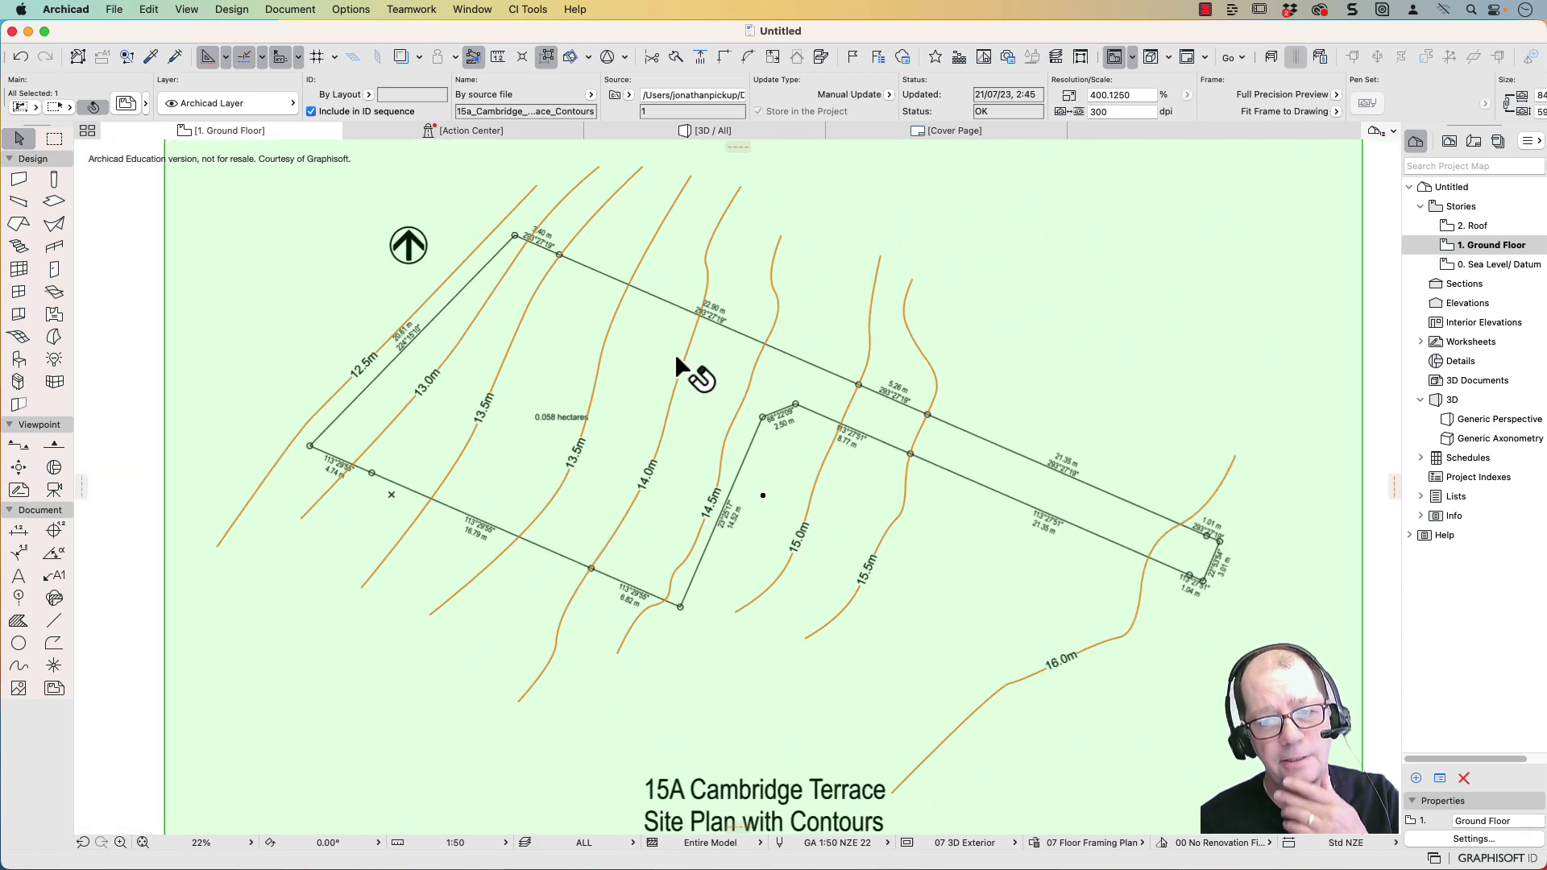
click(524, 9)
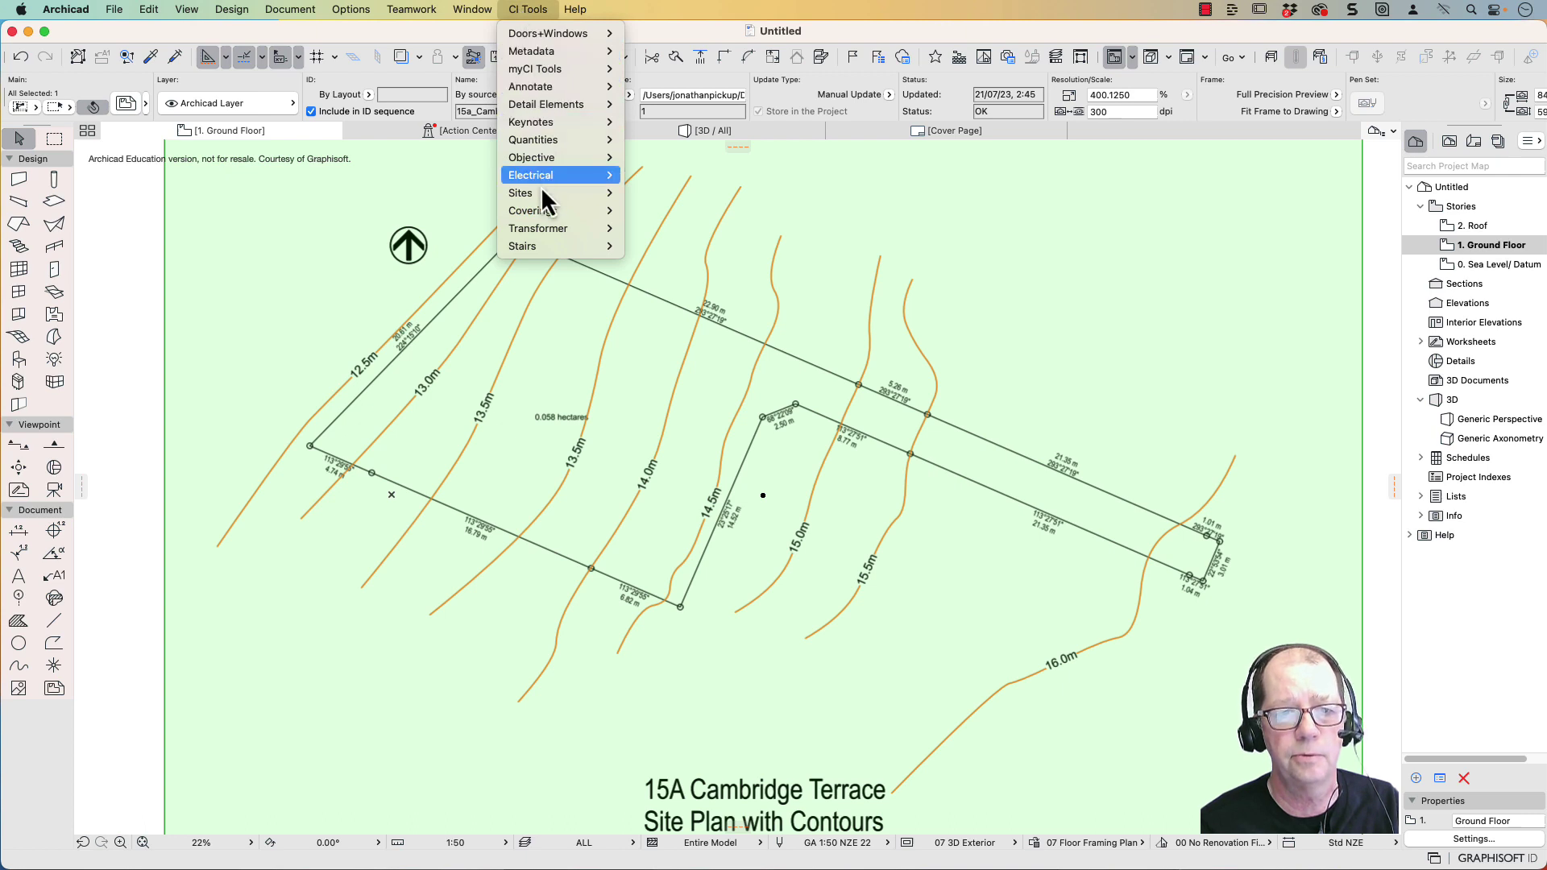
mouse_move(591, 195)
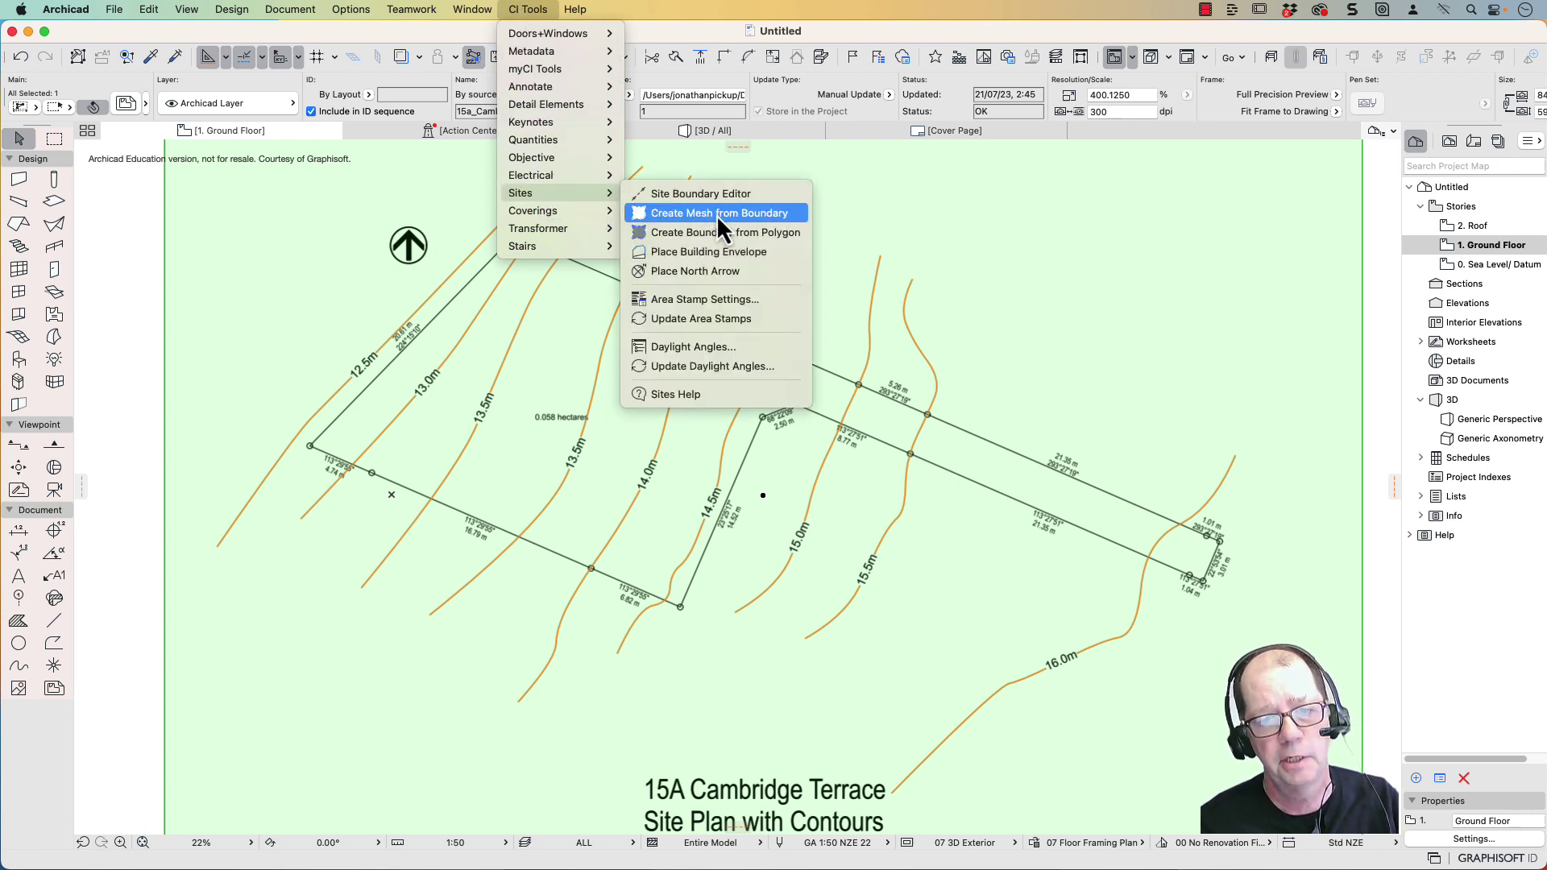
right_click(573, 330)
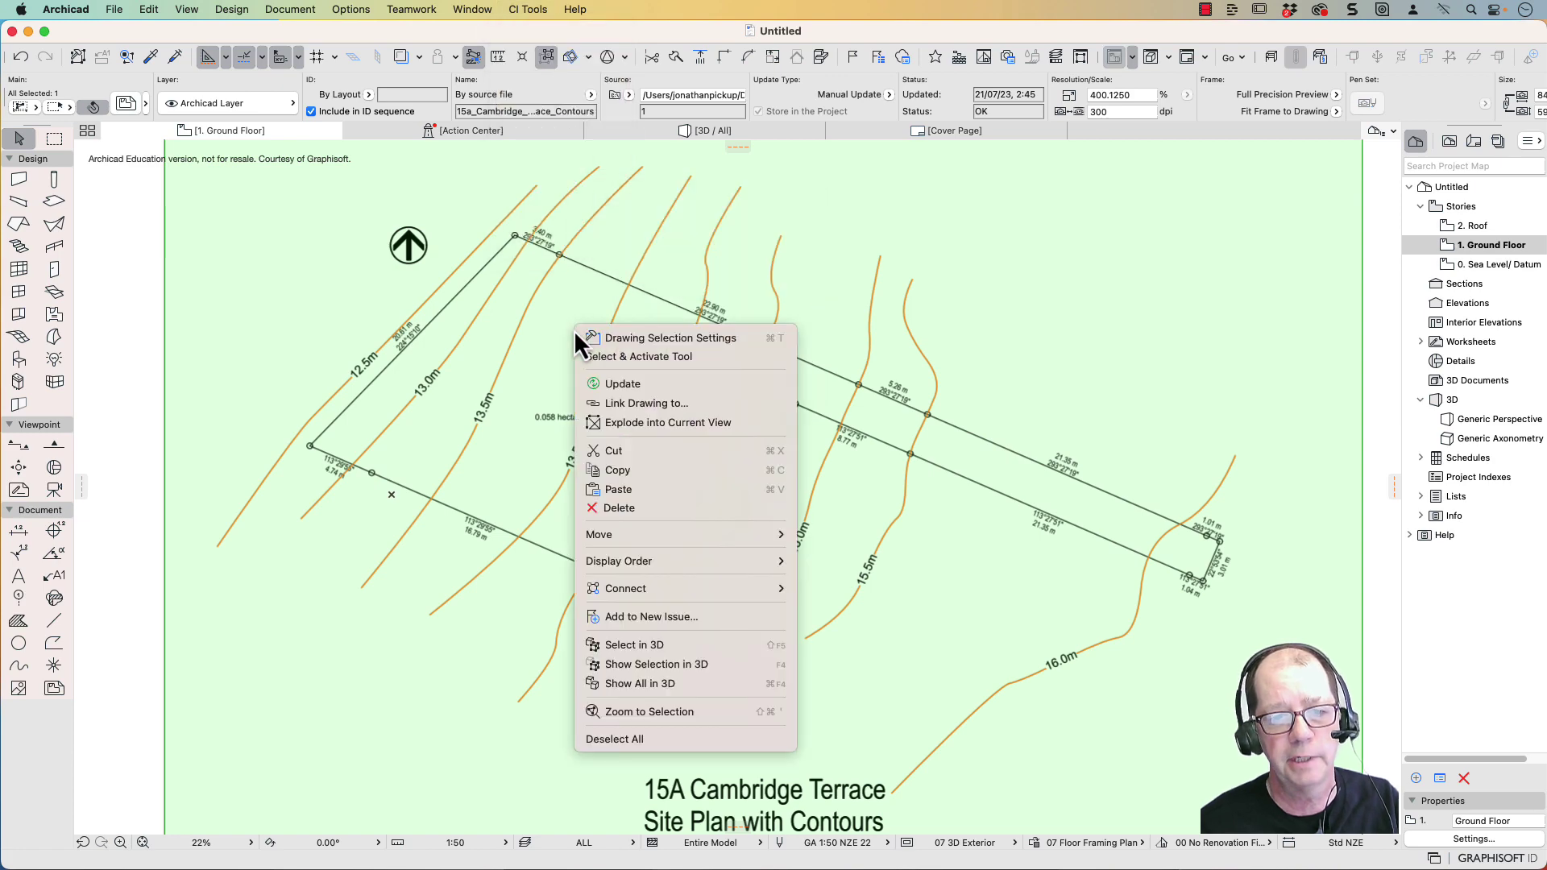
click(608, 423)
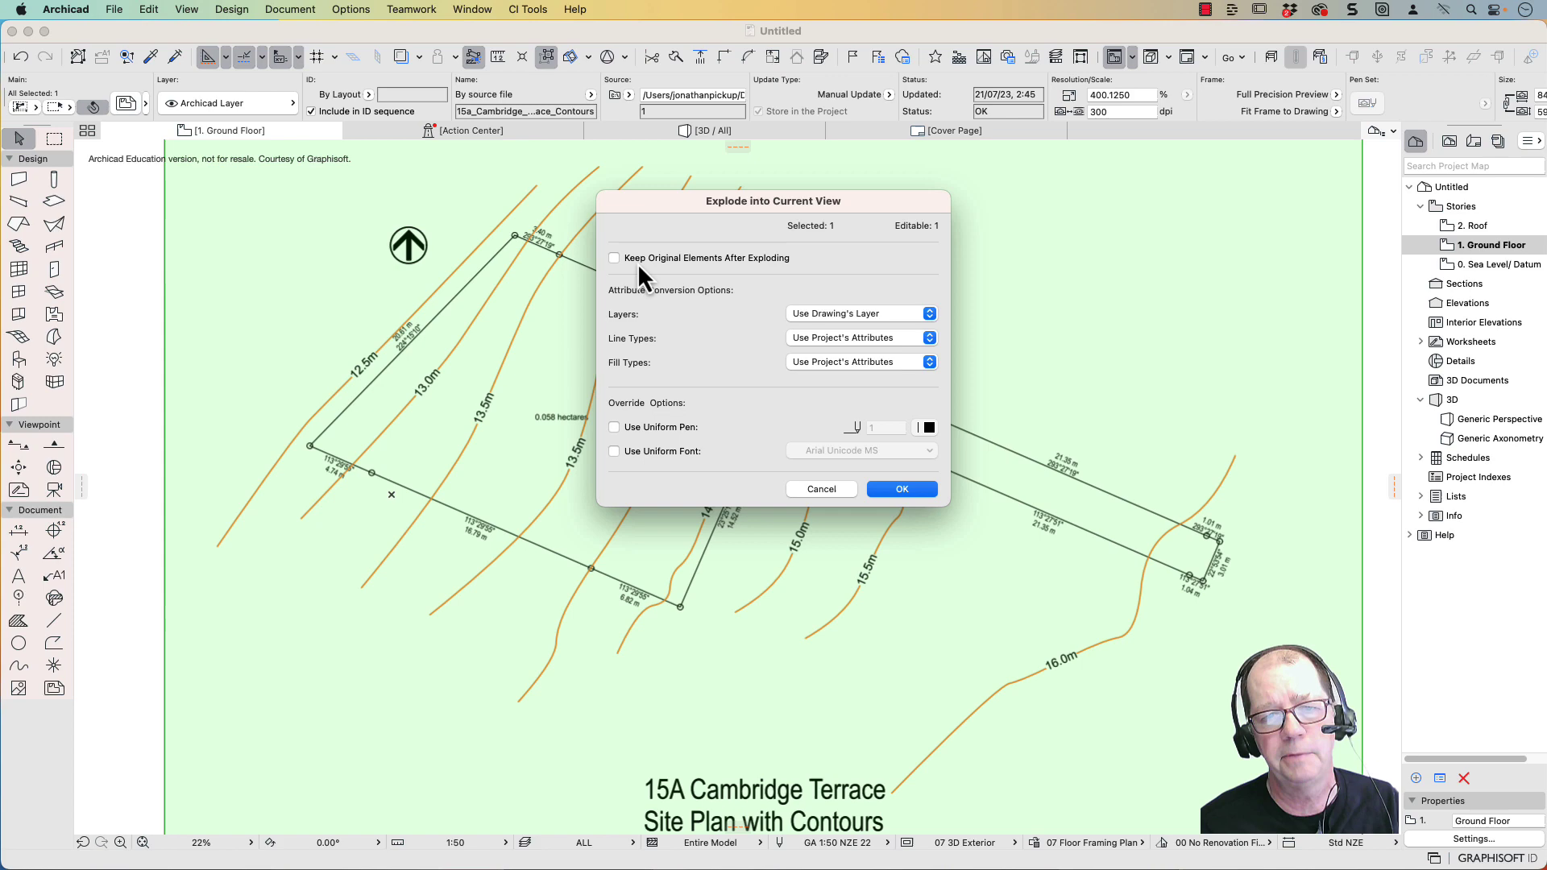
click(907, 493)
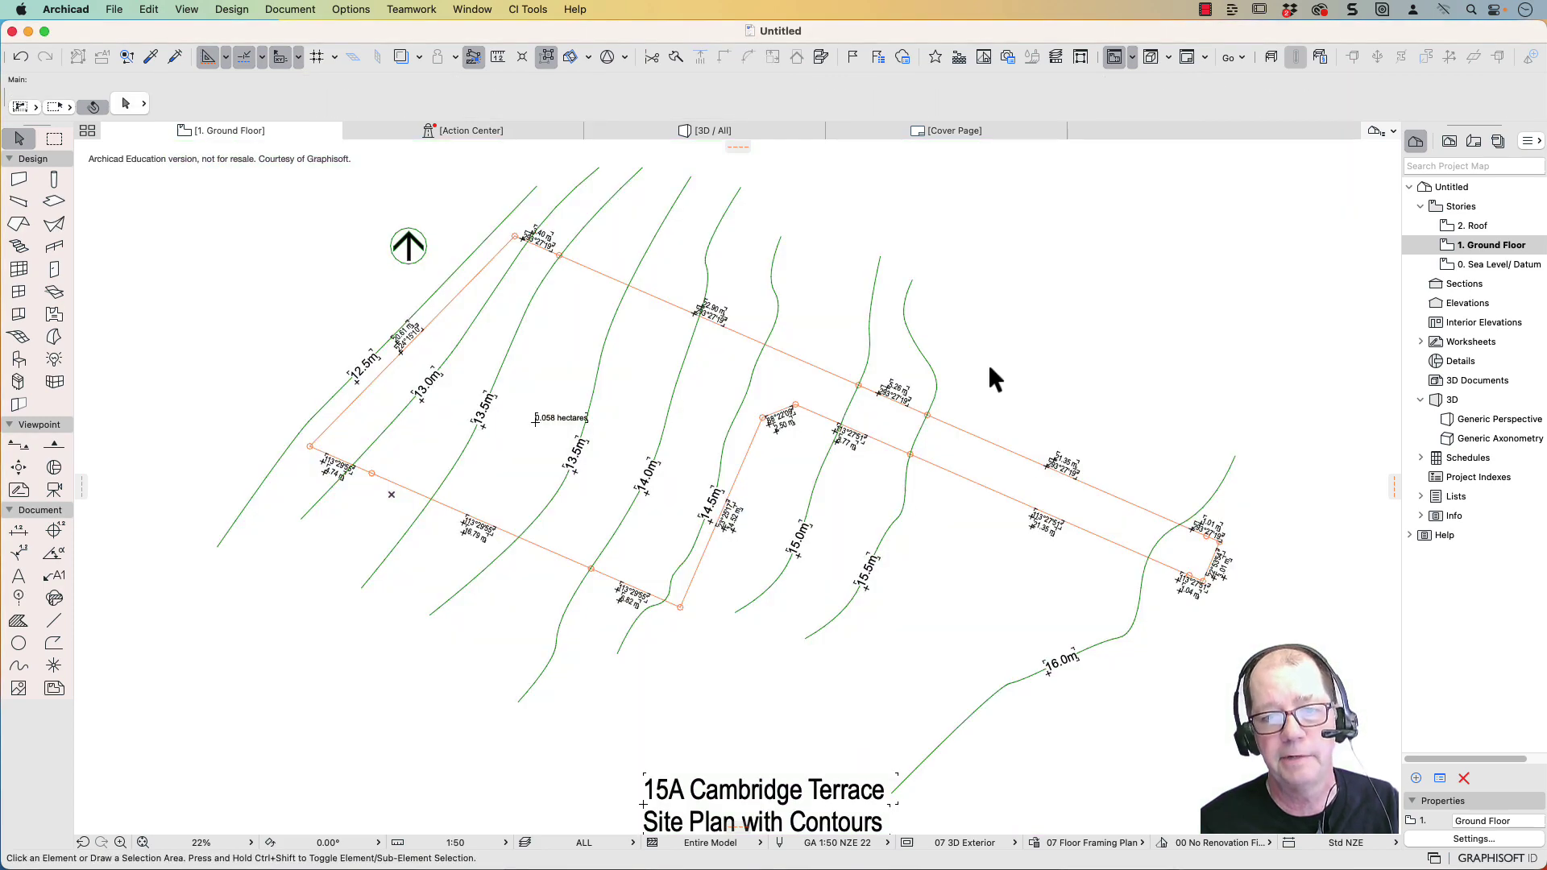
click(976, 436)
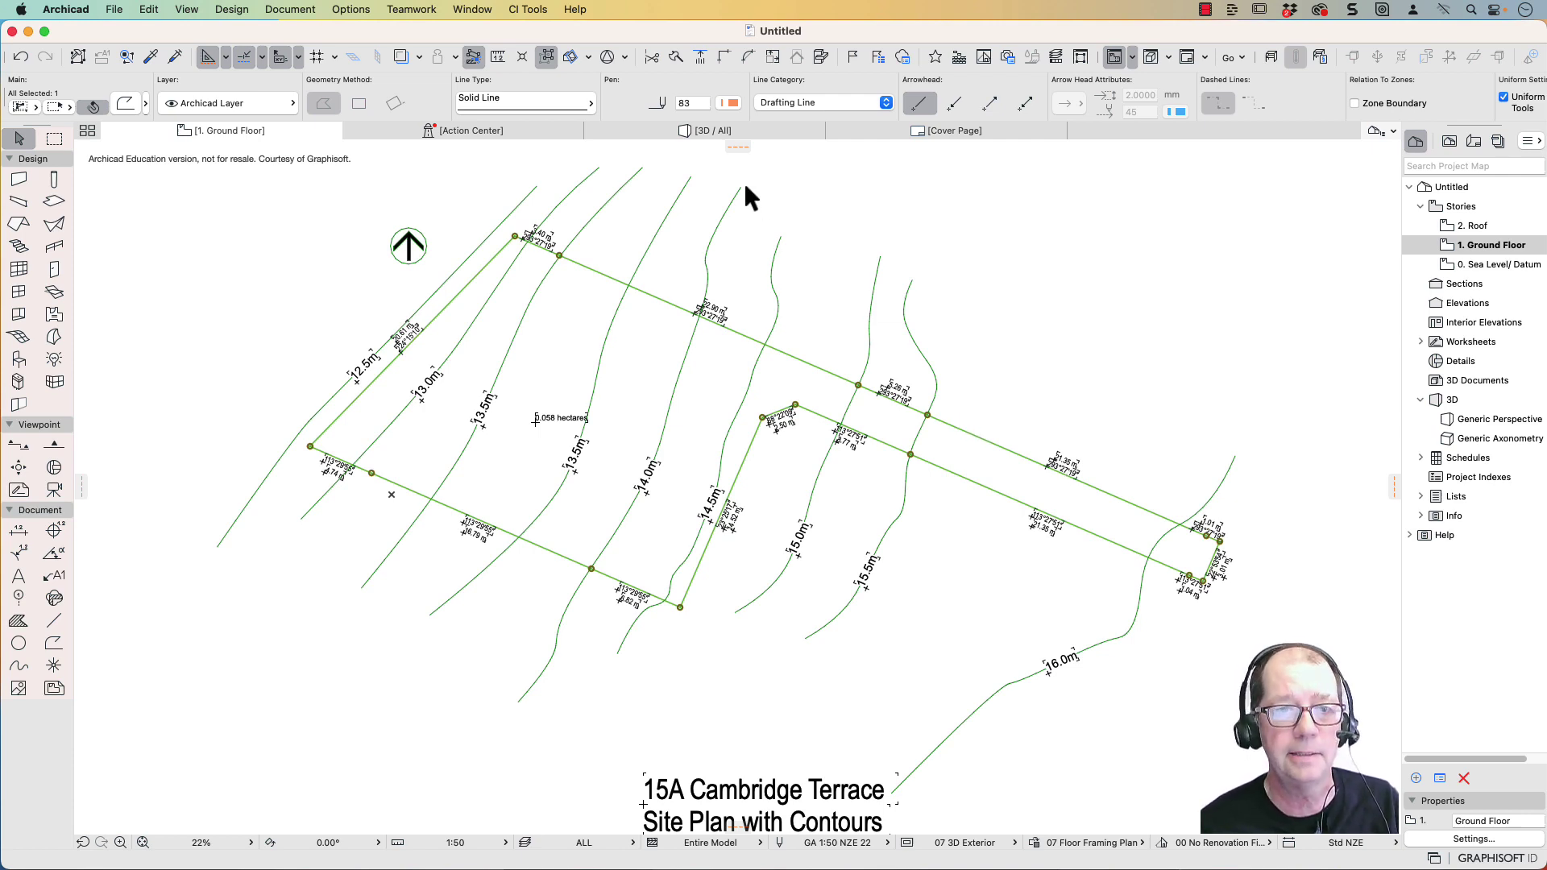
Convert the lot polygon into a CI Tools site boundary
click(528, 9)
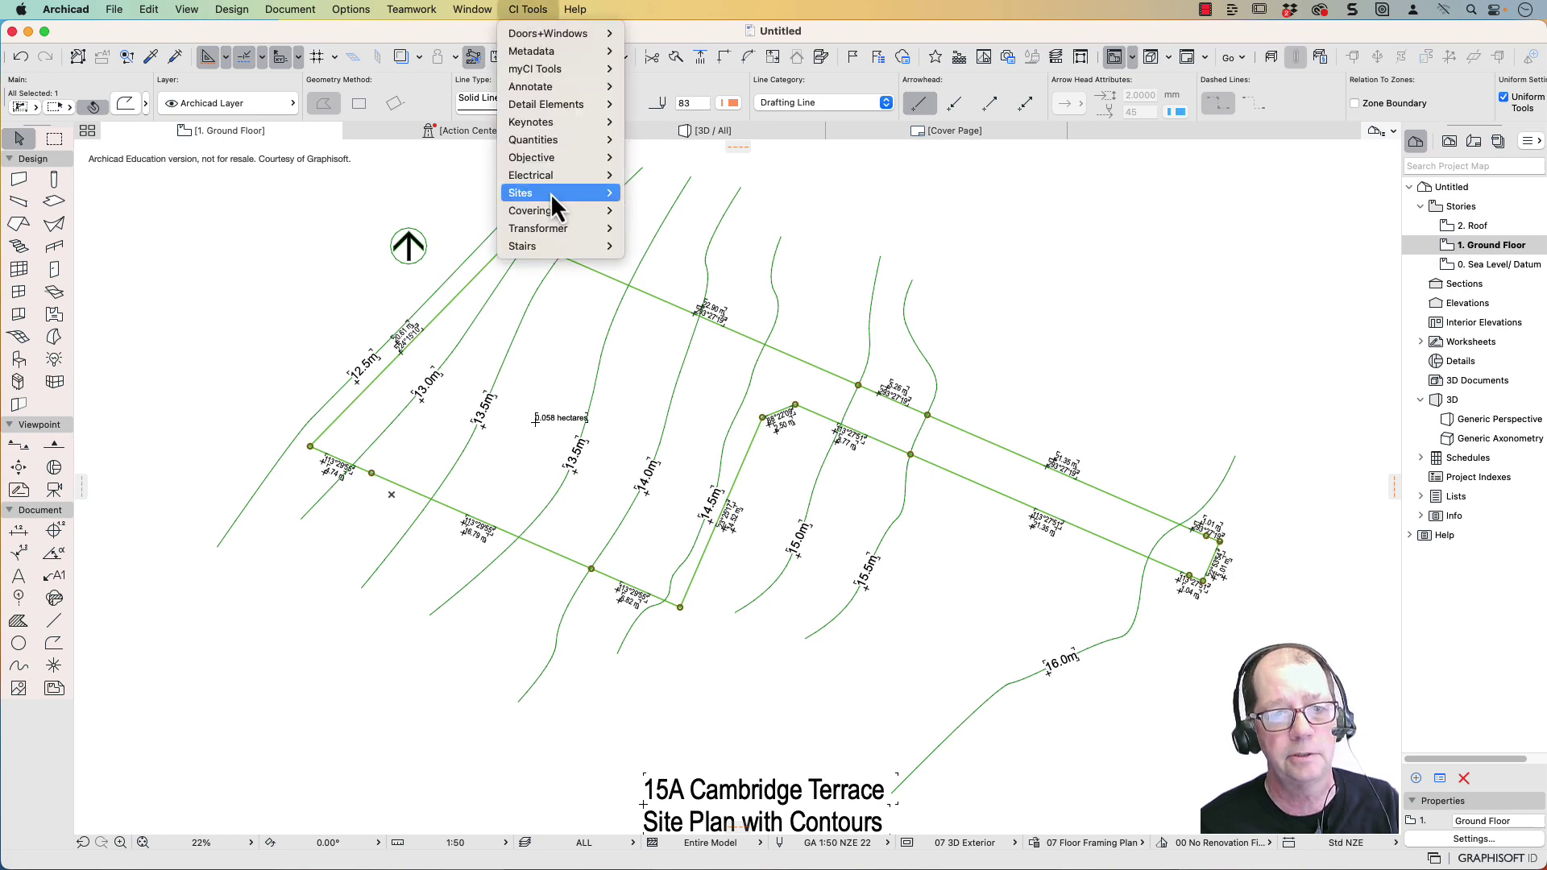
mouse_move(550, 193)
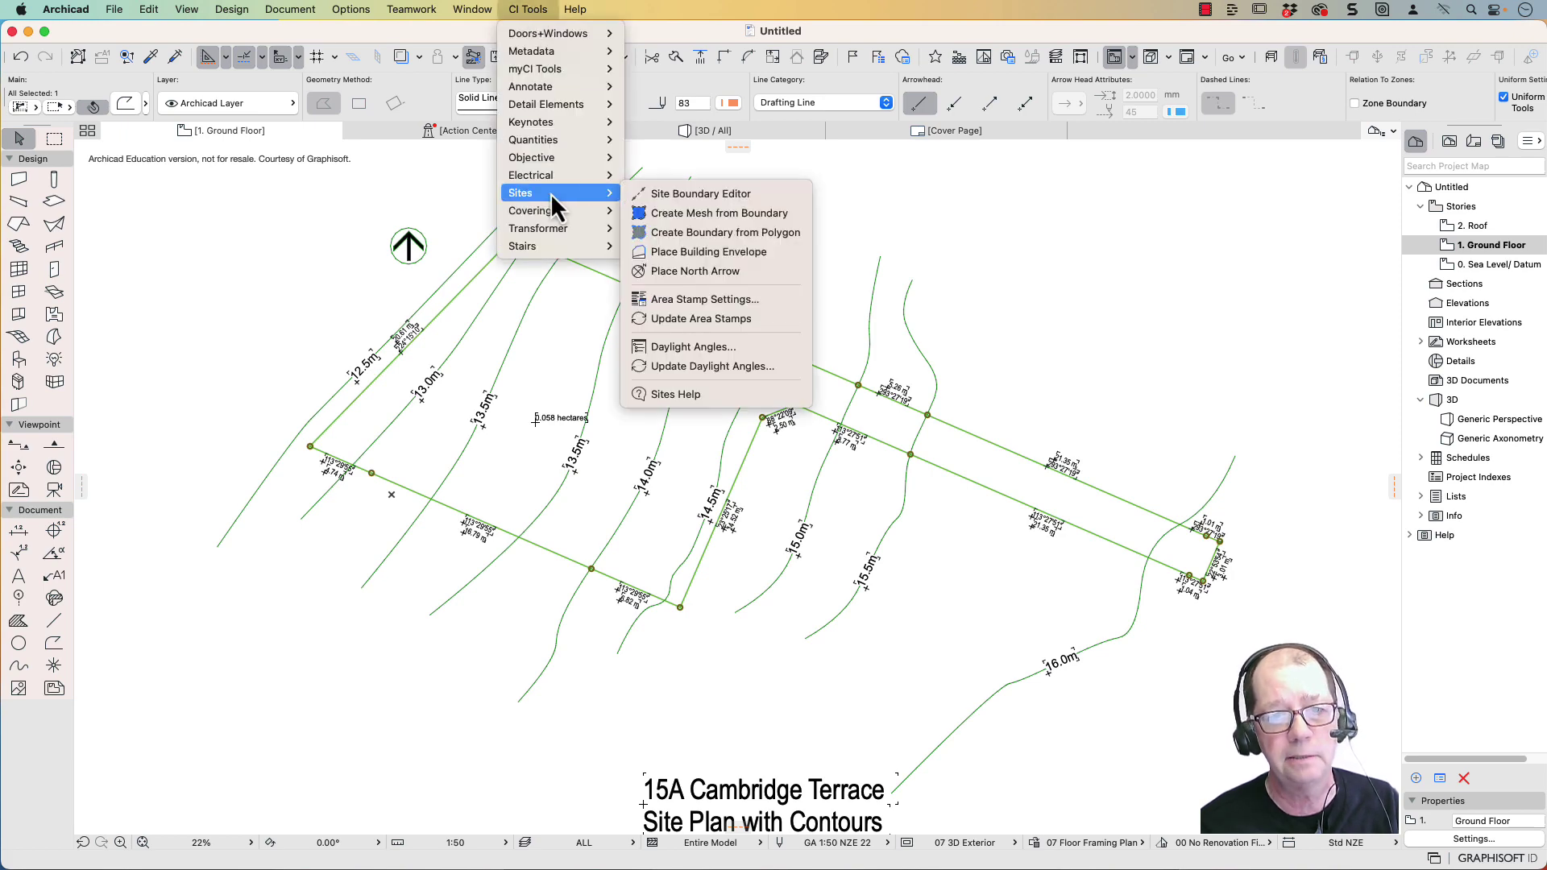
click(685, 235)
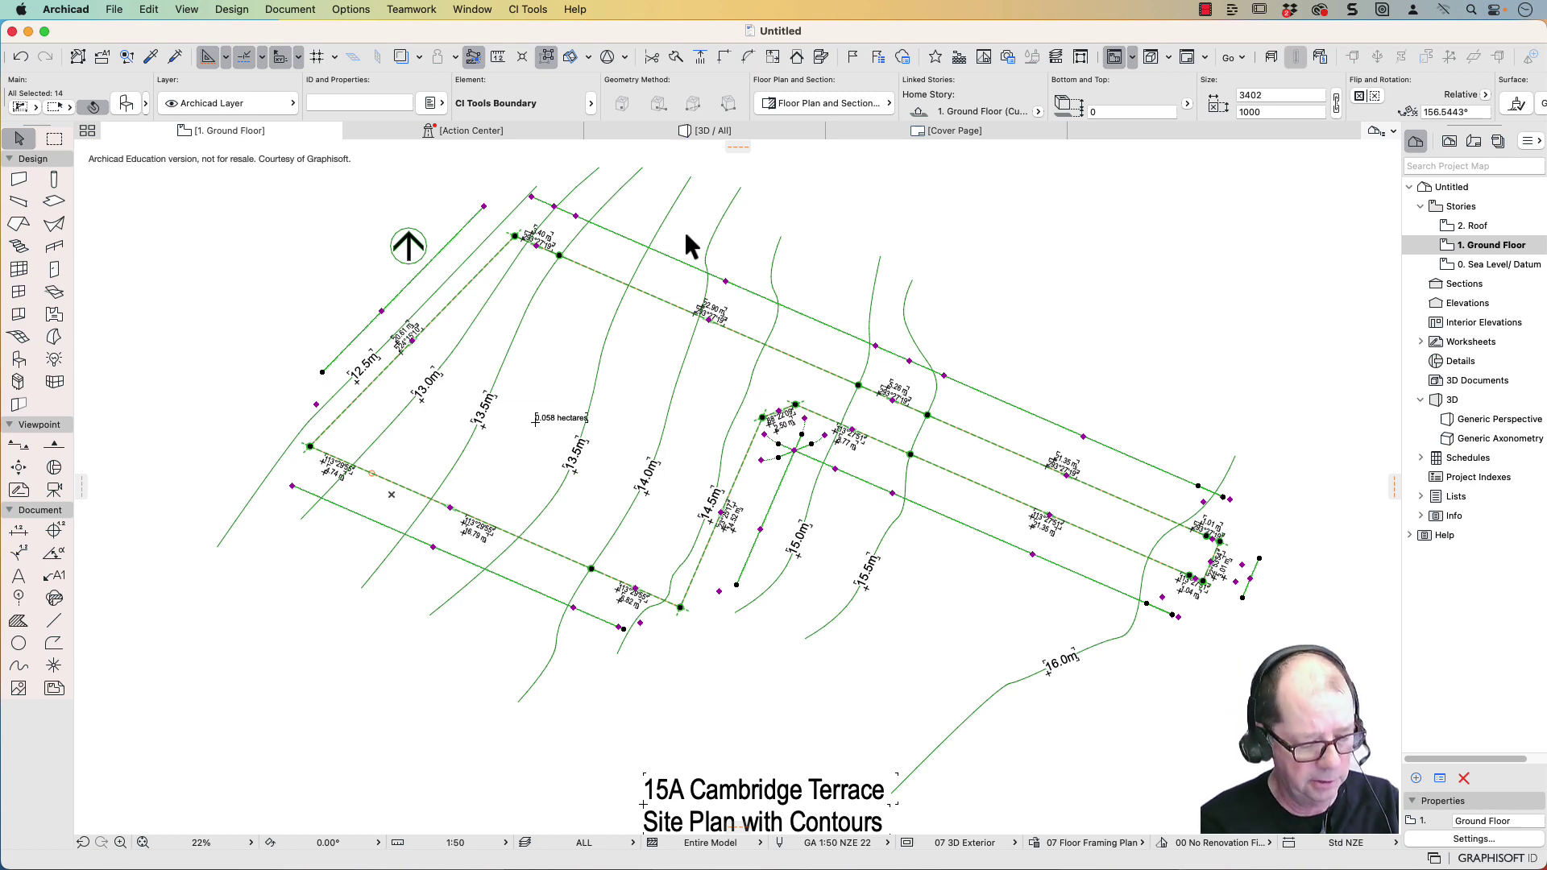
Set the boundary envelope to Custom Daylight Angle with height 3000 and yard setback 100
key(super+t)
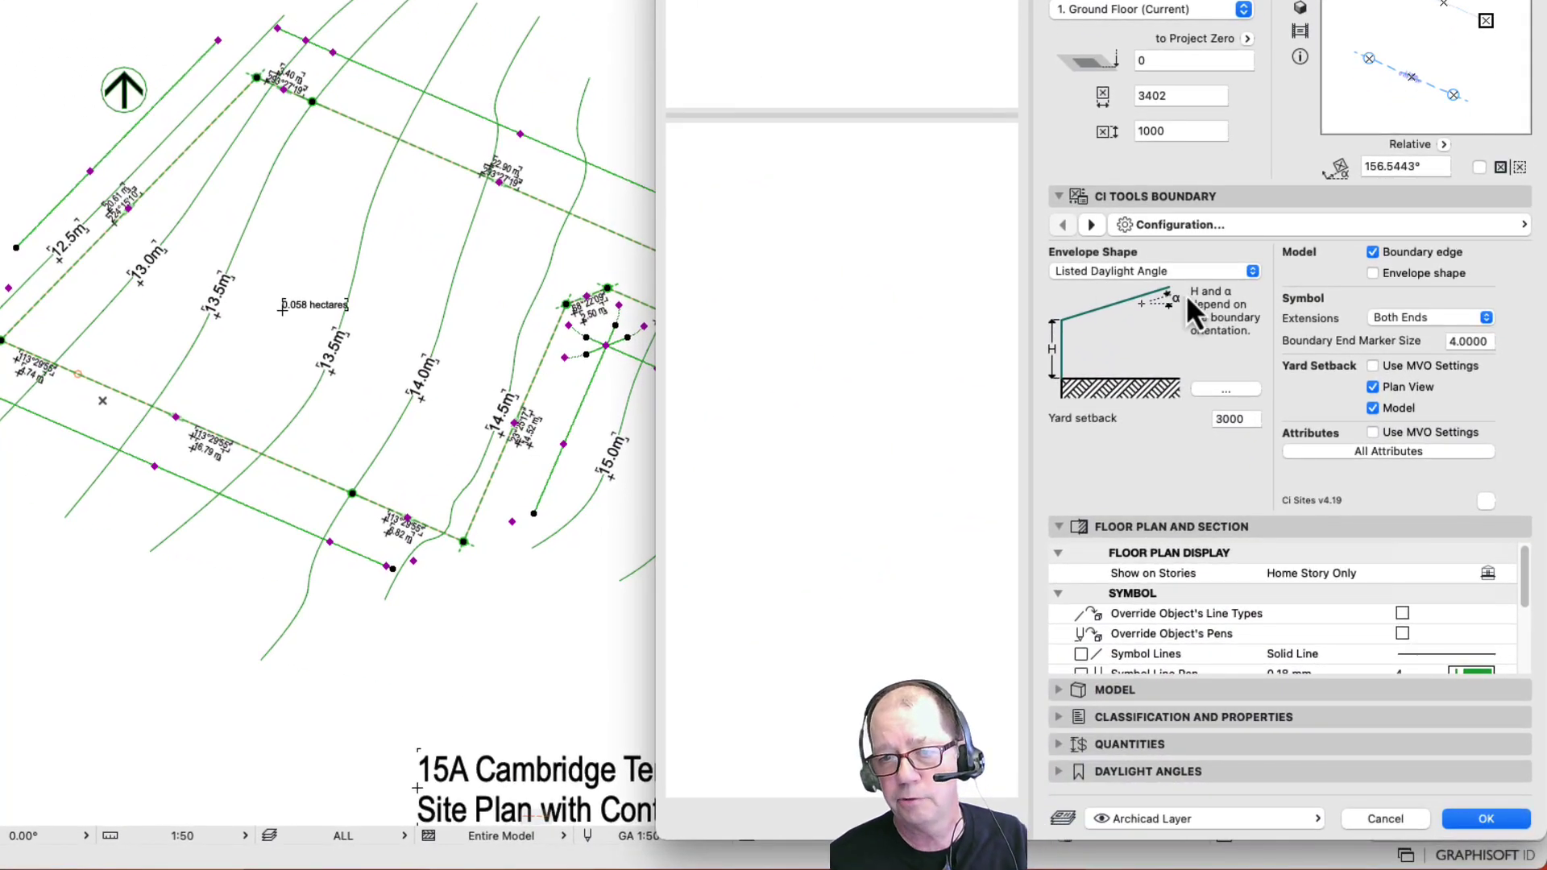
click(1188, 274)
click(1185, 294)
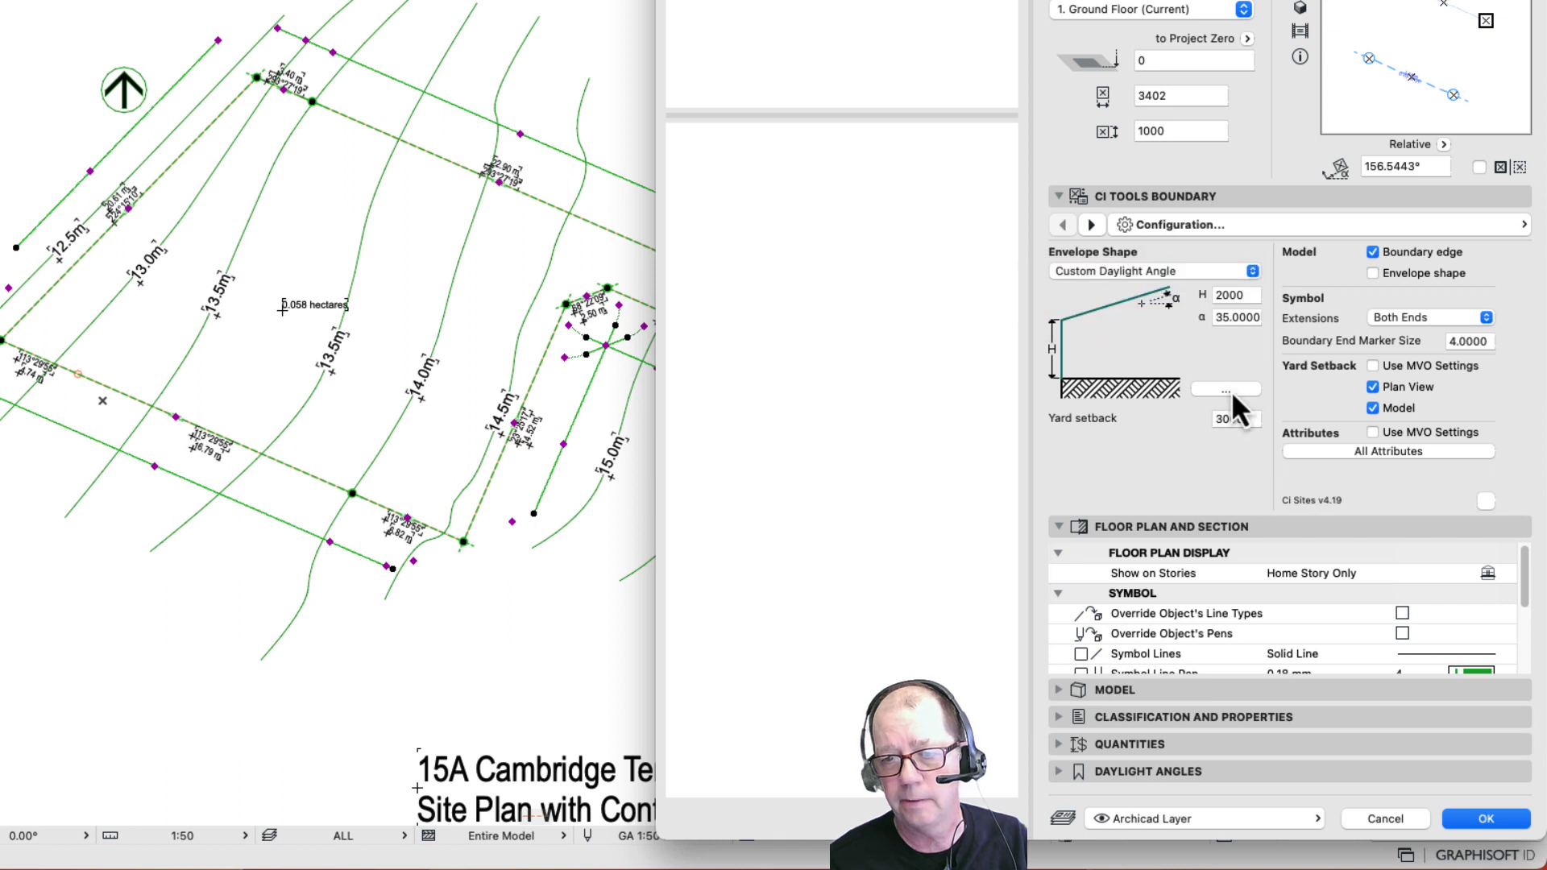
double_click(1228, 295)
text(3)
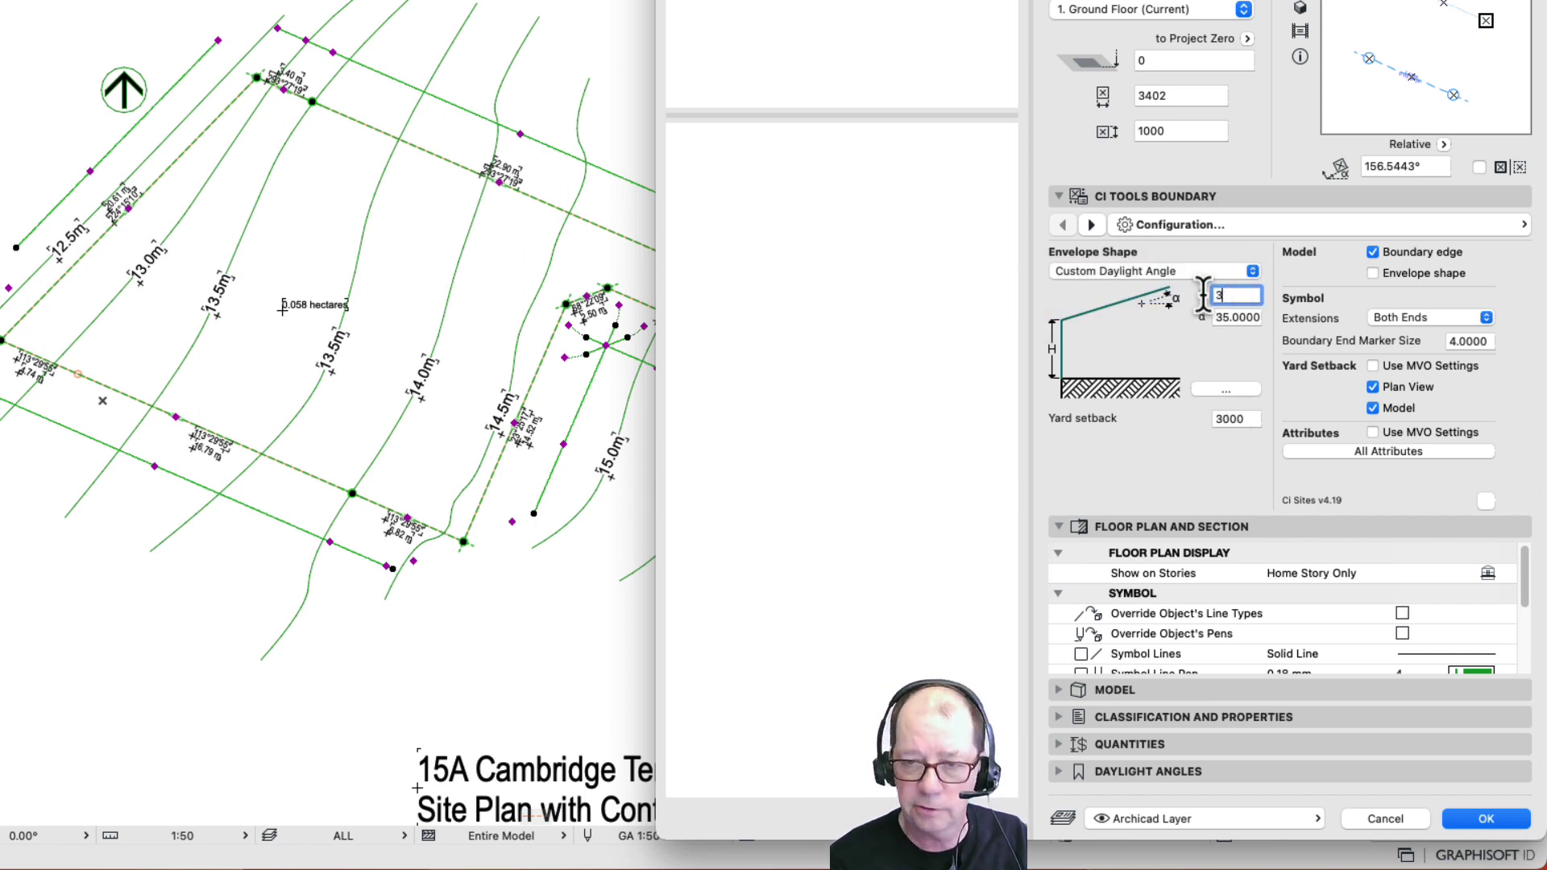
text(000)
key(Tab)
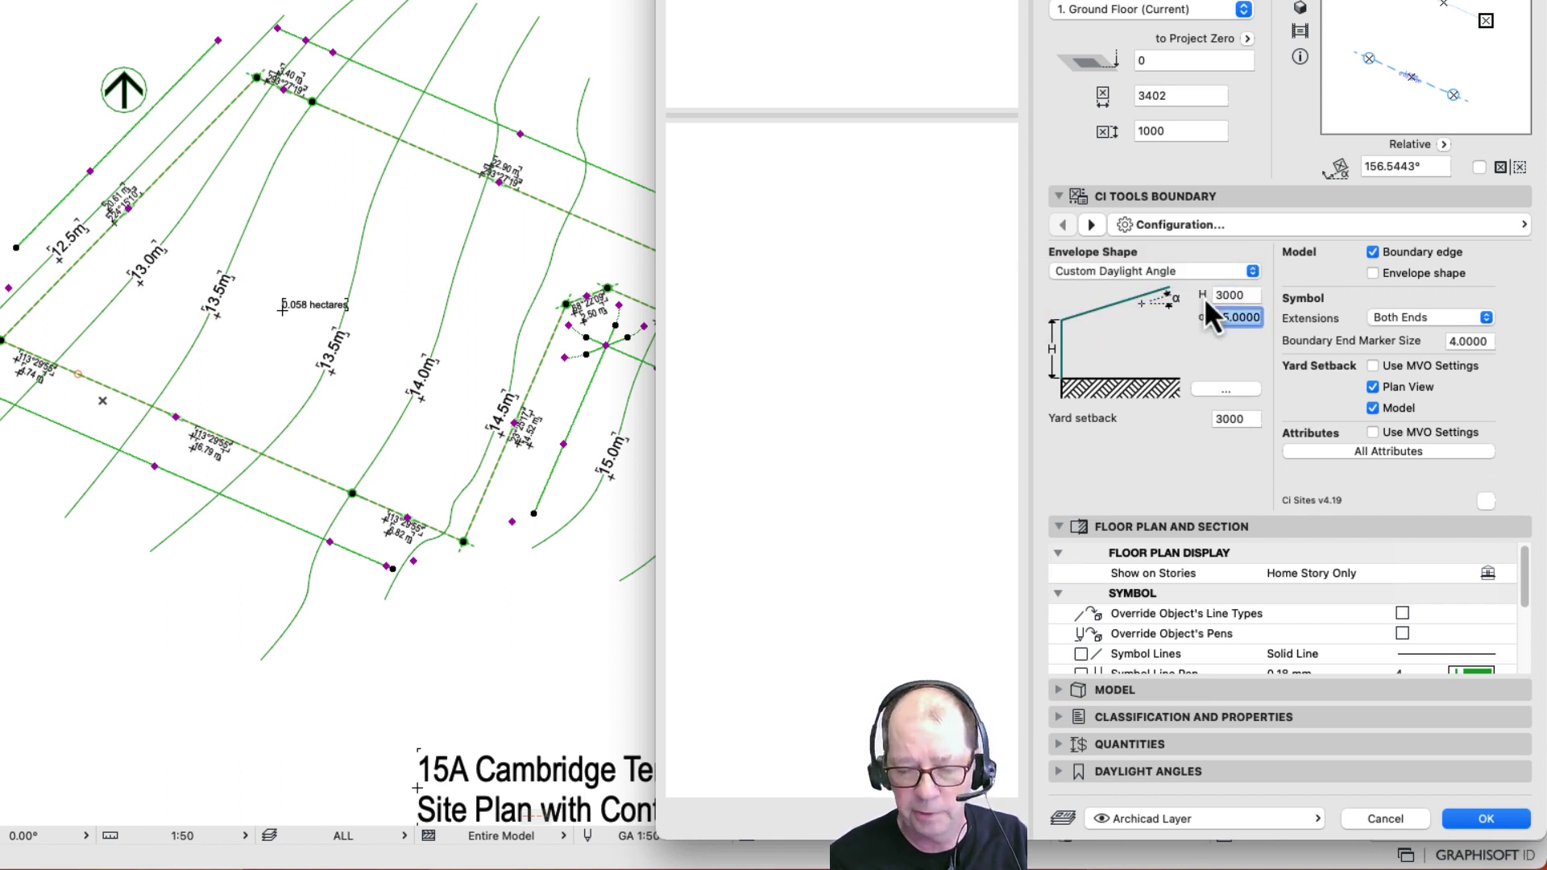
key(Tab)
text(100)
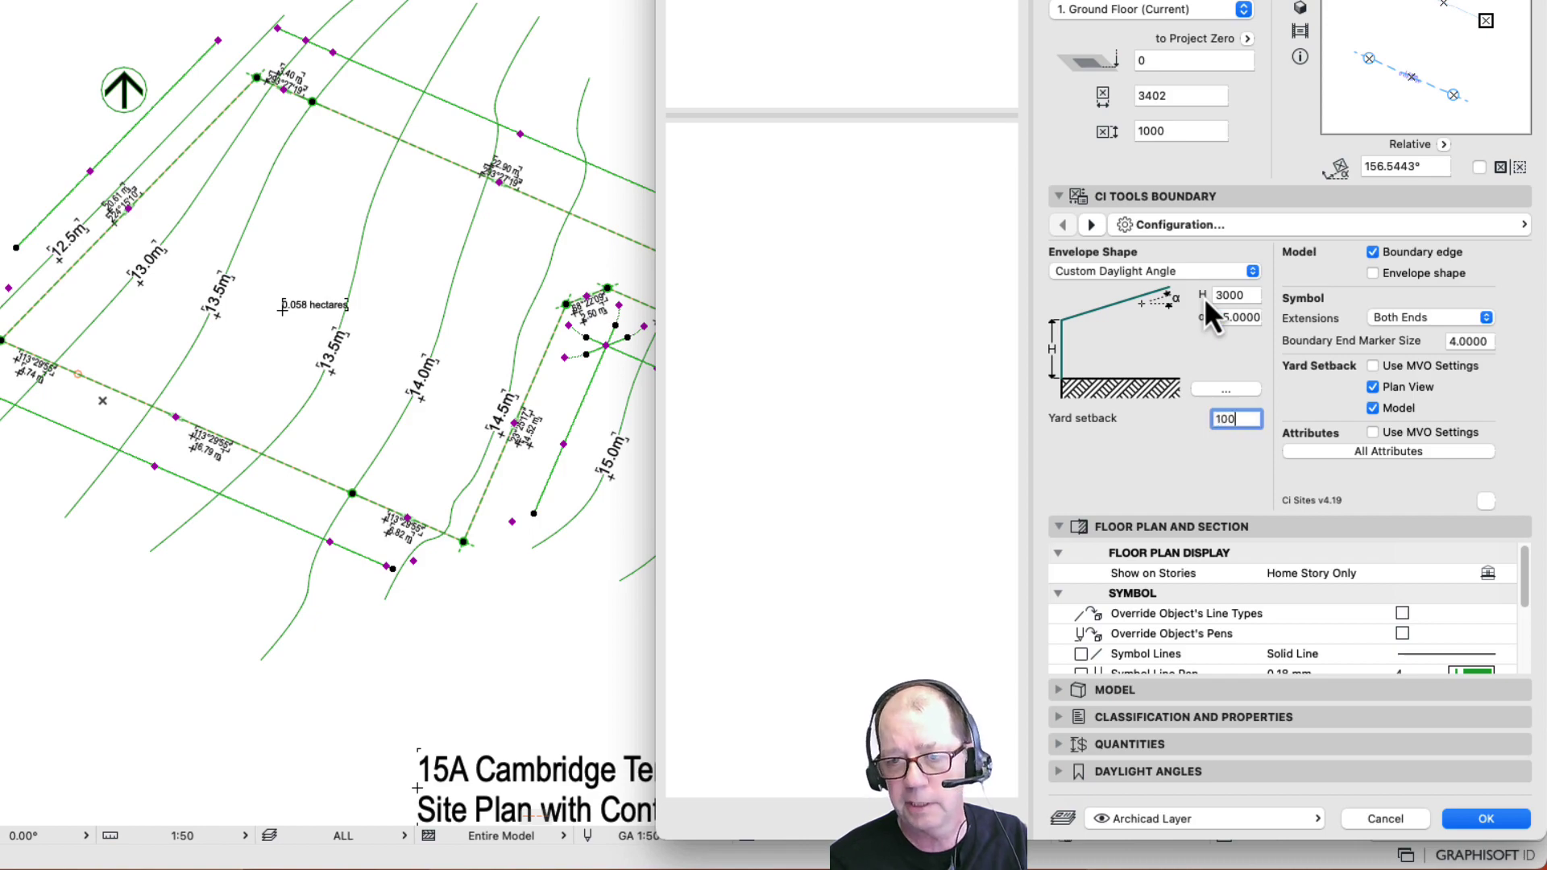
key(Return)
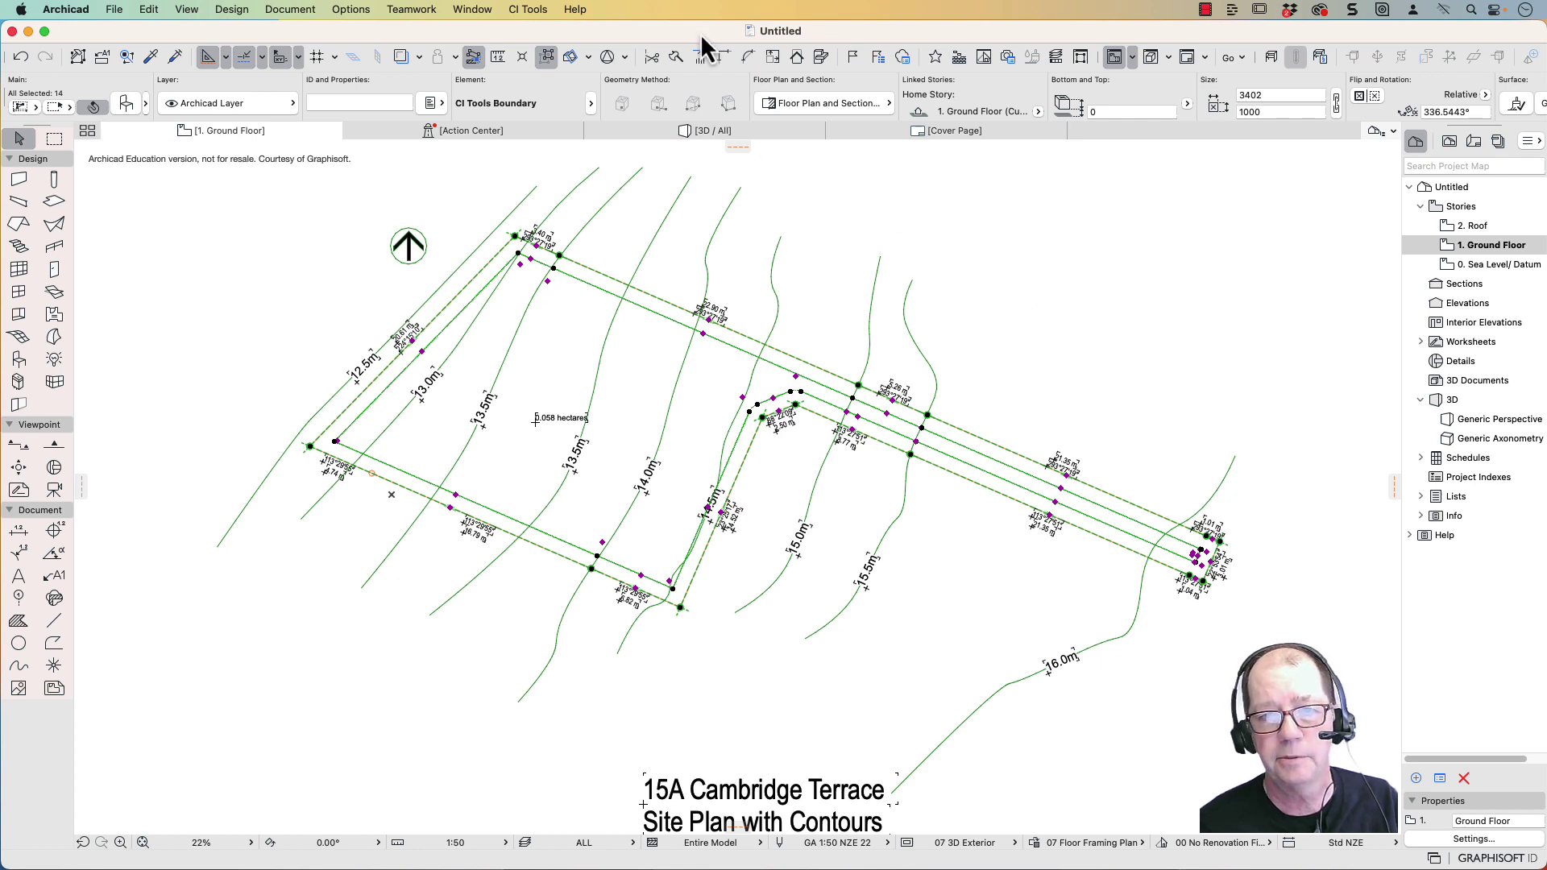
Run CI Tools Create Mesh from Boundary to fill the lot with a Soil mesh
click(529, 14)
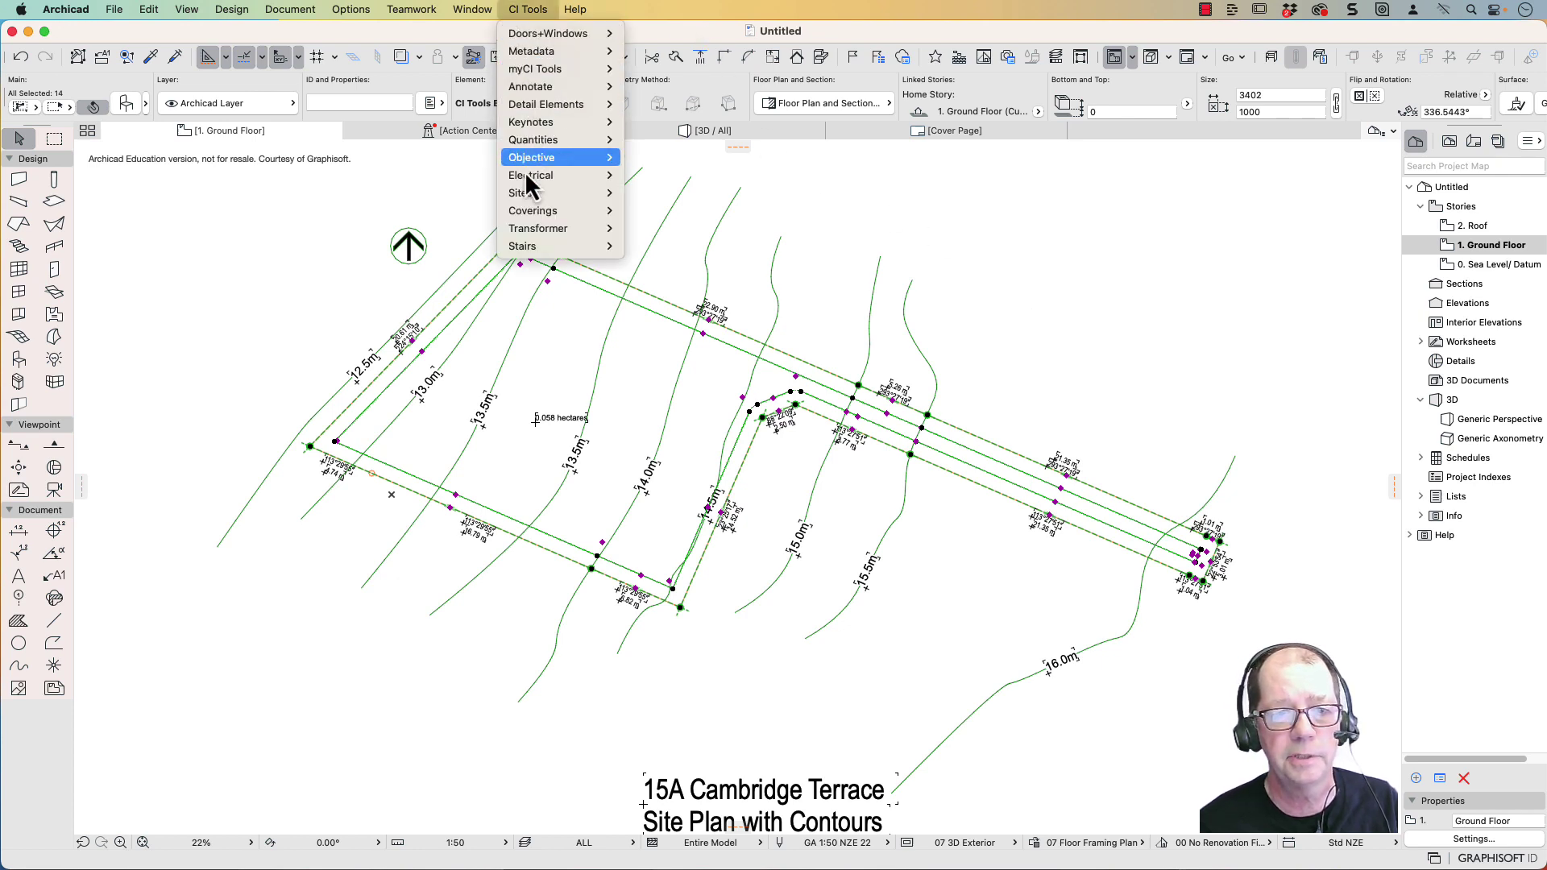
mouse_move(521, 193)
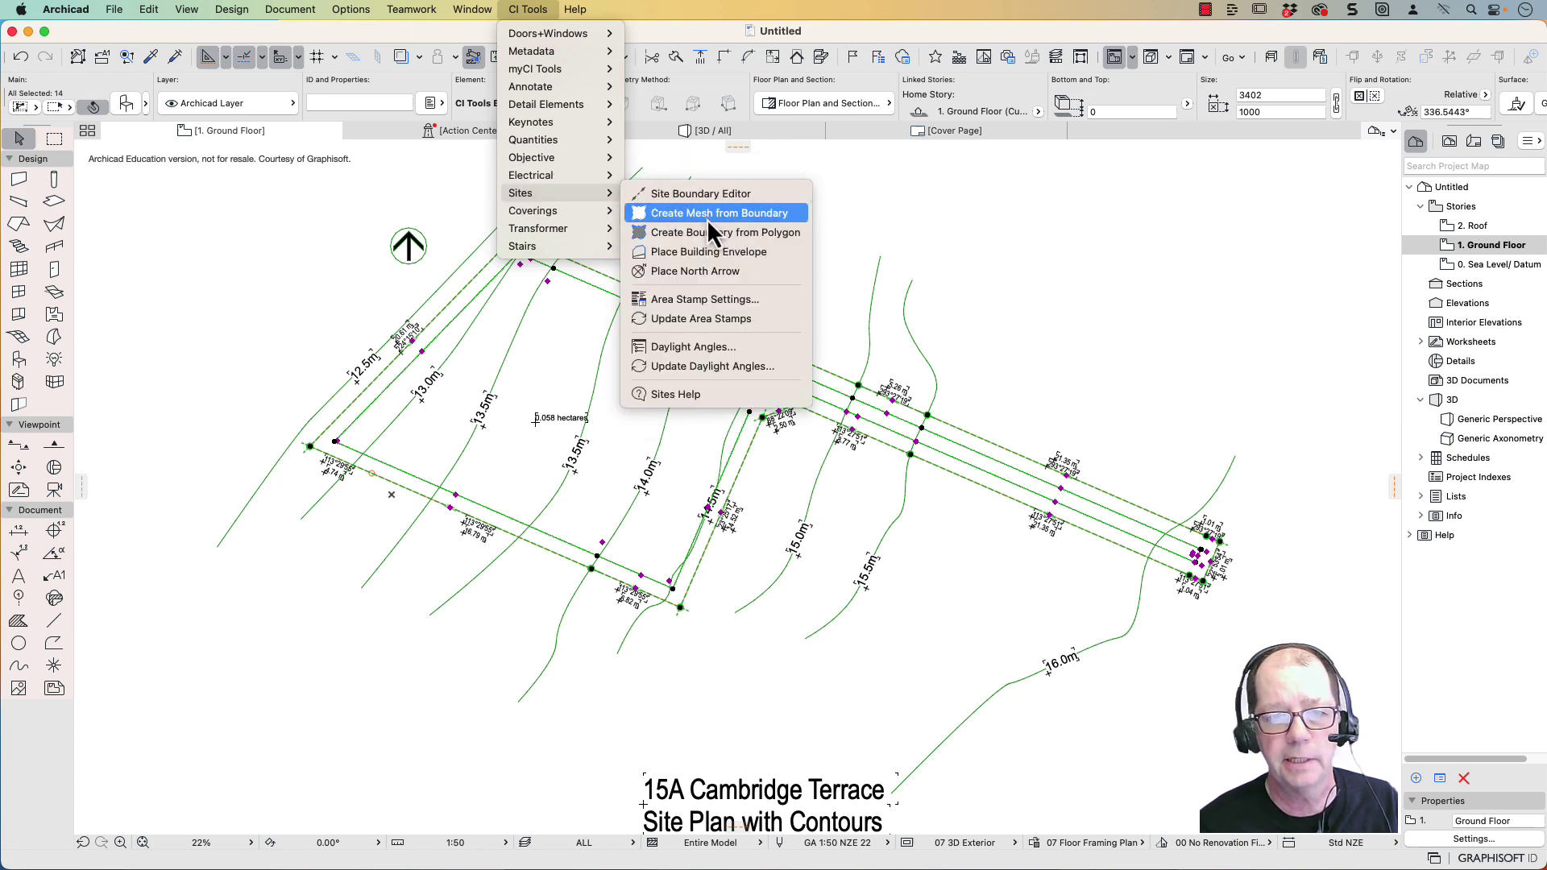
click(708, 216)
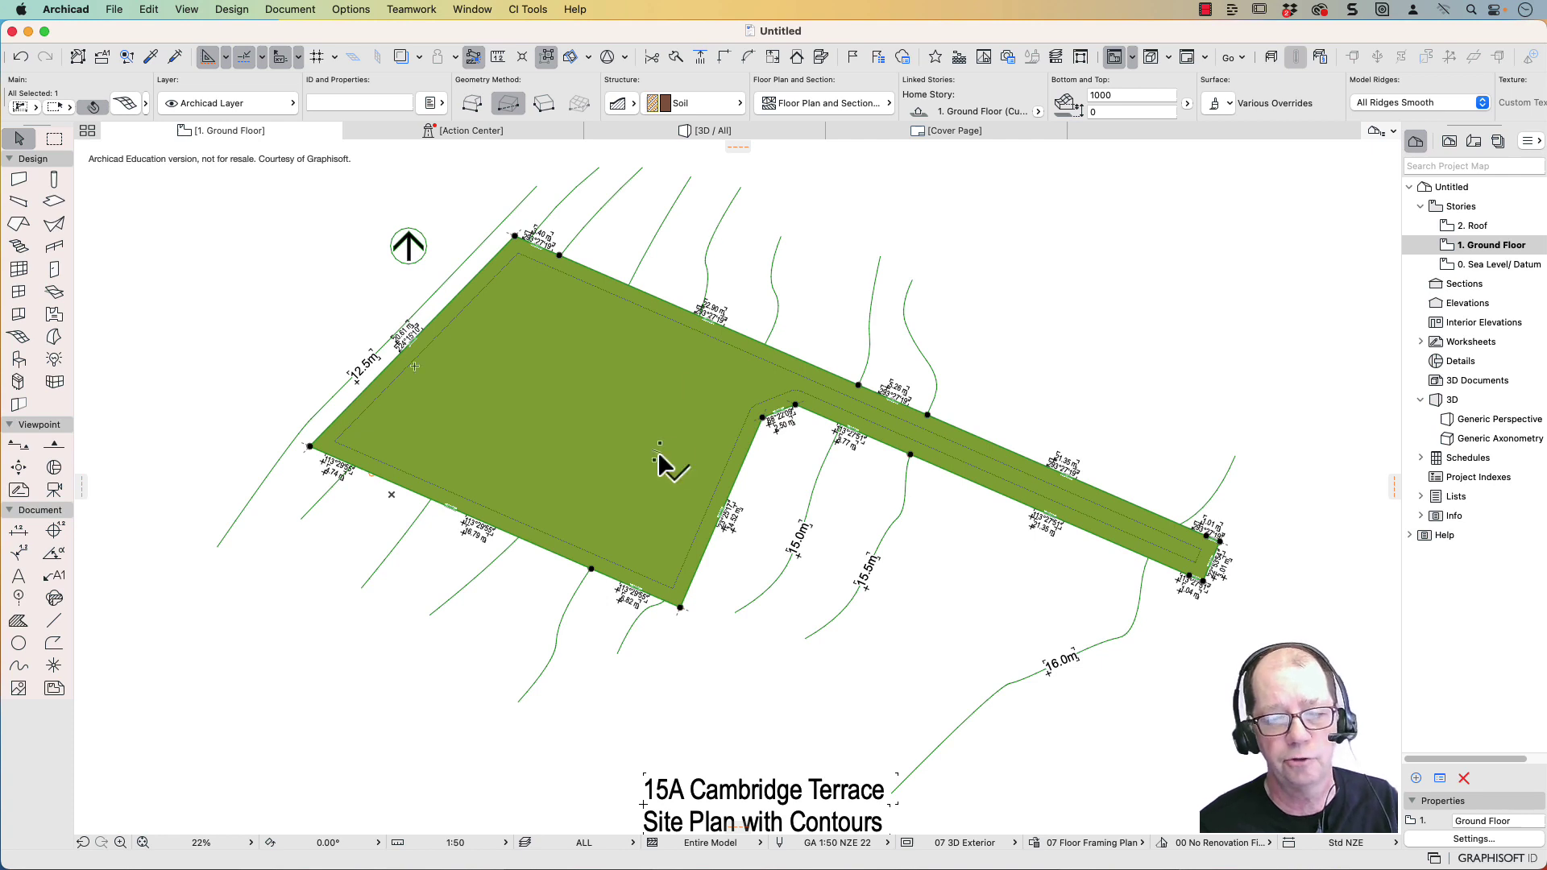
Enter heights for the top mesh corner and nearby points, raising one point to 15000
click(516, 238)
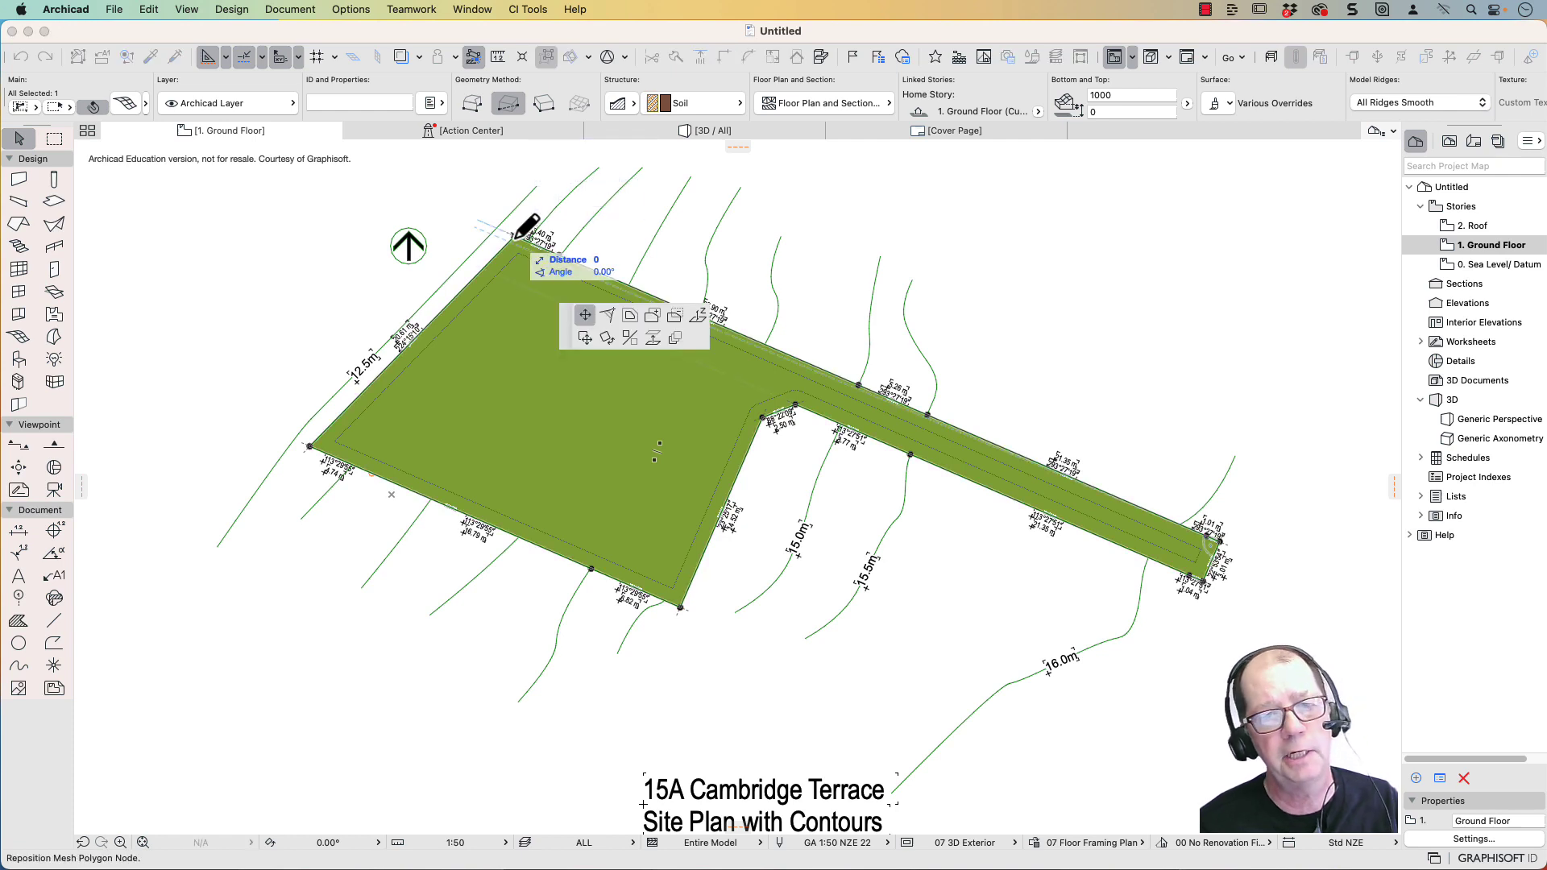
click(698, 316)
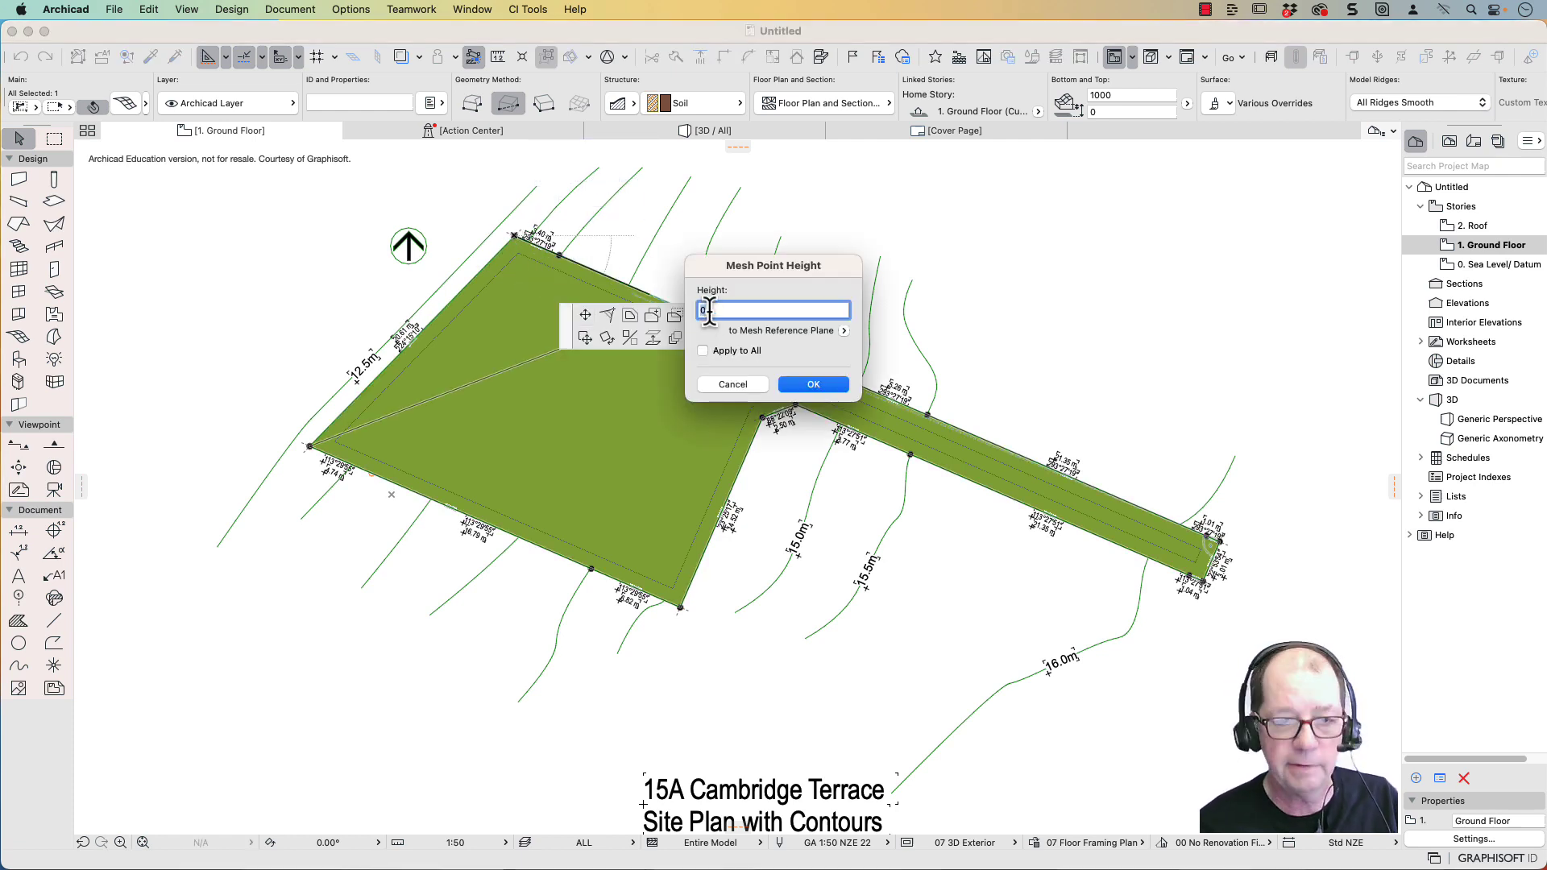
text(1)
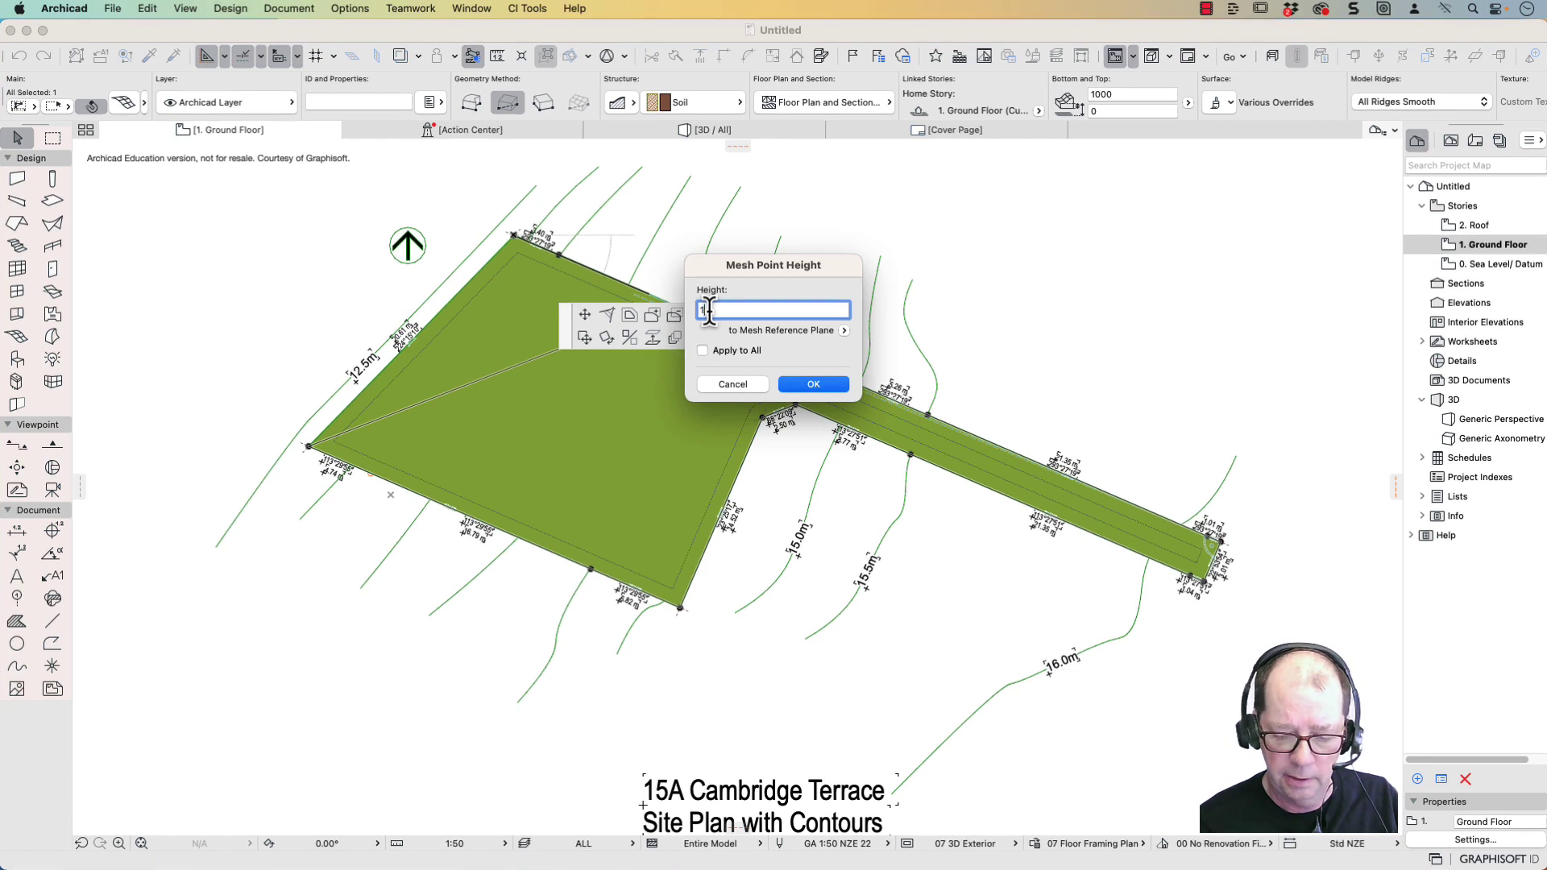
text(30)
key(Return)
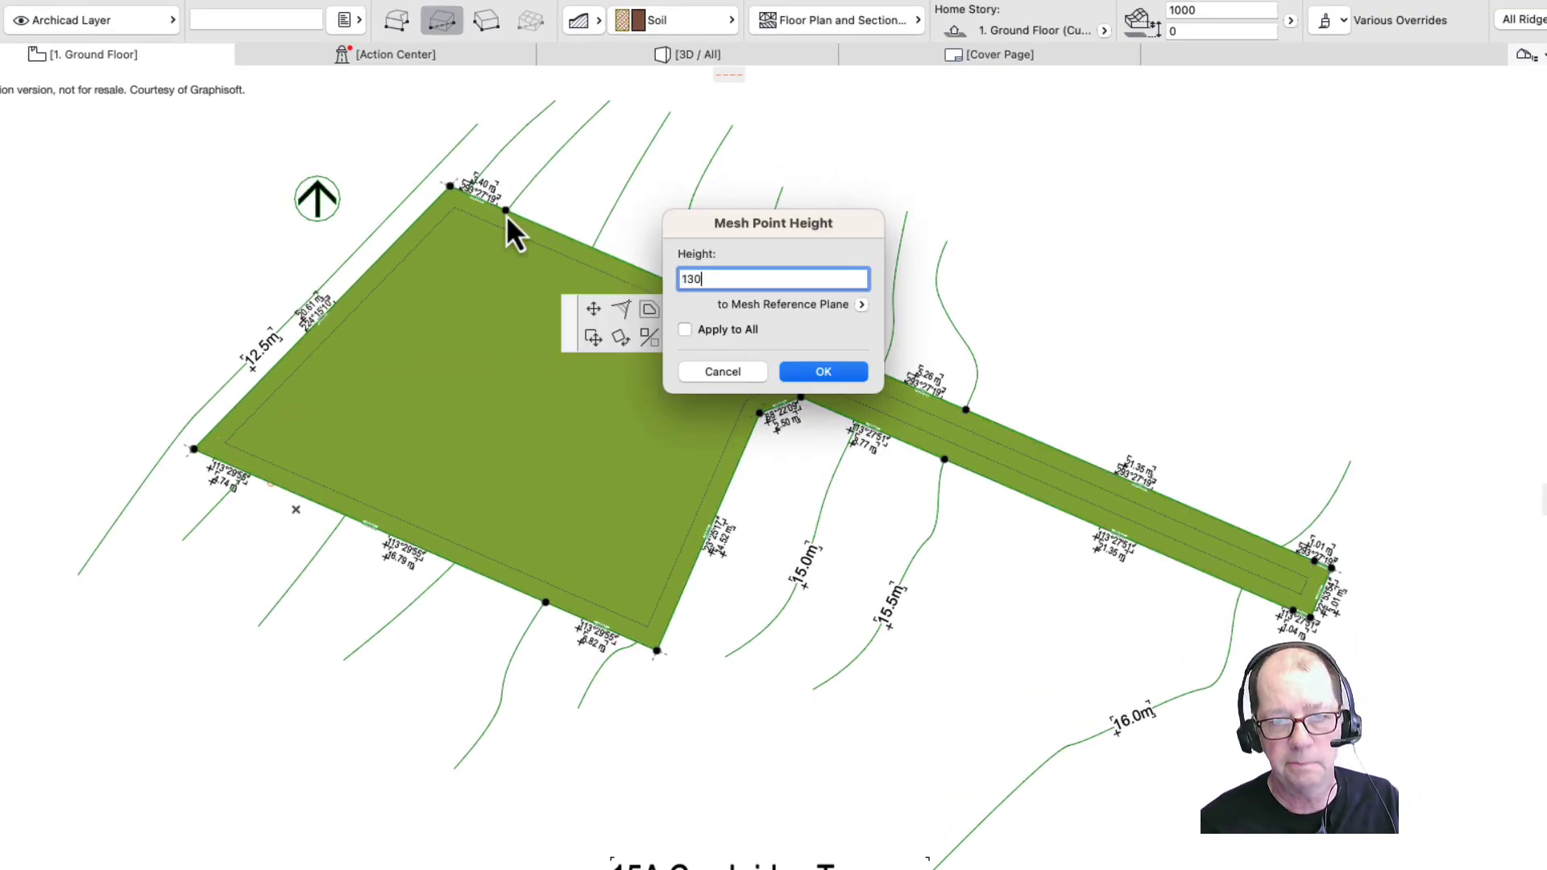
key(Return)
click(881, 375)
key(Return)
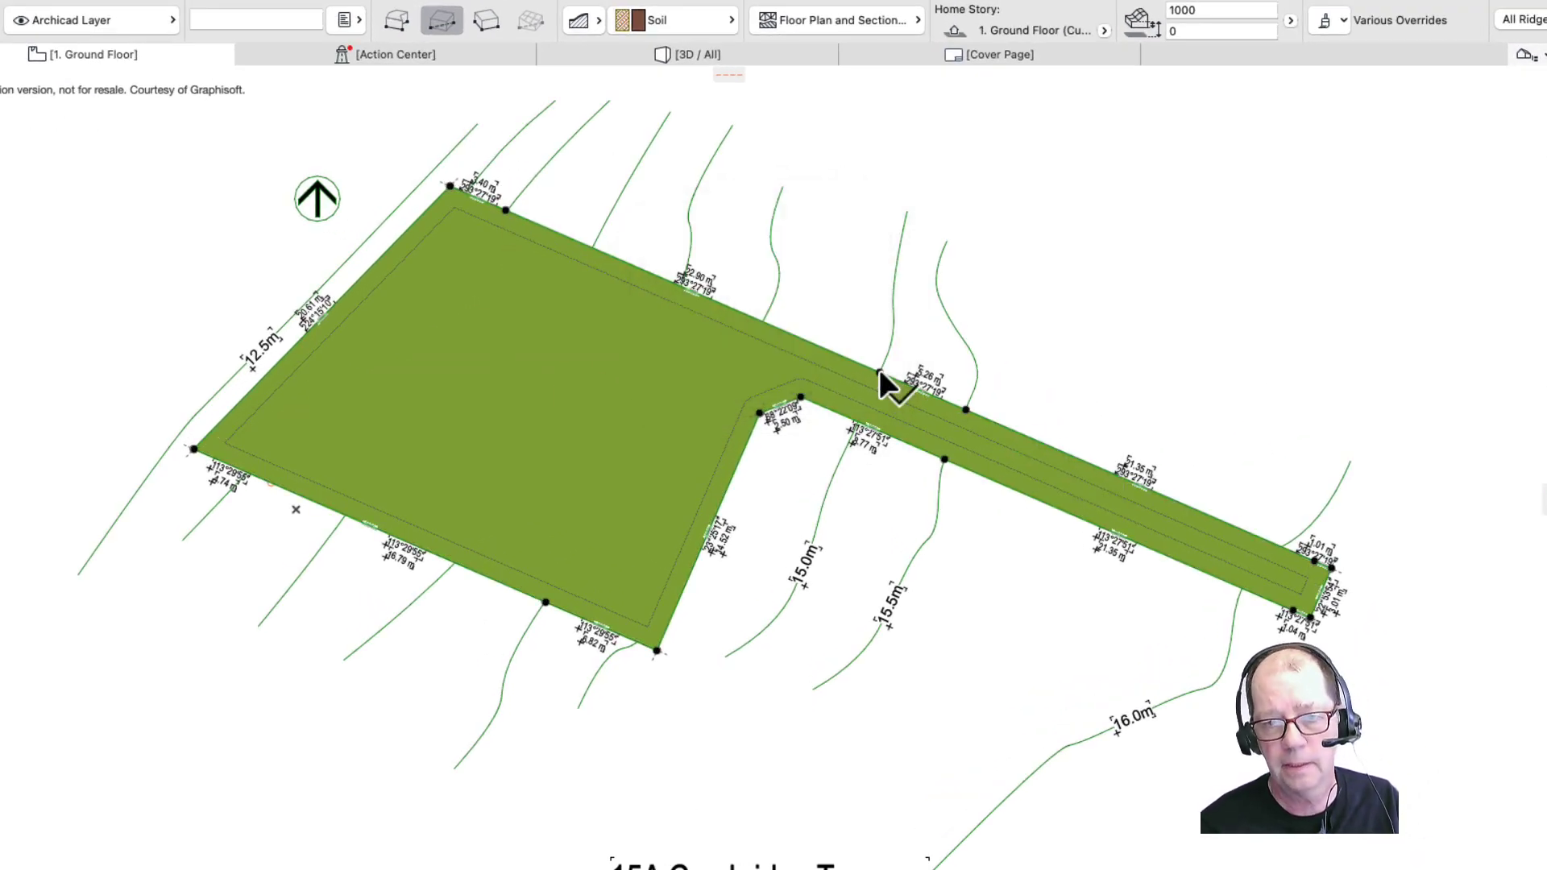
click(966, 411)
text(15)
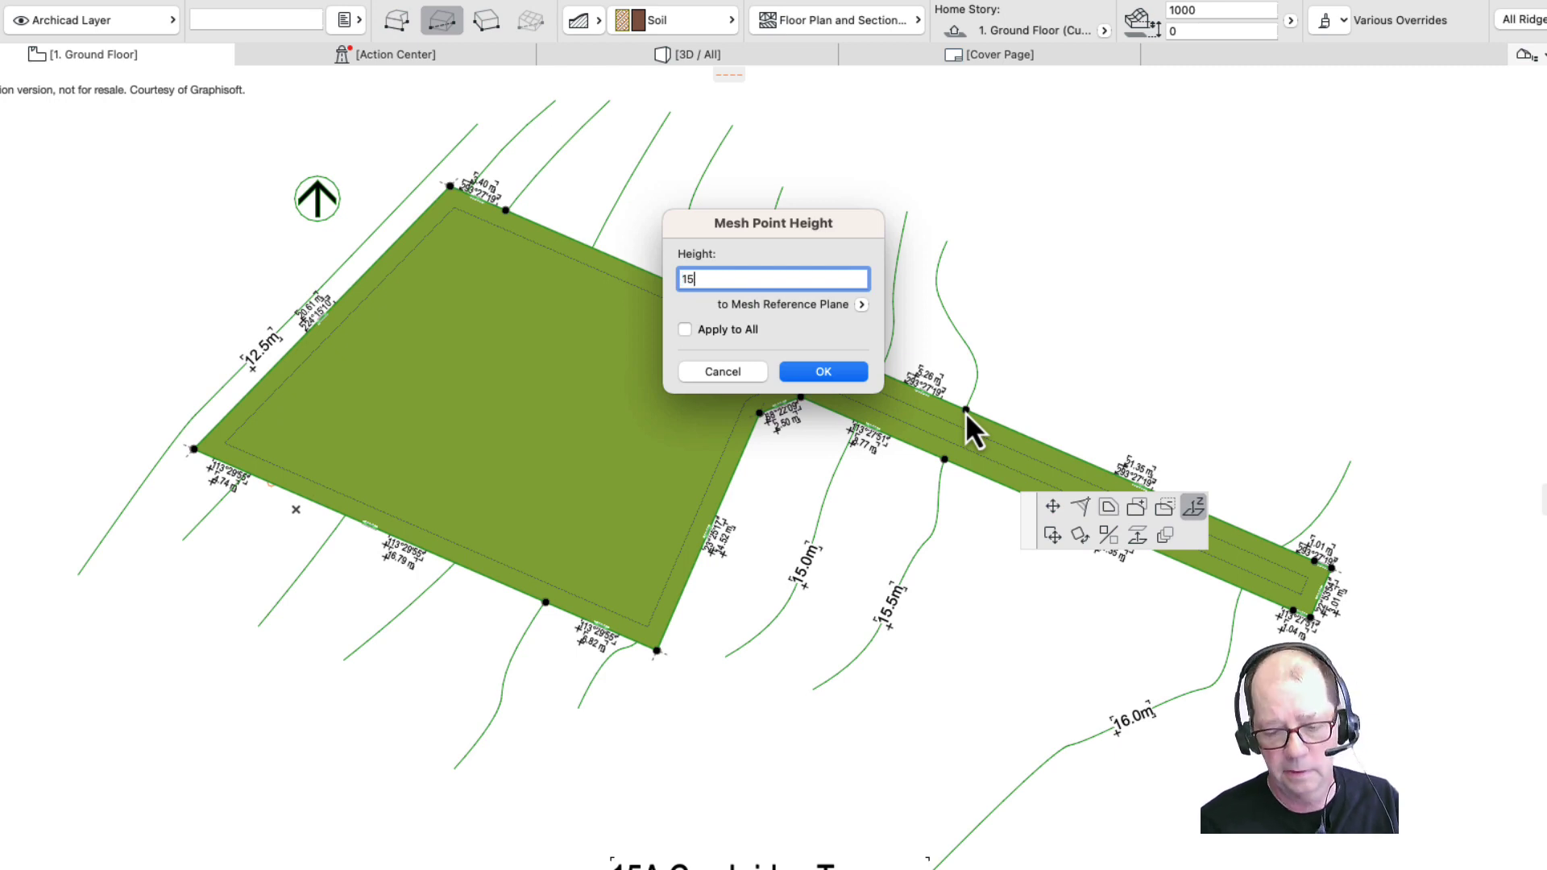
text(000)
key(Return)
Set the far-end mesh points to 16000, measured from Project Zero
click(1331, 568)
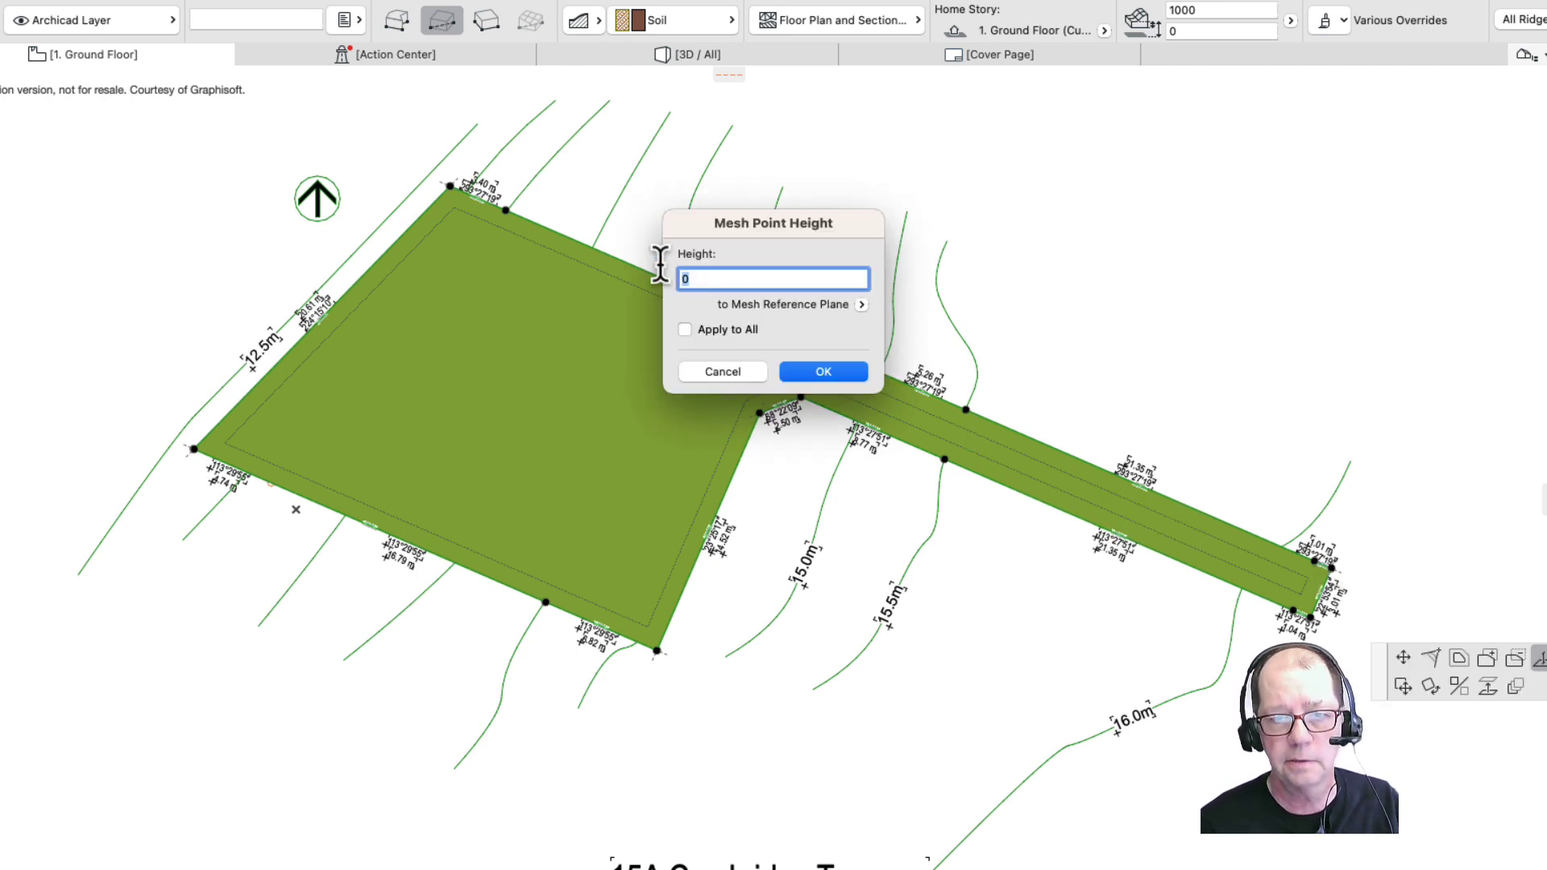
text(16000)
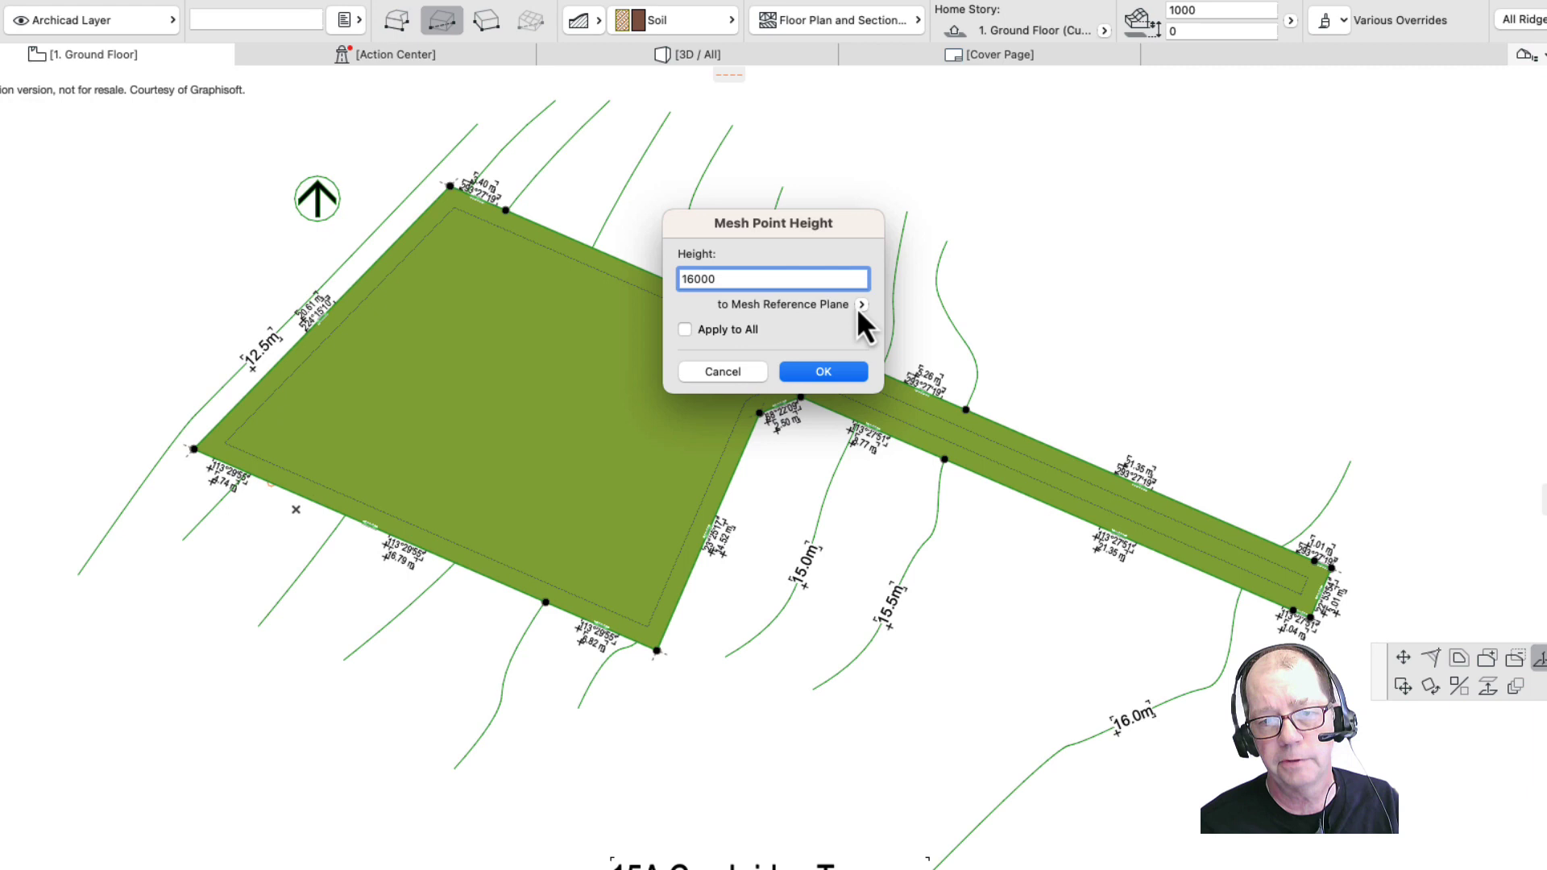
click(822, 371)
click(1310, 617)
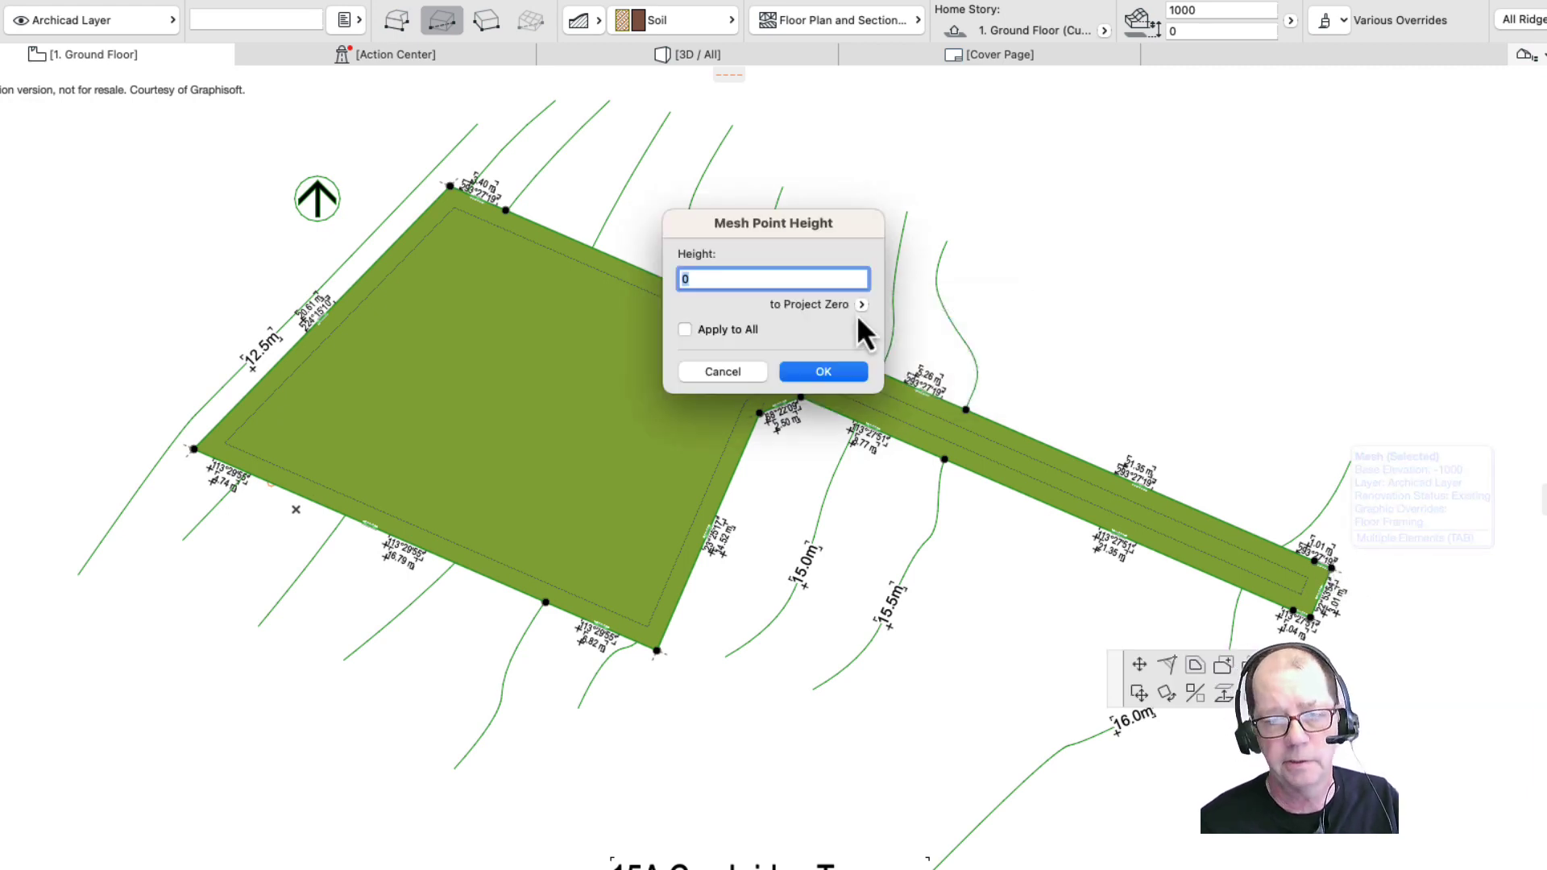
text(16000)
key(super+a)
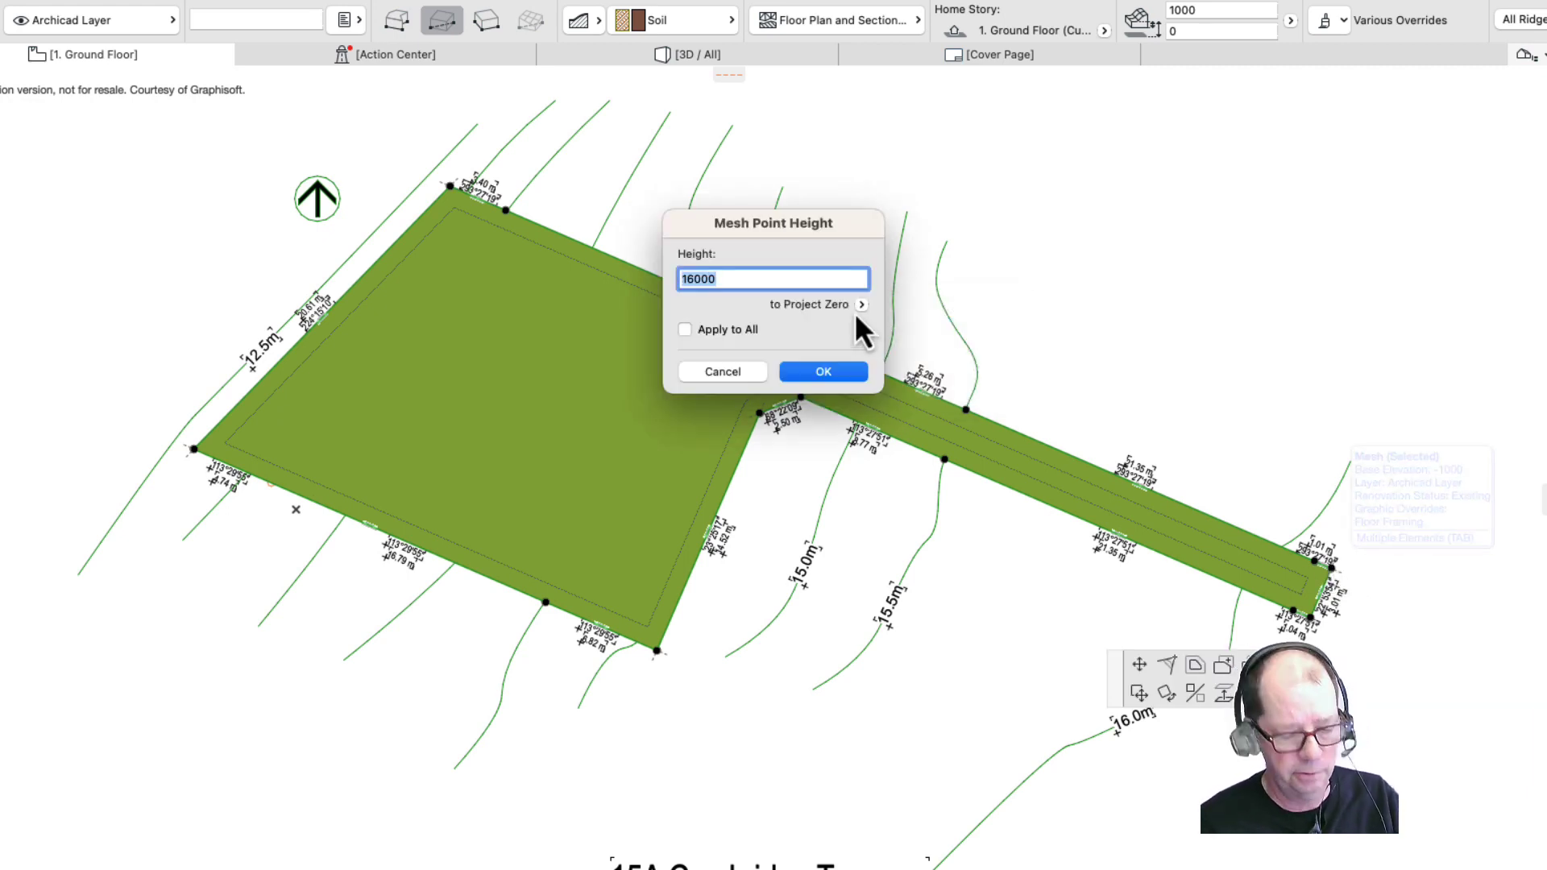
click(822, 372)
click(1311, 617)
text(16000)
key(Return)
click(1293, 610)
text(16000)
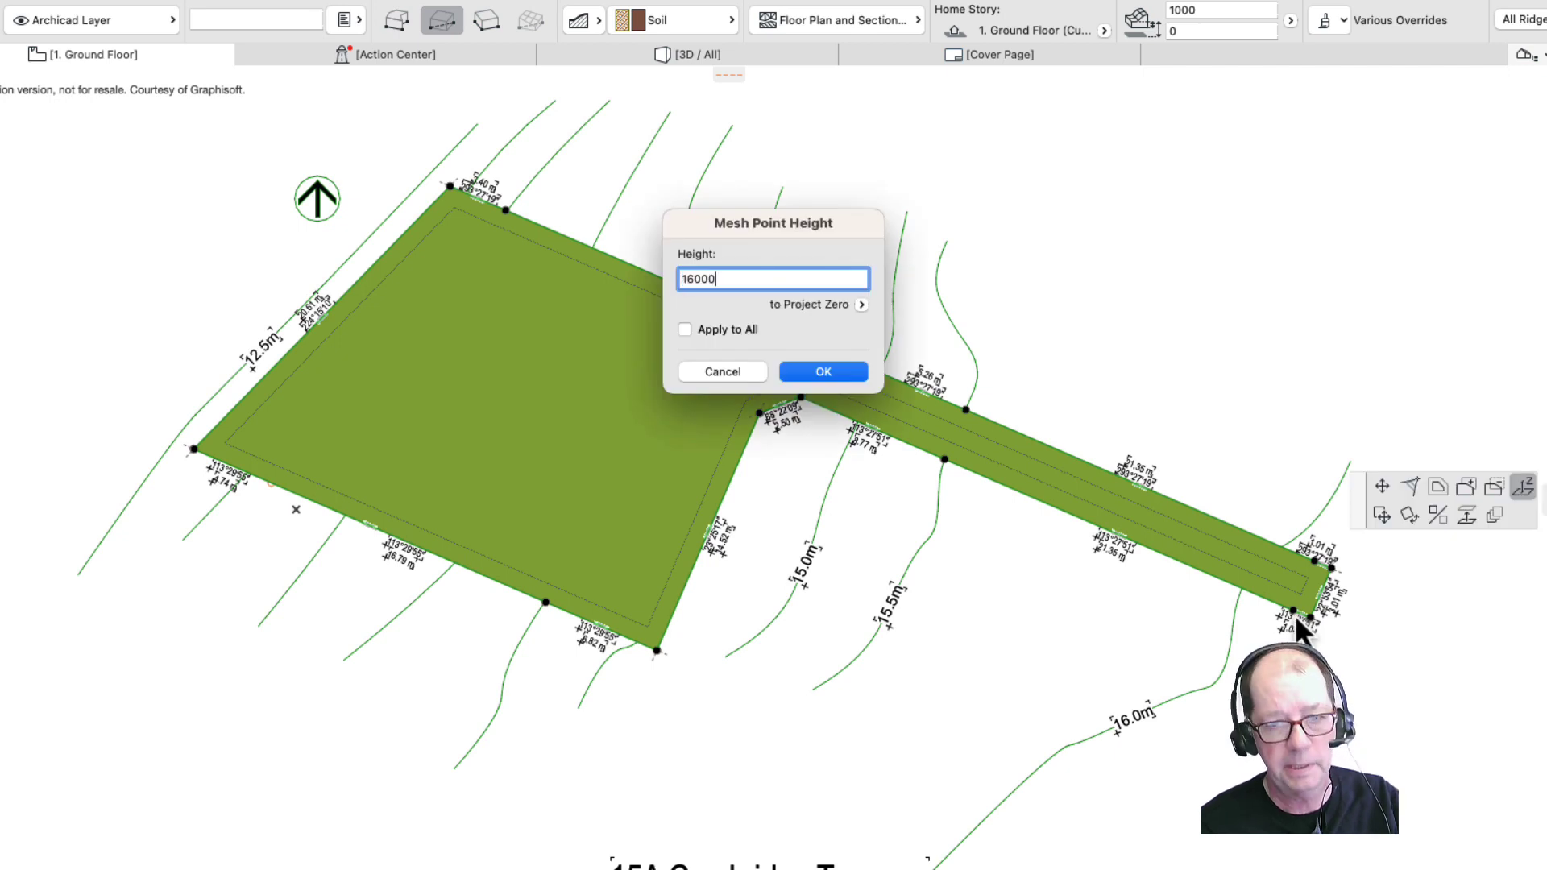
key(Return)
Set three more mesh points, including the inner corner, to 16000
click(945, 460)
text(16000)
key(Return)
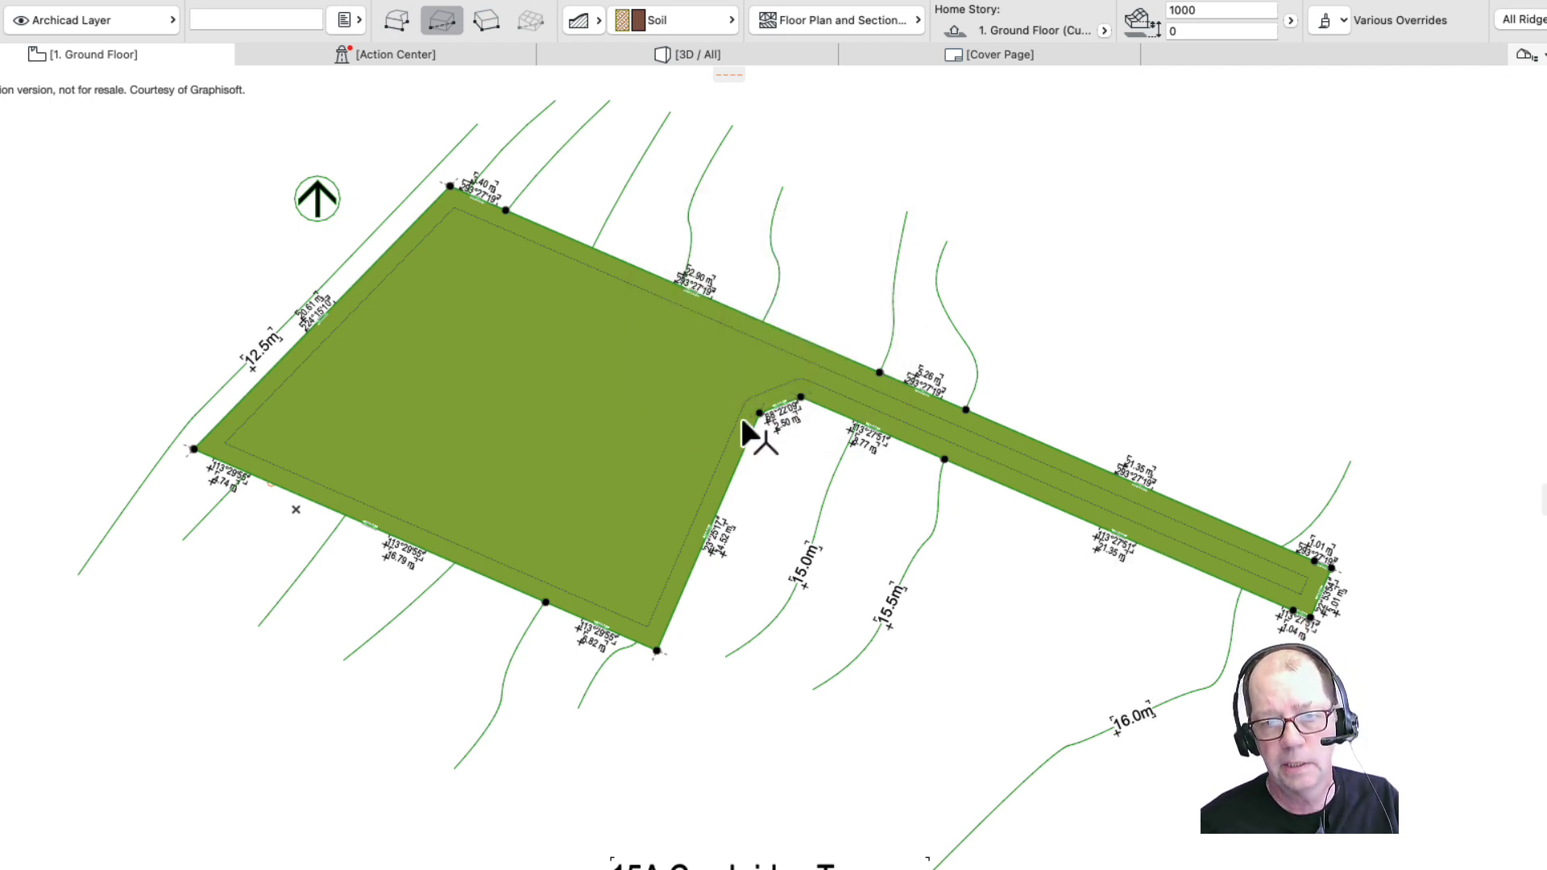
click(800, 398)
text(16000)
key(Return)
click(759, 414)
text(1)
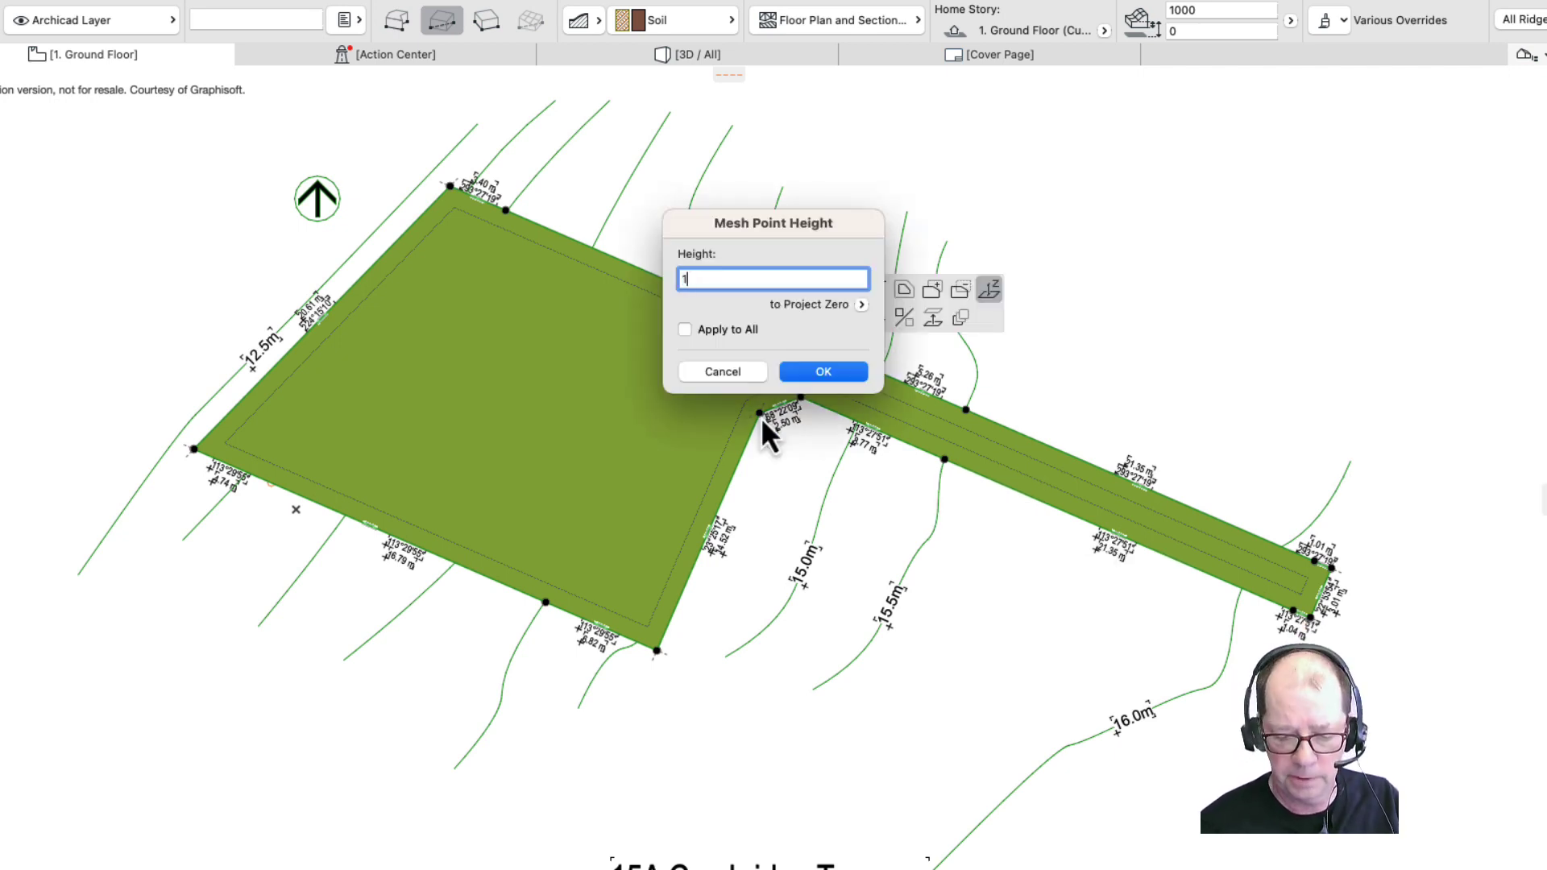
text(6000)
key(Return)
Set the bottom corner to 14000 and the left corner to 12500, leaving one point at 0
click(657, 650)
text(14)
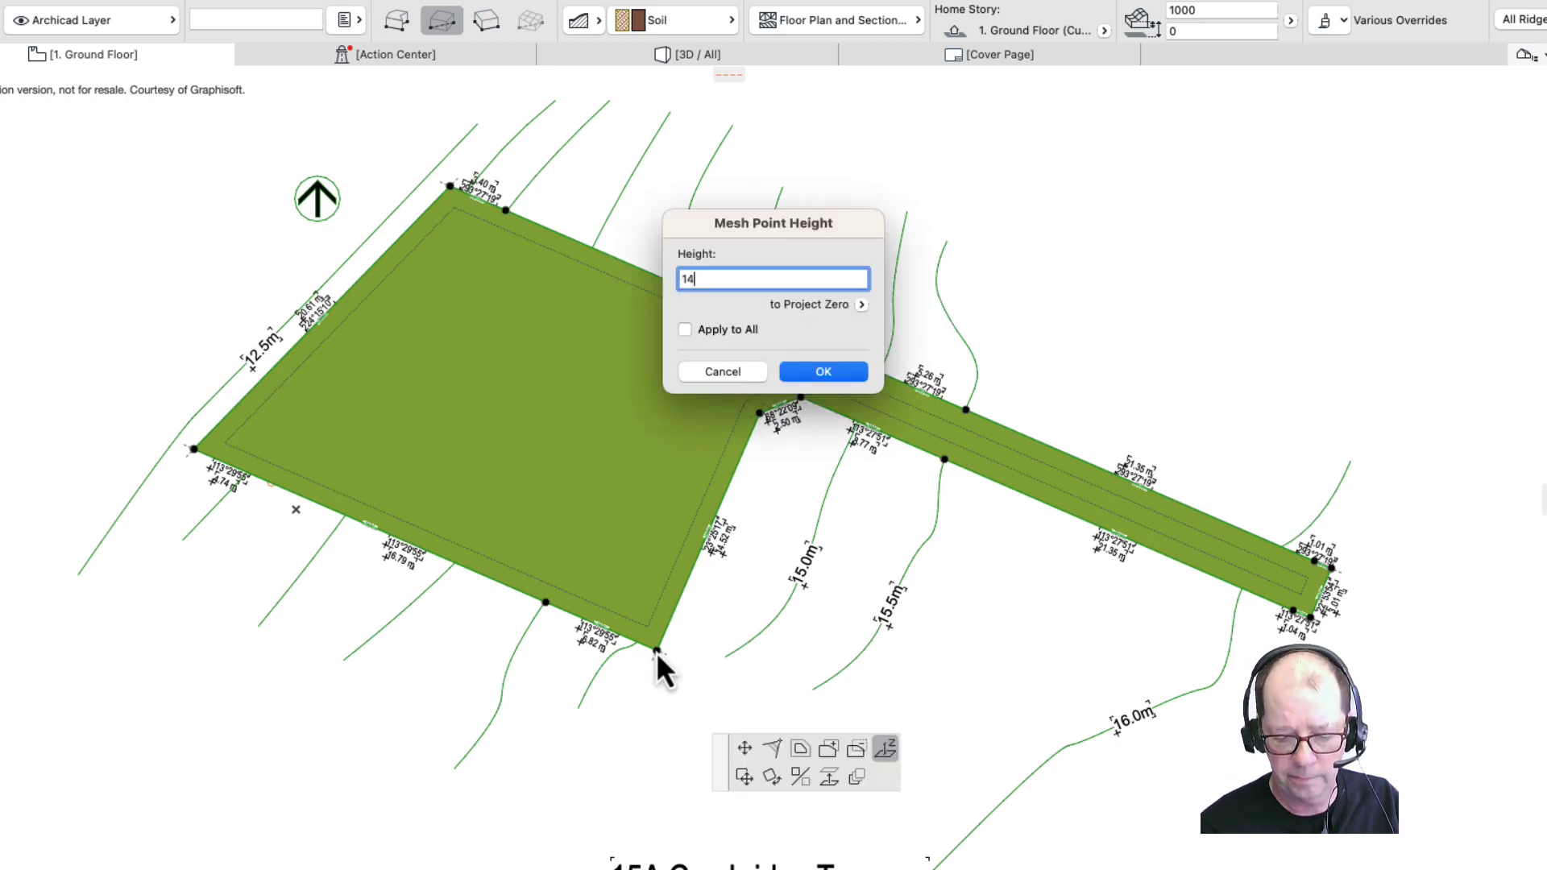
text(000)
key(Return)
click(545, 603)
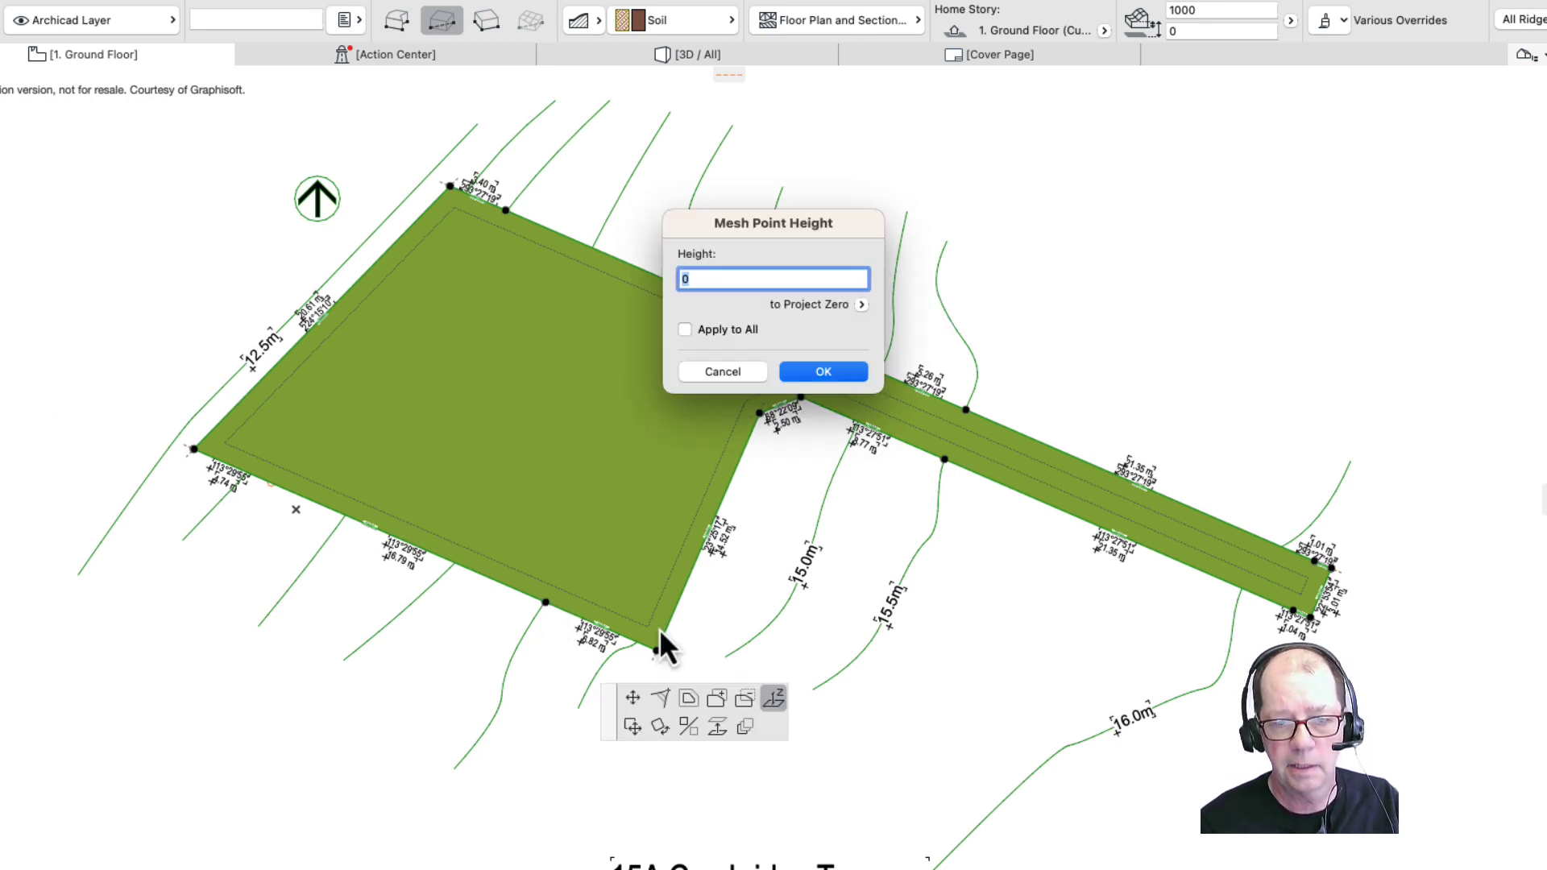
key(Return)
click(193, 449)
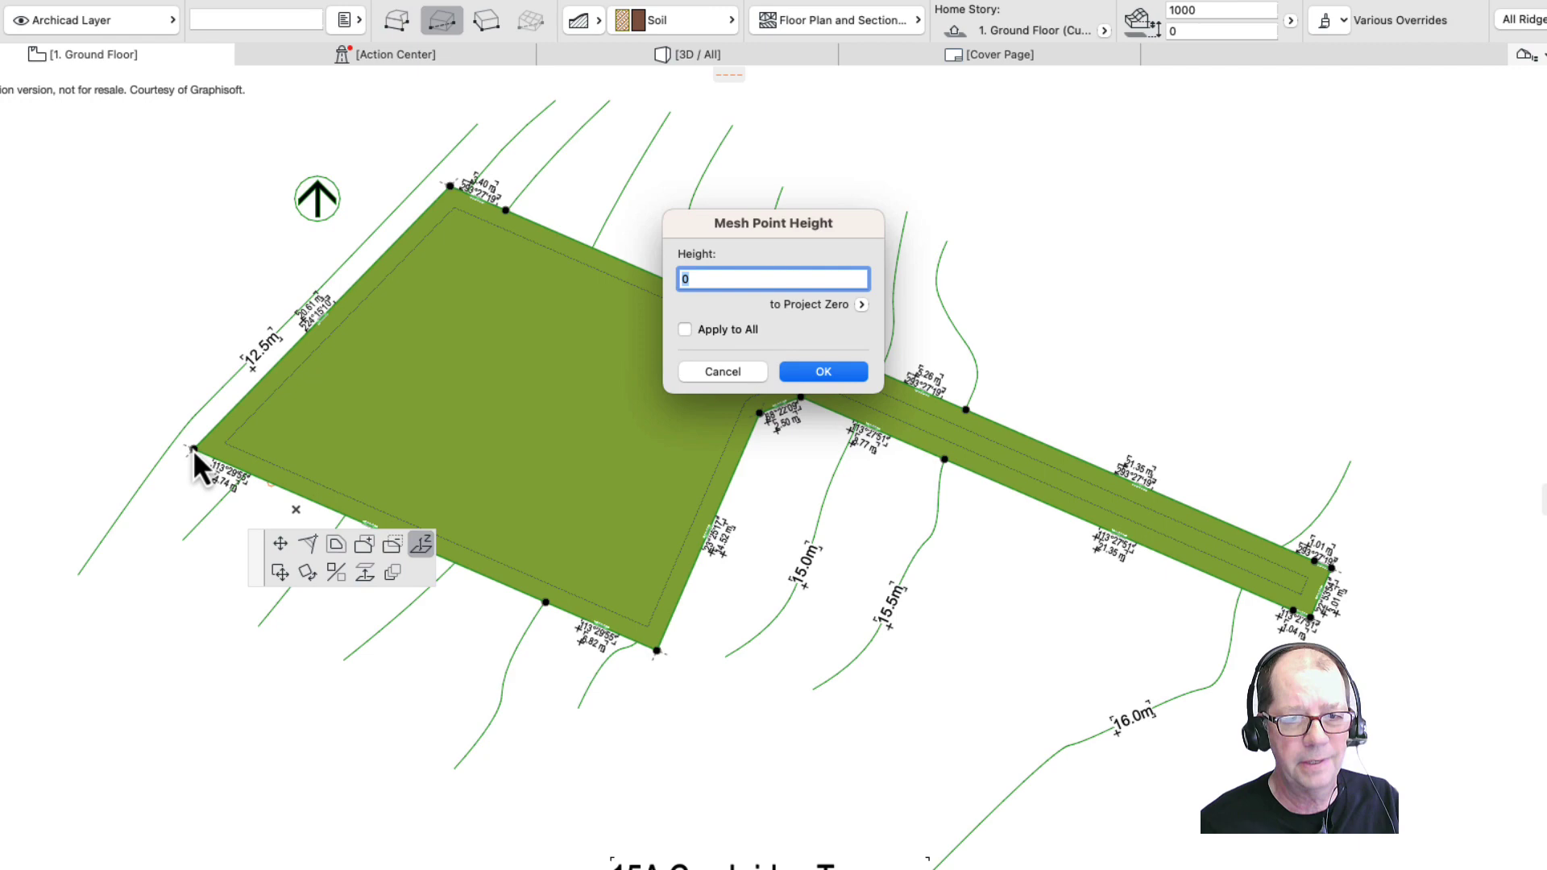
text(12500)
key(Return)
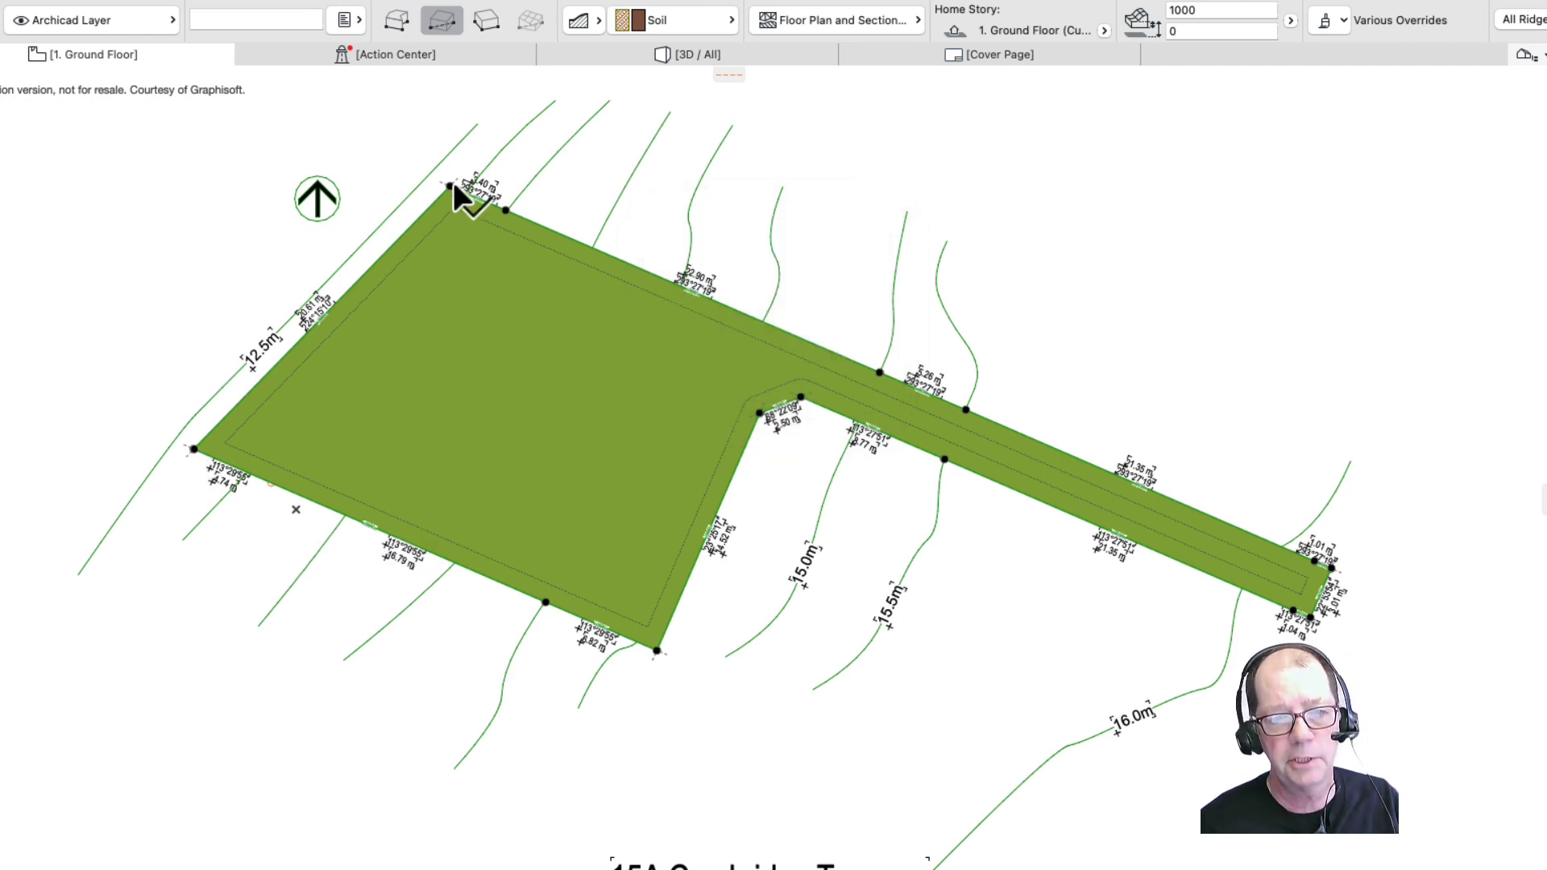
click(450, 187)
key(Return)
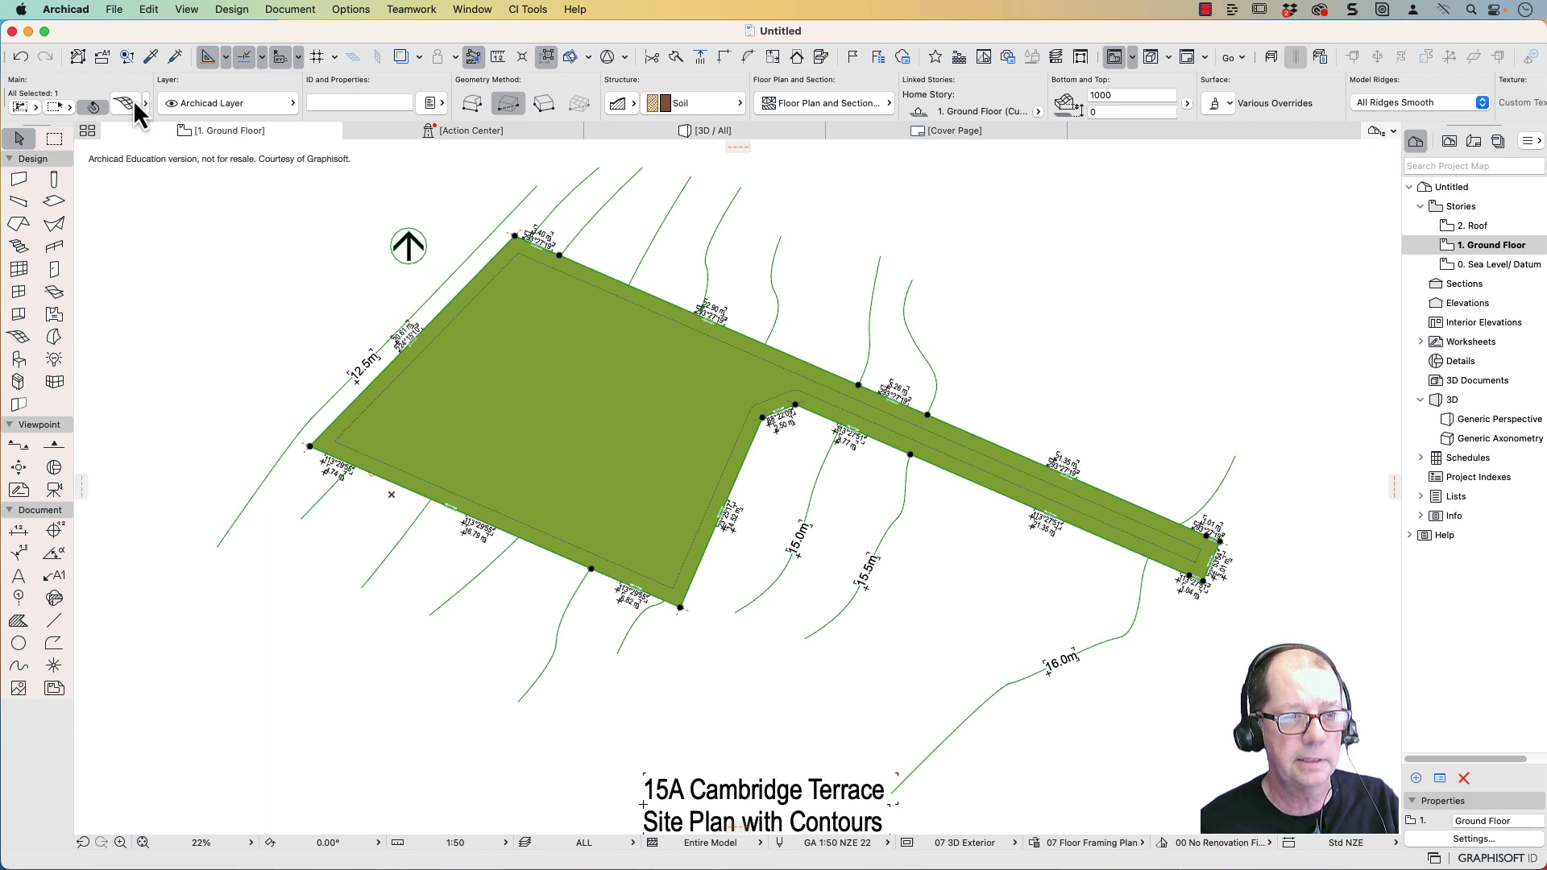
Add mesh points along the western contour line and set them all to 13000
click(18, 338)
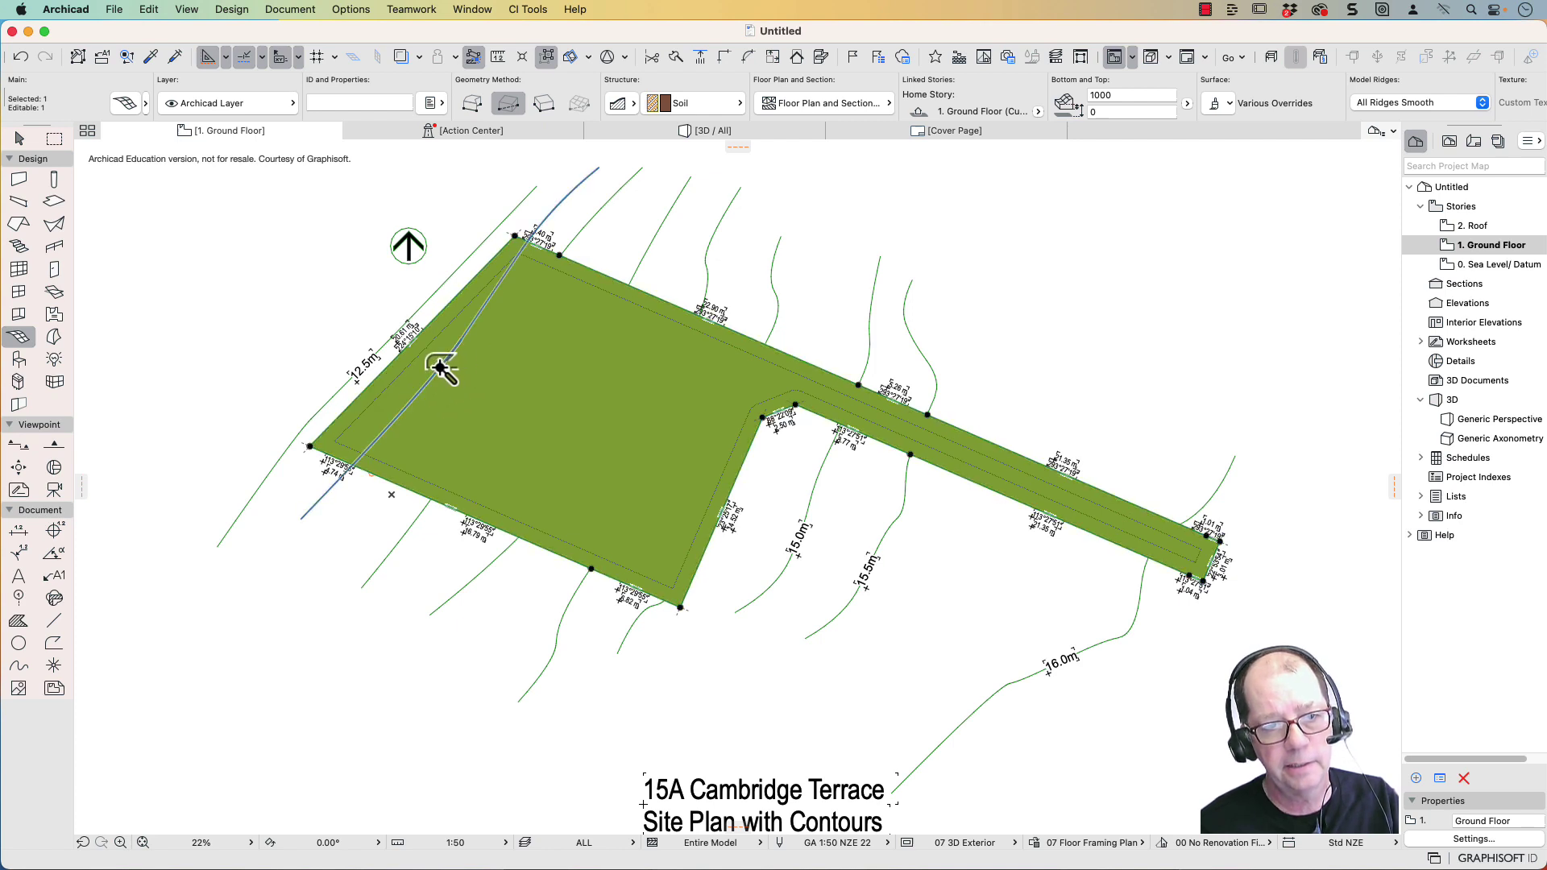
click(442, 372)
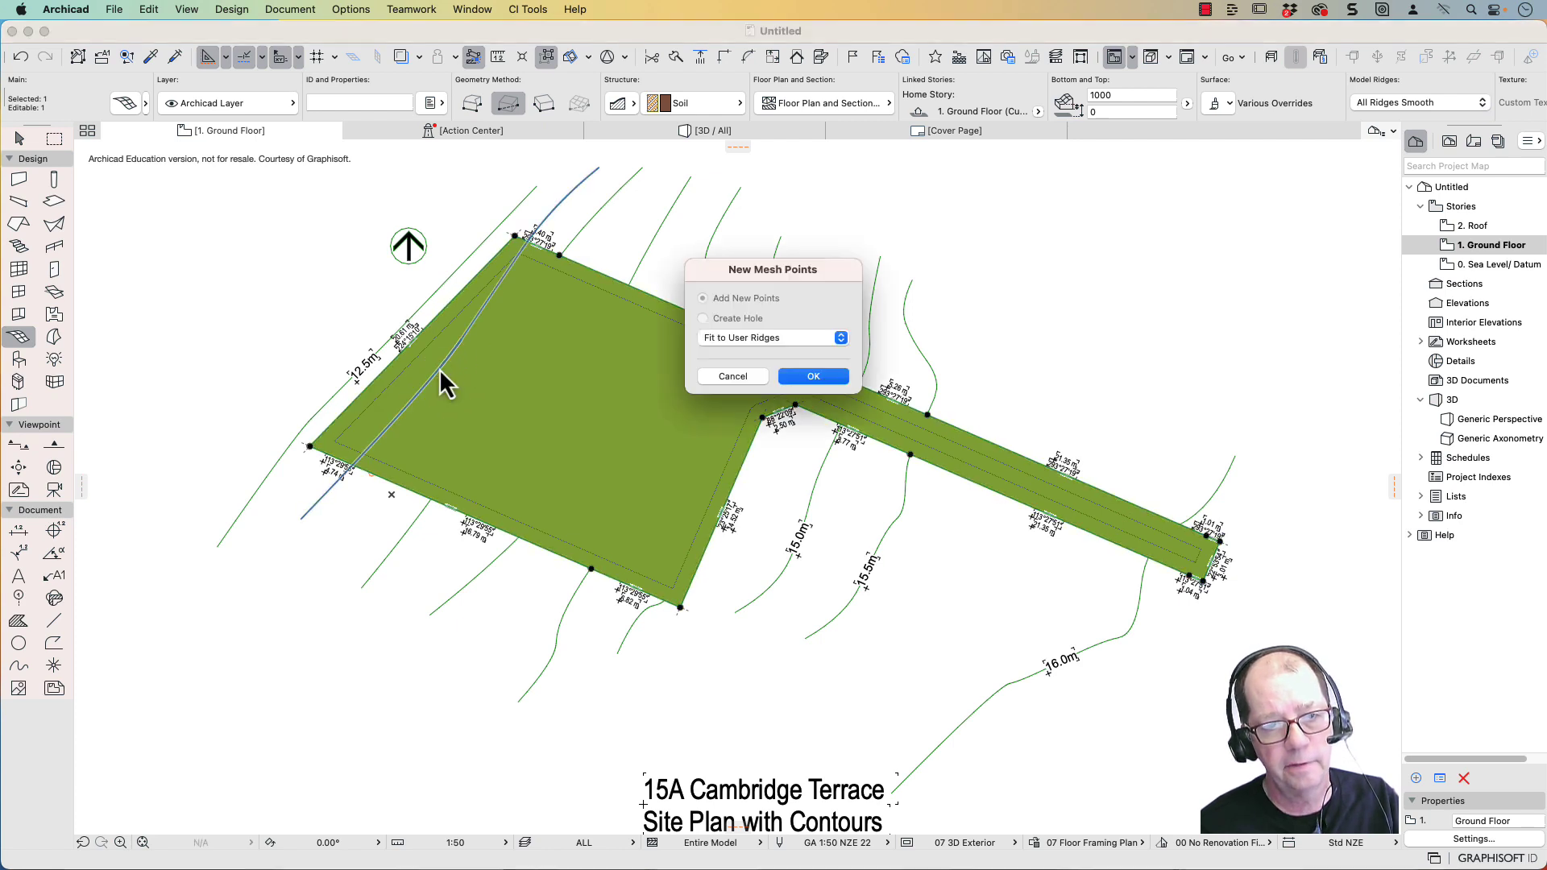
click(791, 377)
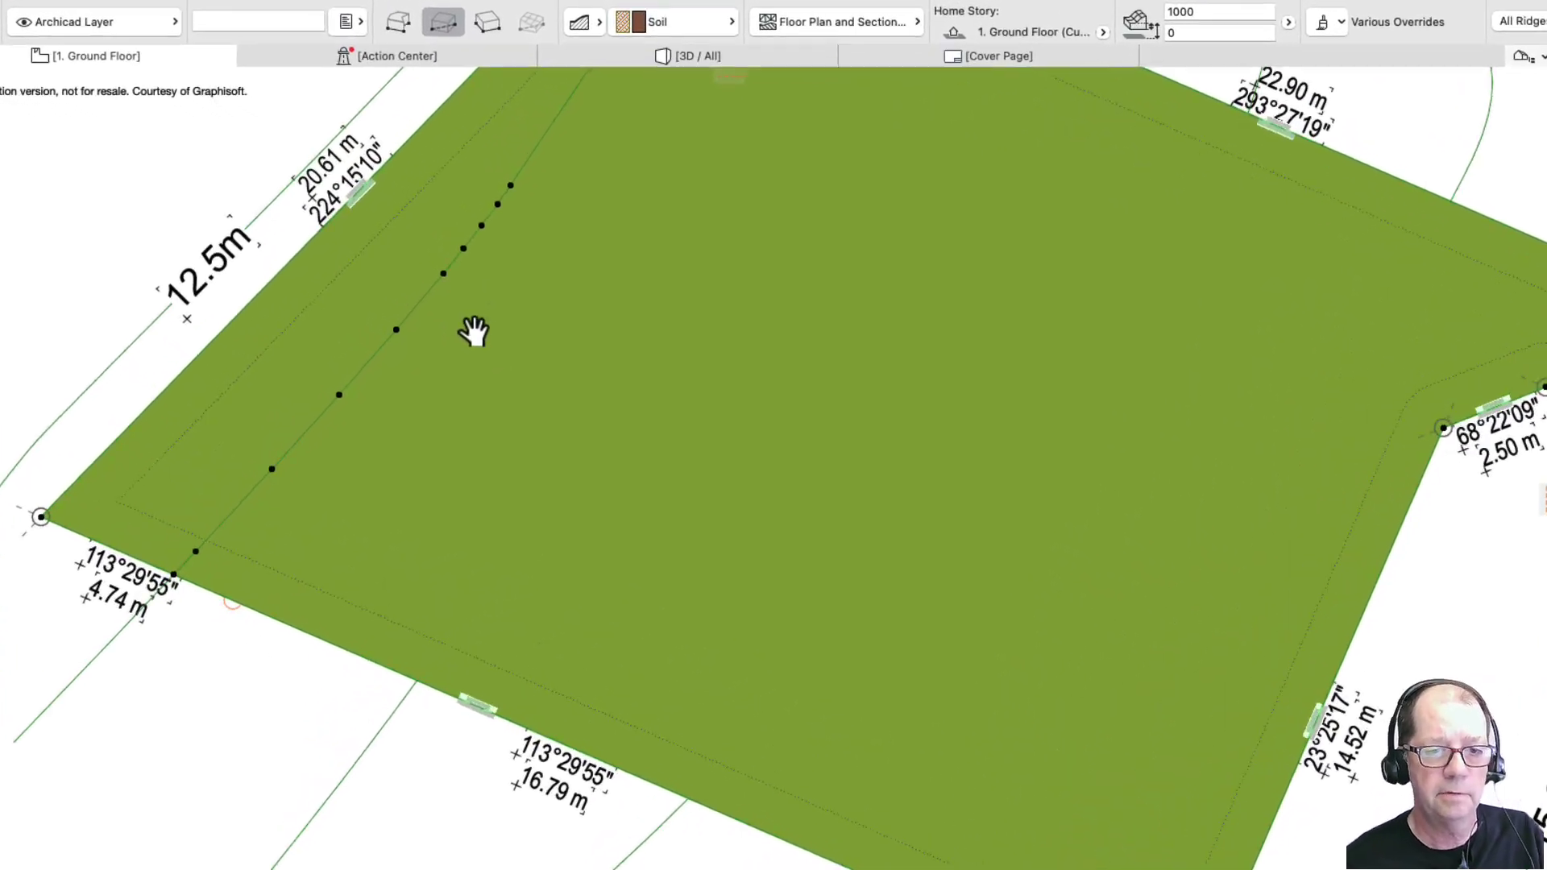
scroll(503, 456, up, 3)
scroll(512, 463, down, 3)
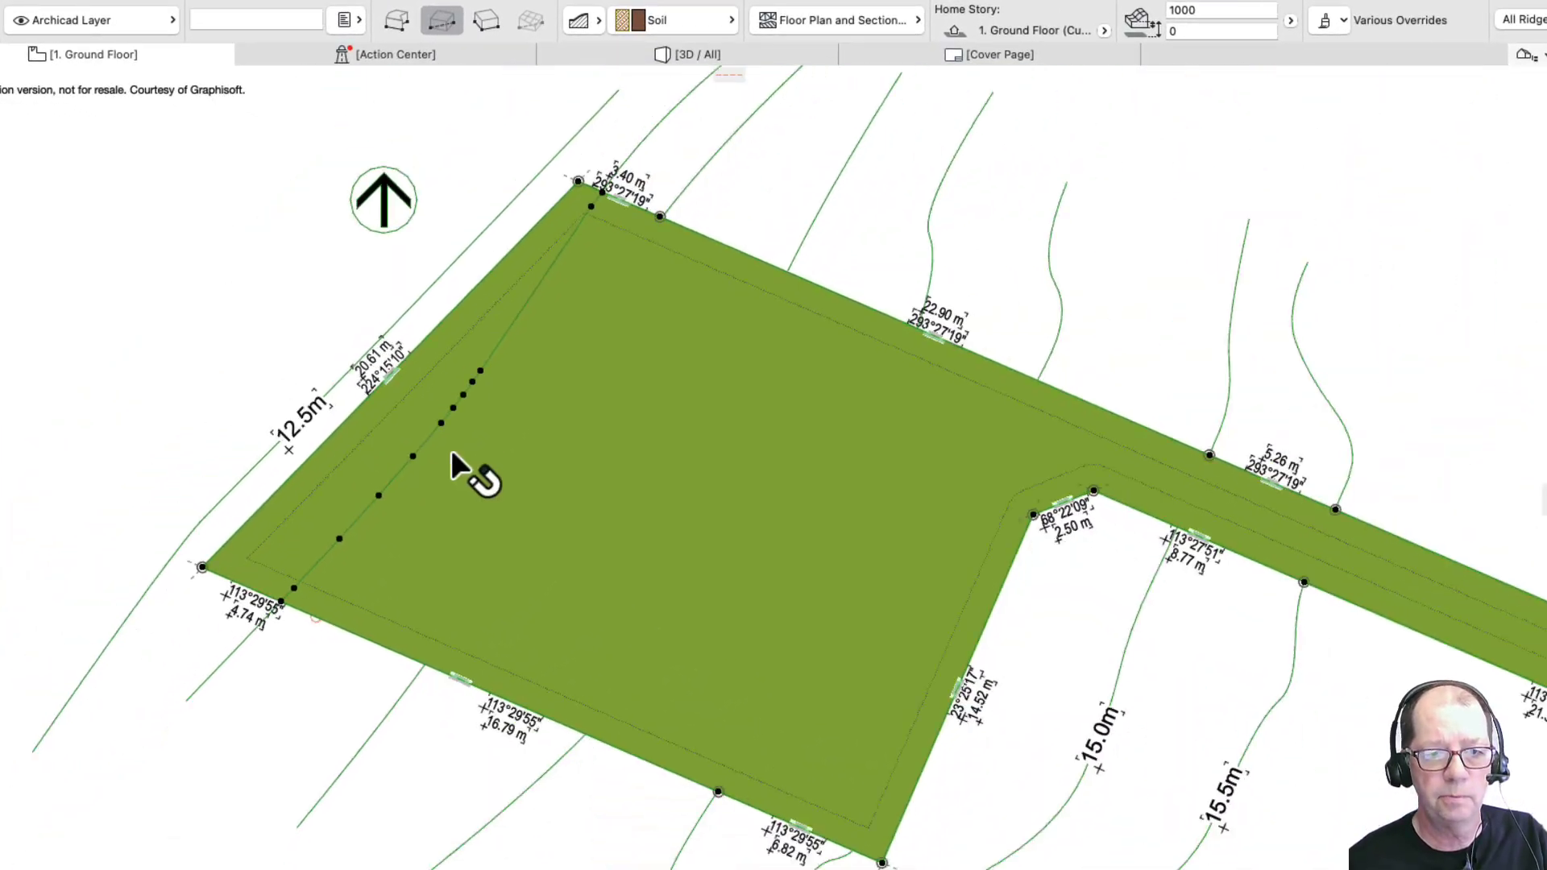
click(298, 586)
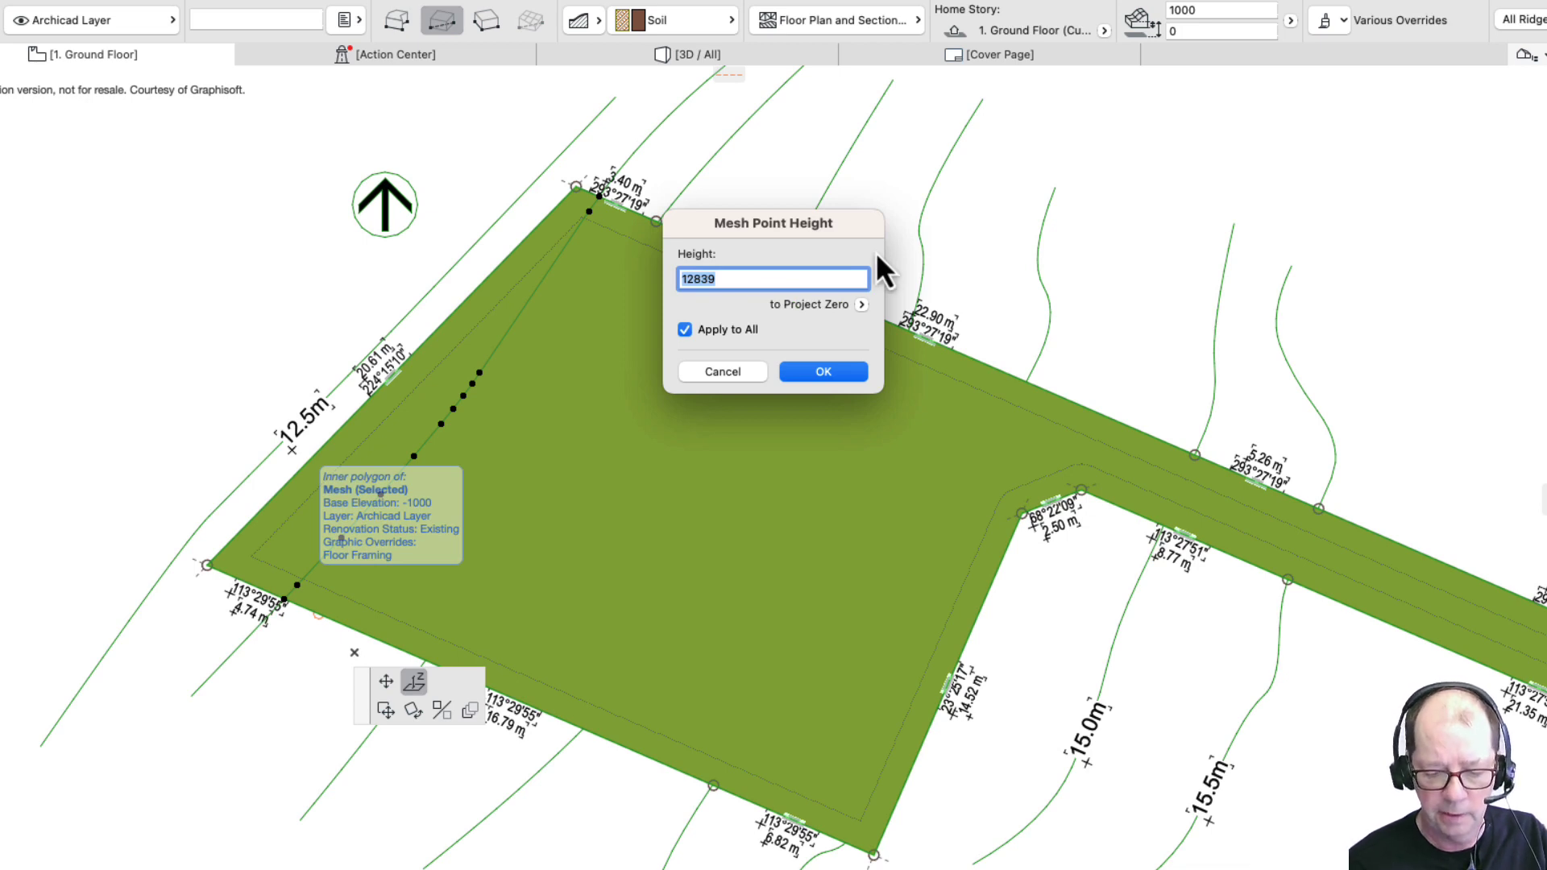
text(13000)
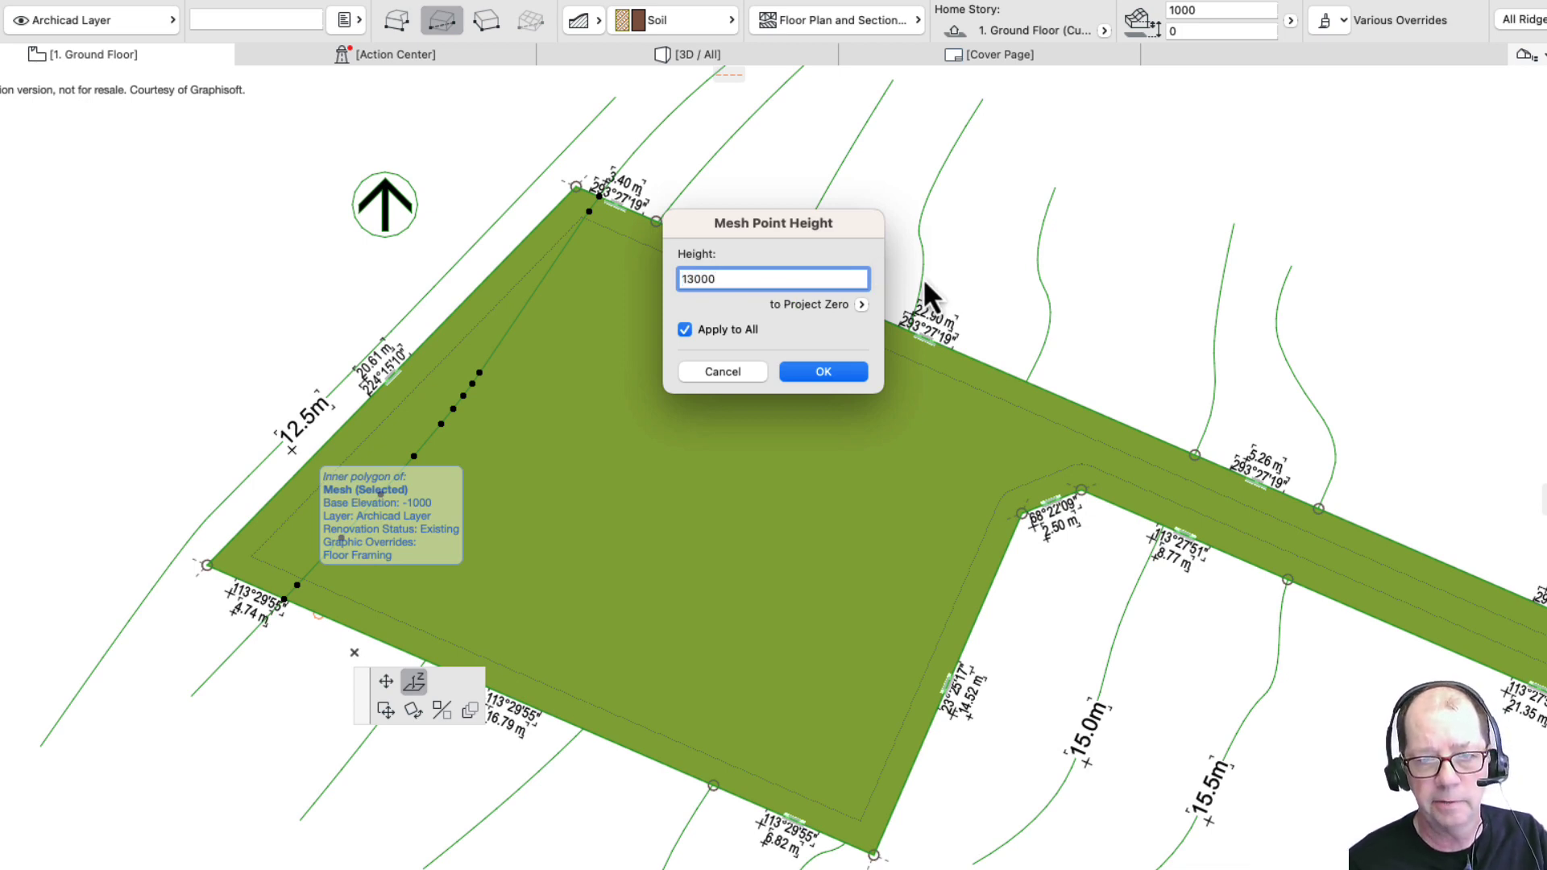
click(822, 371)
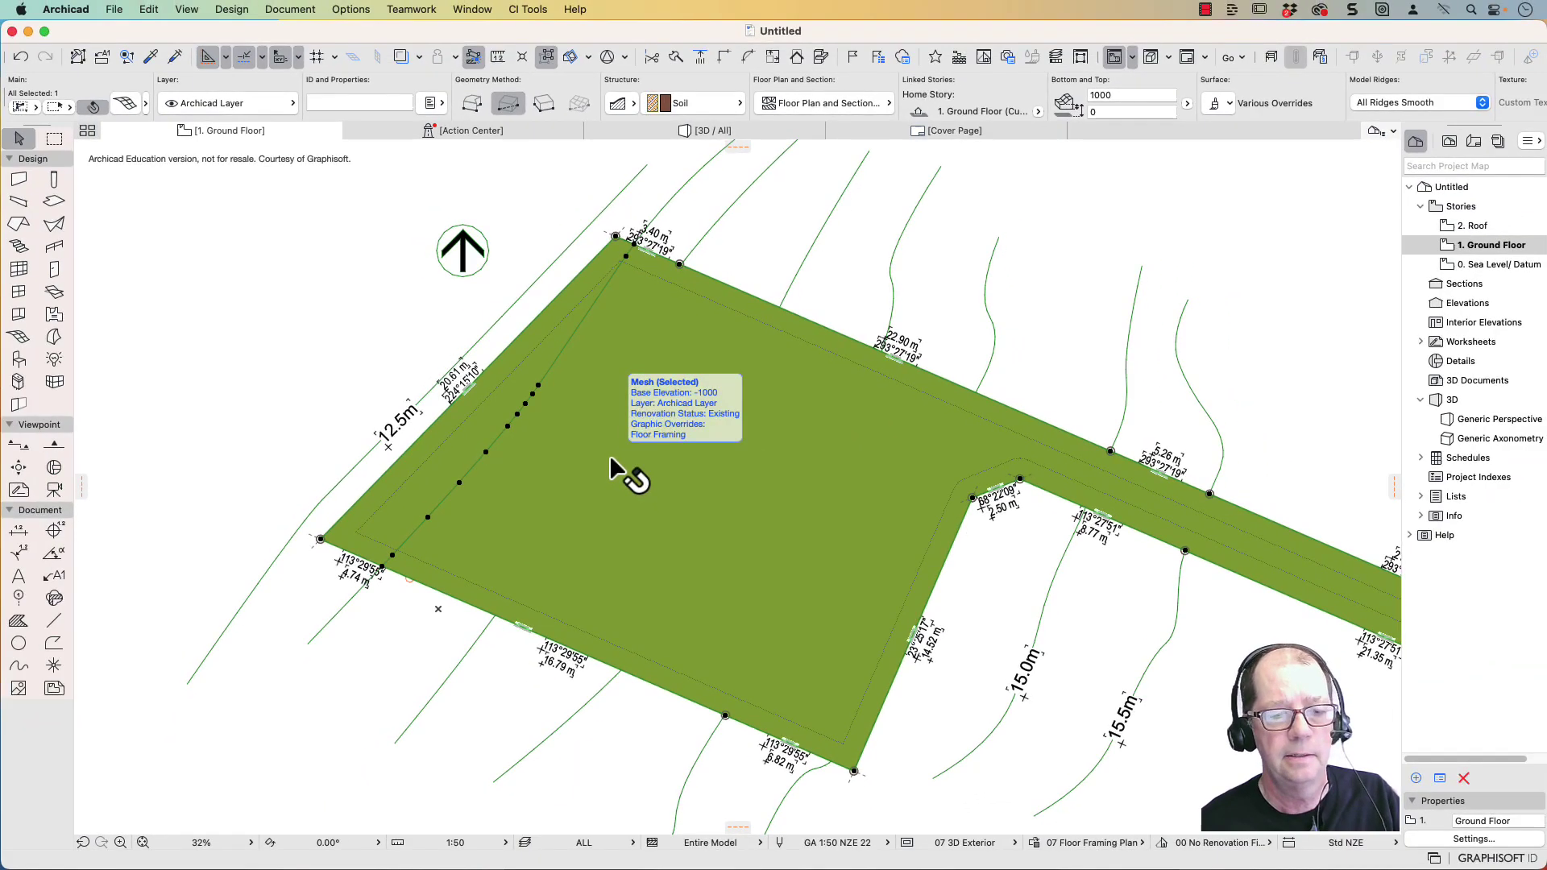
Trace the next contour line into the Soil mesh as new points
click(18, 337)
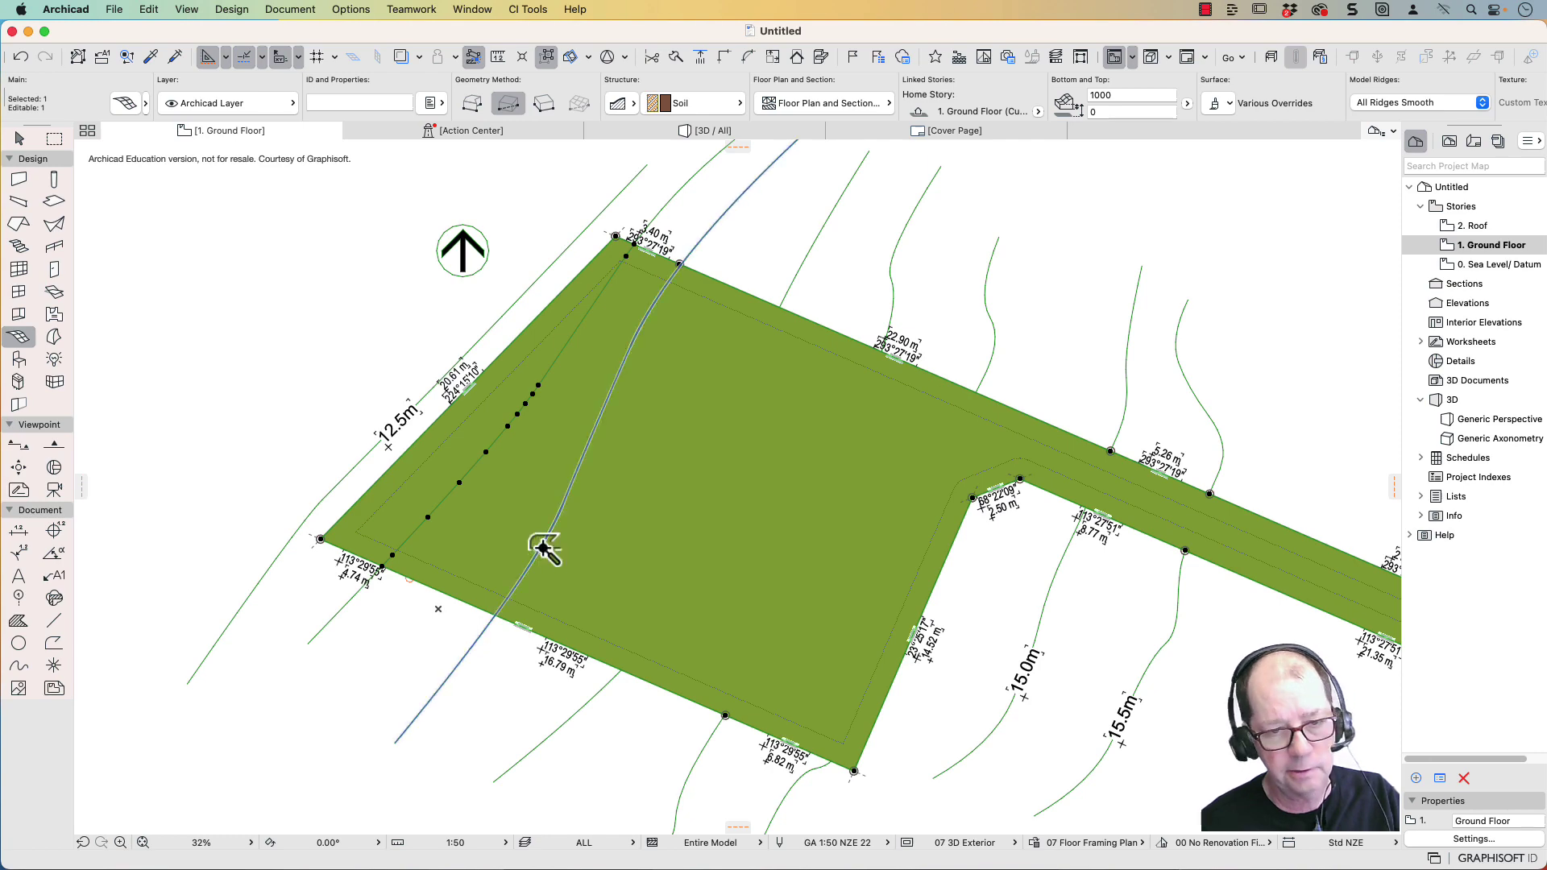
click(543, 548)
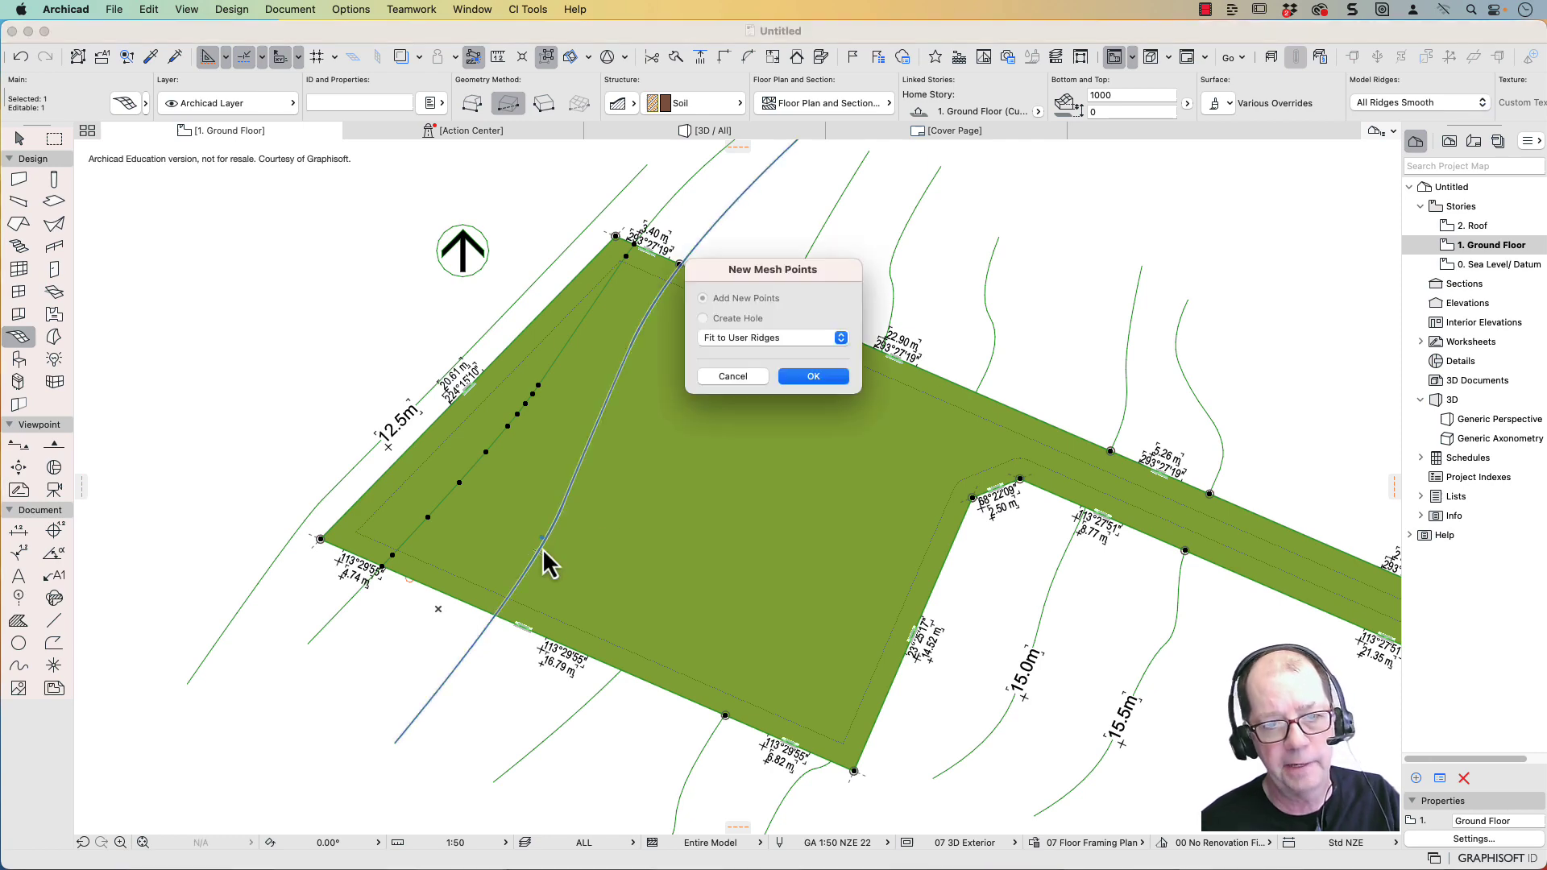
click(807, 377)
scroll(532, 568, up, 5)
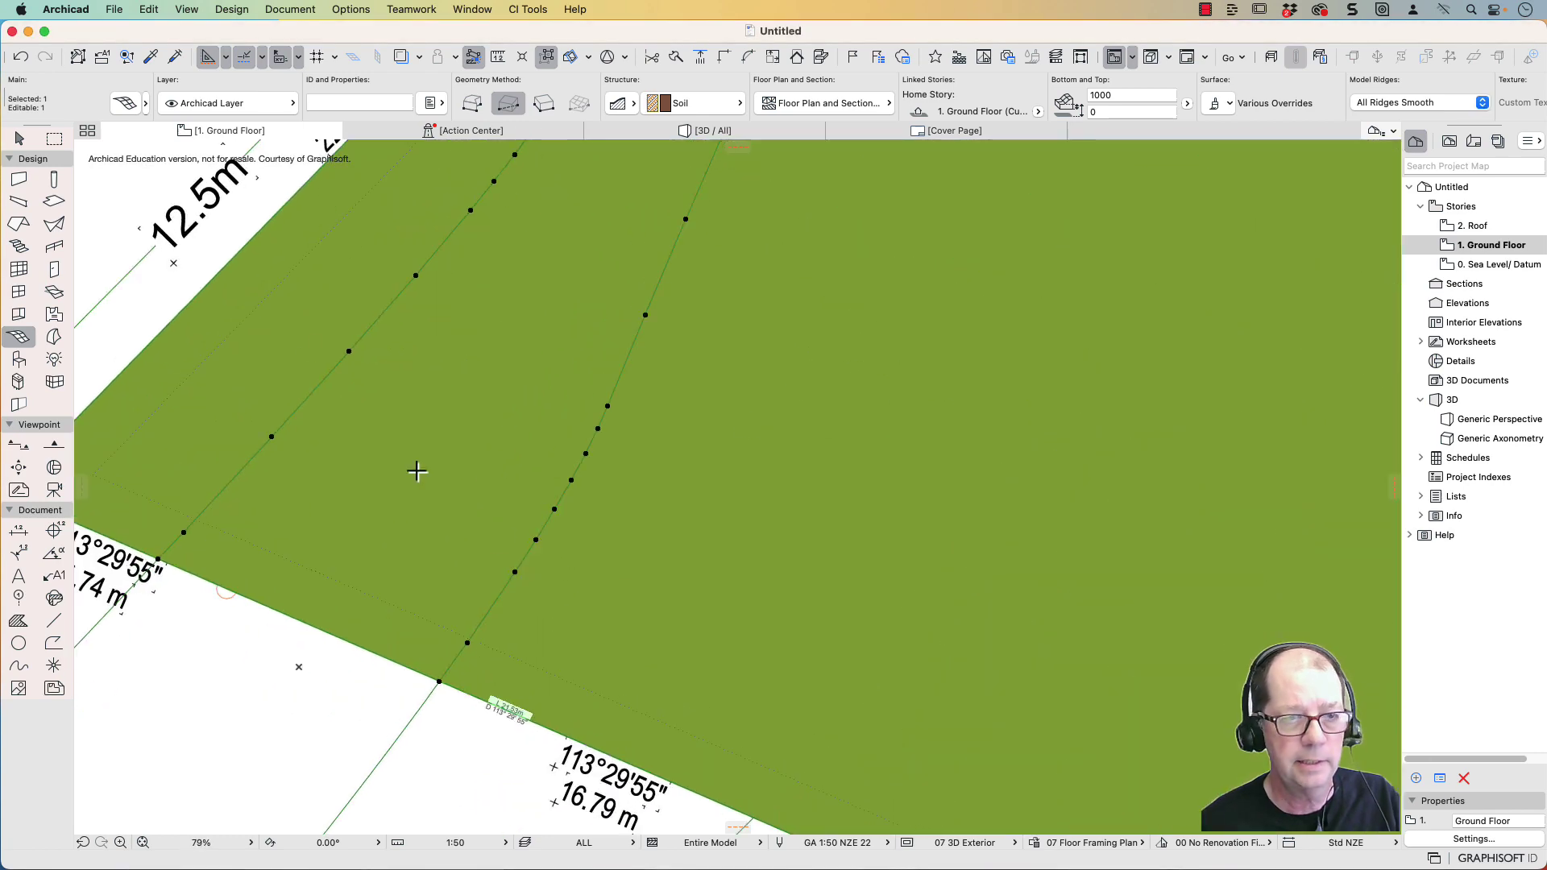
Select a point on the new row and elevate the whole row to 13500
click(21, 140)
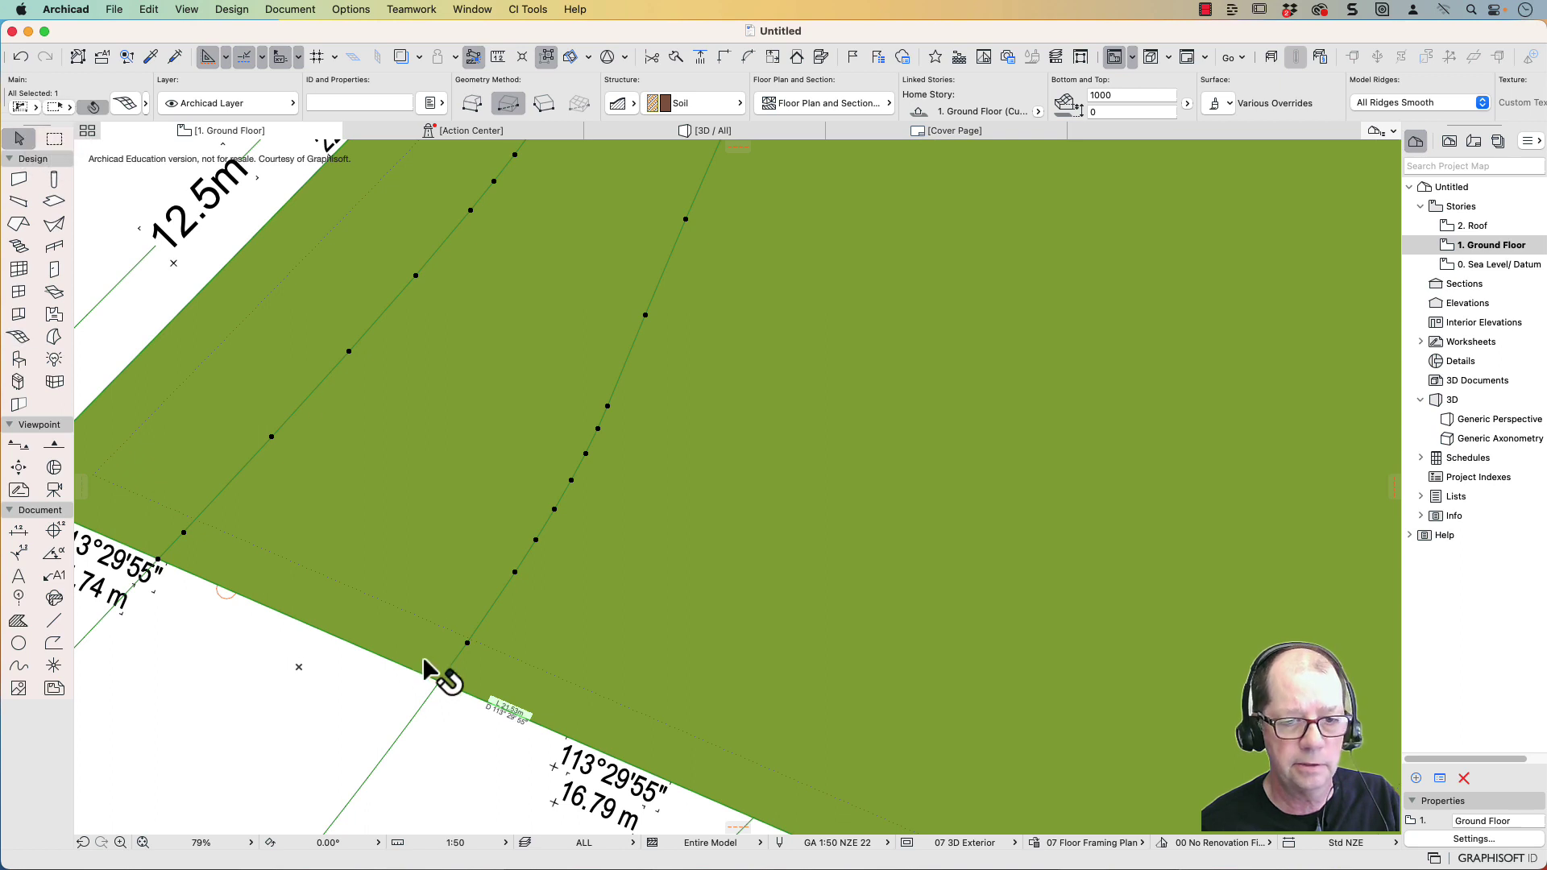
click(515, 637)
click(468, 641)
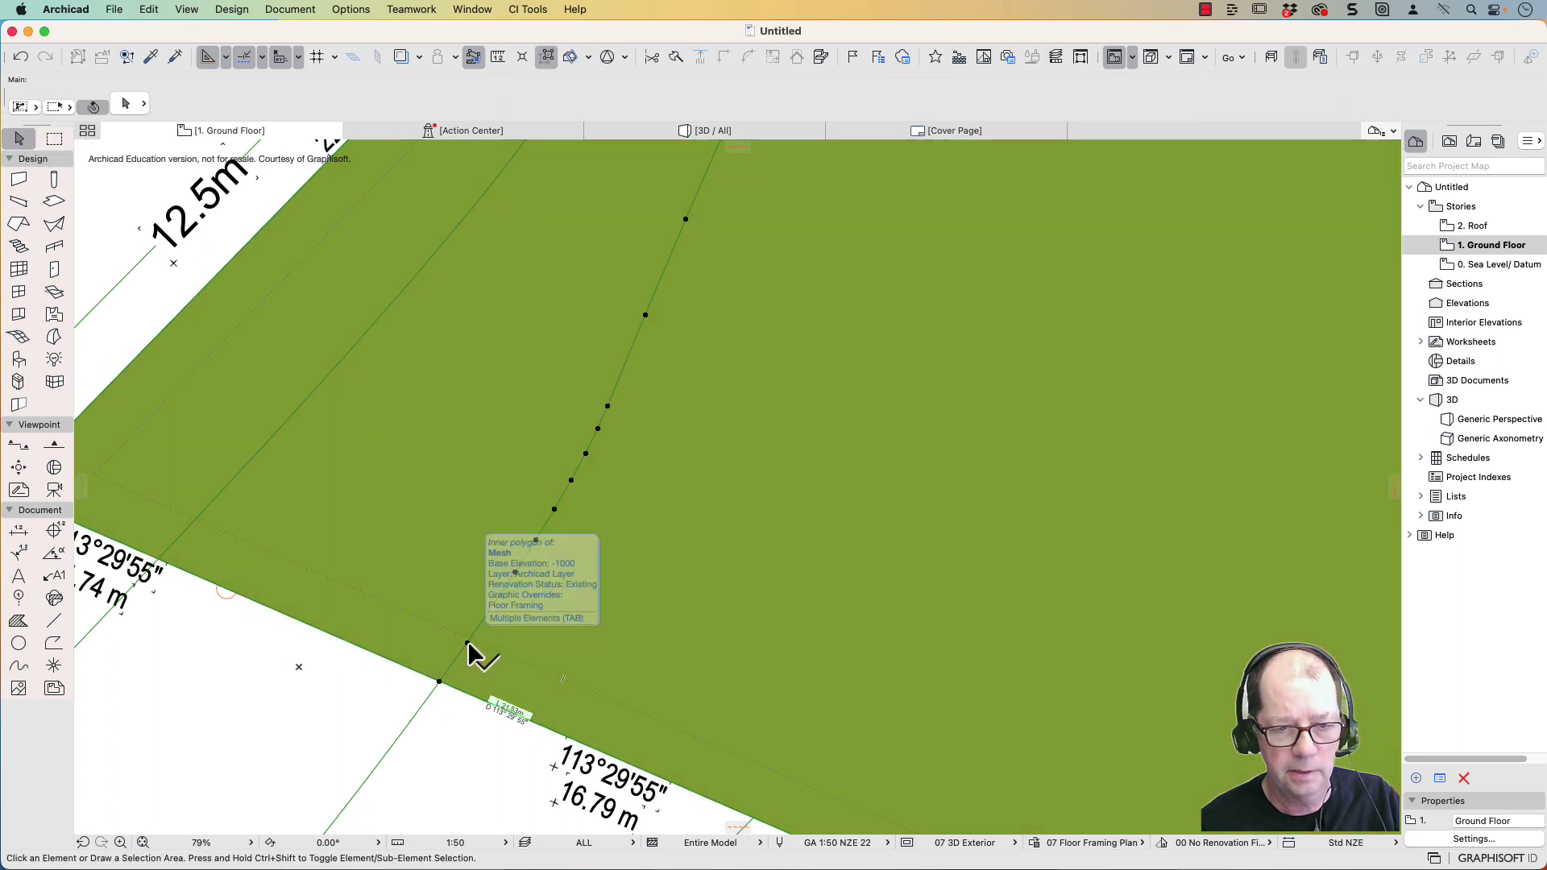
click(468, 642)
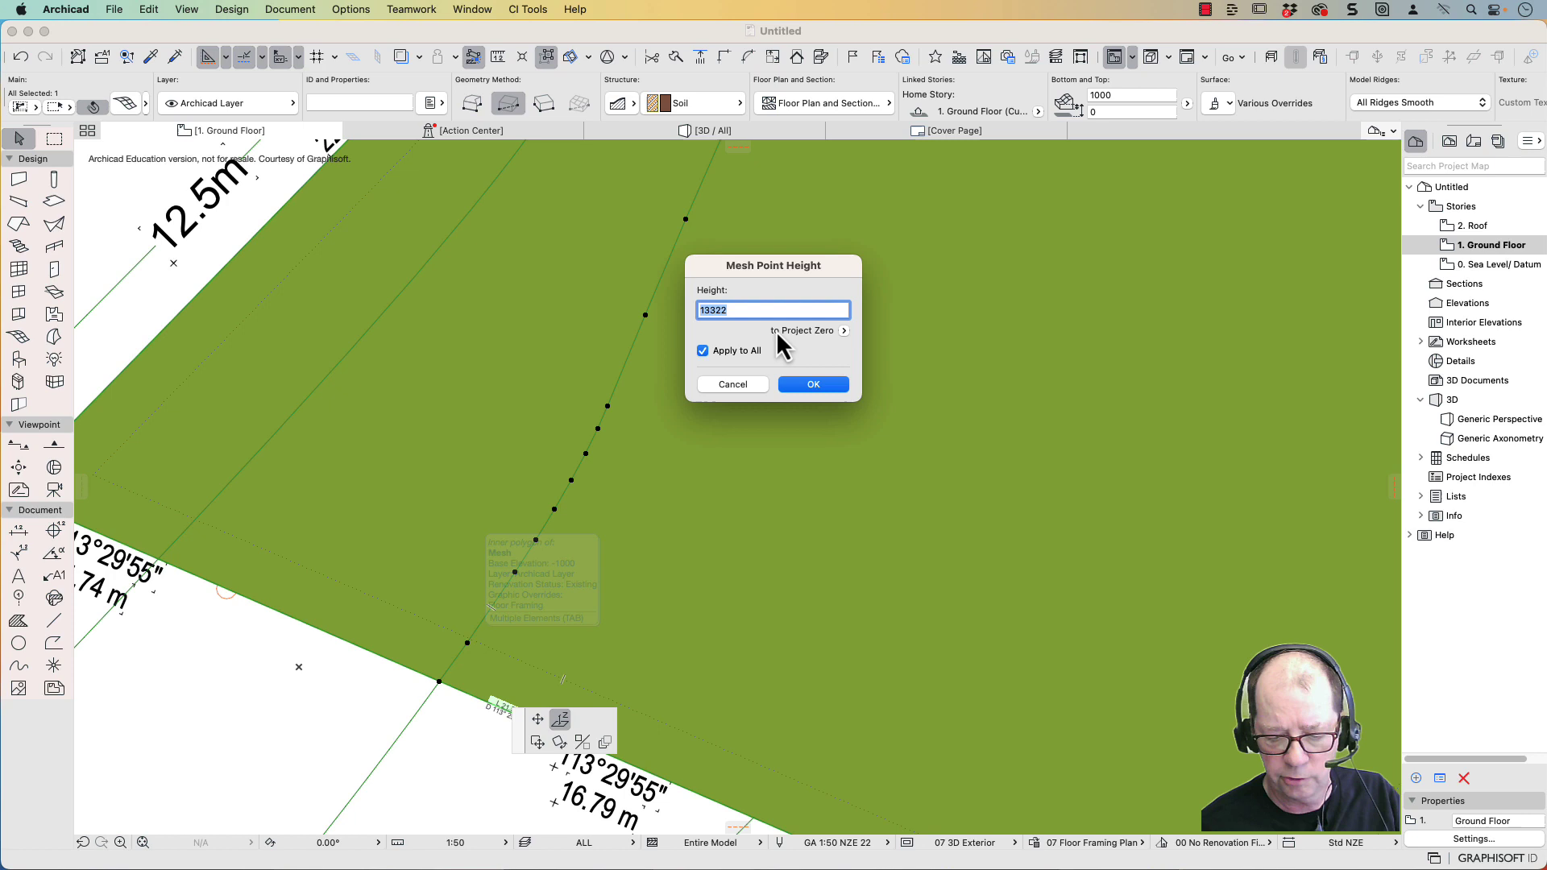
text(13500)
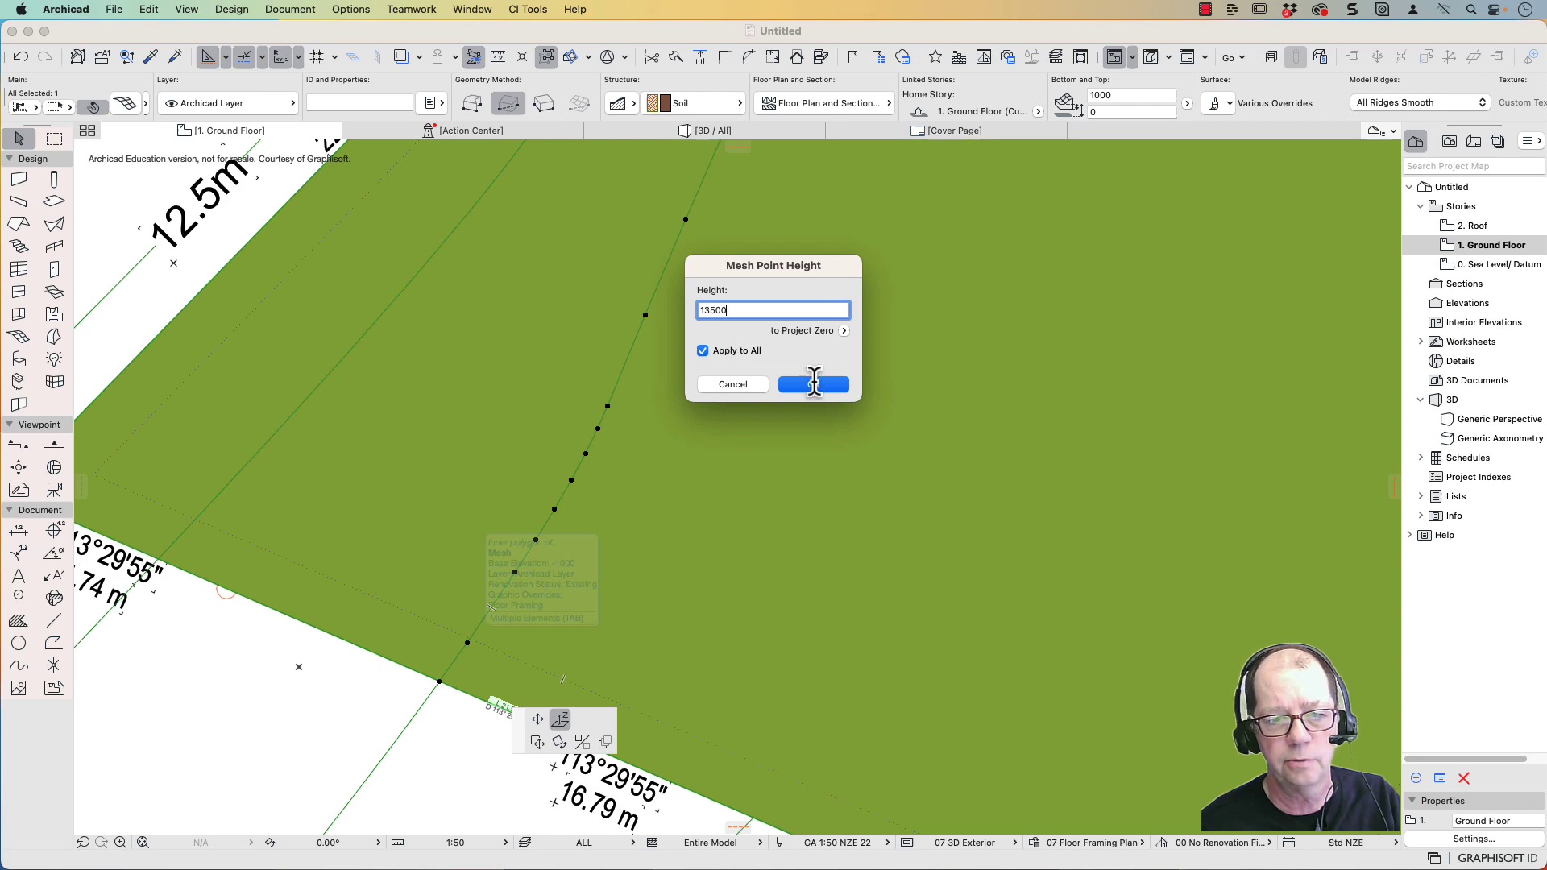
click(814, 384)
scroll(889, 389, down, 5)
scroll(890, 390, up, 5)
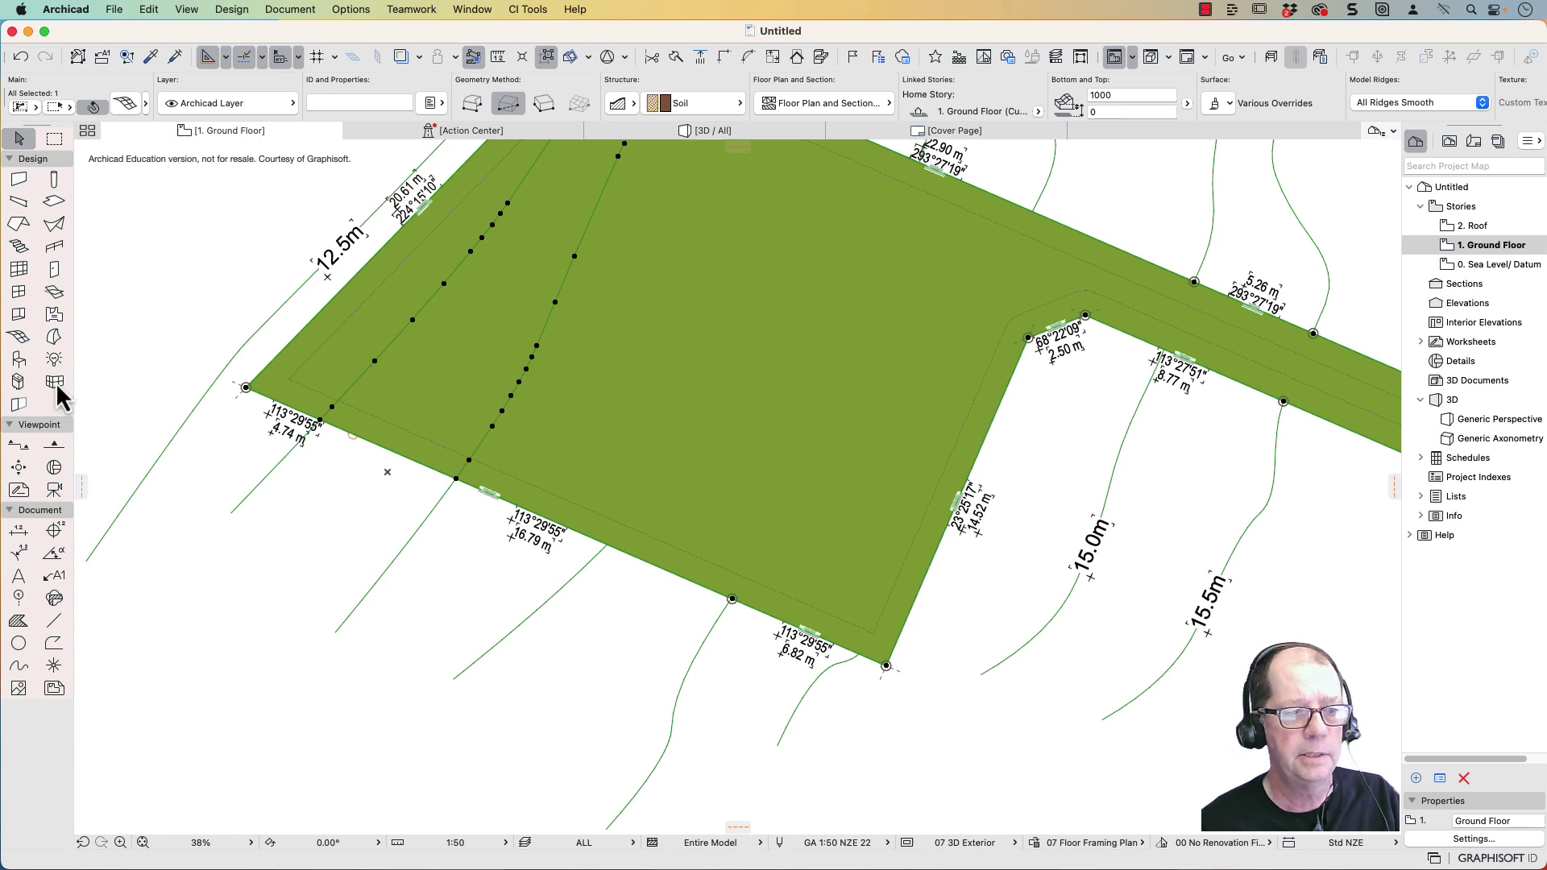
Add mesh points along the third contour line and set their height to 14000
click(27, 342)
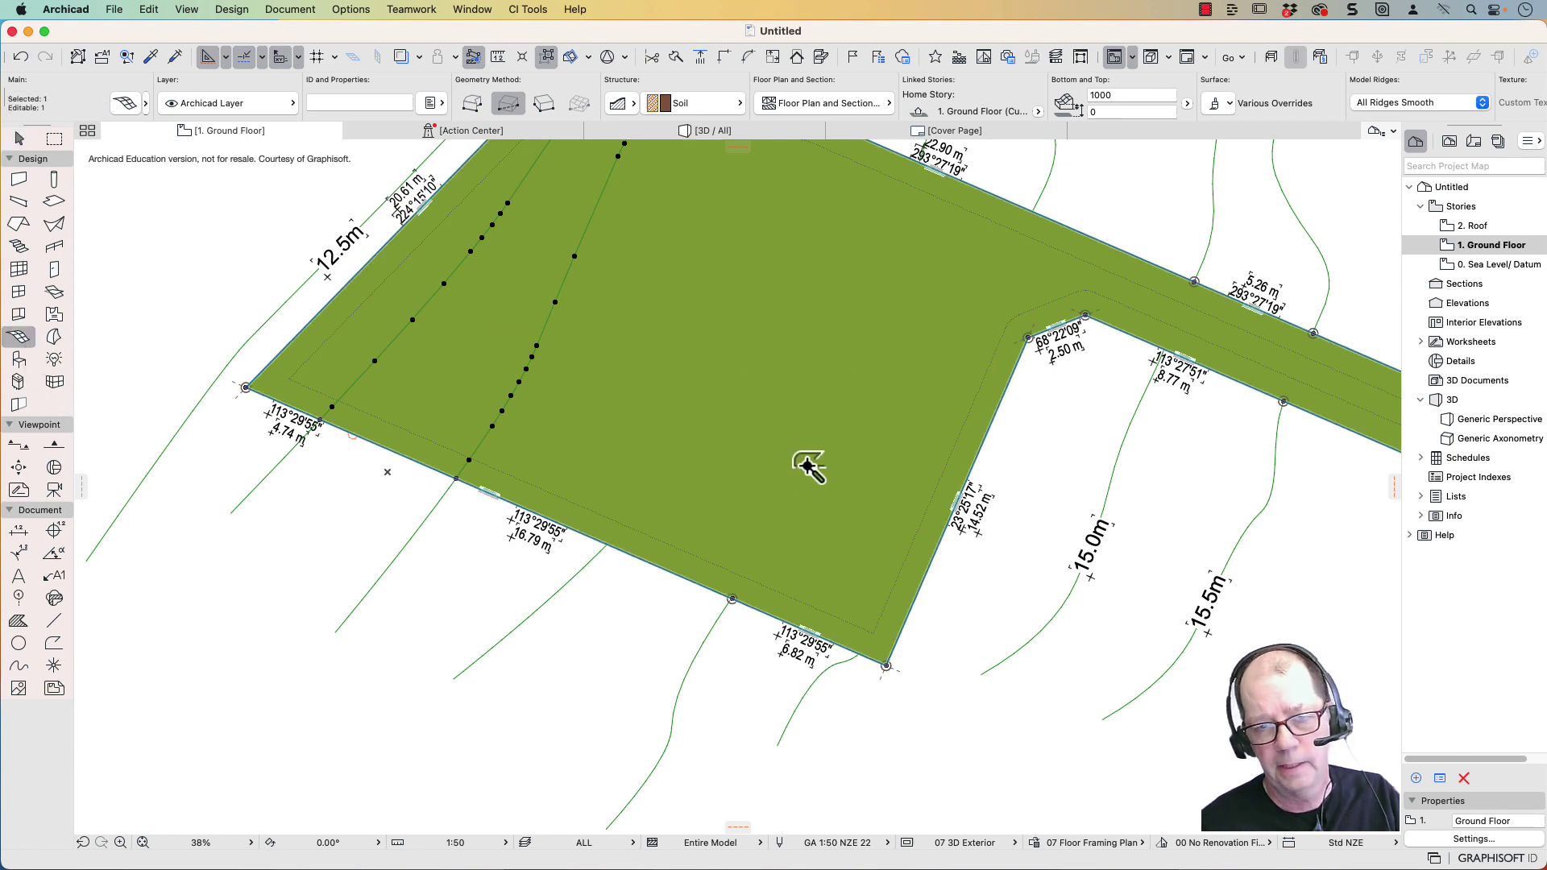
click(795, 510)
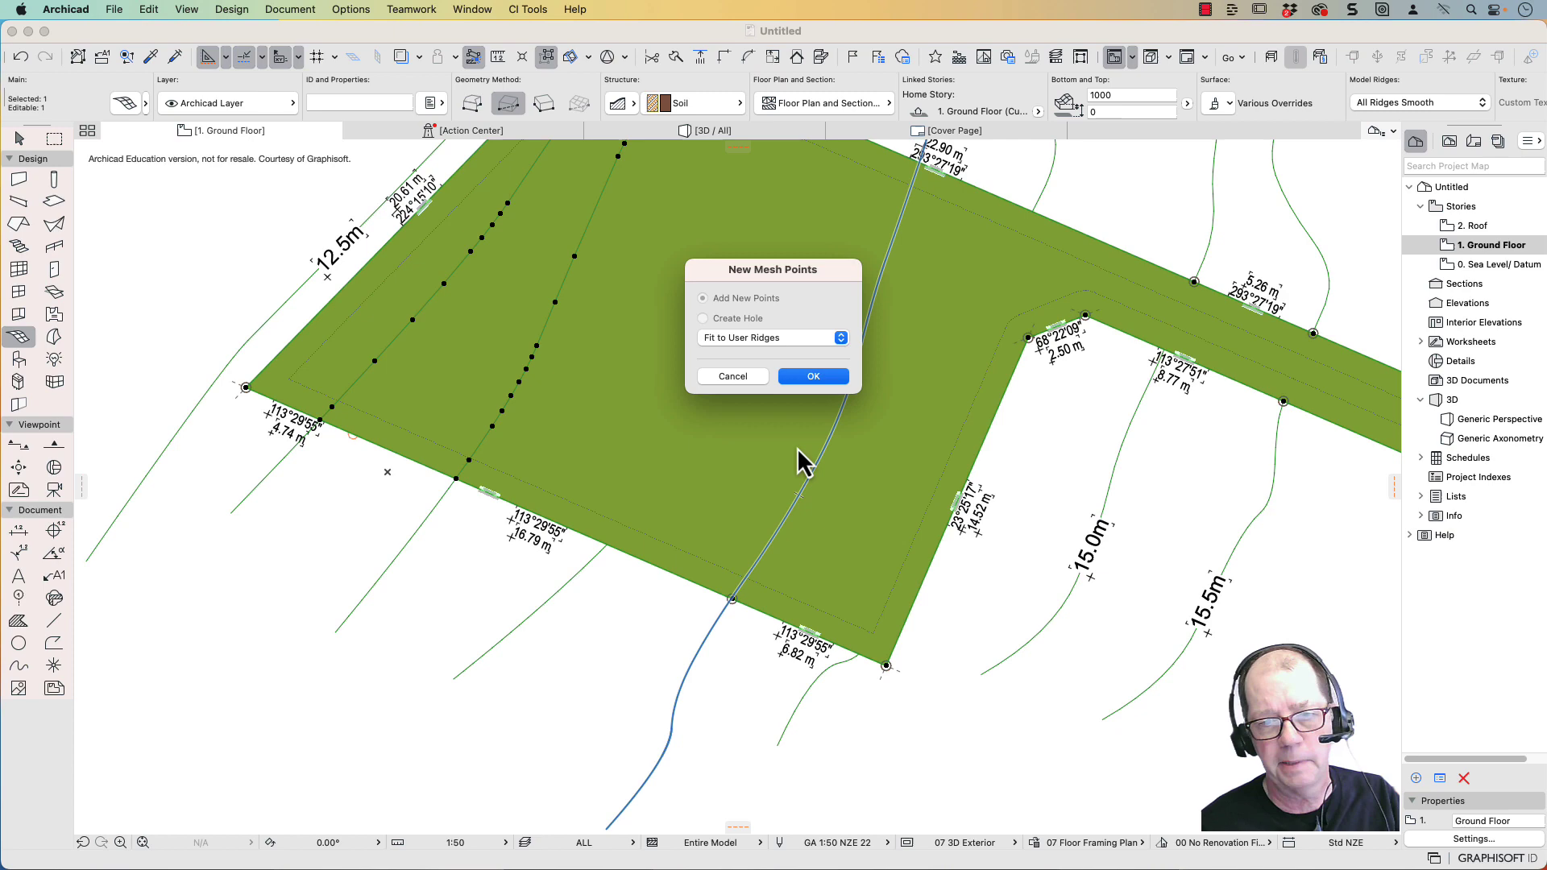
click(814, 376)
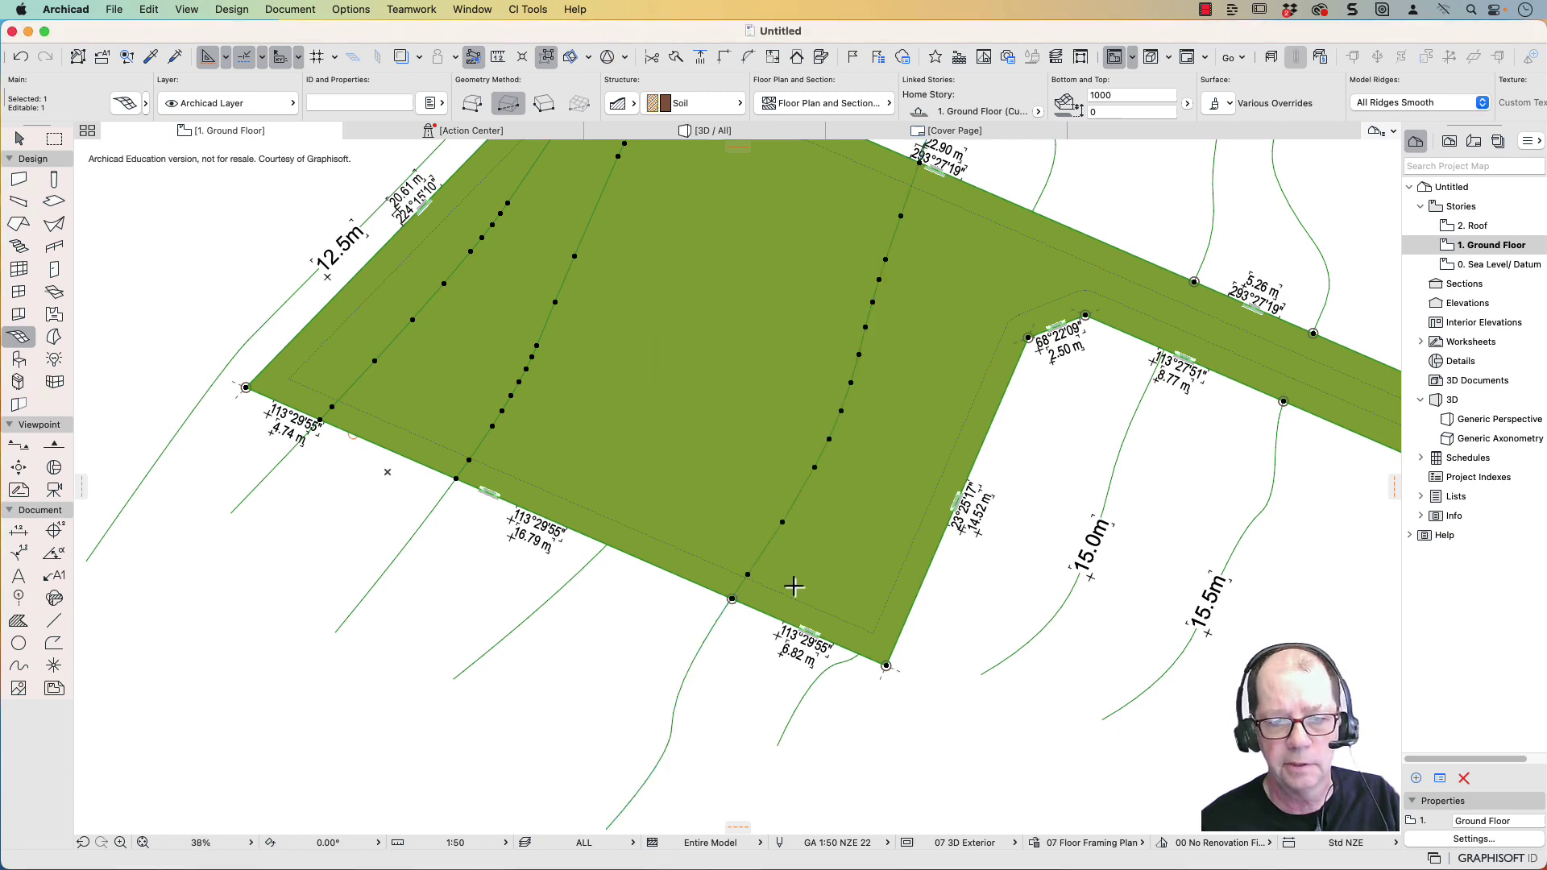
scroll(794, 588, up, 5)
key(shift)
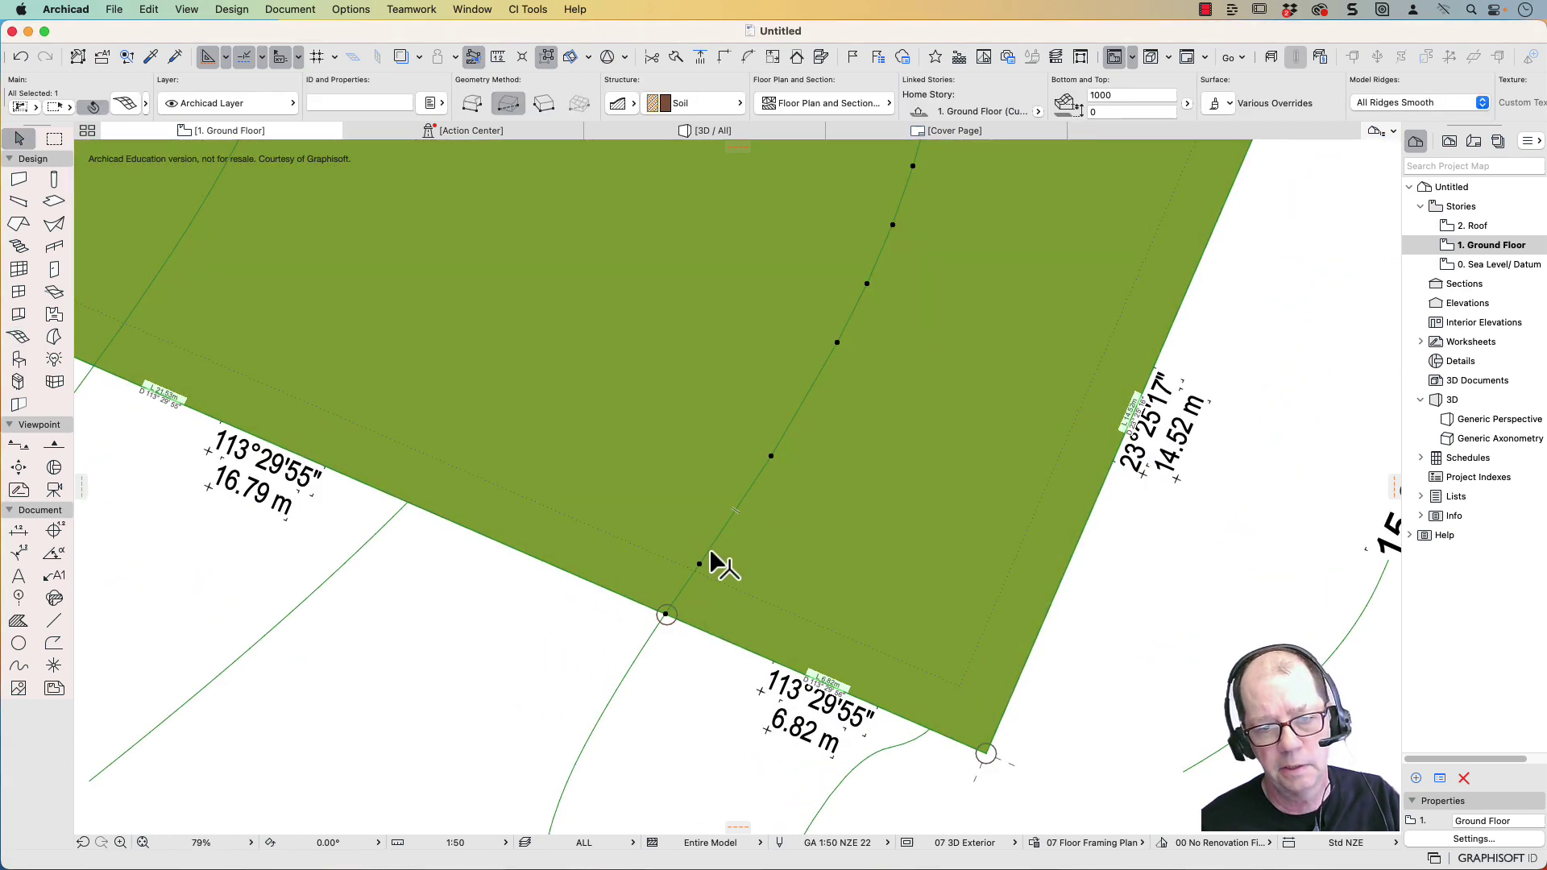
click(700, 564)
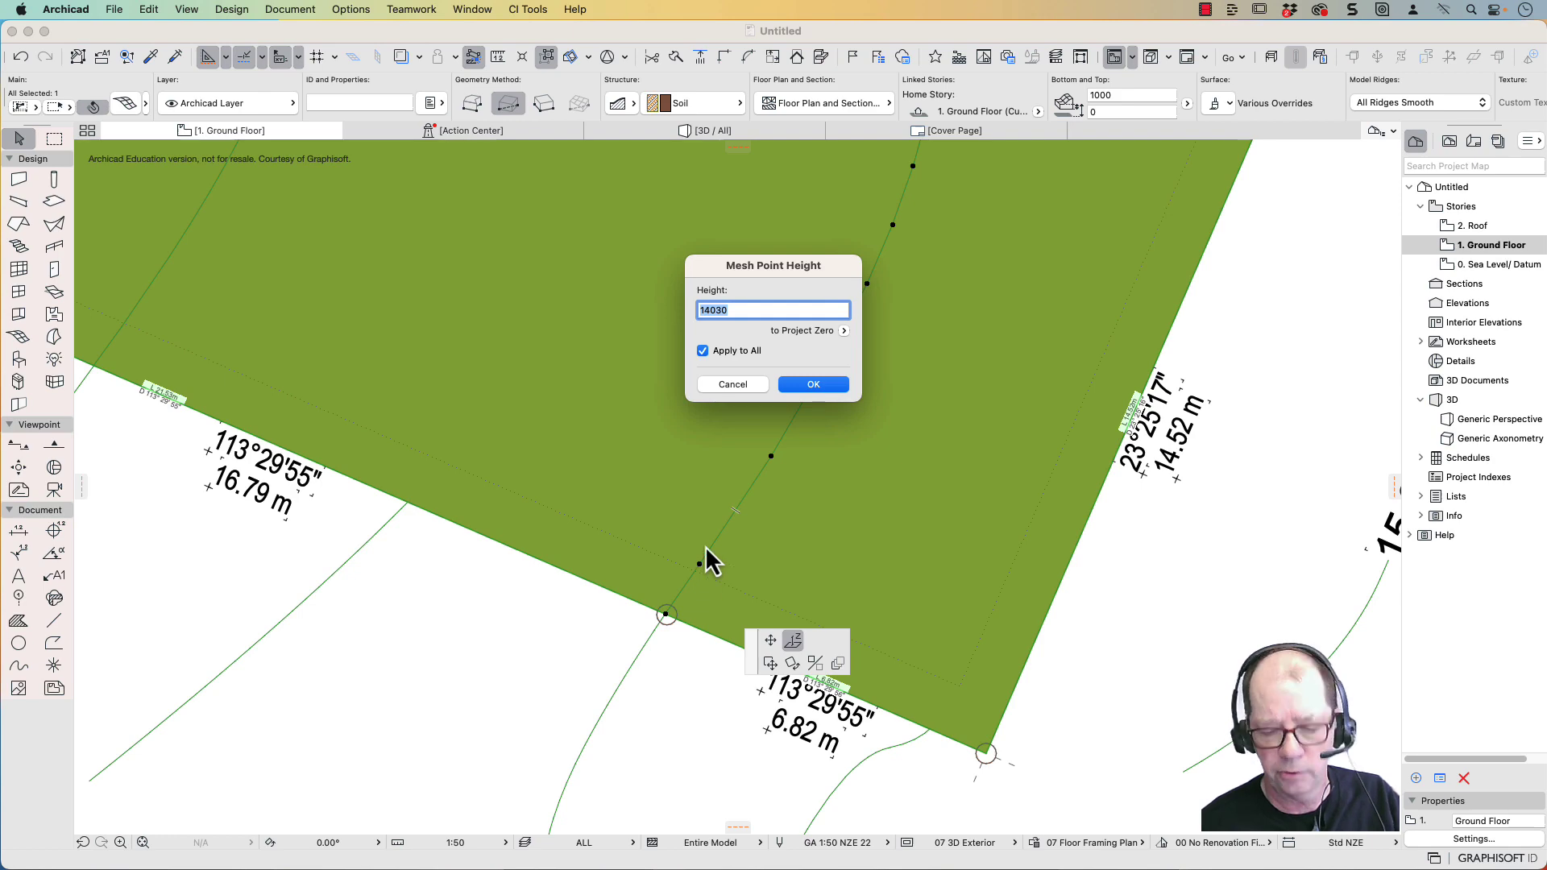
text(14000)
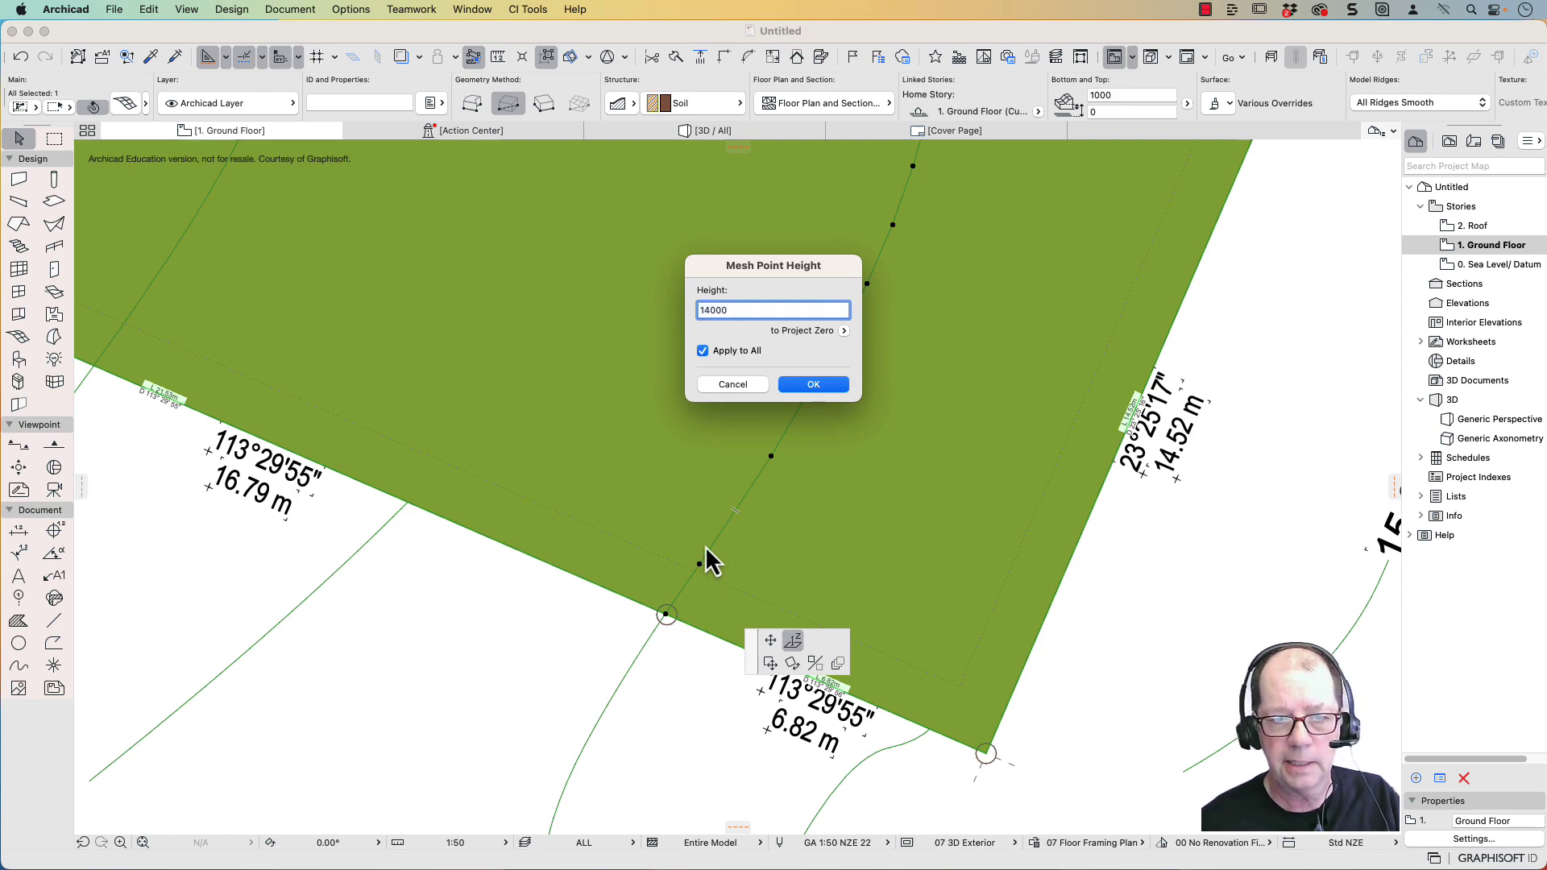
key(Return)
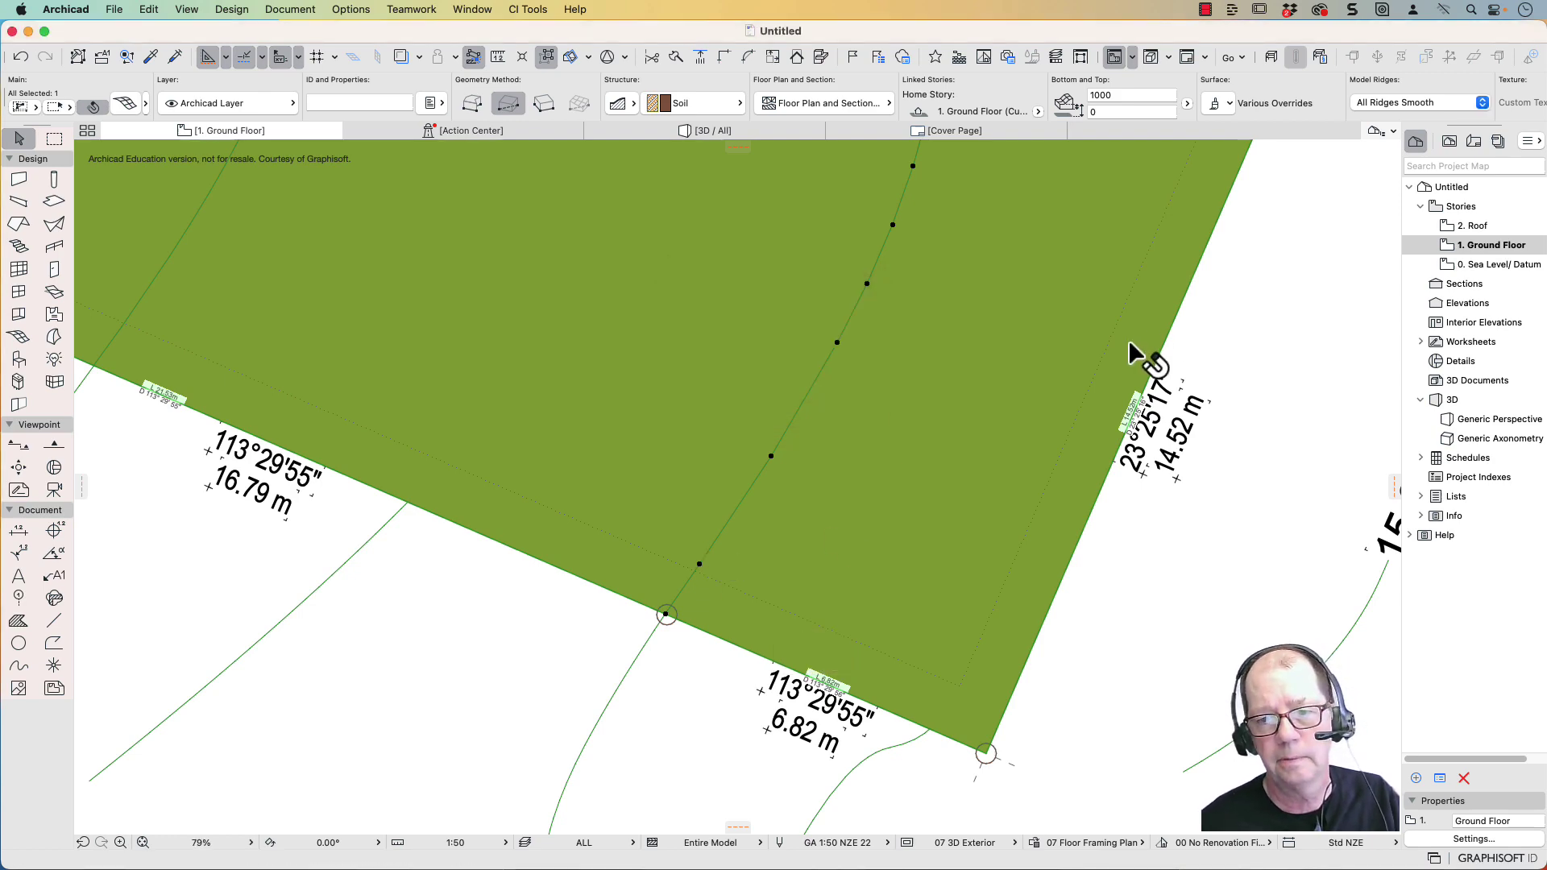
scroll(1128, 340, down, 3)
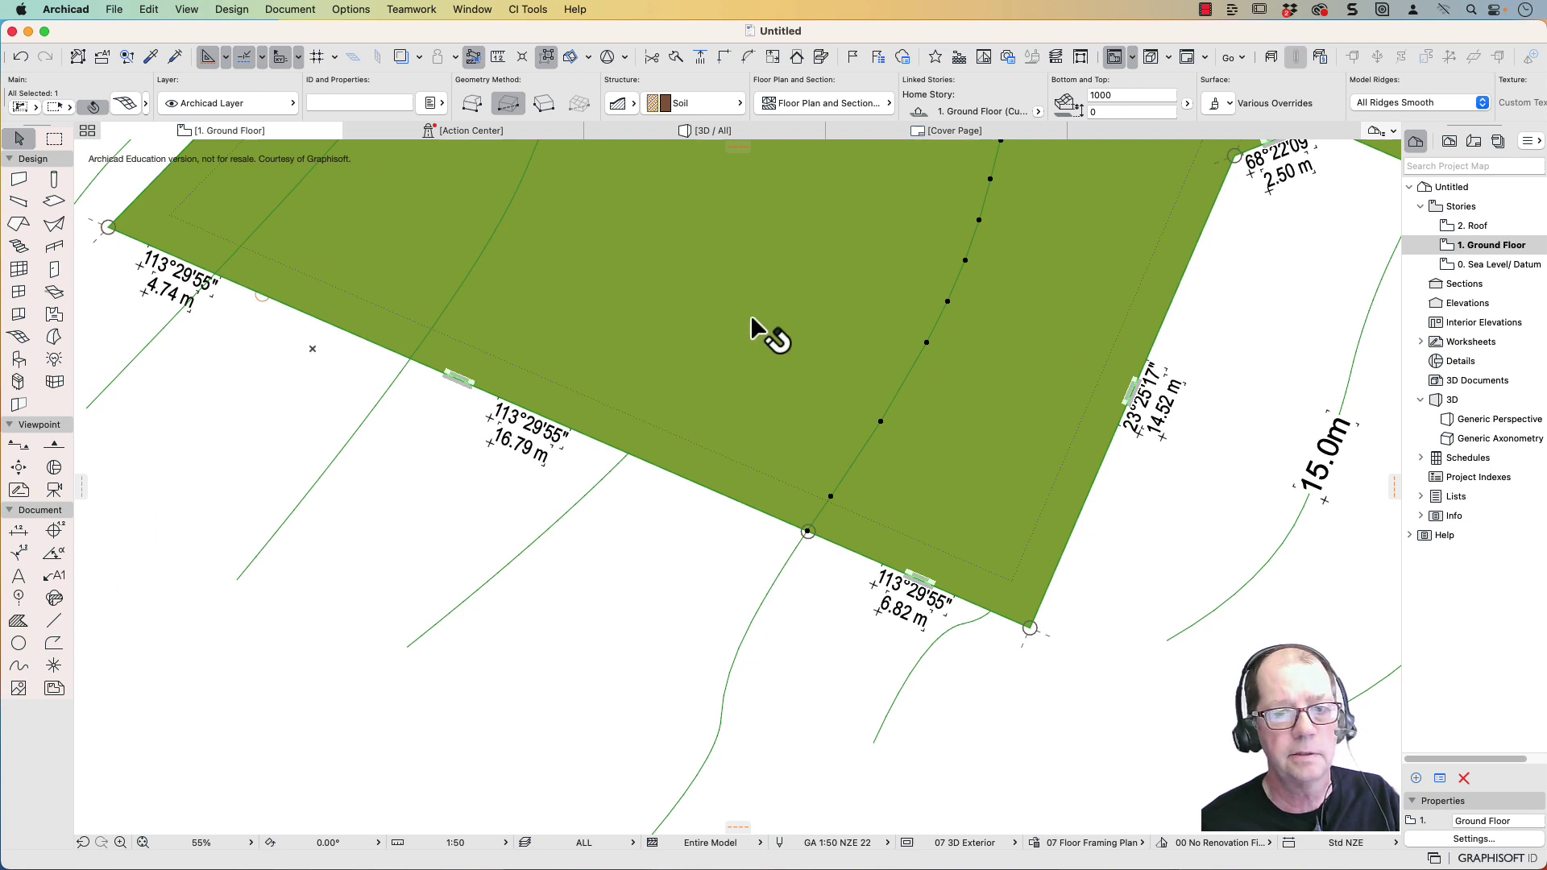
Add points along the curved contour near the mesh's right edge and set them to 14500
click(18, 338)
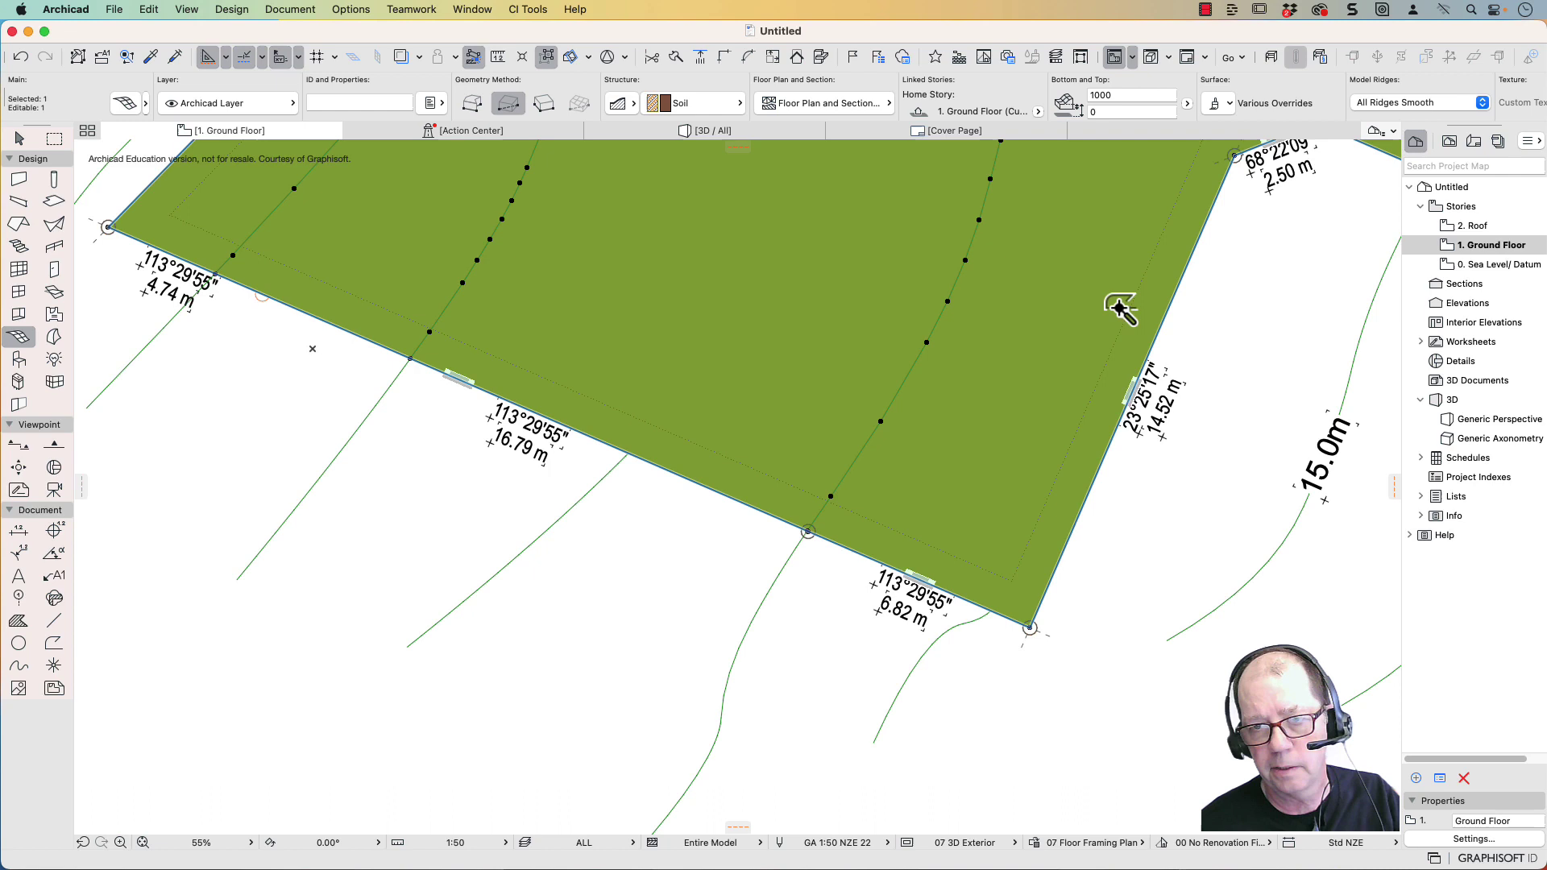
click(1137, 255)
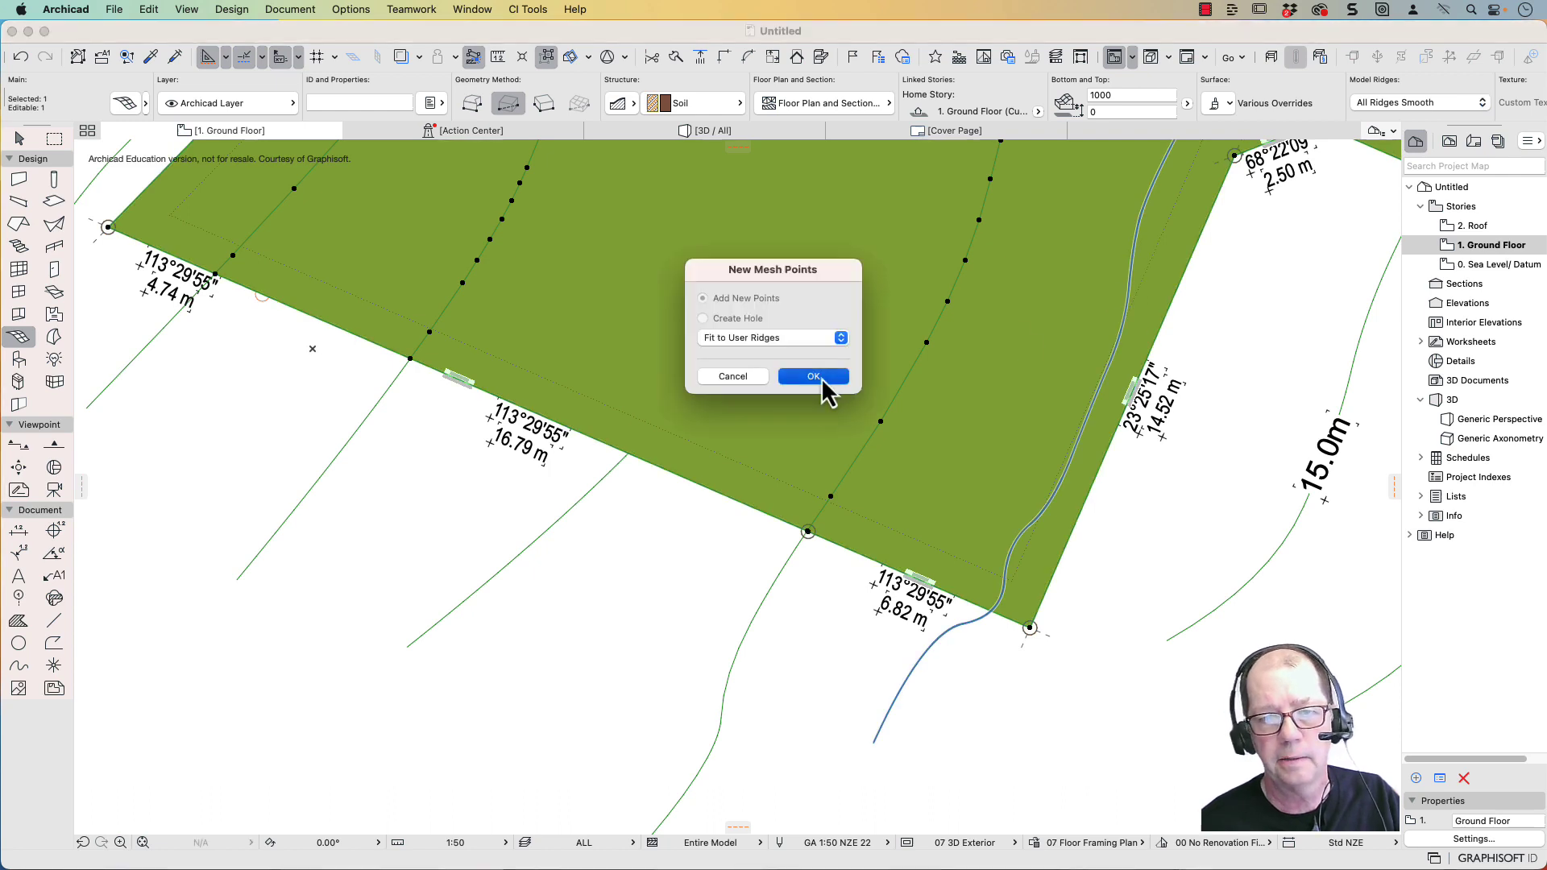
click(821, 377)
key(Escape)
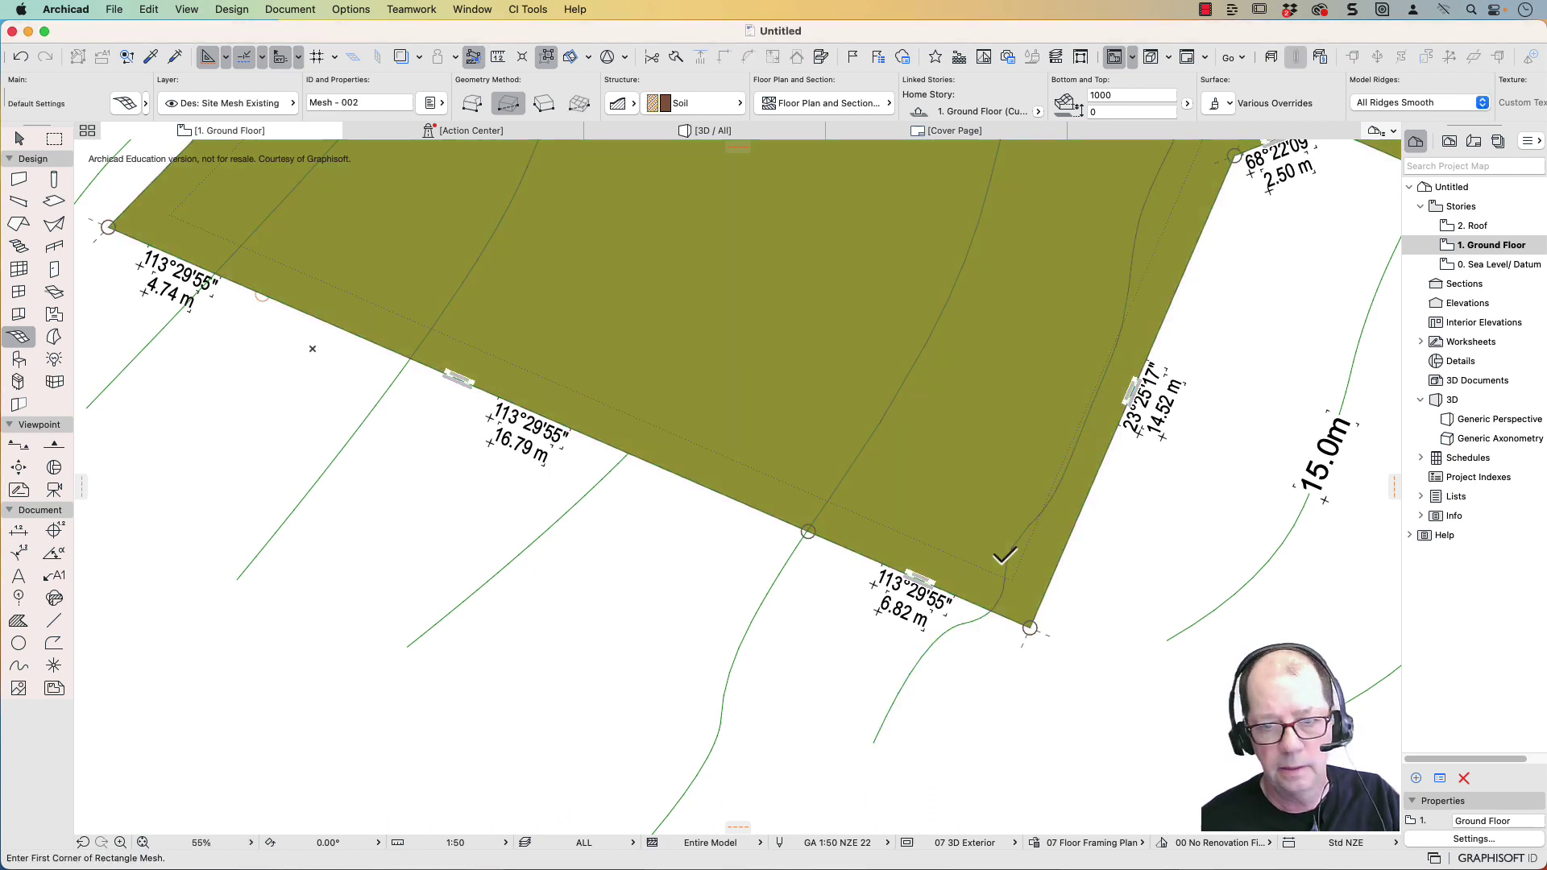
shift+click(1009, 577)
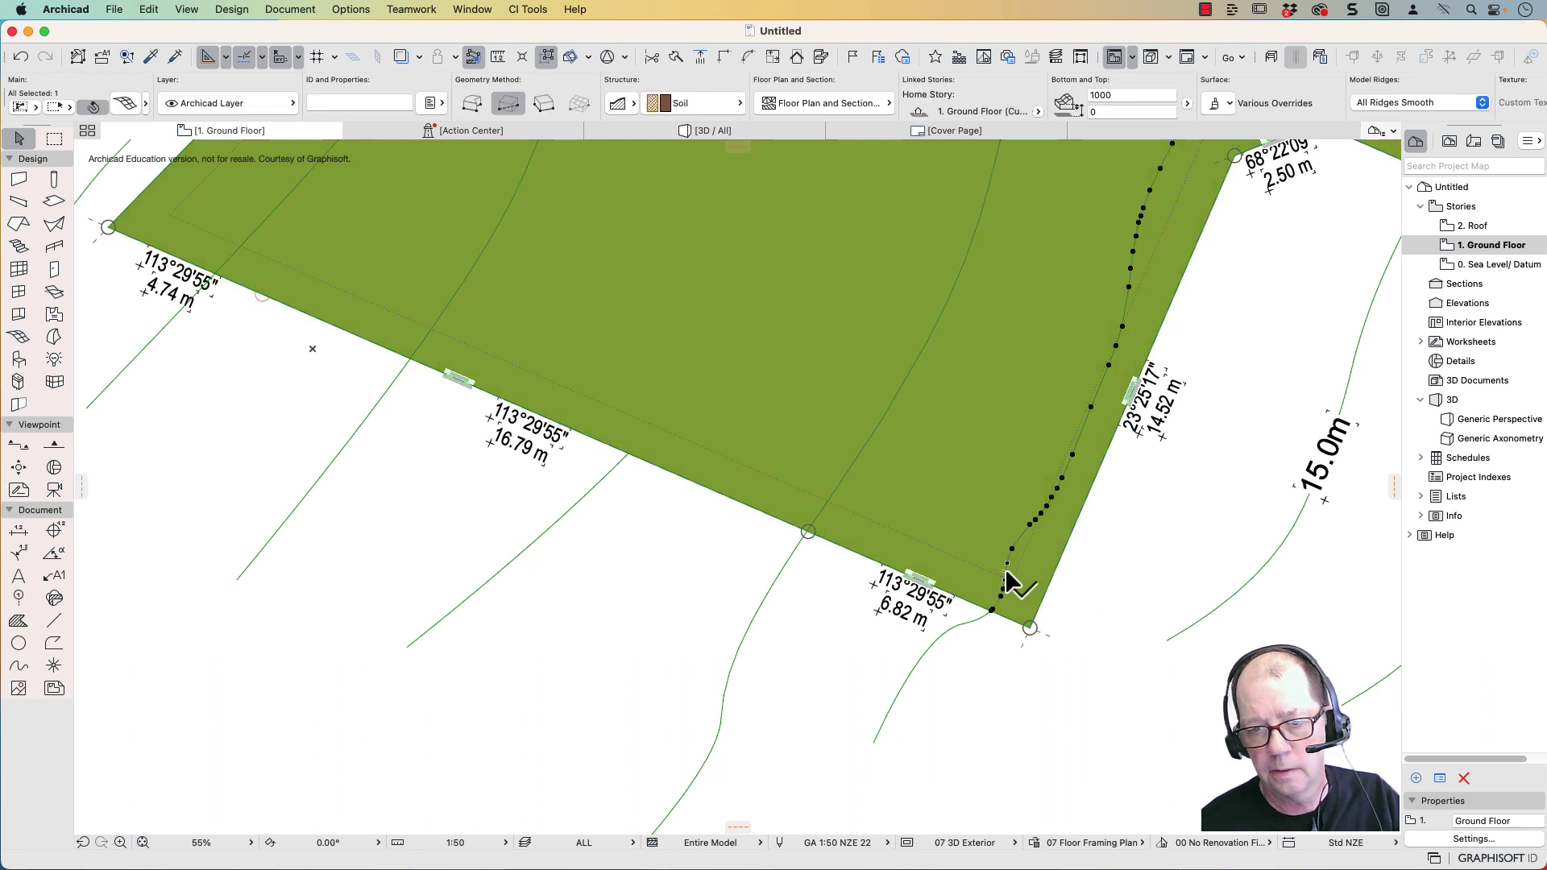
click(1005, 606)
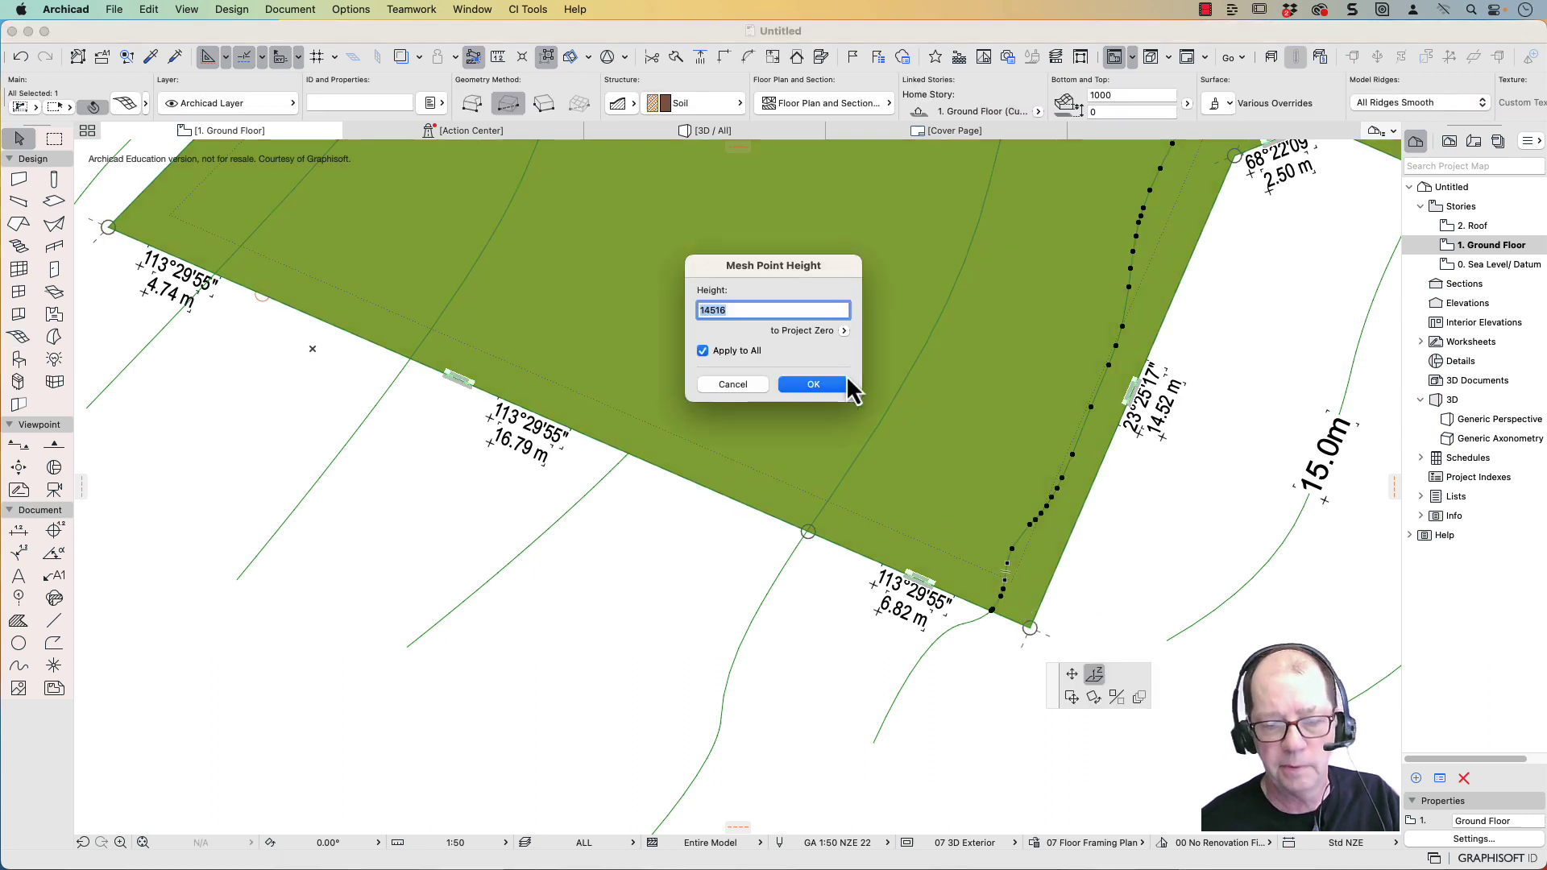
text(1450)
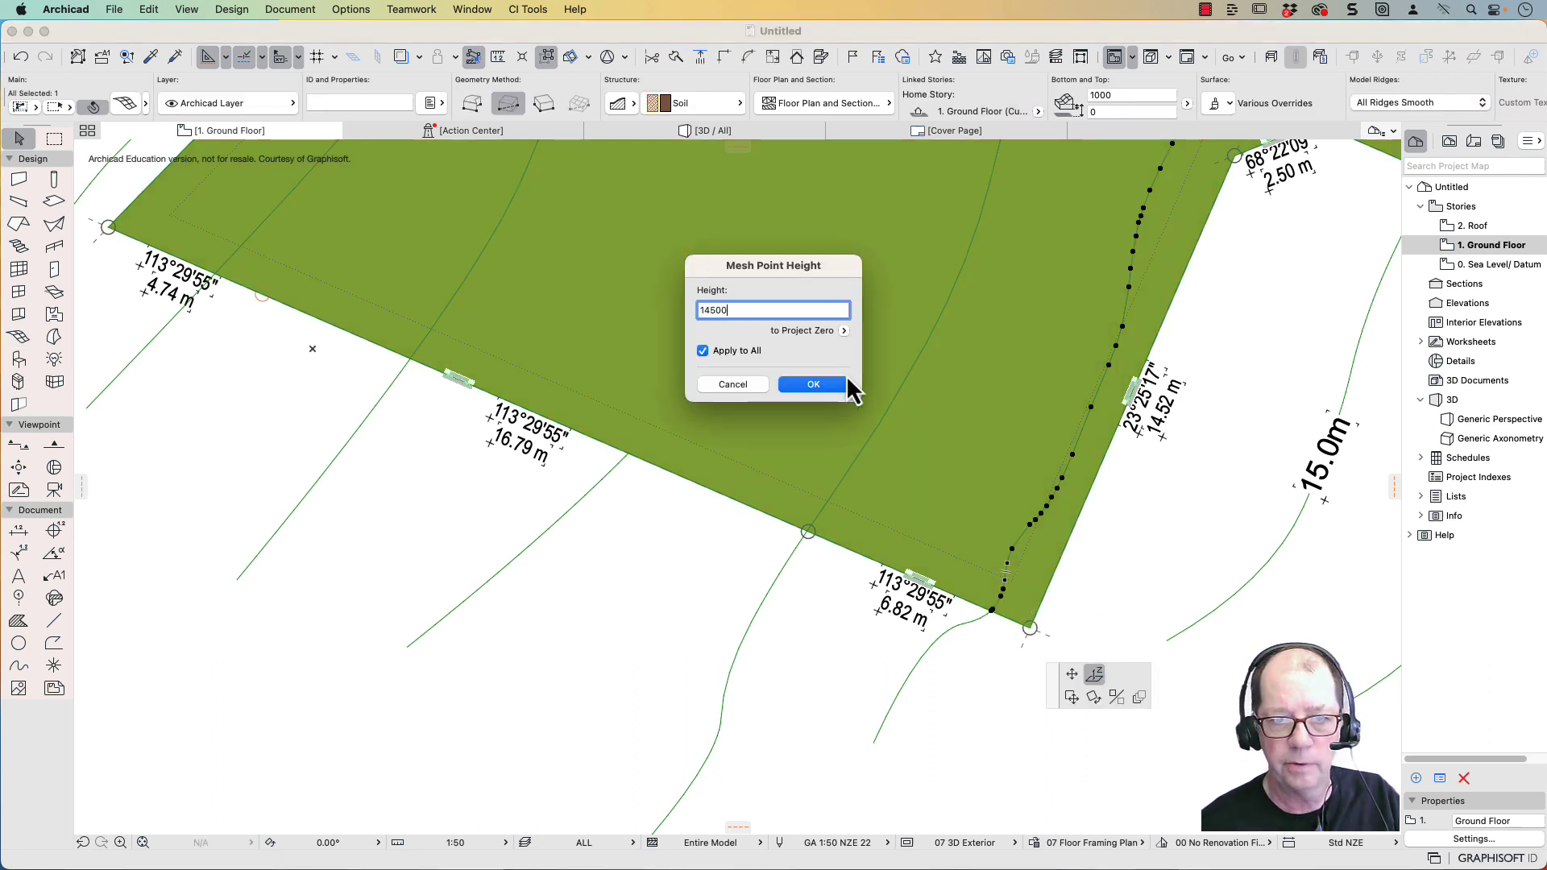
text(0)
click(797, 386)
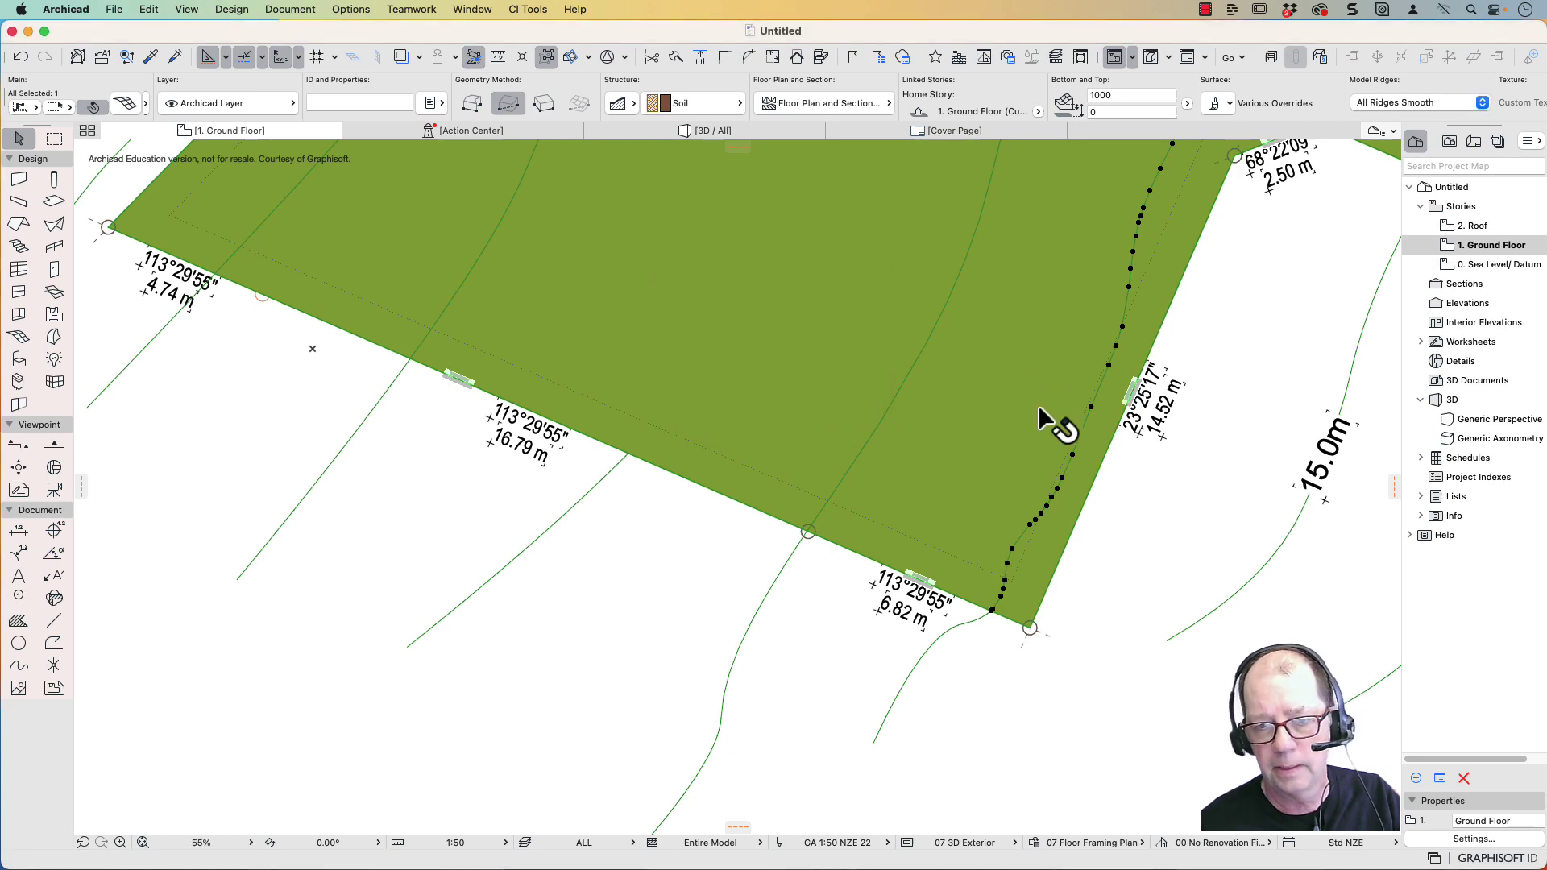
Add ridge points along the 15.0m, 15.5m and far-end contours crossing the mesh
scroll(1042, 540, up, 10)
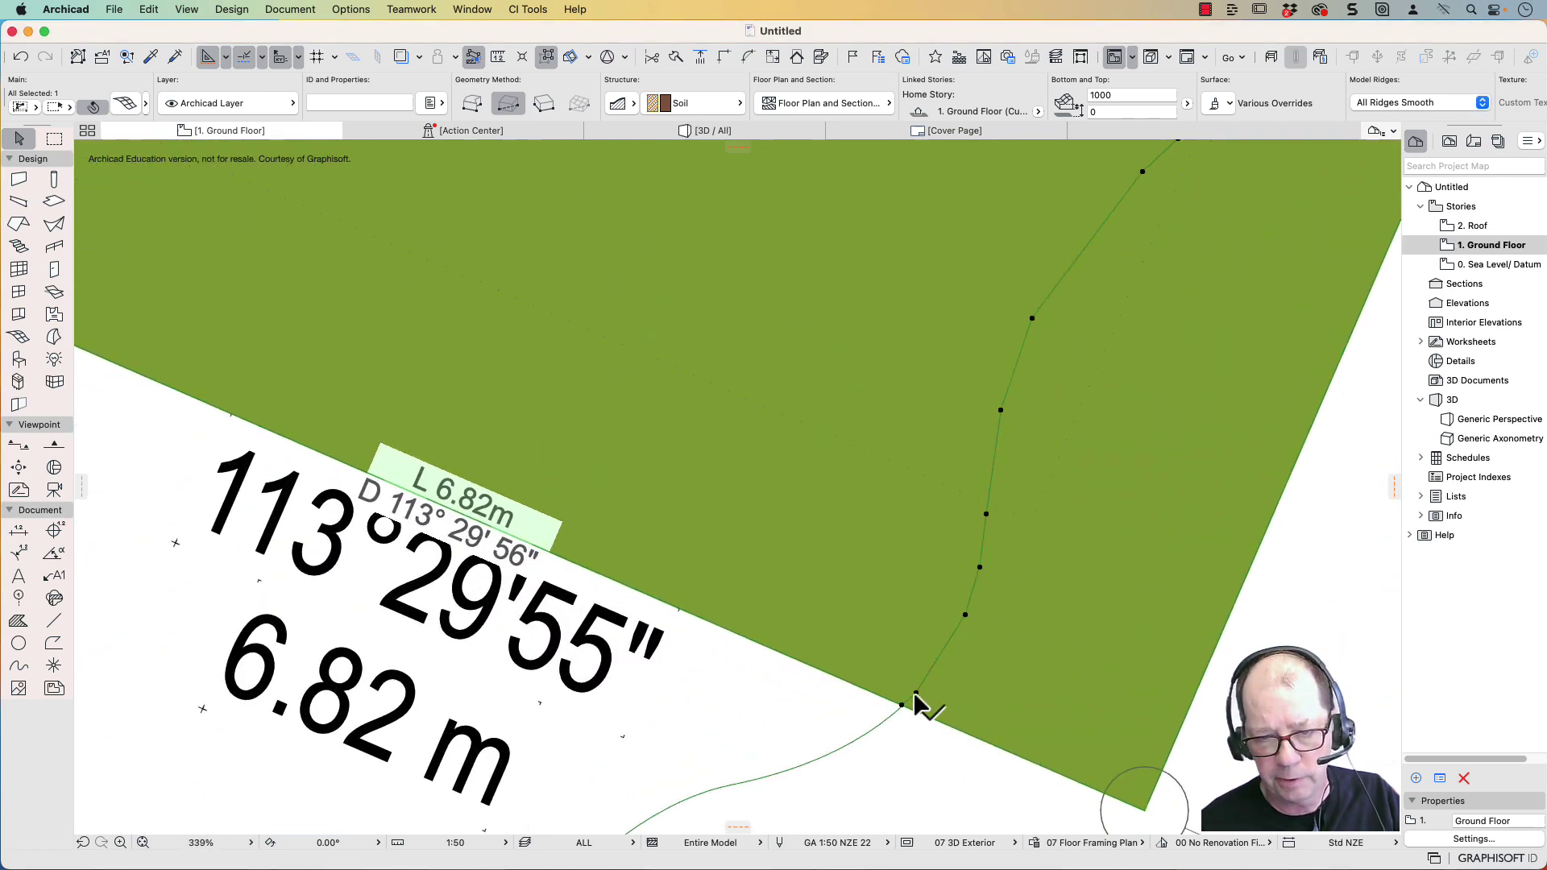
scroll(916, 701, down, 10)
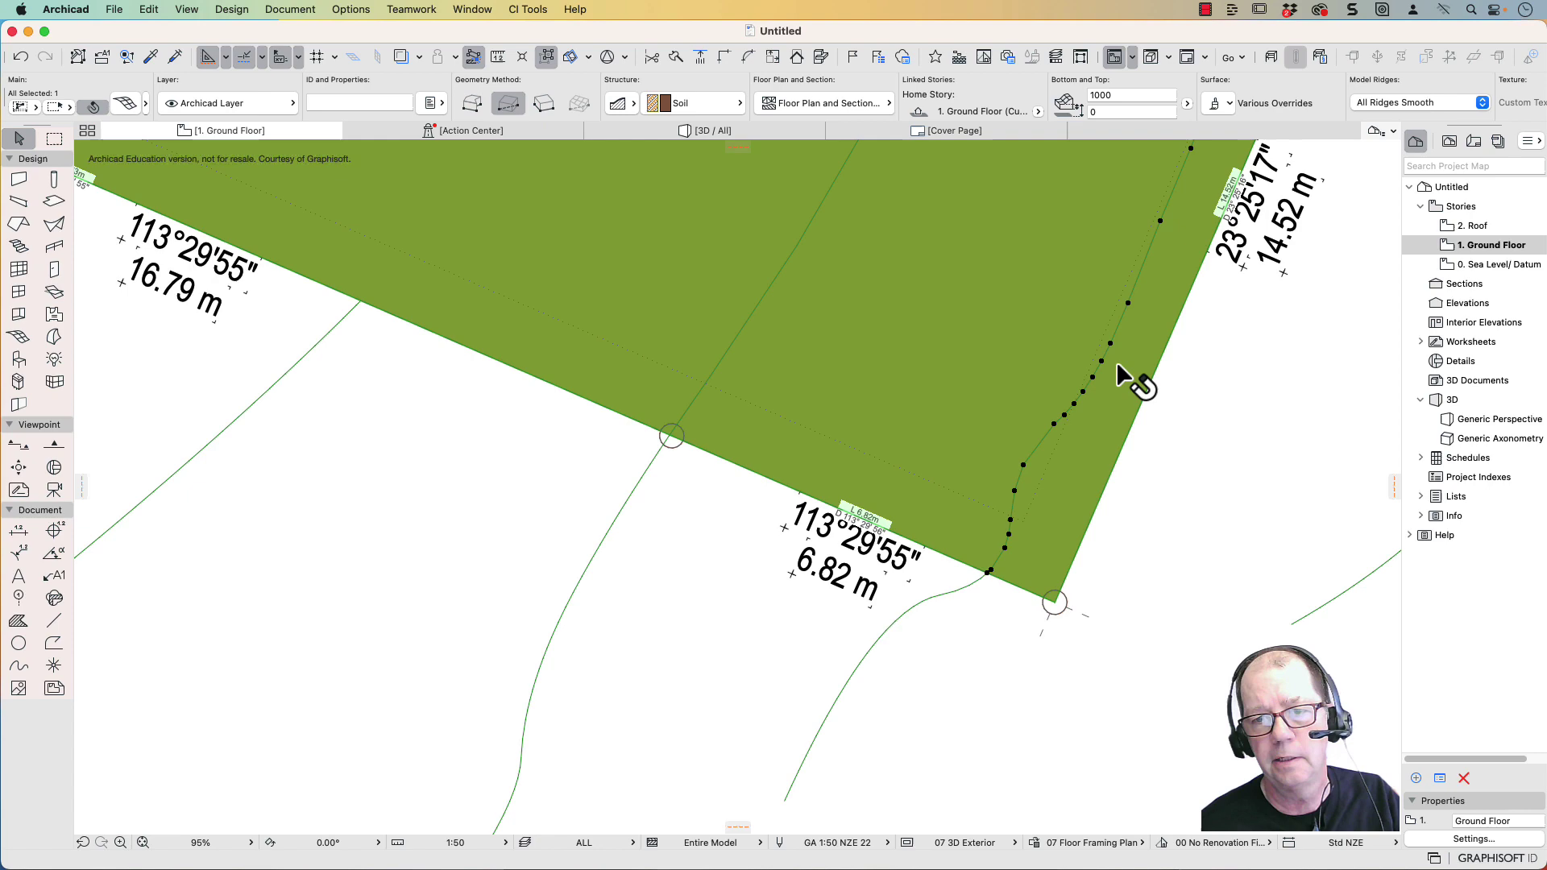
middle_drag(1133, 274, 542, 594)
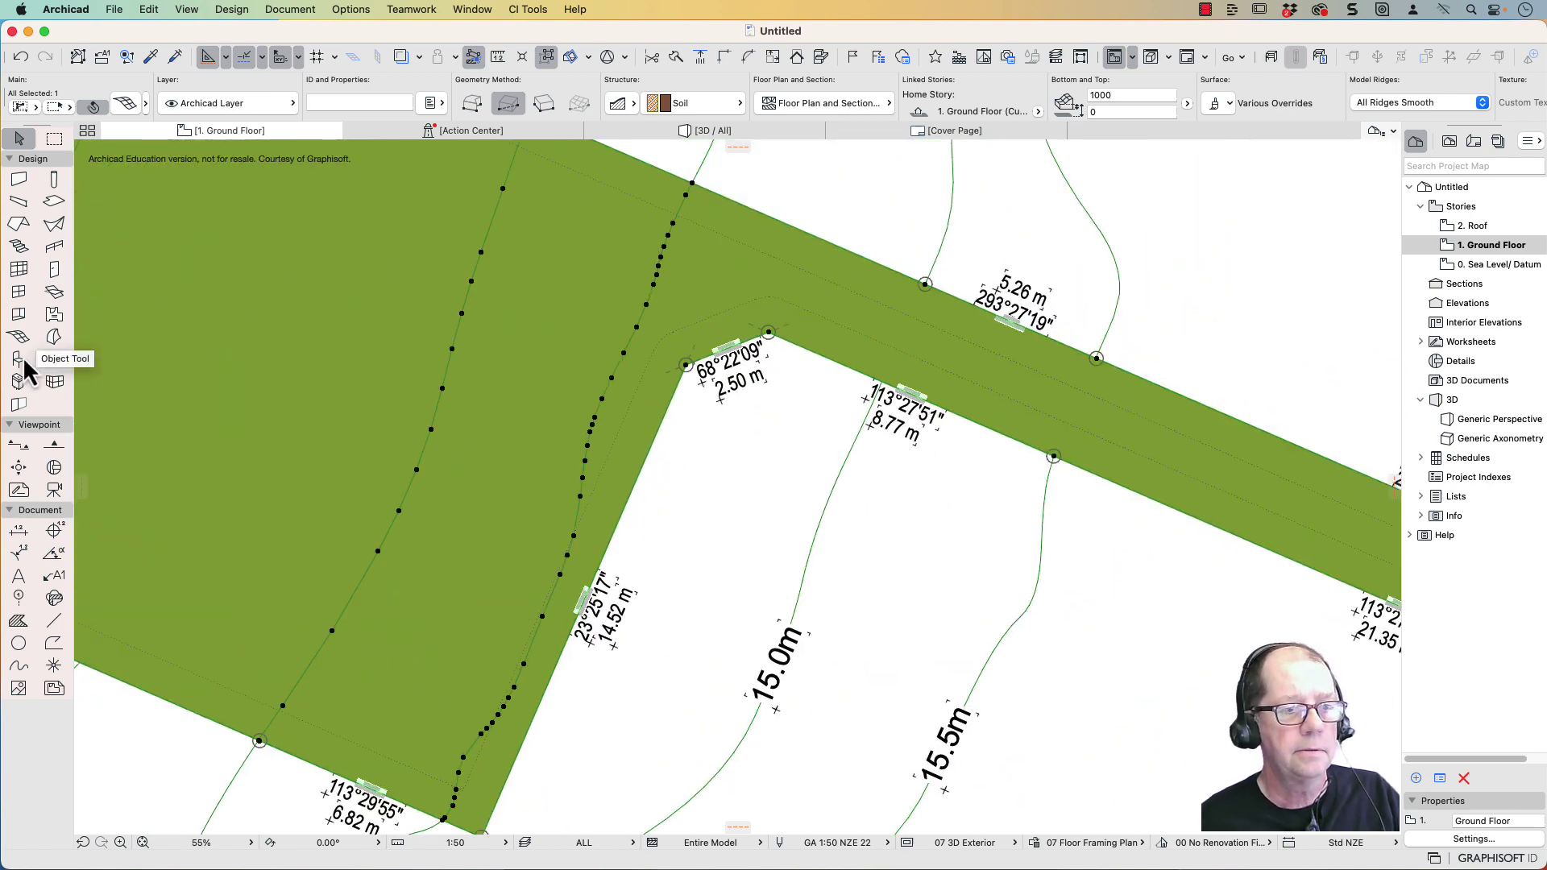
click(24, 337)
click(902, 337)
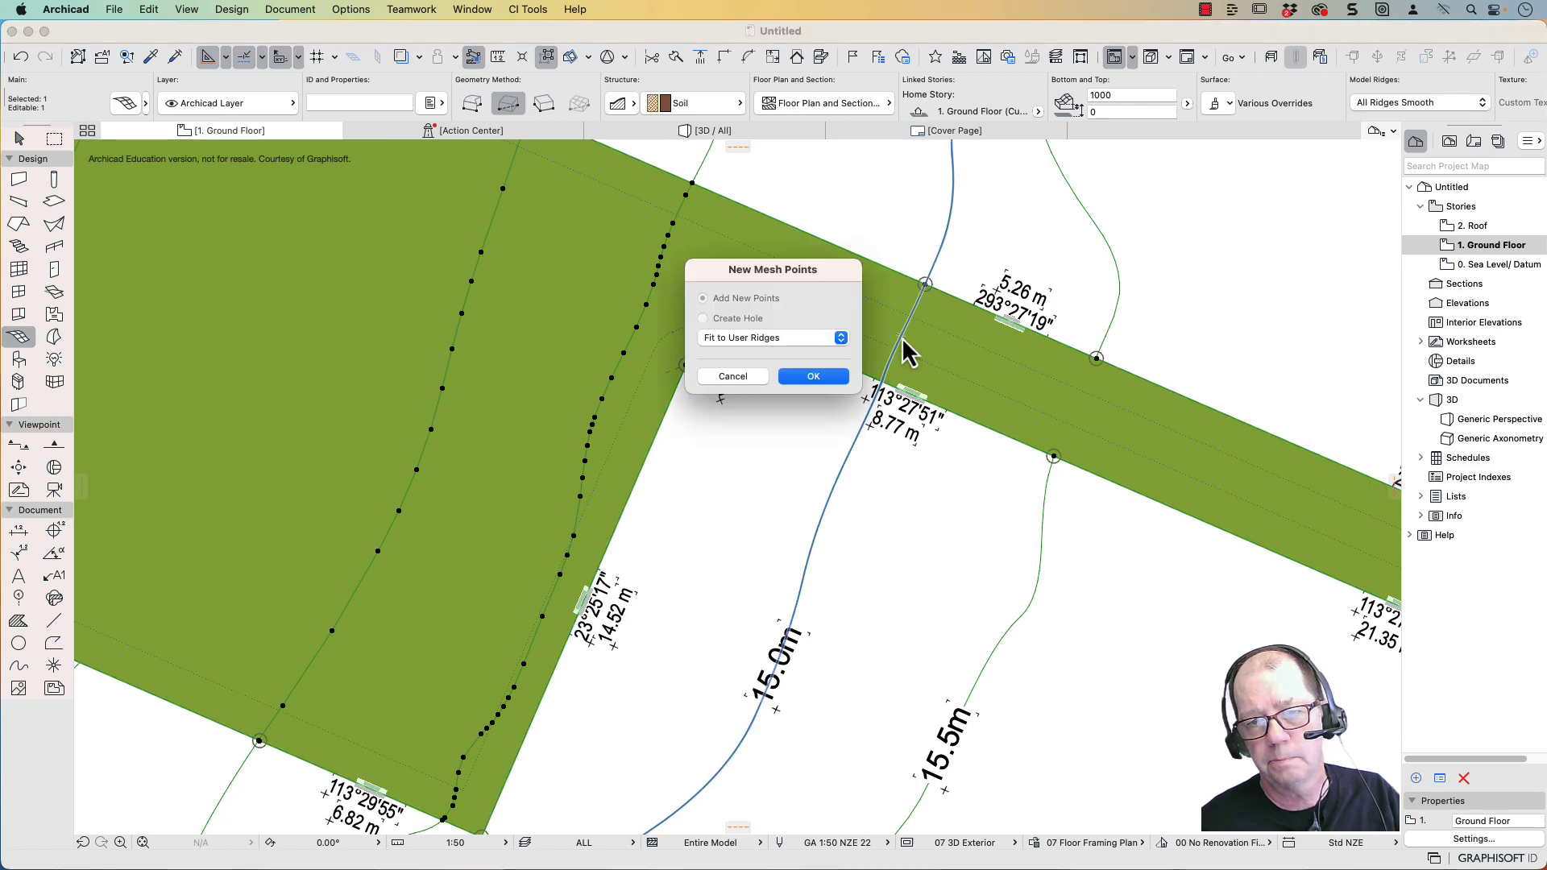
click(814, 376)
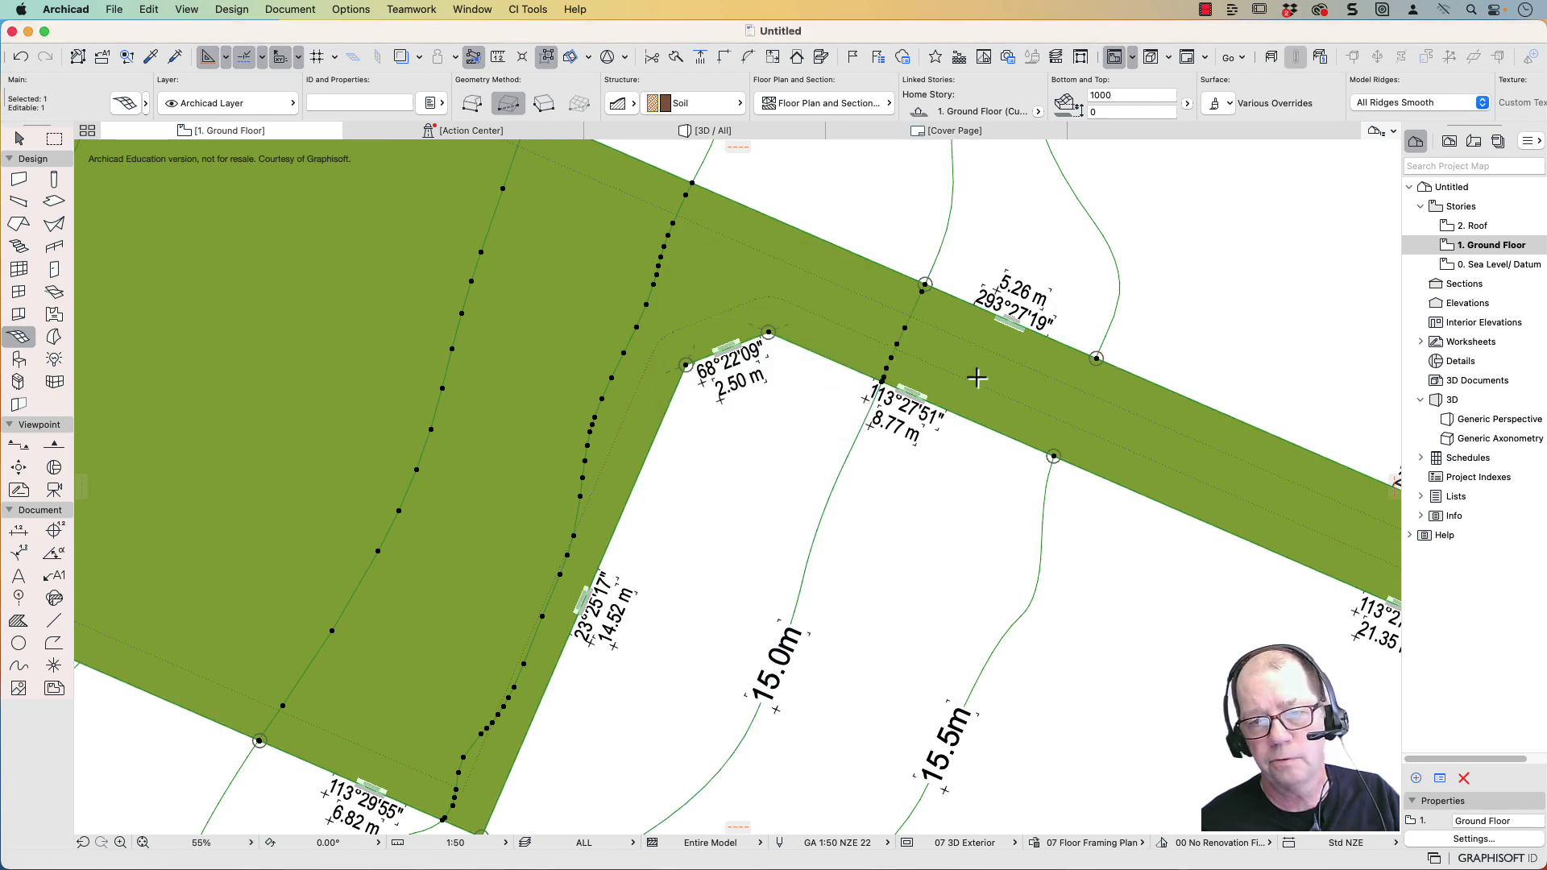
click(1078, 409)
click(816, 377)
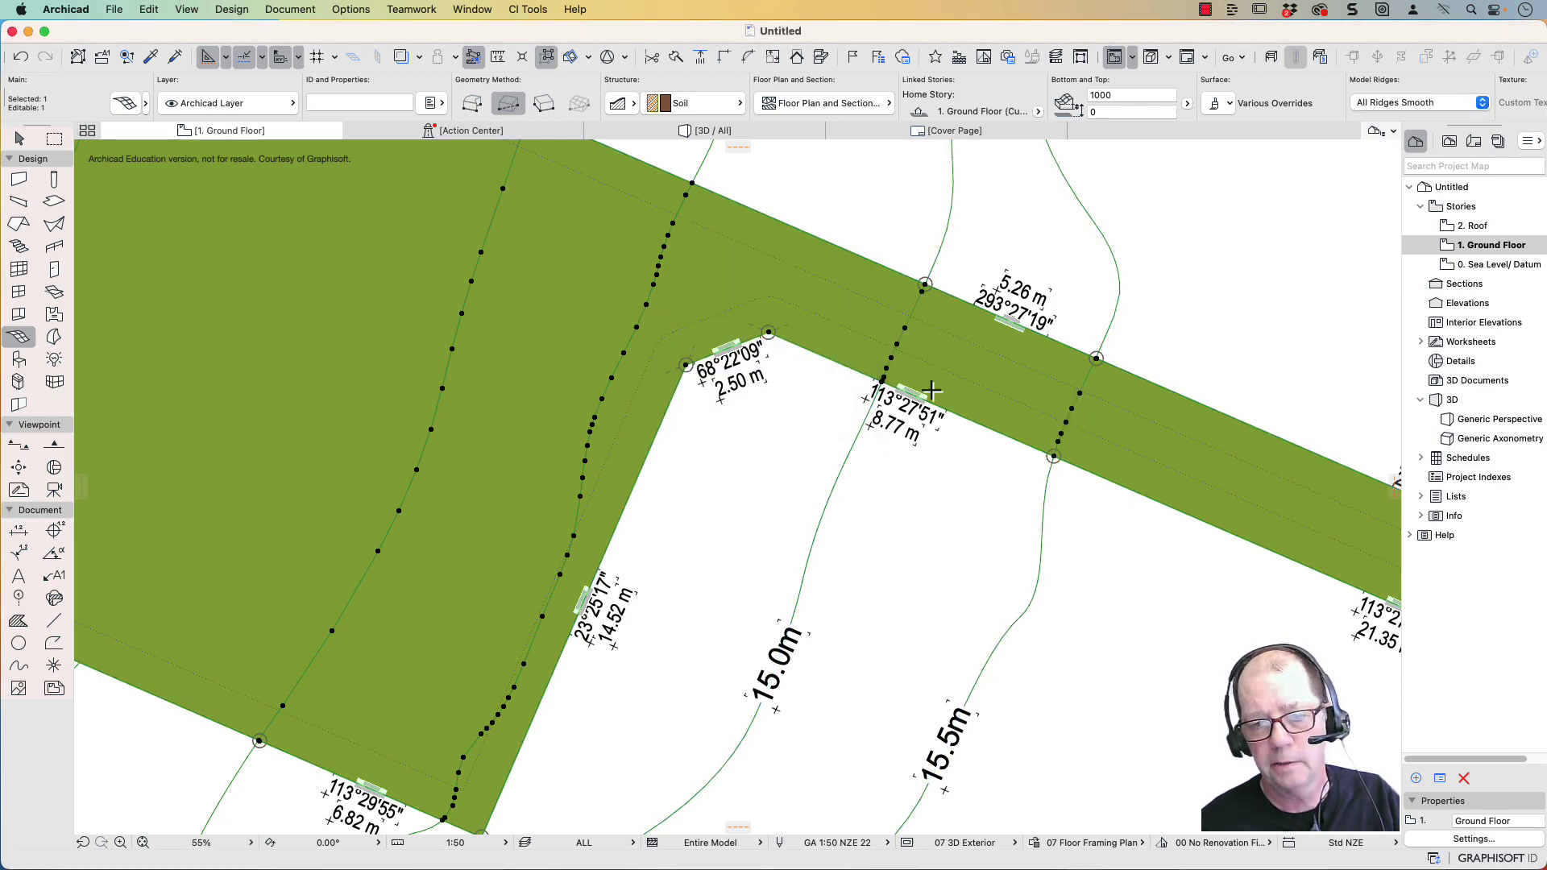
middle_drag(1016, 436, 883, 393)
middle_drag(1216, 518, 991, 443)
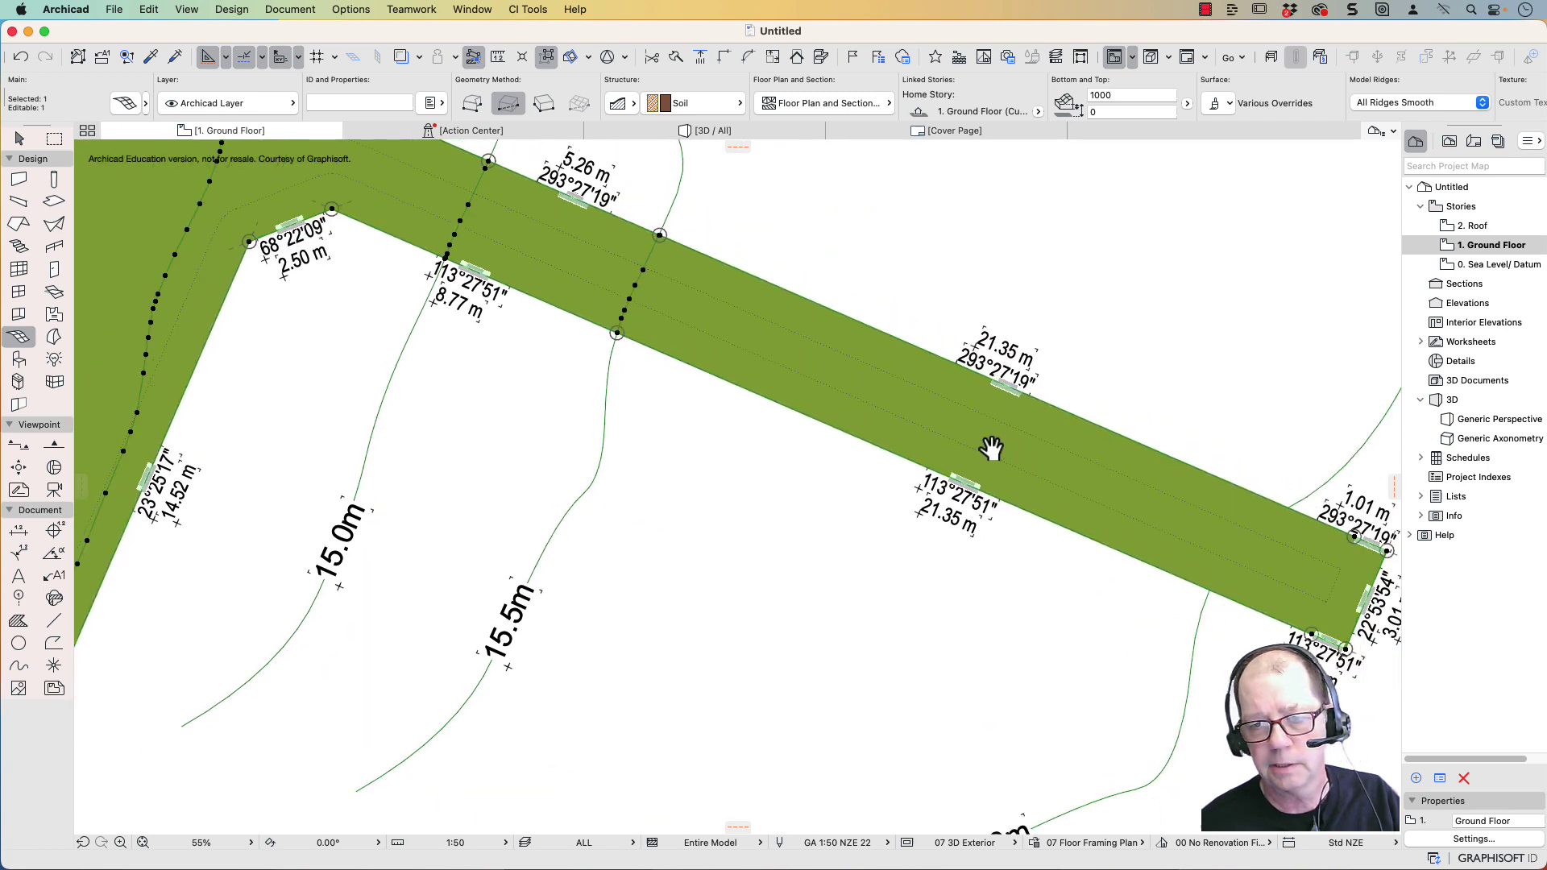
click(1238, 551)
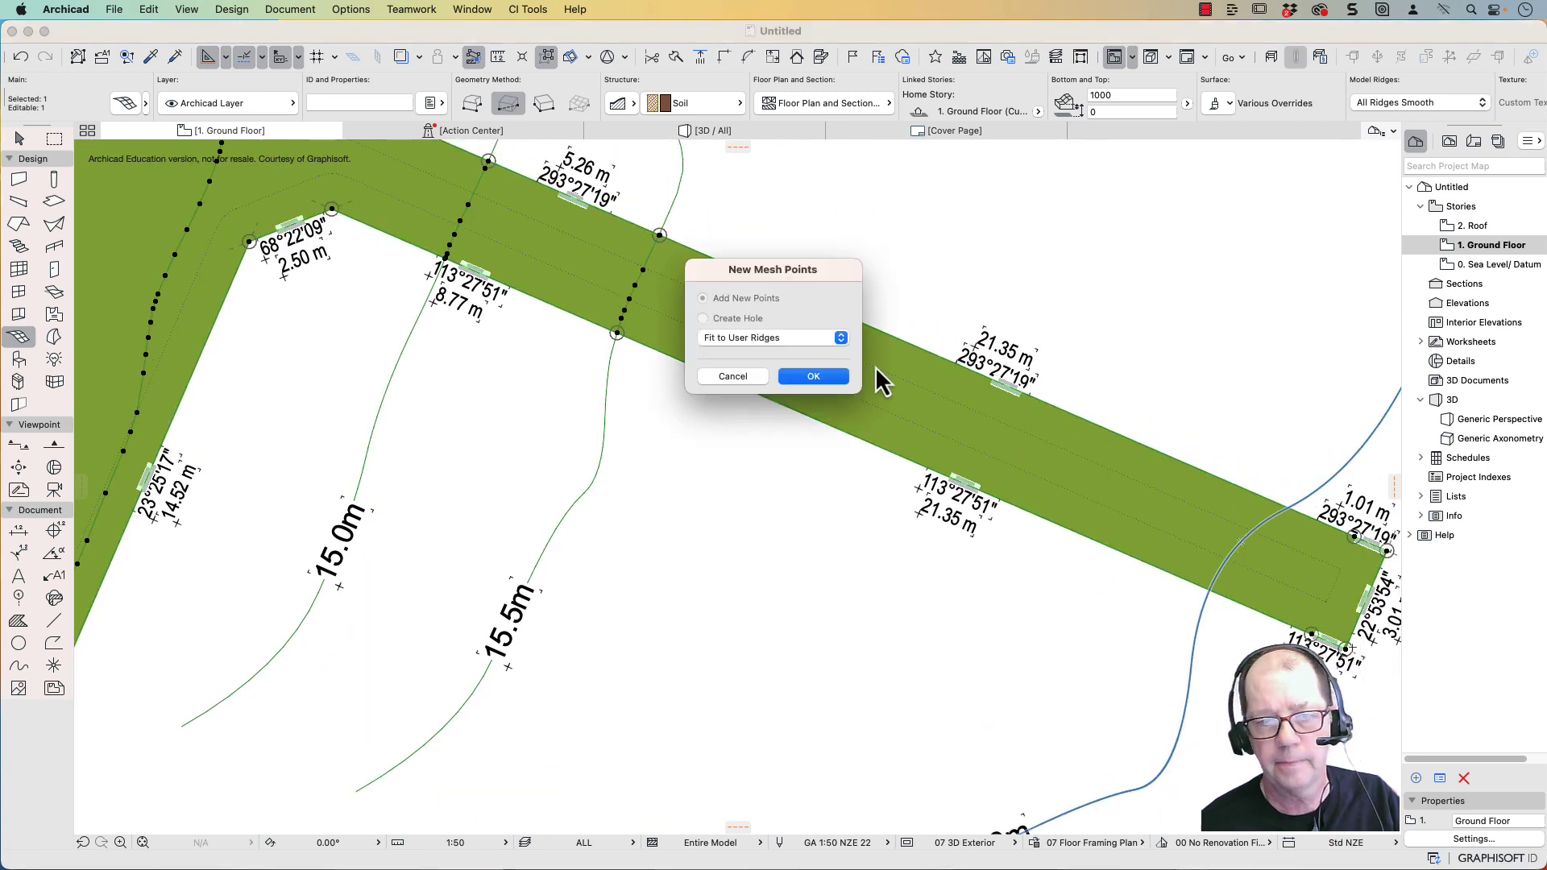
click(814, 376)
key(Escape)
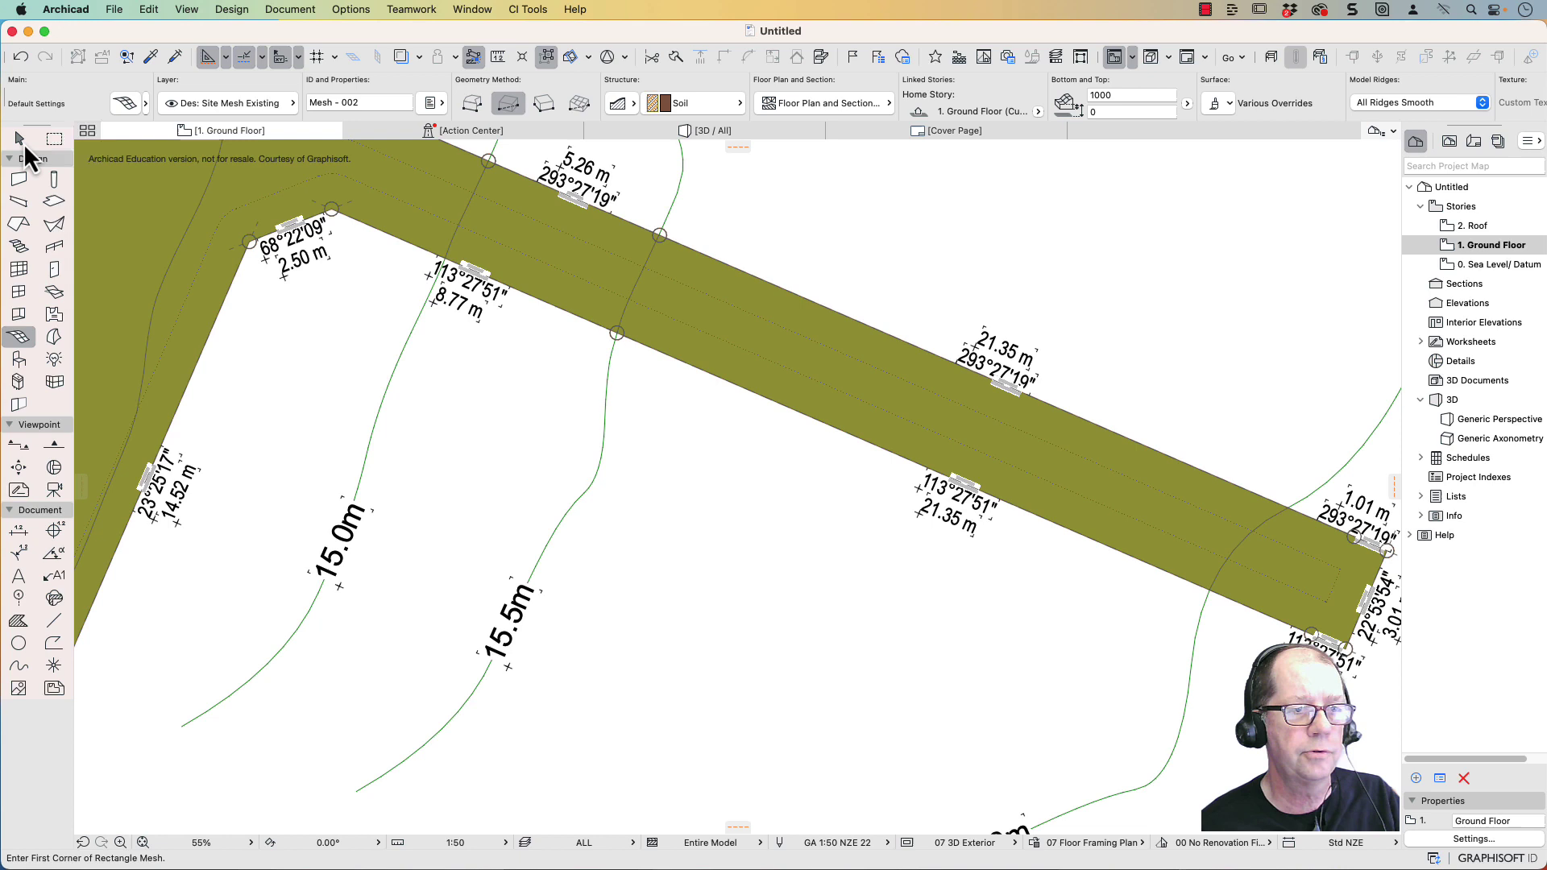
Select the terrain mesh and set the first contour's ridge points to 15000
click(20, 140)
click(465, 252)
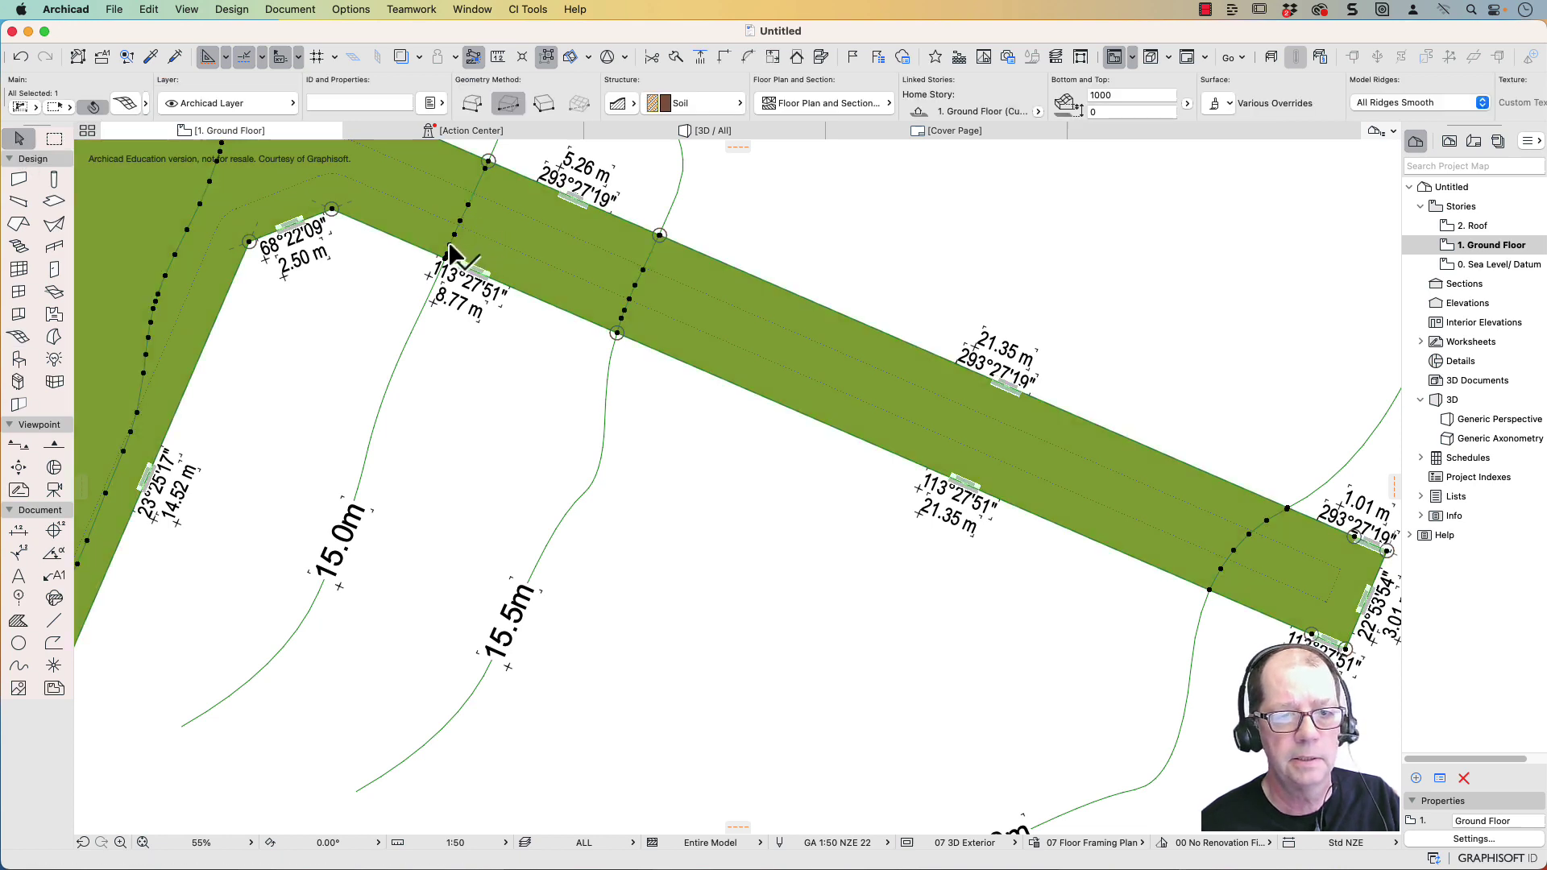
click(449, 250)
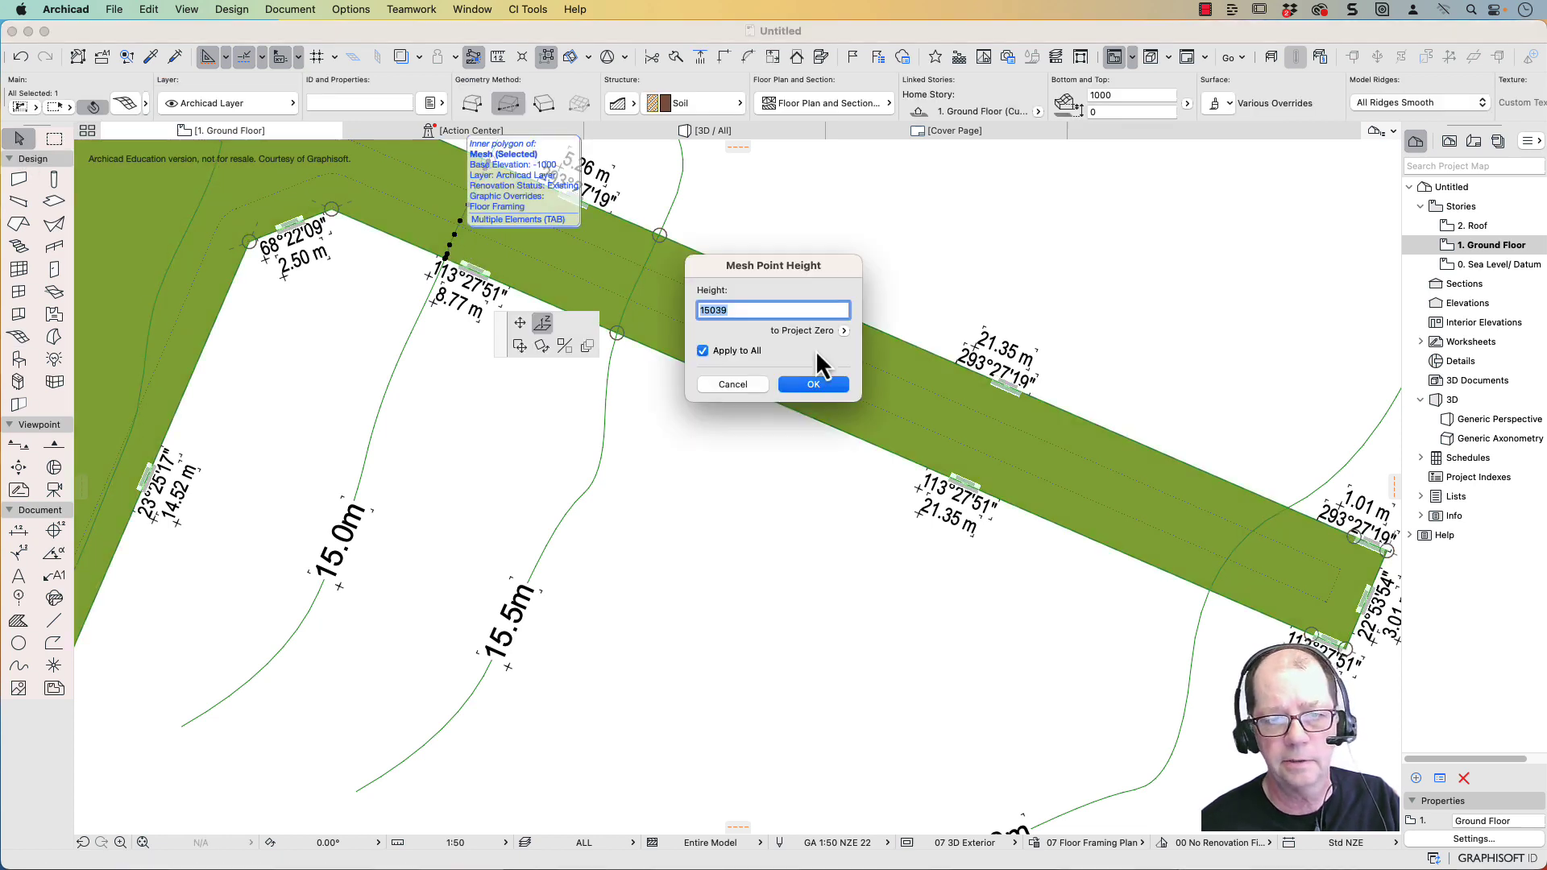
text(15000)
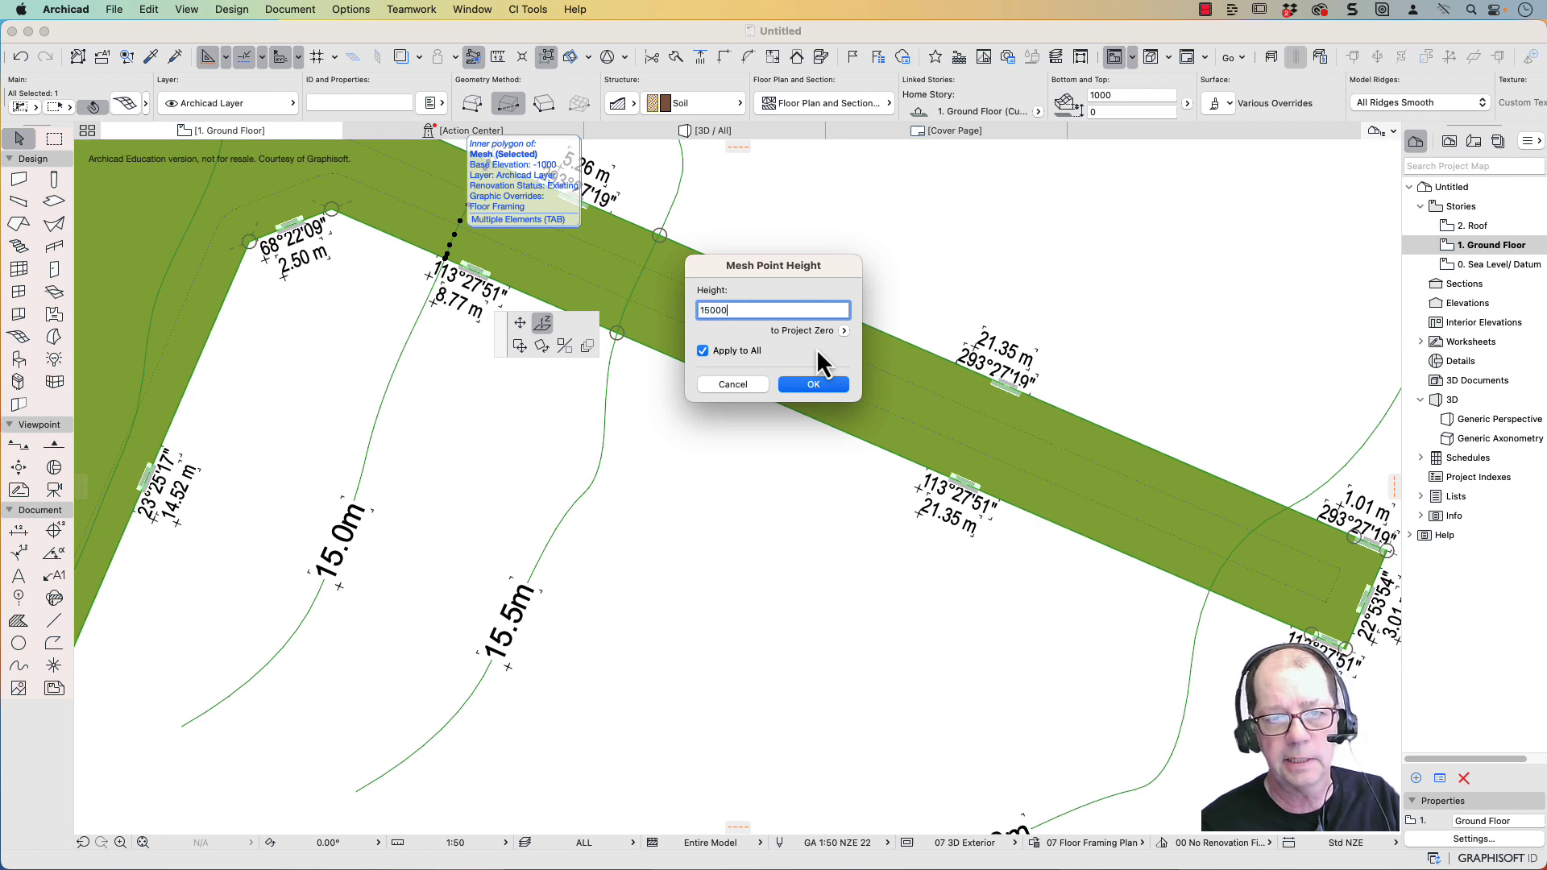
key(Return)
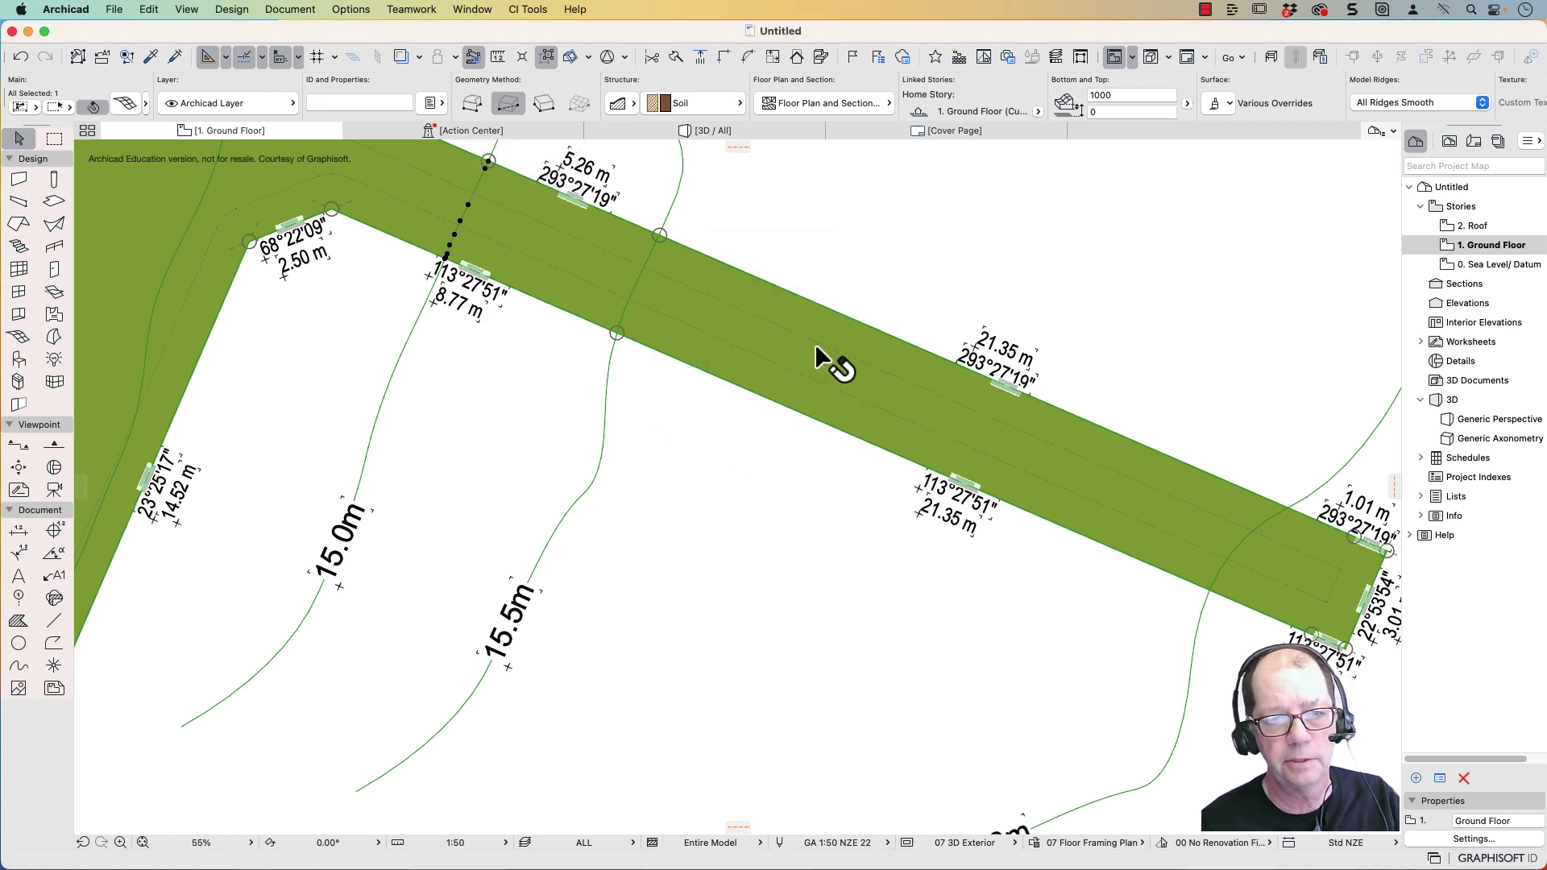
Set the next two contours' ridge points to 15500 and 16000
click(631, 286)
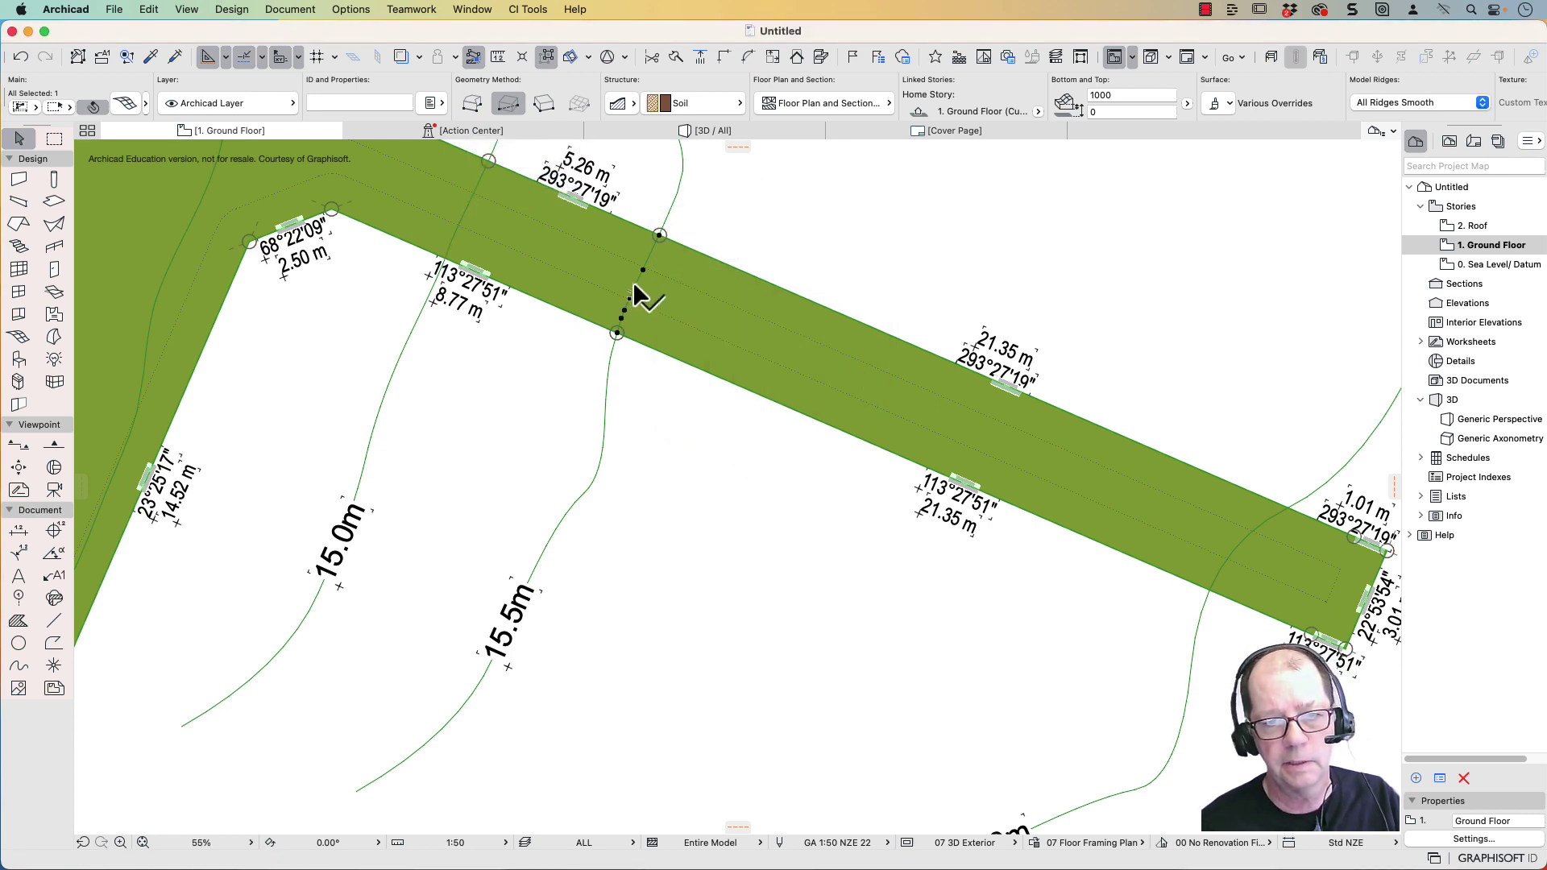
text(15000)
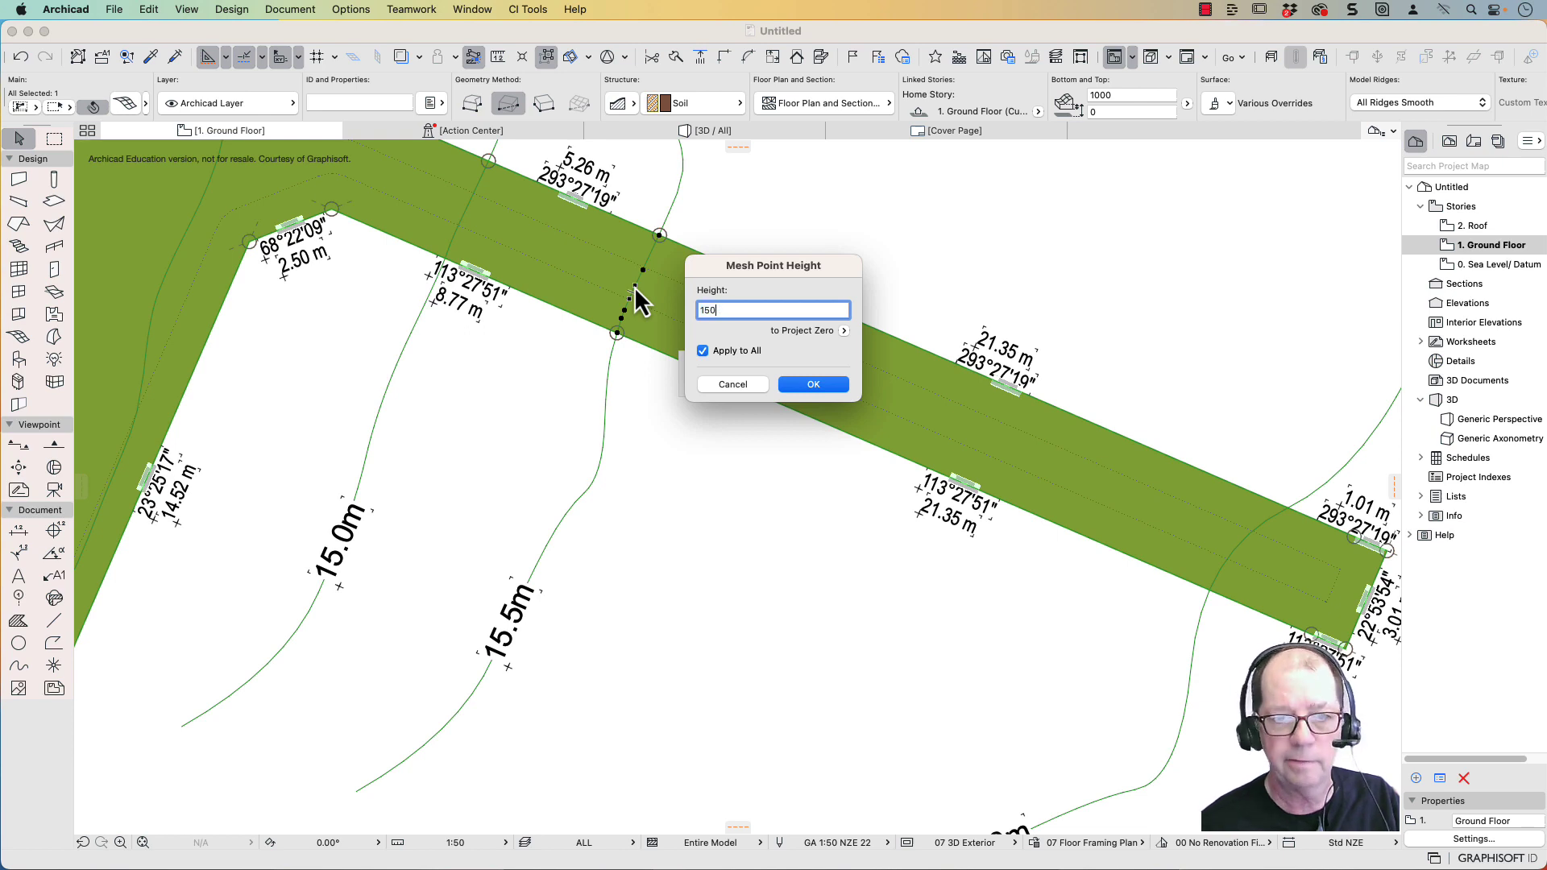
key(BackSpace)
key(BackSpace)
key(BackSpace)
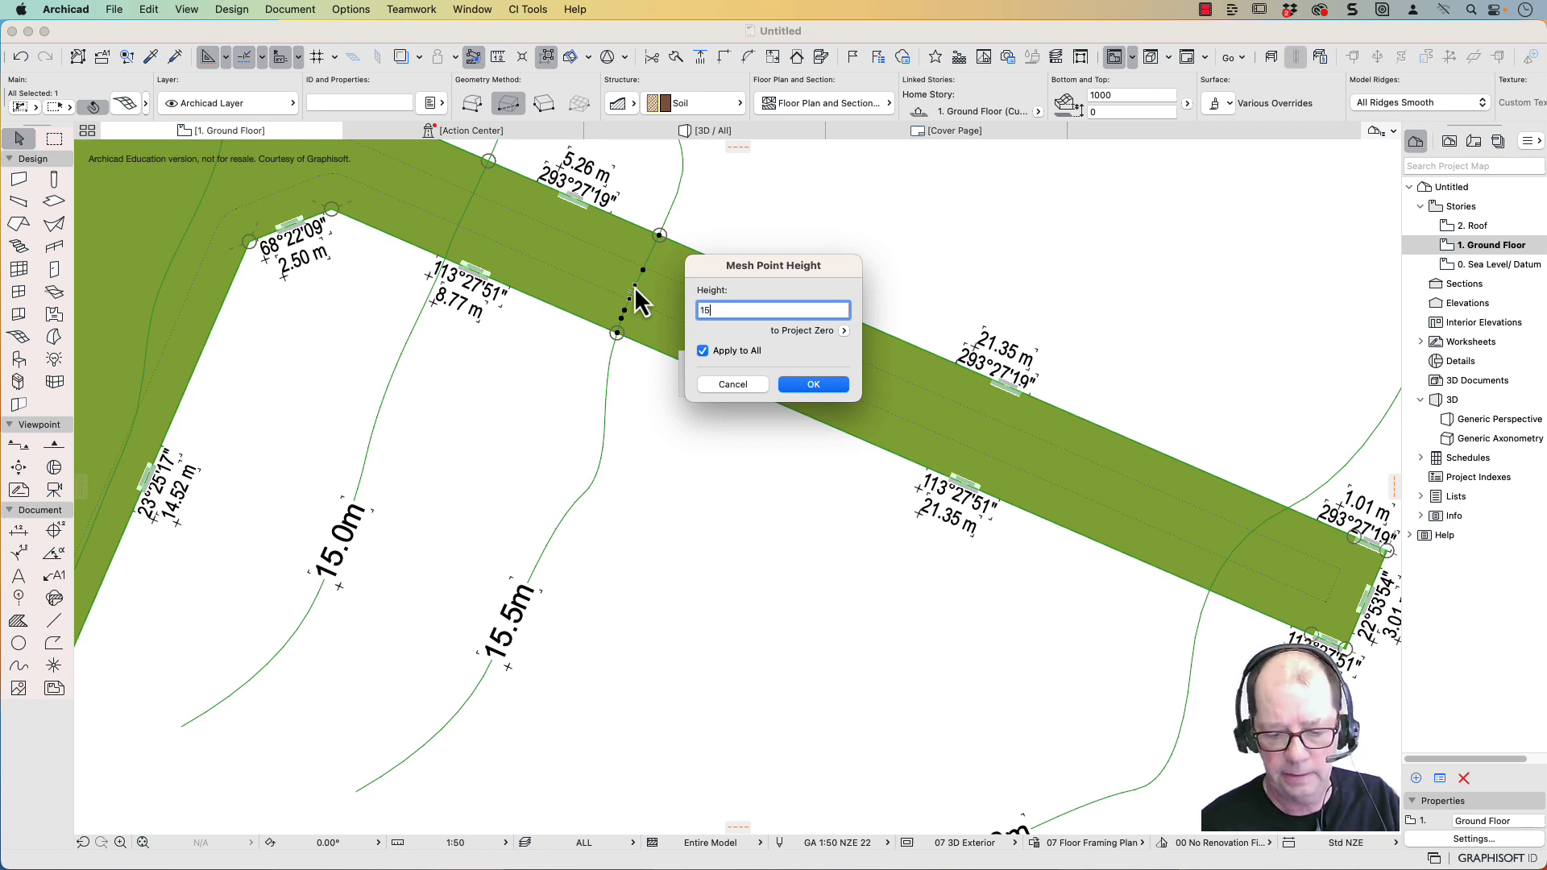
text(500)
key(Return)
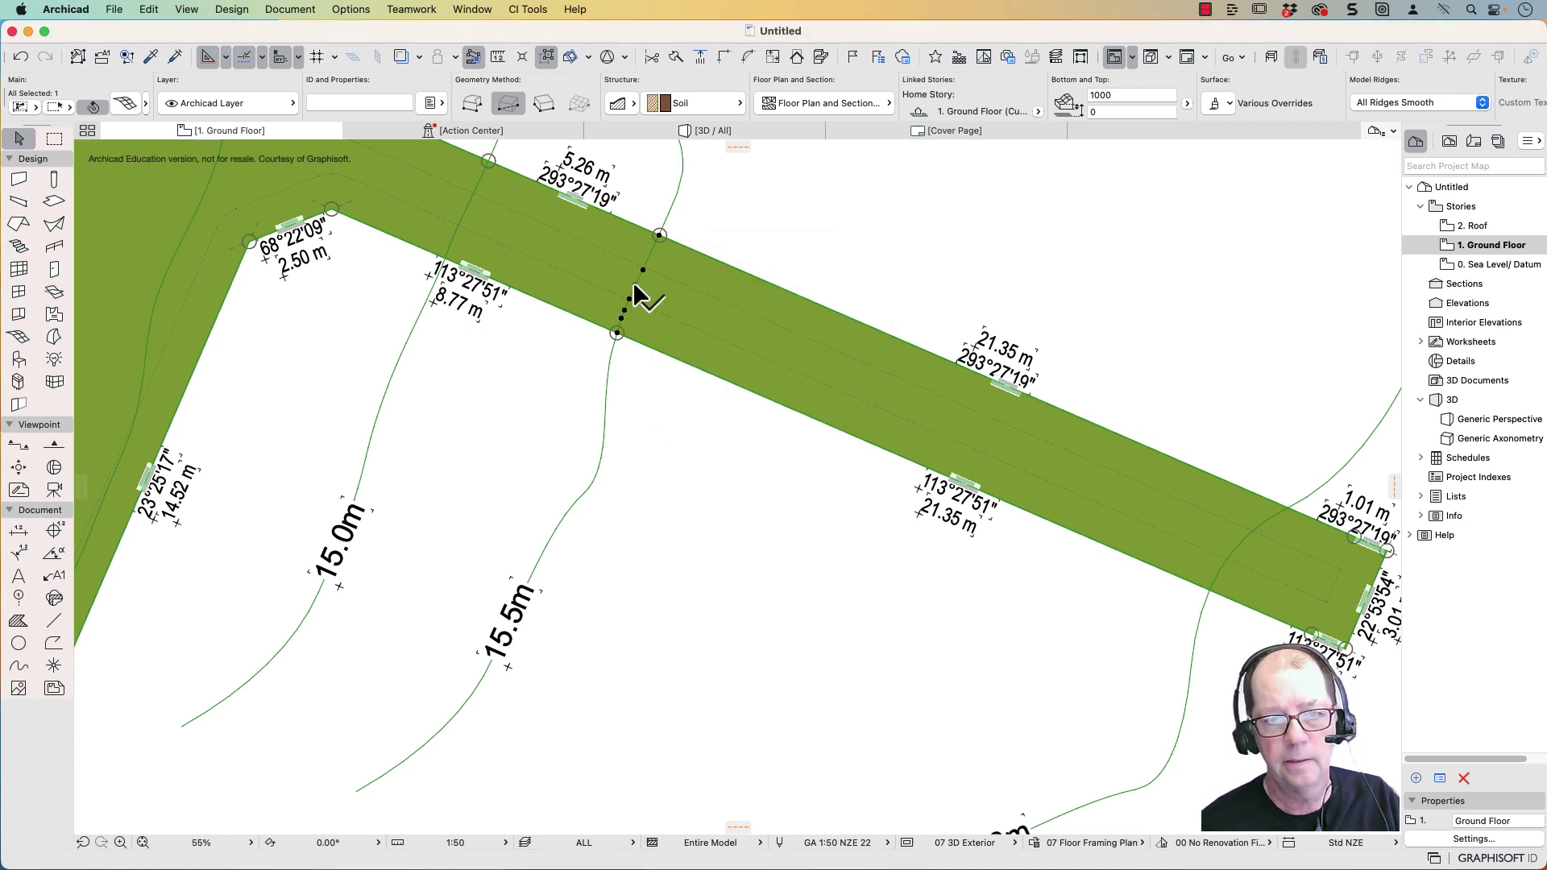
click(1249, 537)
click(1249, 537)
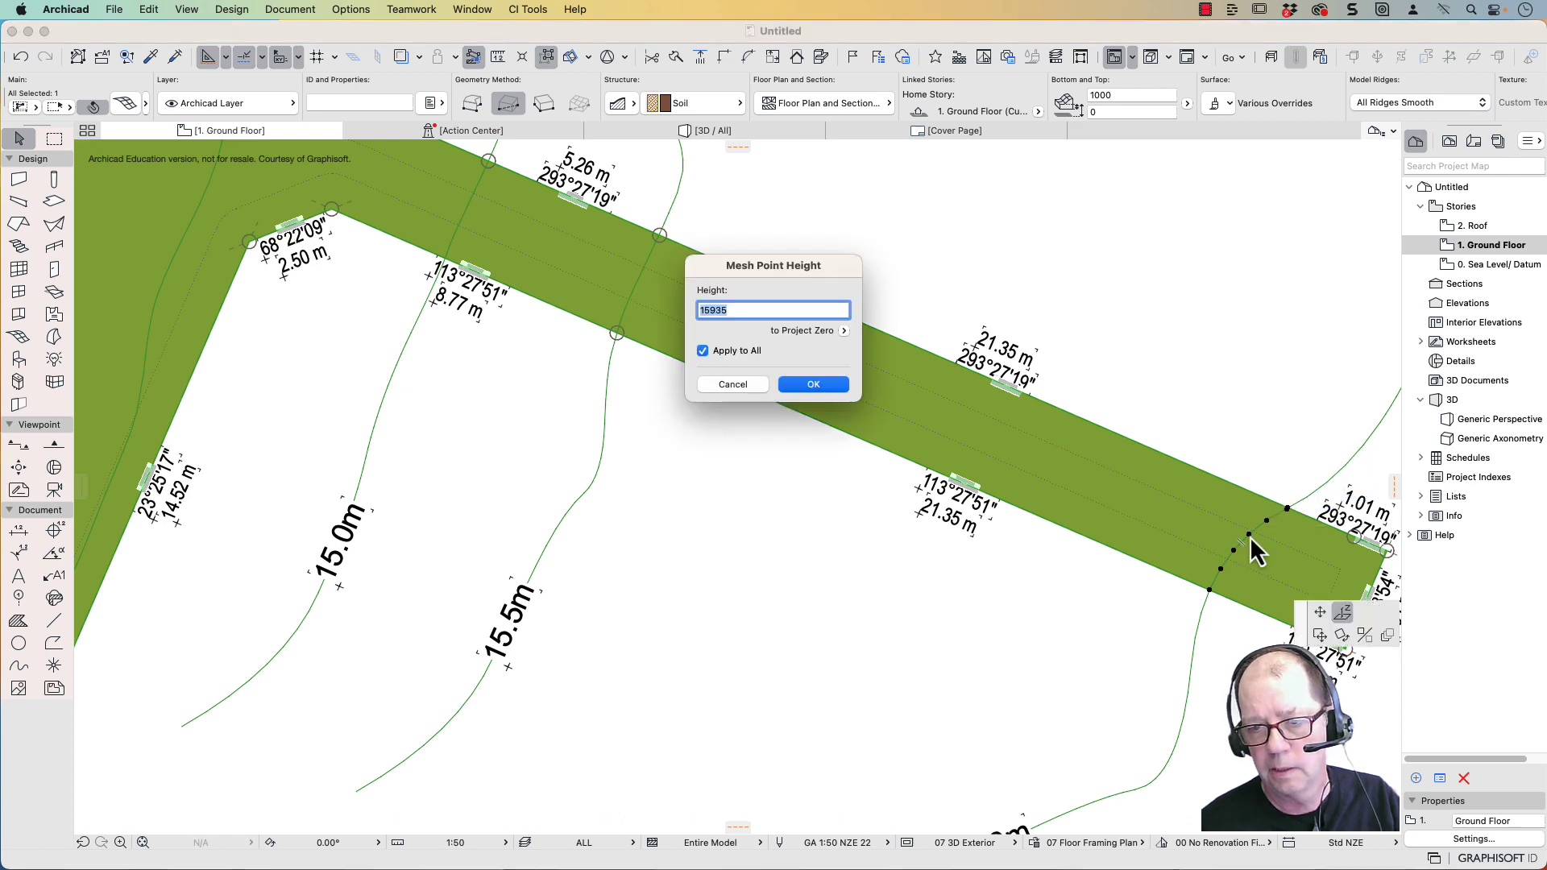
text(16000)
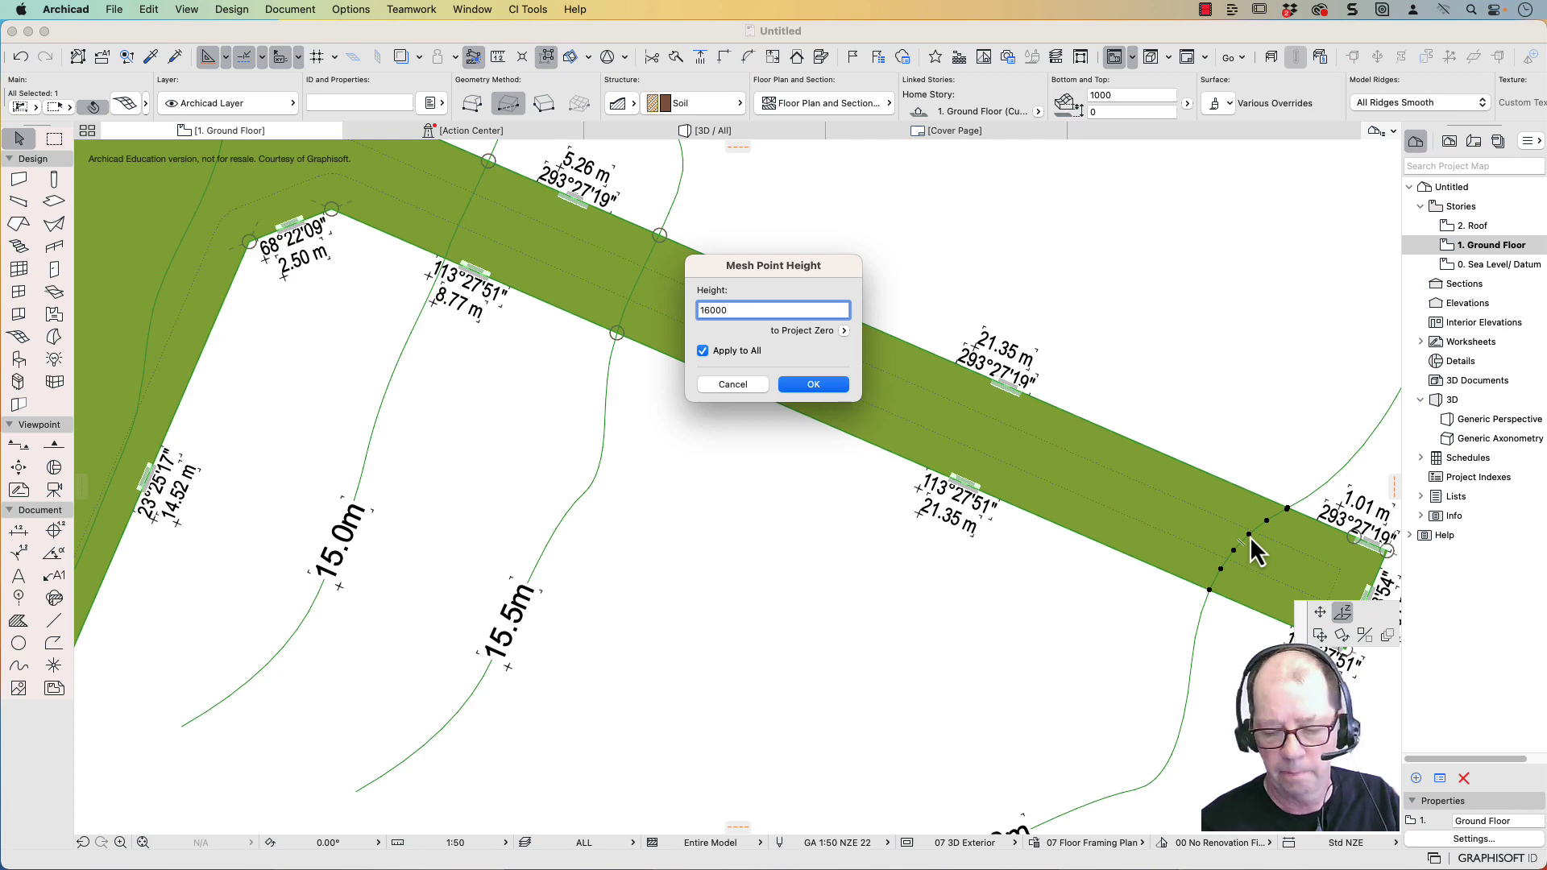
key(Return)
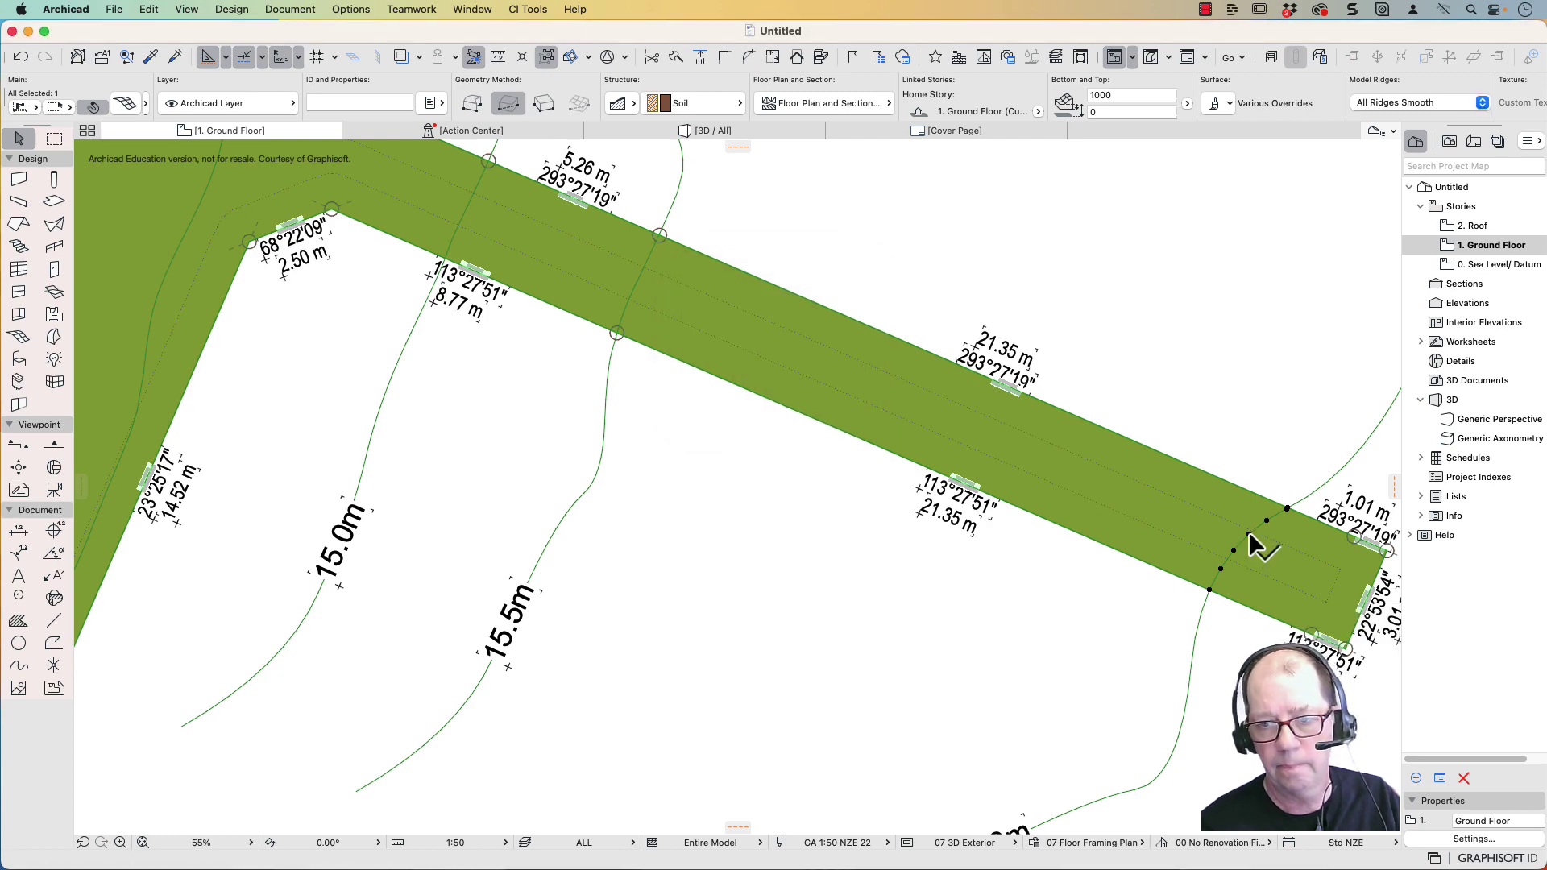
click(750, 135)
scroll(833, 307, down, 10)
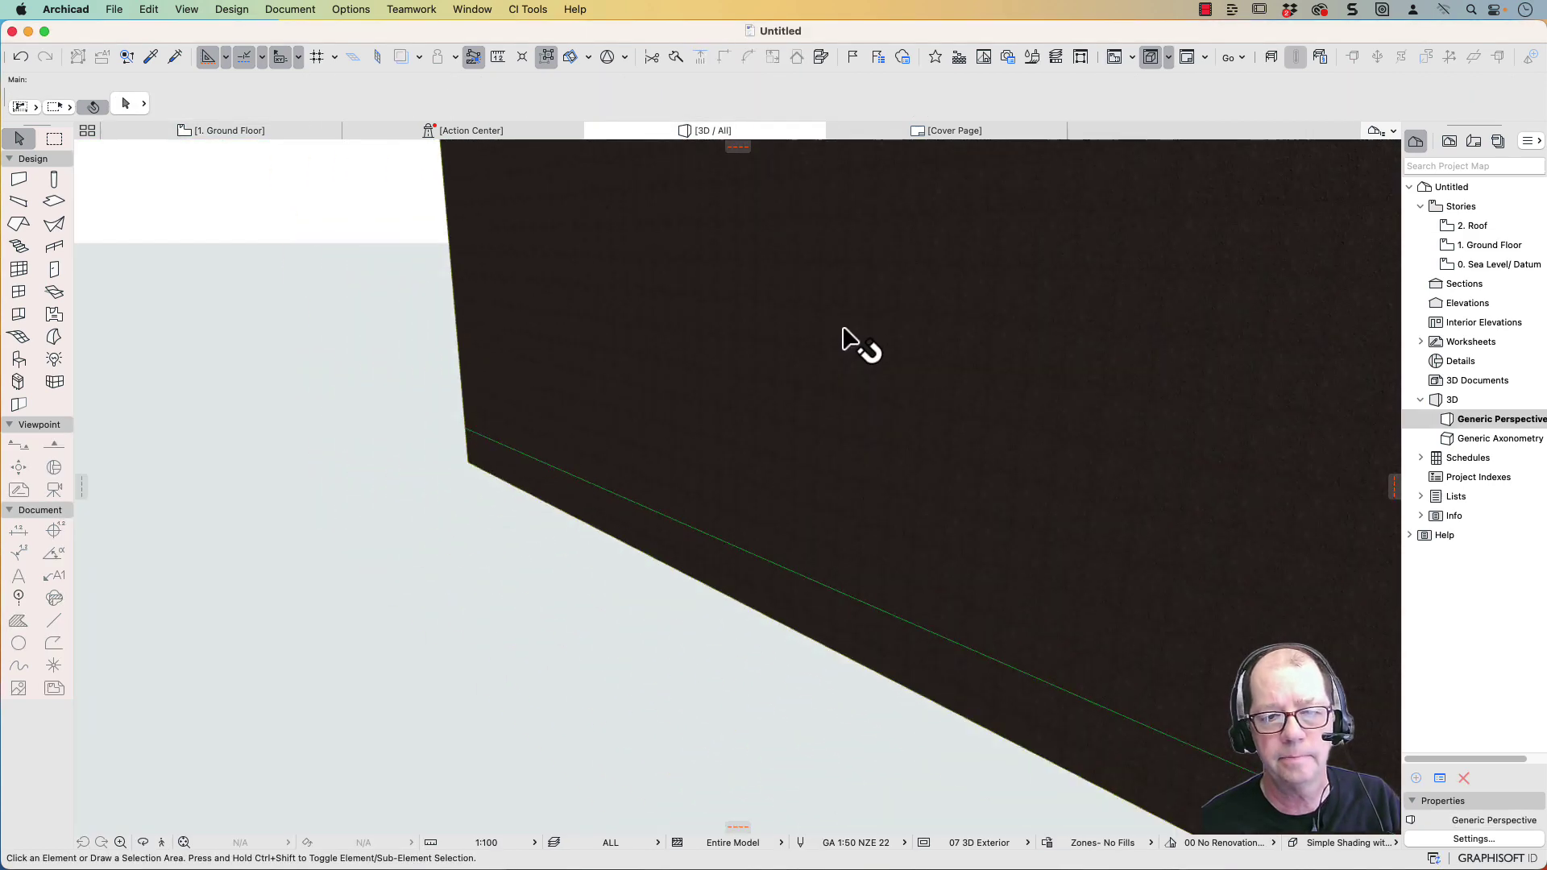
middle_drag(995, 307, 600, 608)
scroll(830, 473, down, 6)
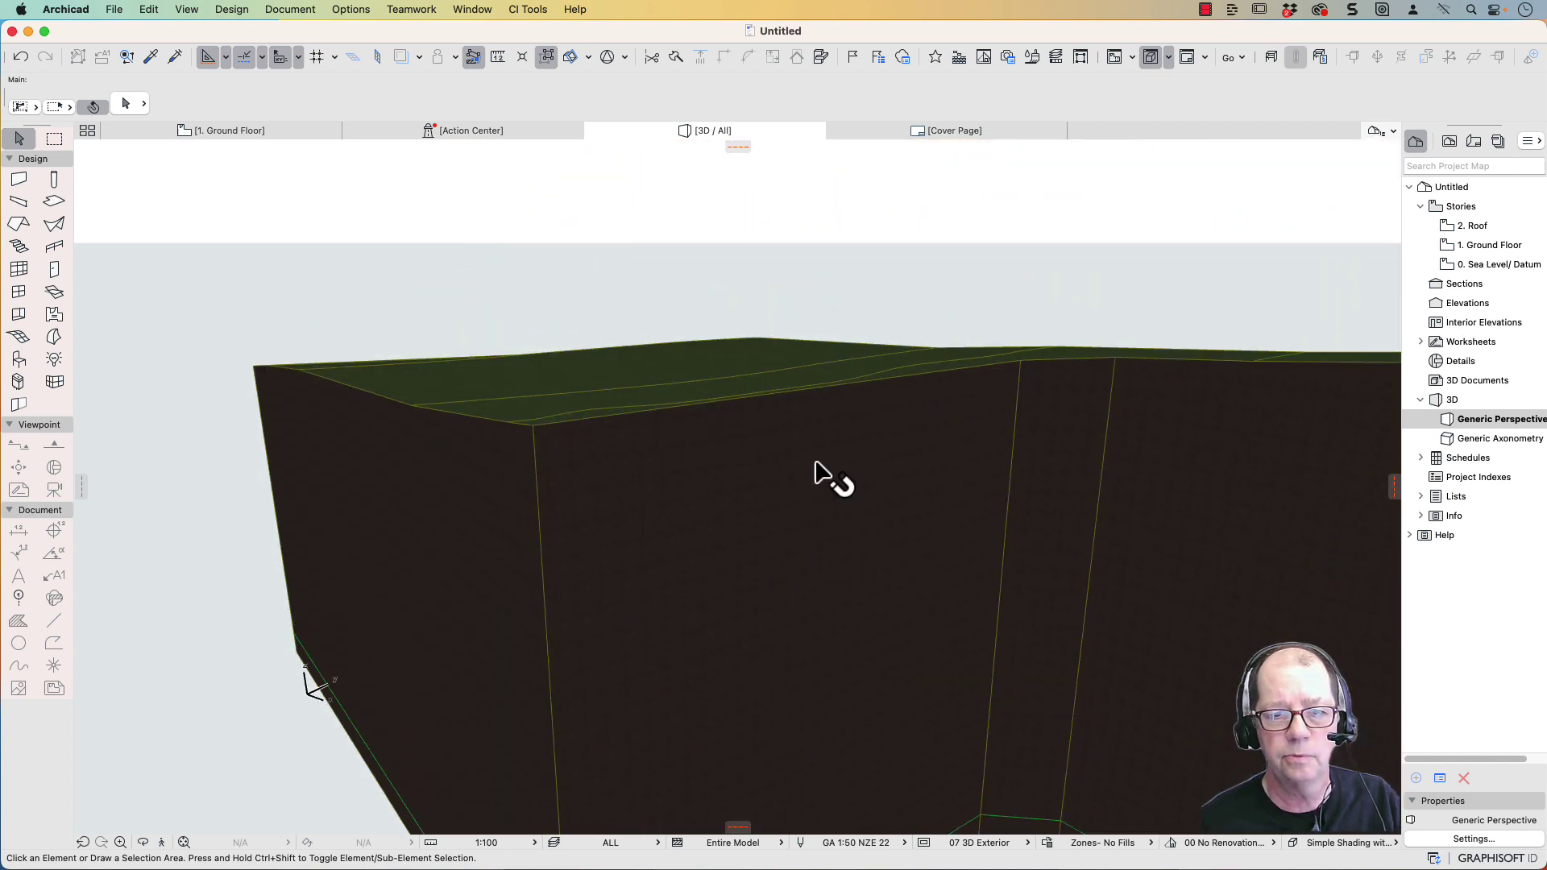
scroll(1048, 463, down, 2)
drag(1048, 461, 723, 591)
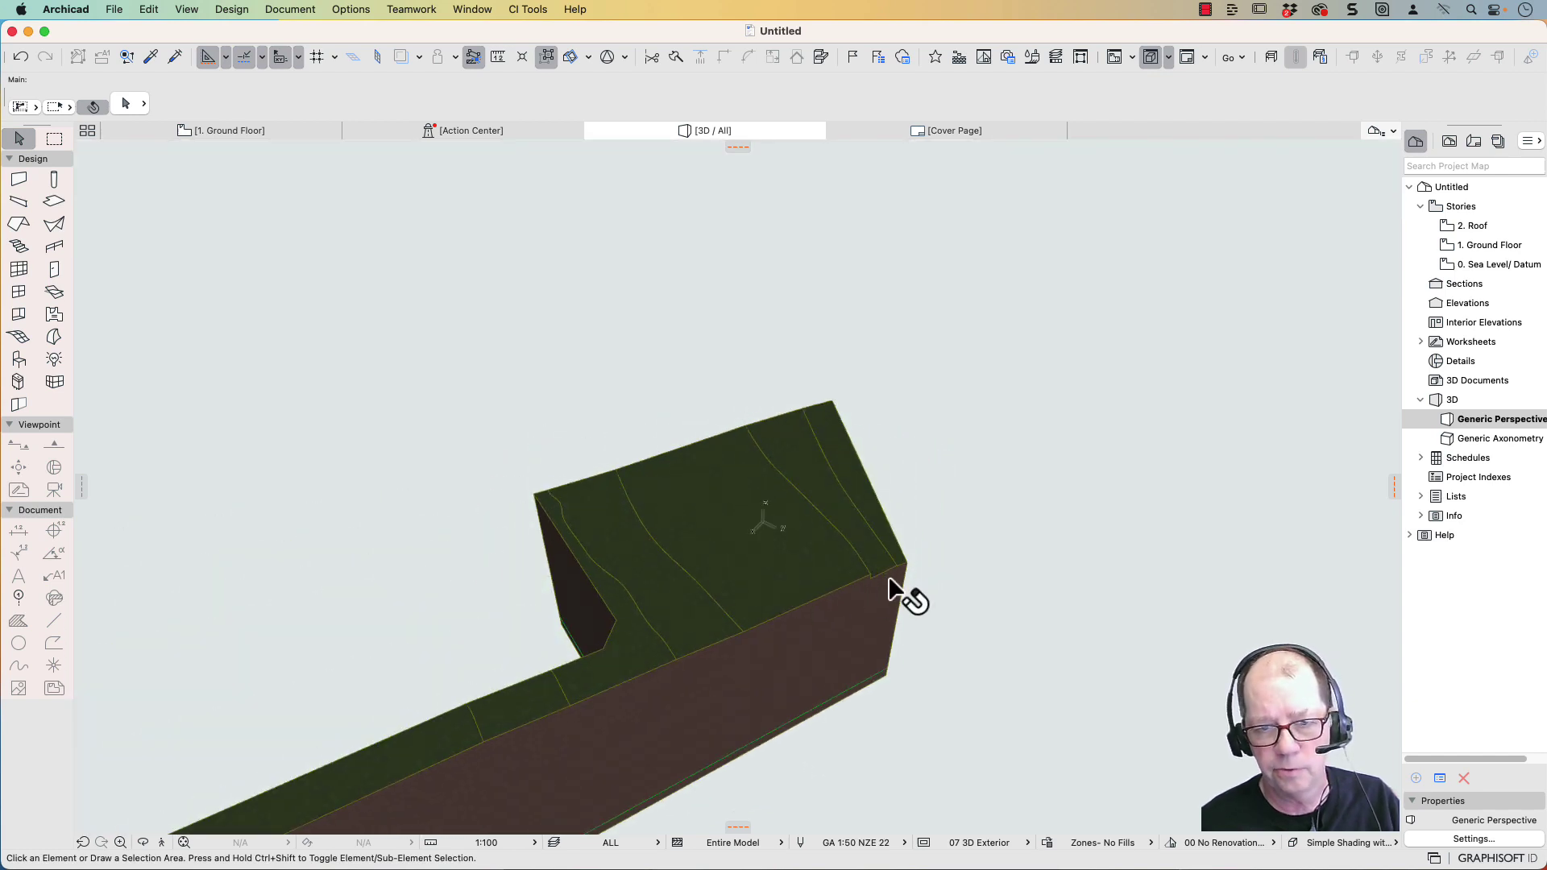
drag(905, 594, 777, 551)
scroll(777, 552, up, 5)
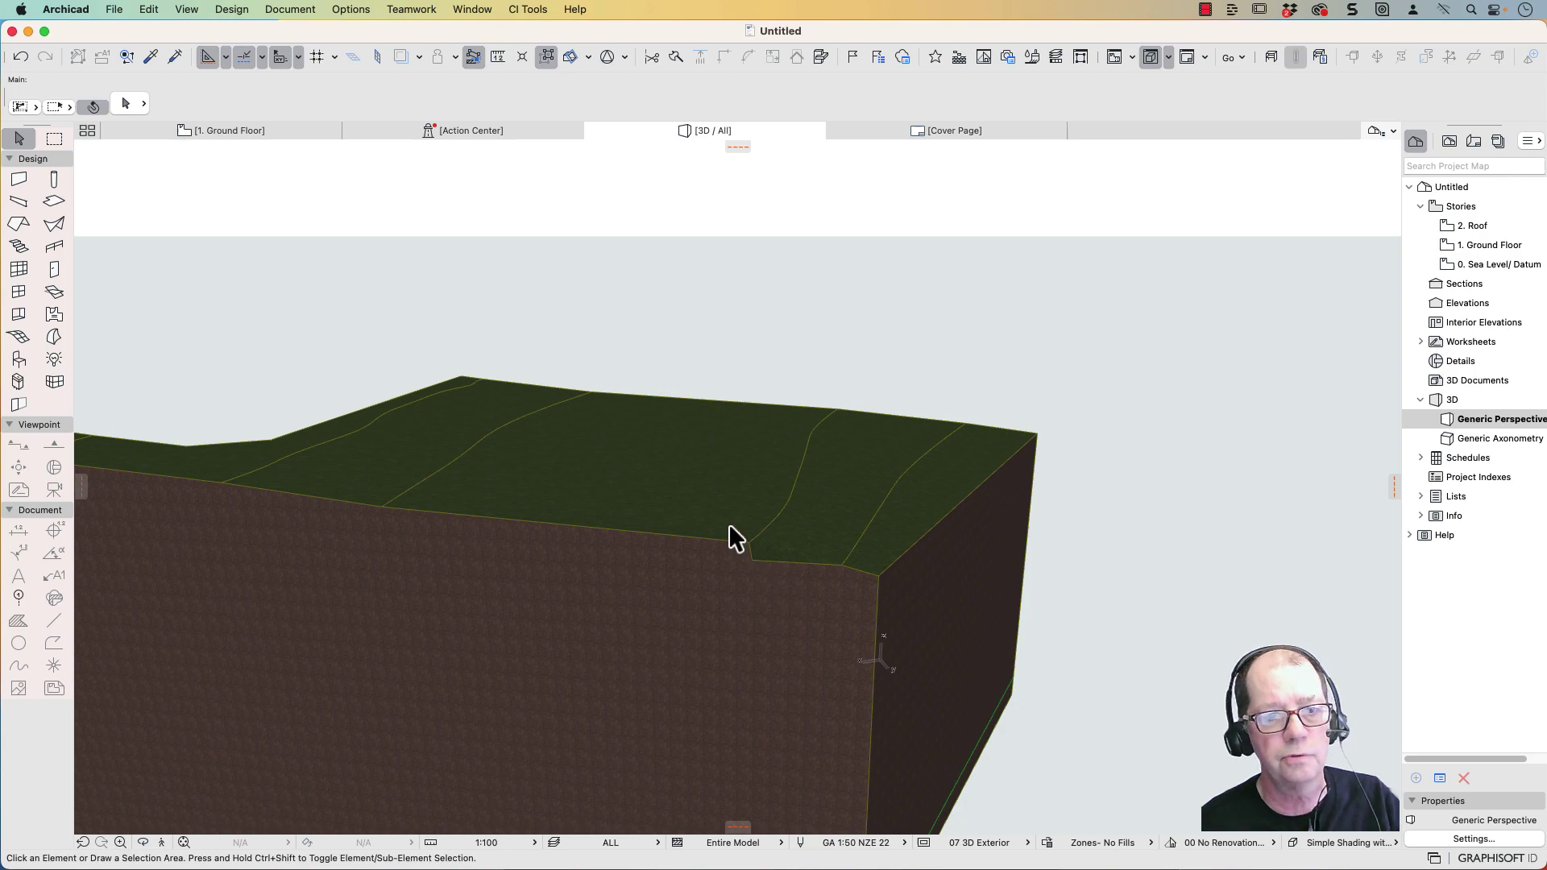
click(201, 137)
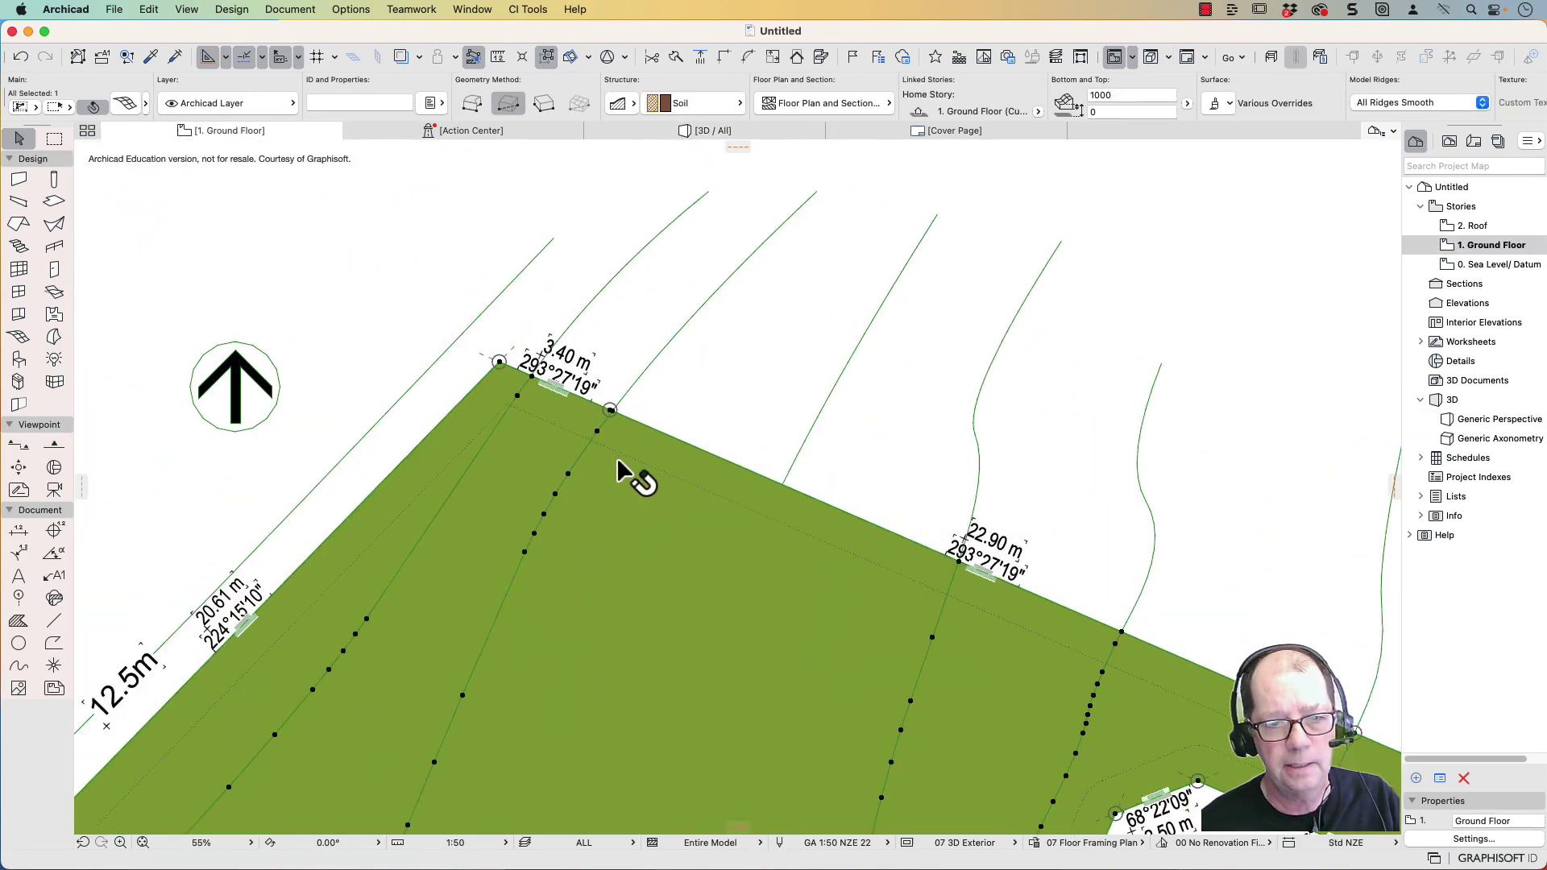
Move the mesh corner node to a new position, then show the terrain in 3D
scroll(617, 460, up, 10)
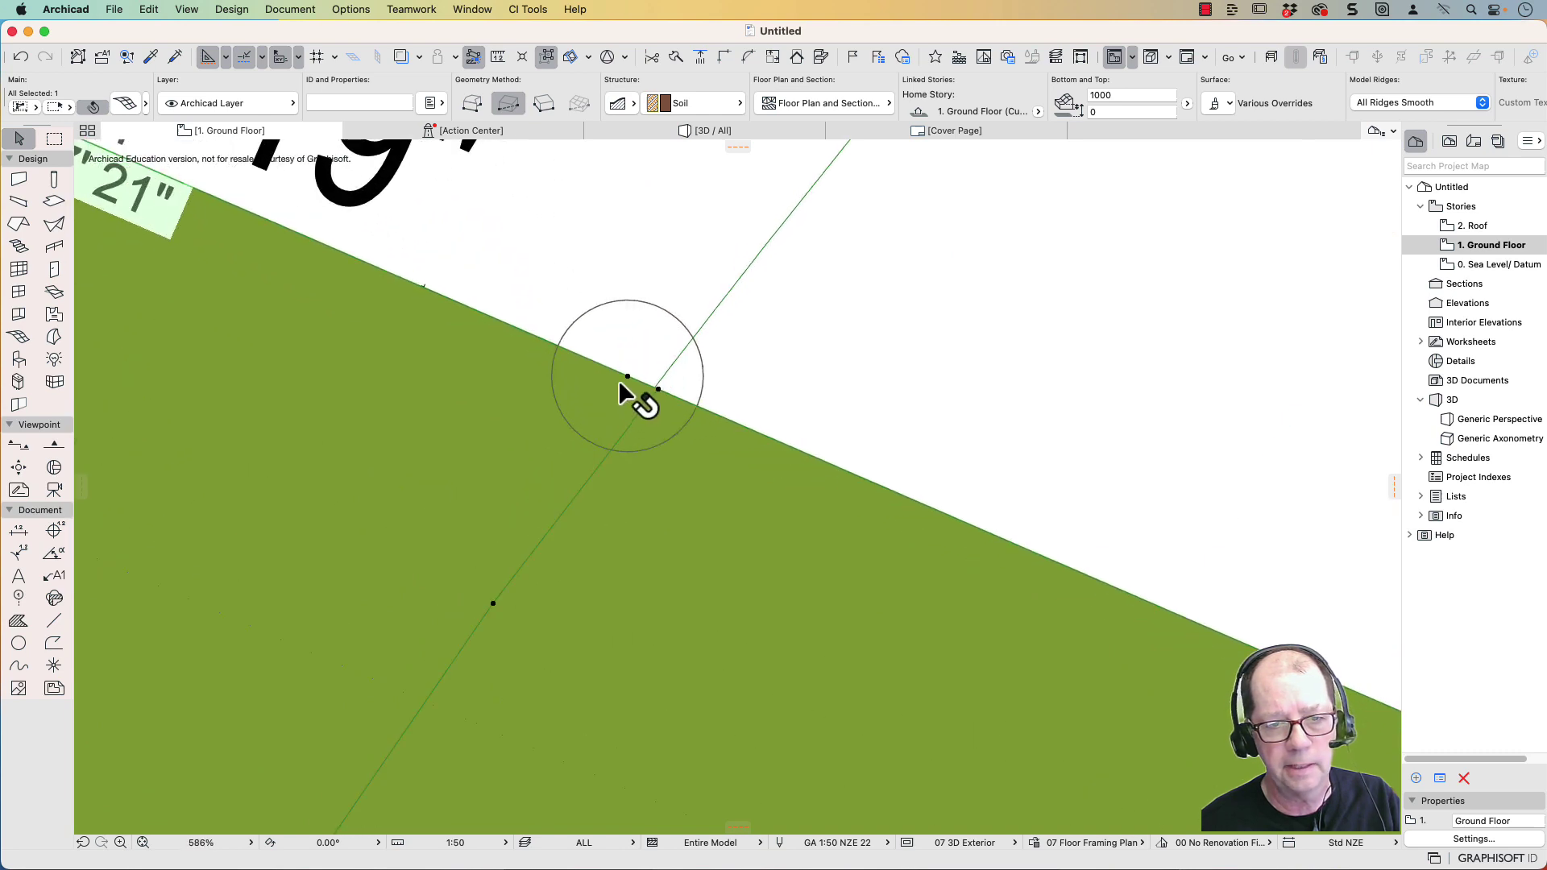
click(630, 386)
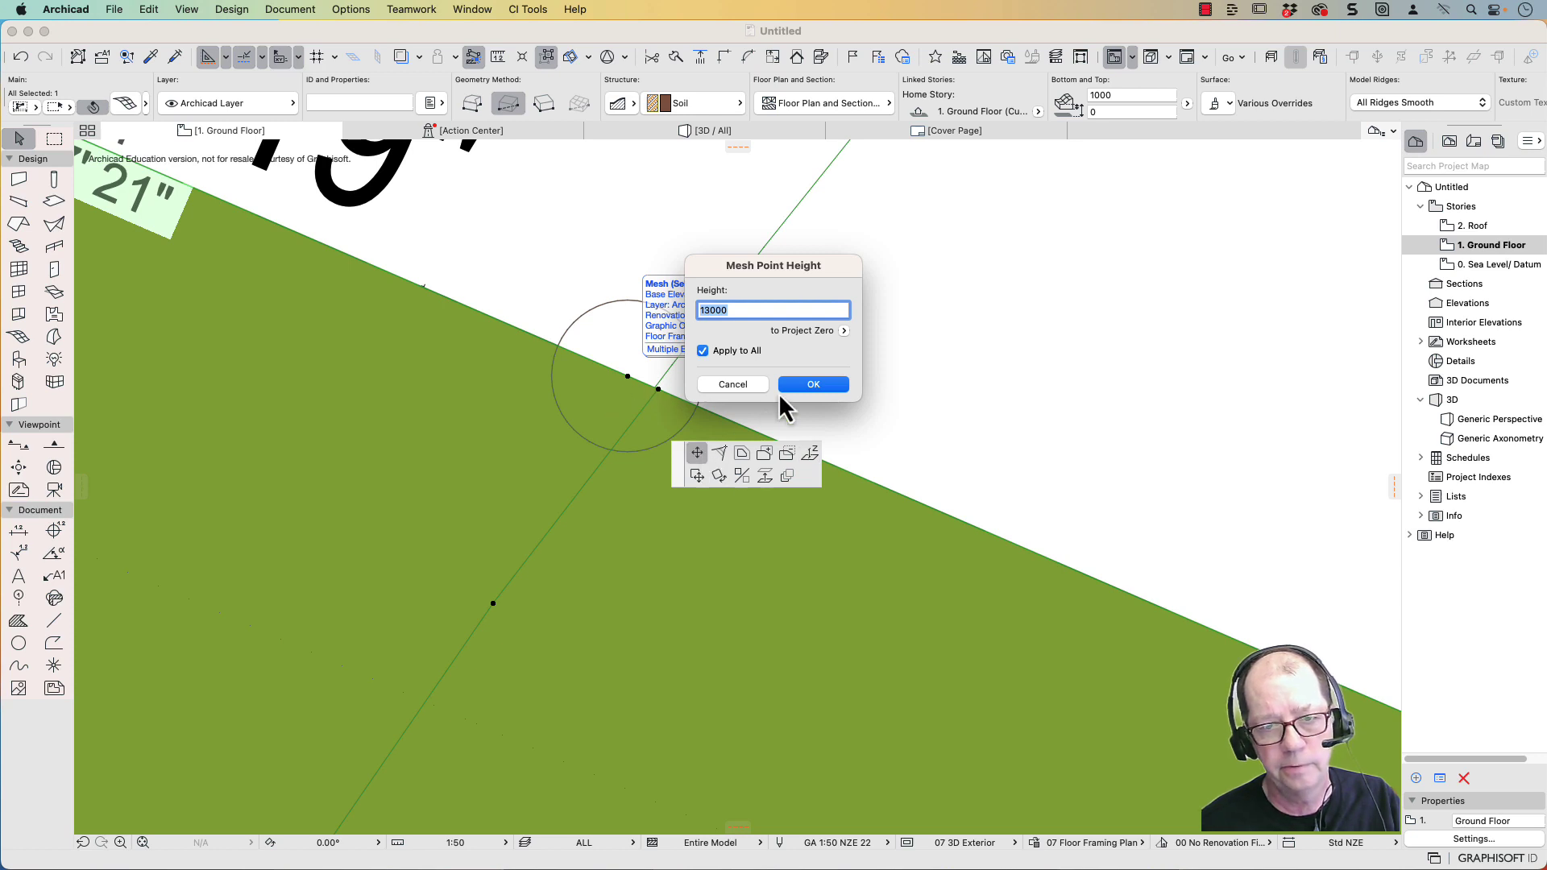
click(725, 386)
click(629, 376)
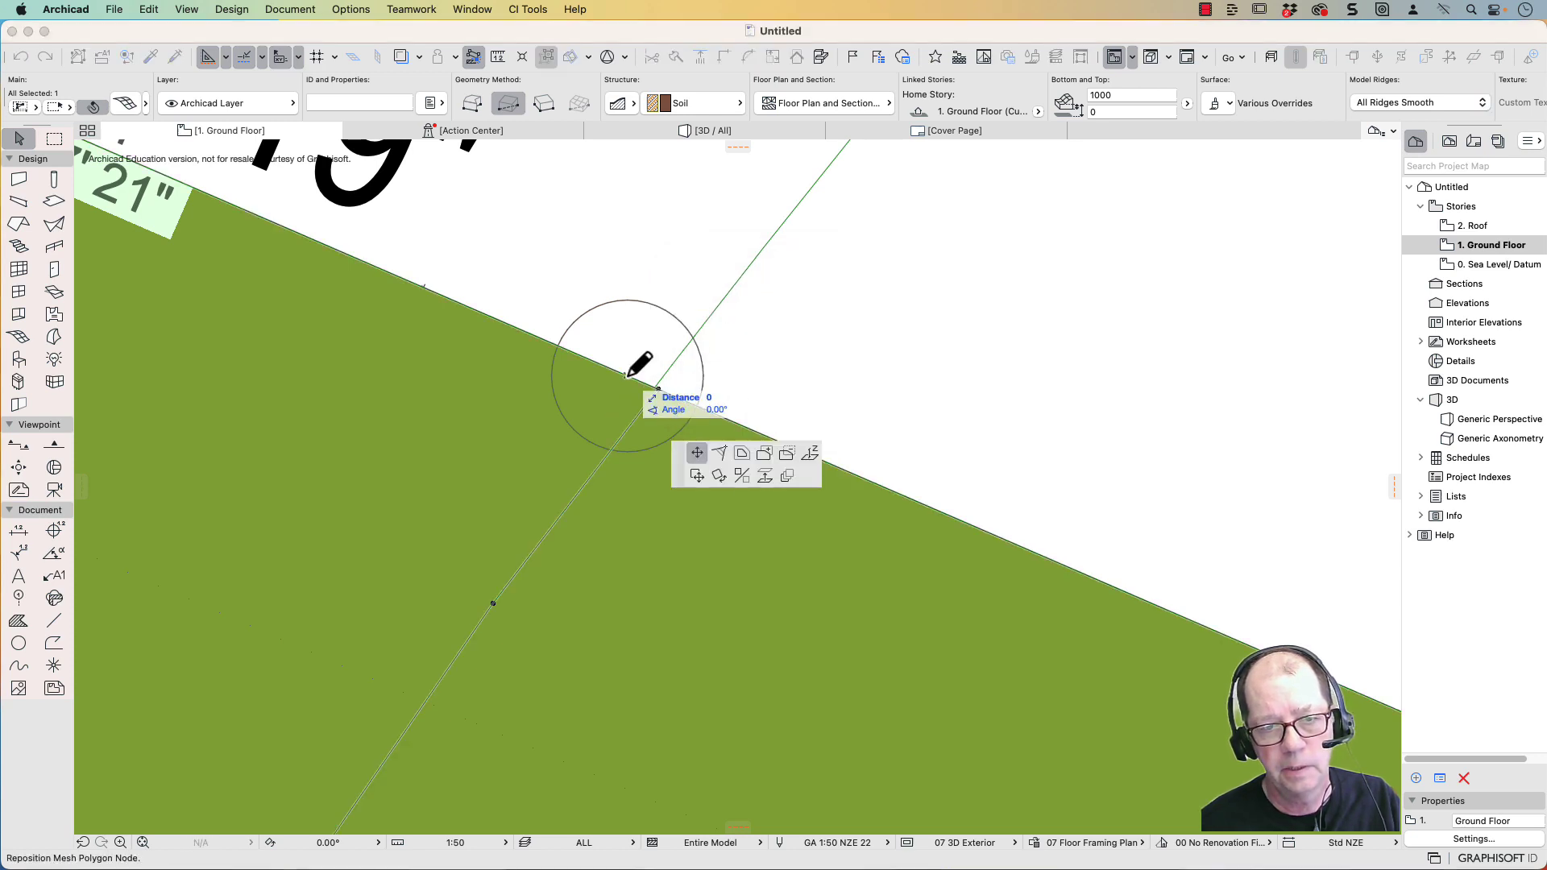
click(659, 390)
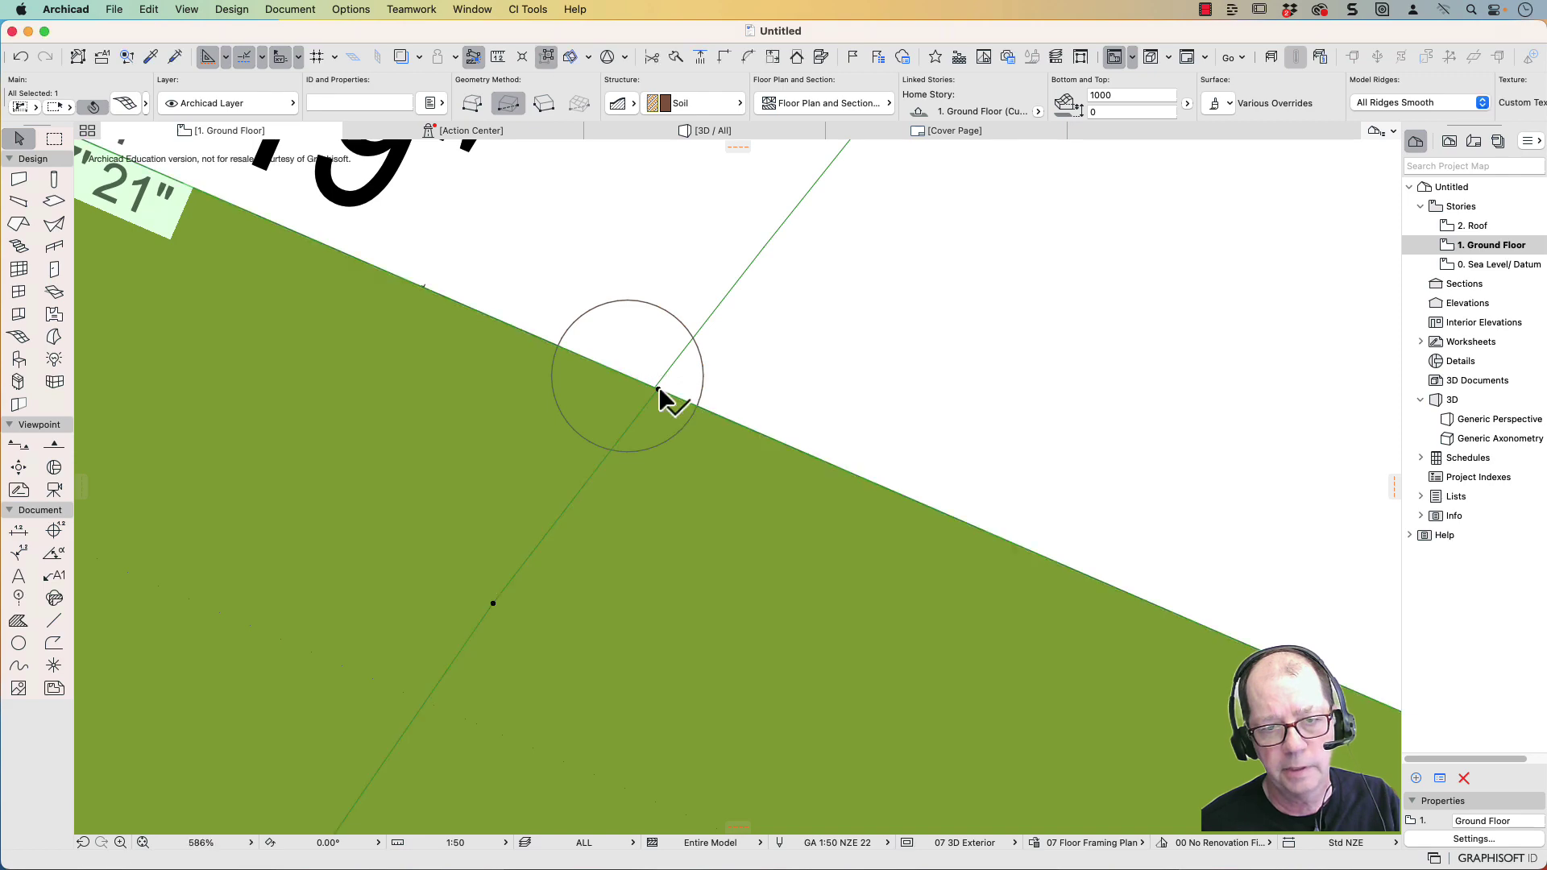
scroll(736, 369, down, 5)
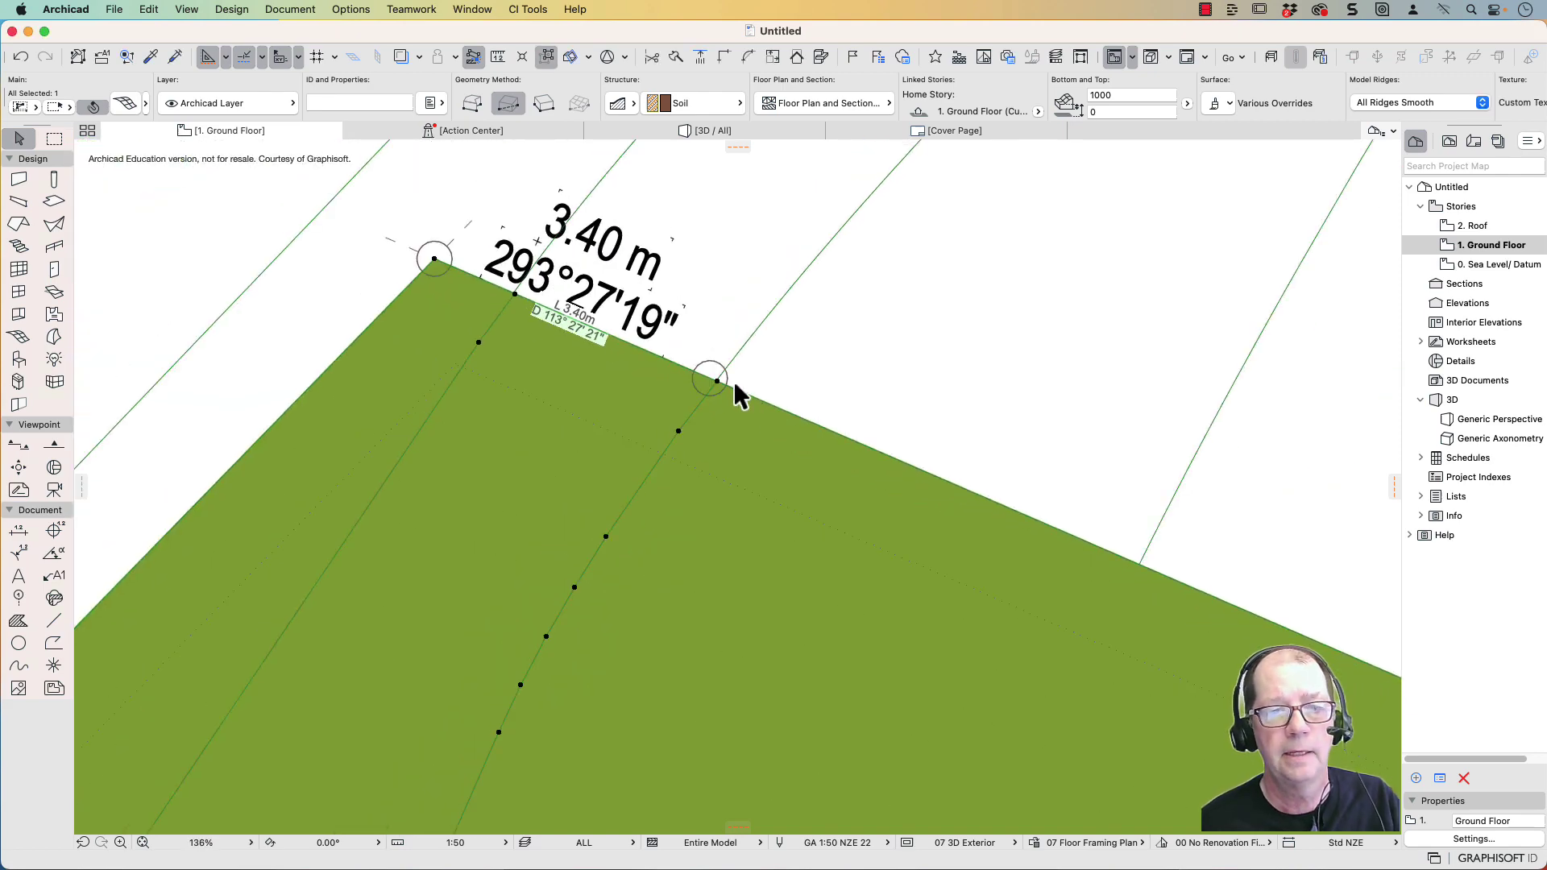
click(663, 135)
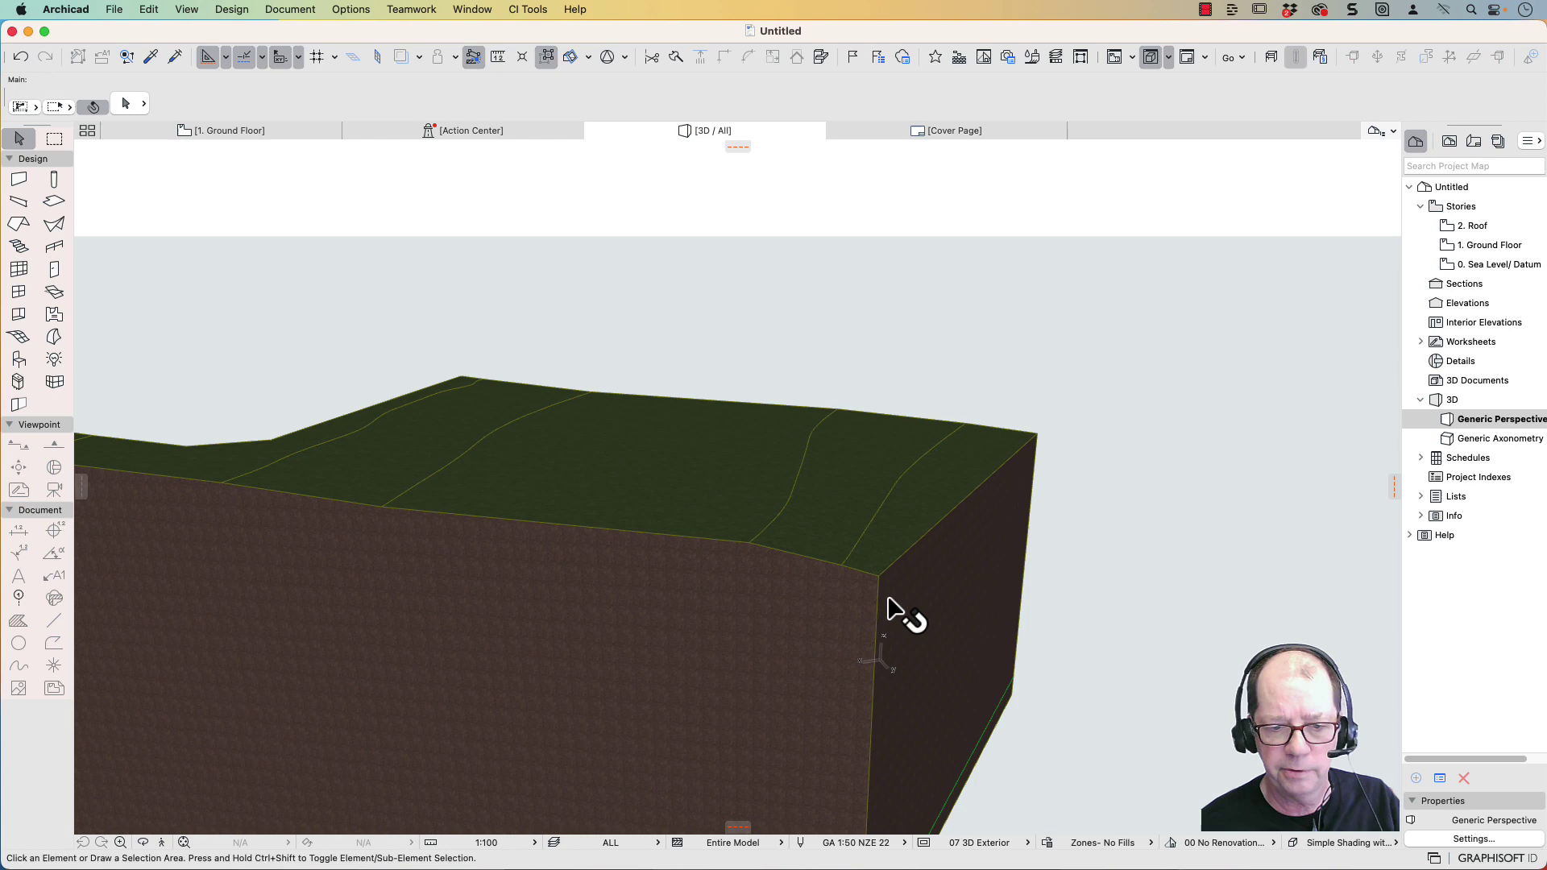
Return from 3D to the zoomed-out 1. Ground Floor plan, cancelling a stray mesh edit
scroll(709, 449, down, 3)
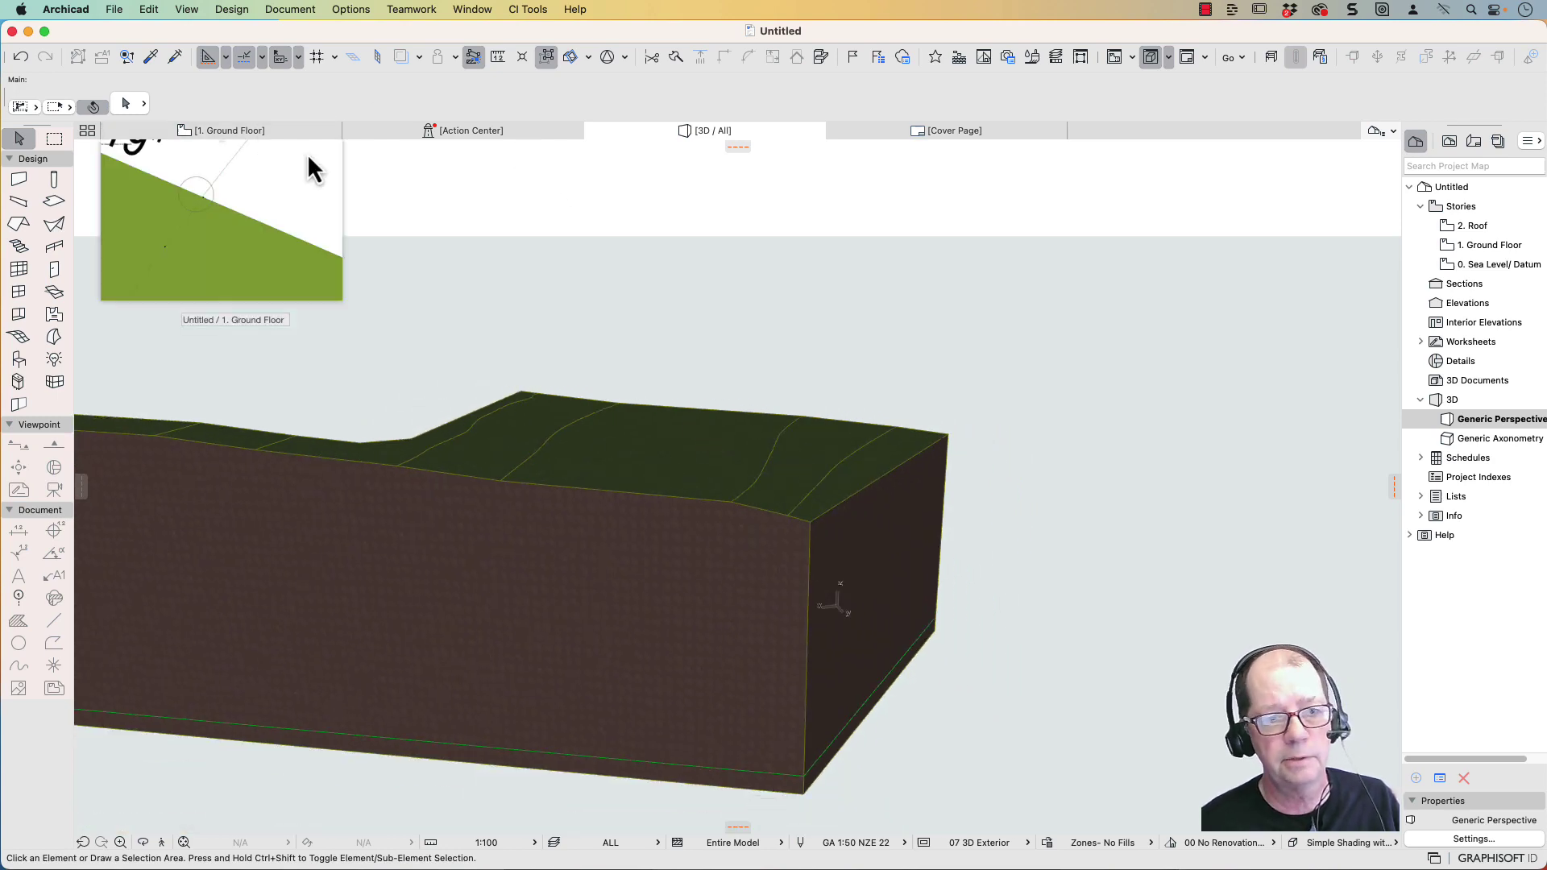
click(285, 135)
scroll(543, 452, down, 10)
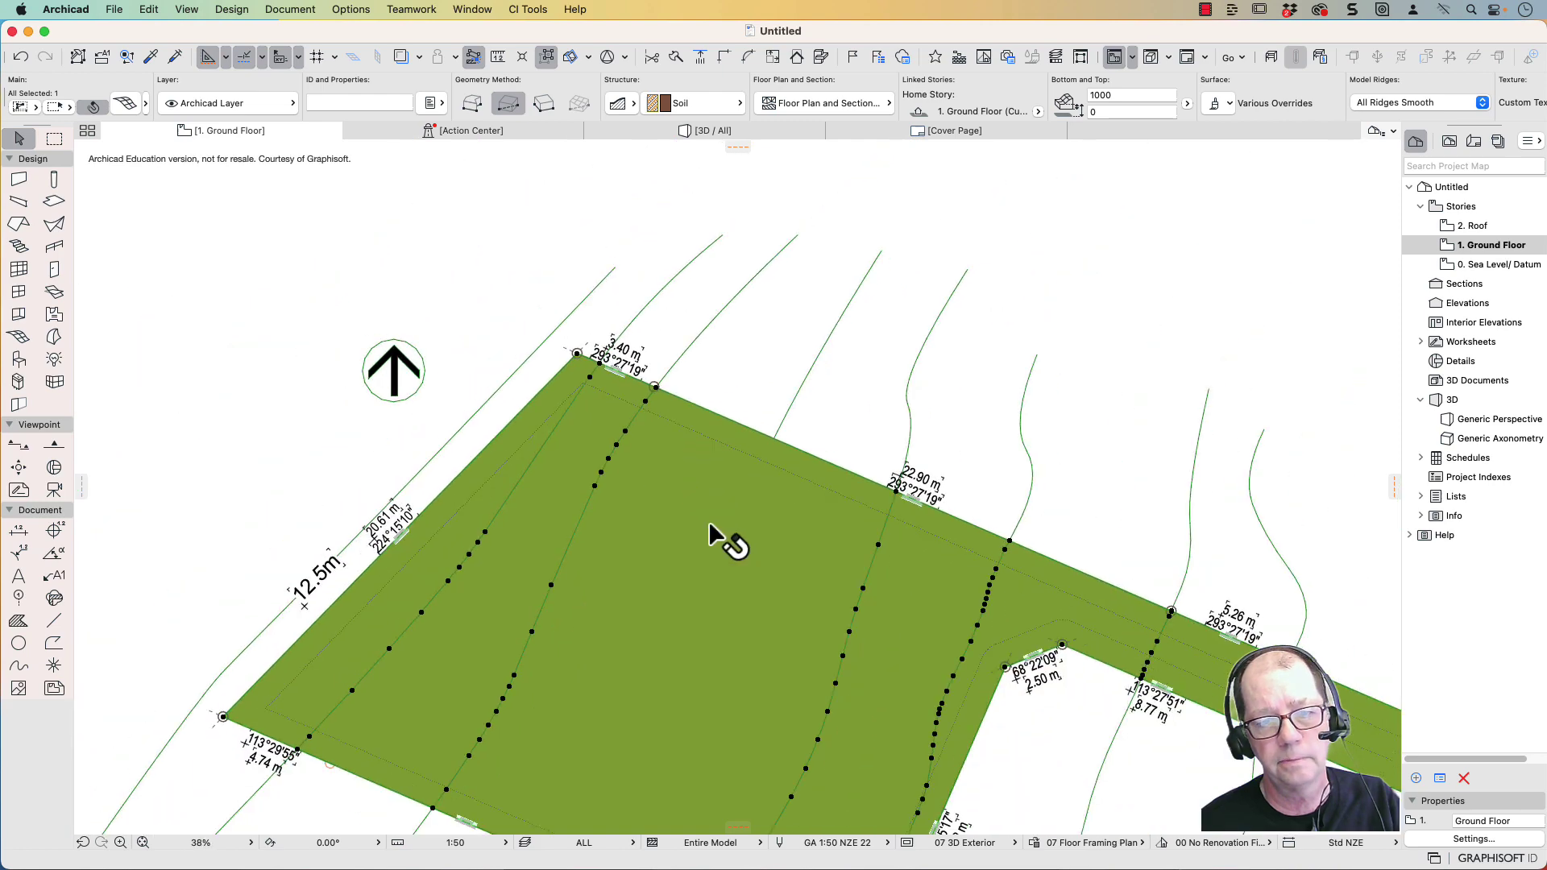
click(708, 535)
key(Escape)
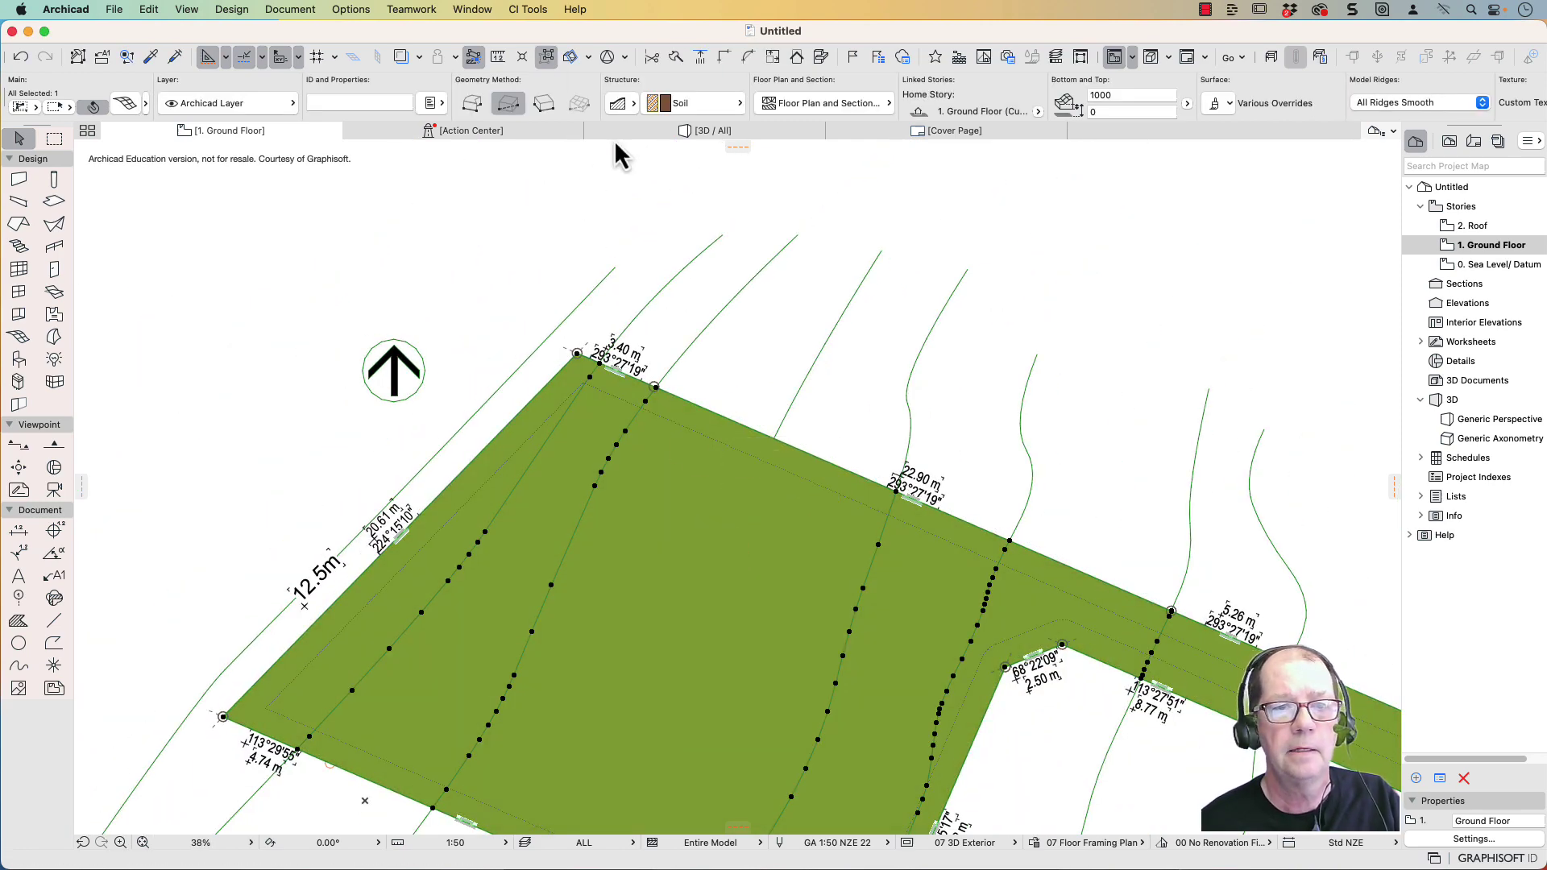
Set the Soil mesh's home story to 0. Sea Level/ Datum and select the site boundary object
click(528, 9)
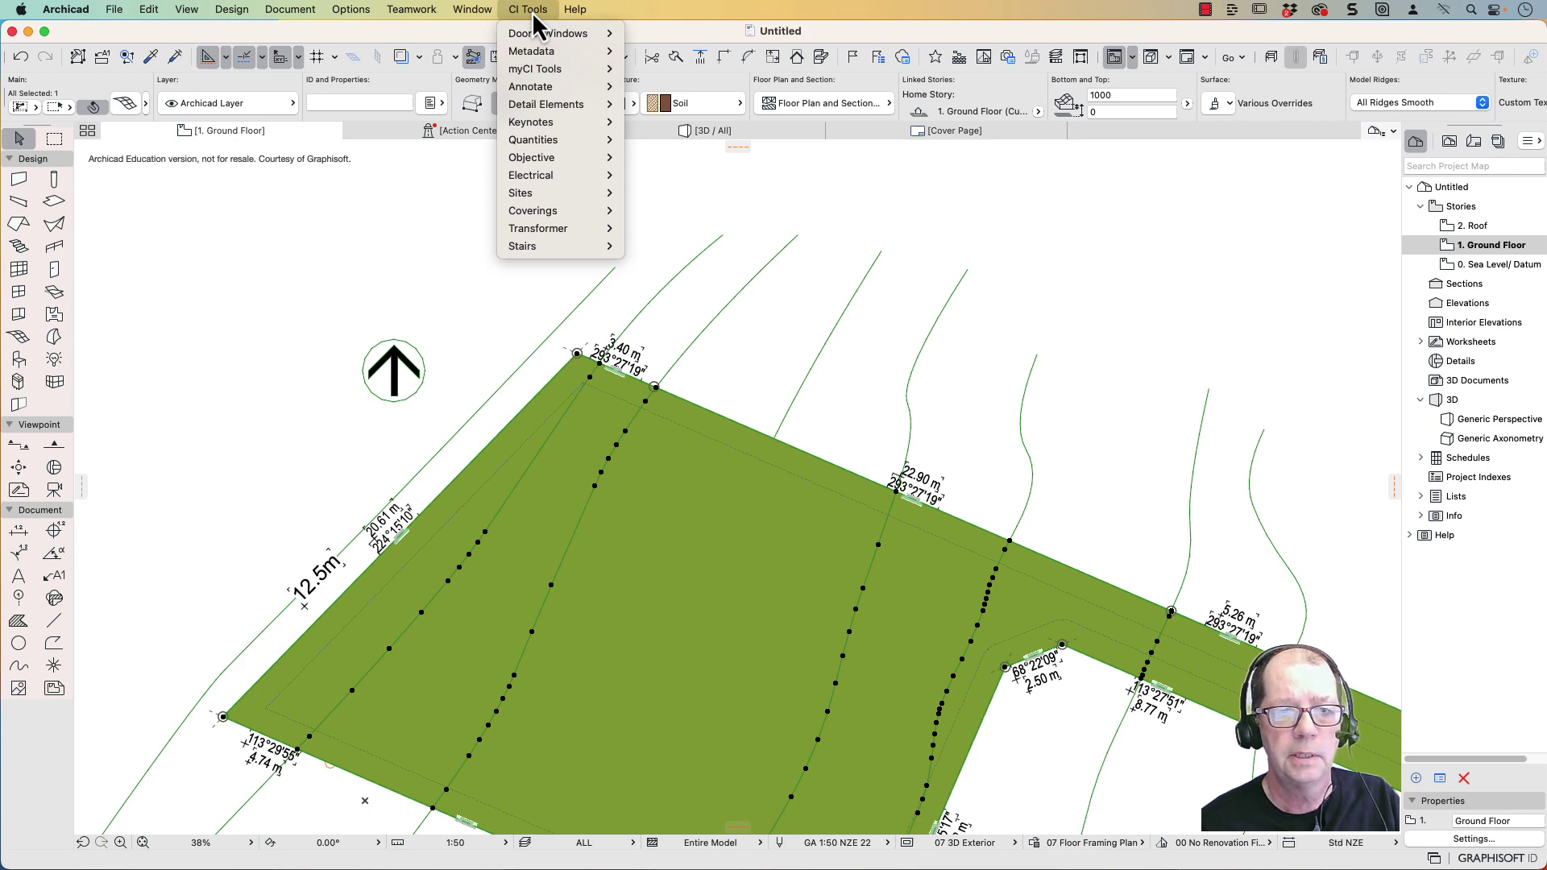
click(944, 297)
scroll(925, 291, down, 5)
scroll(900, 326, right, 4)
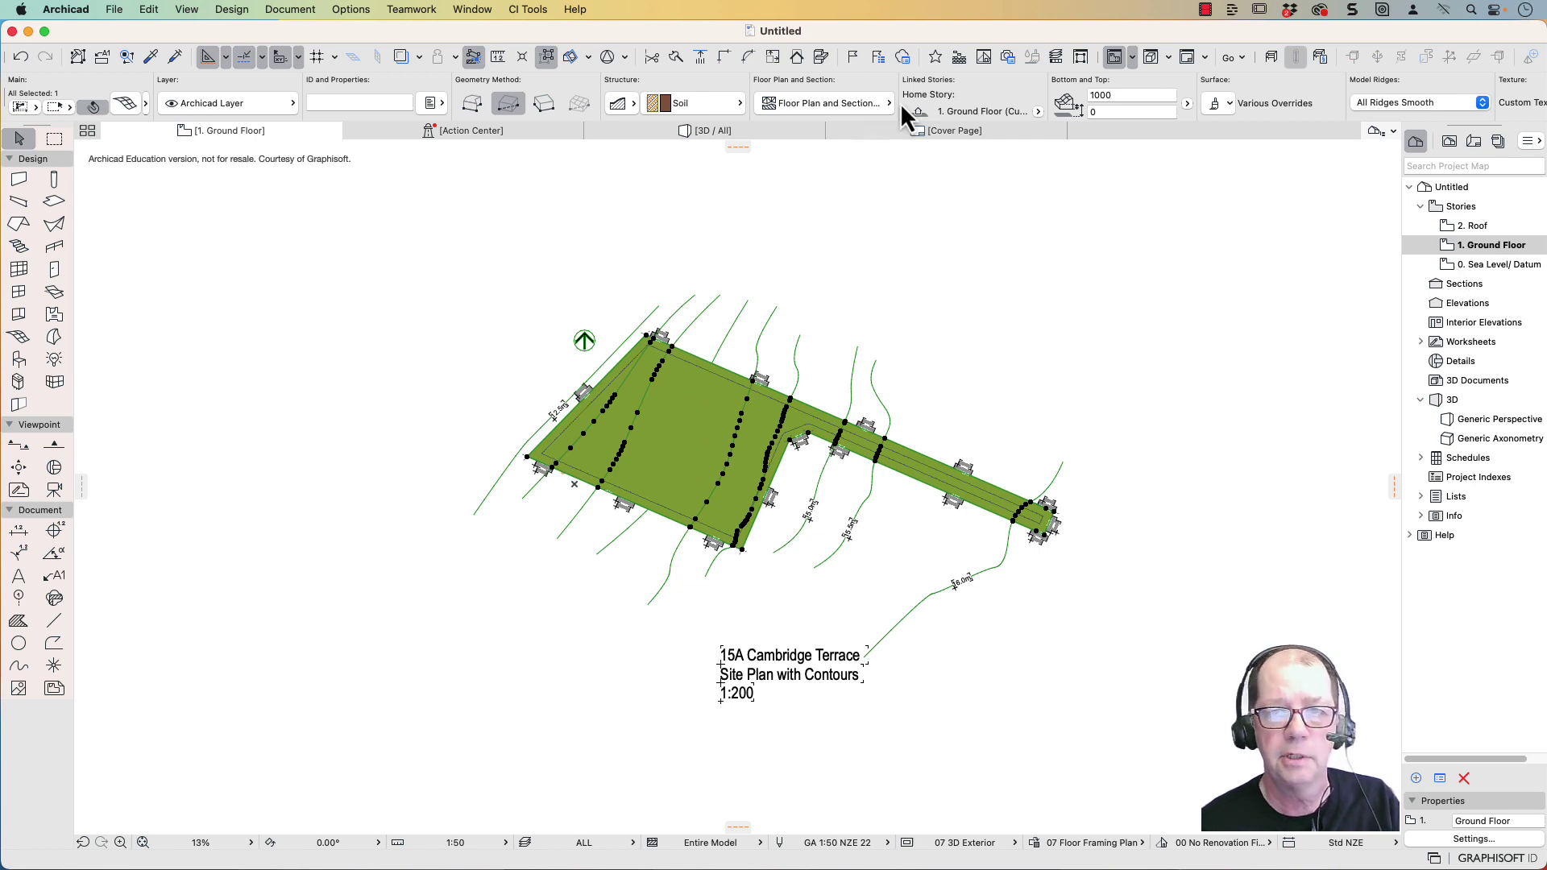
click(1038, 111)
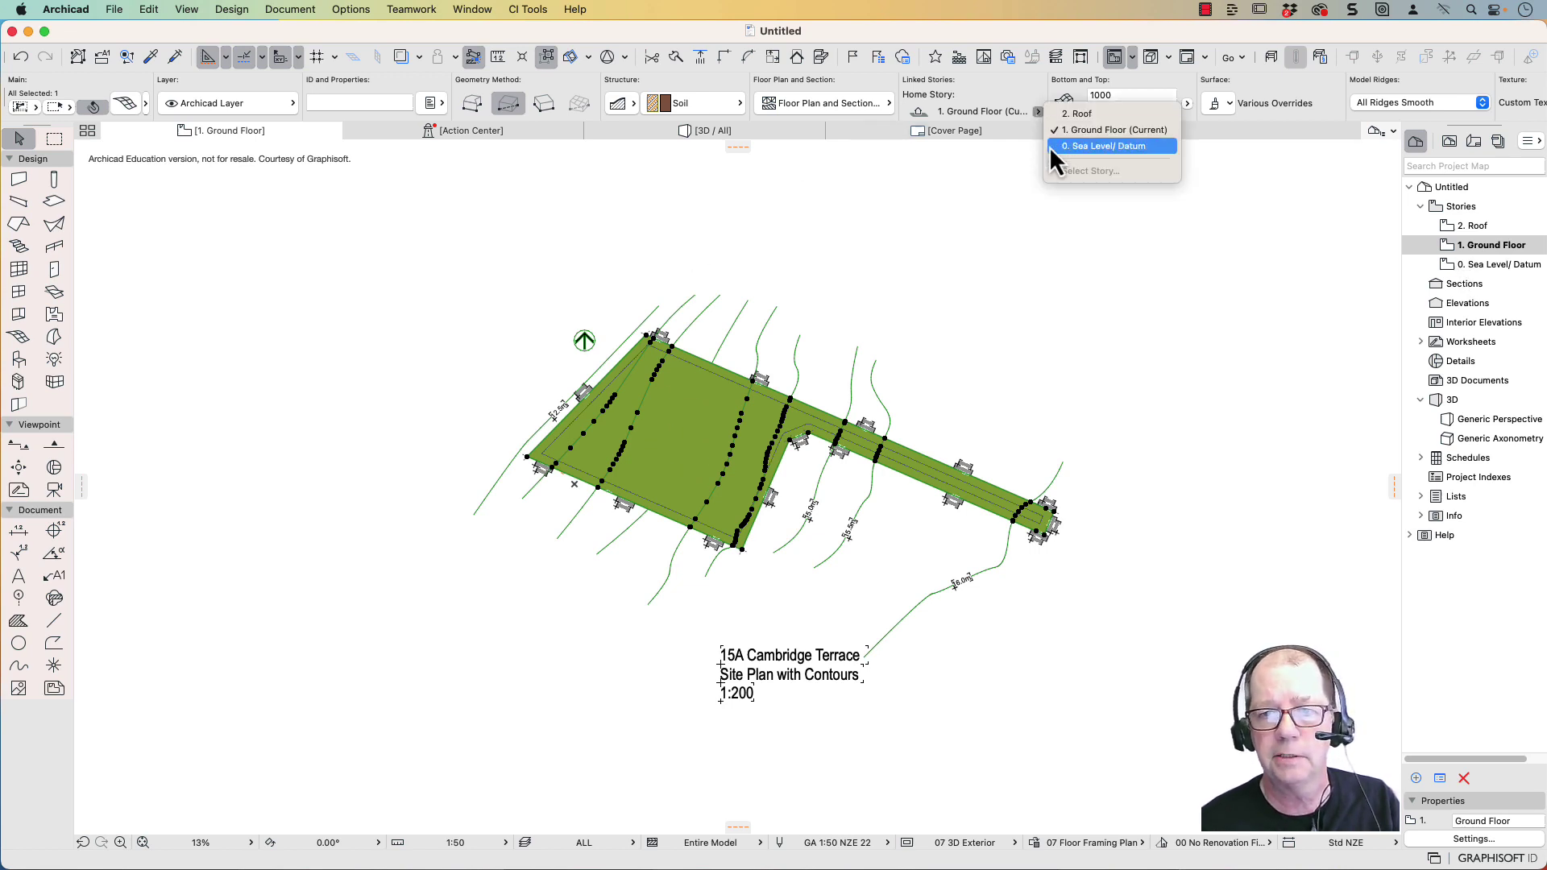
click(1053, 148)
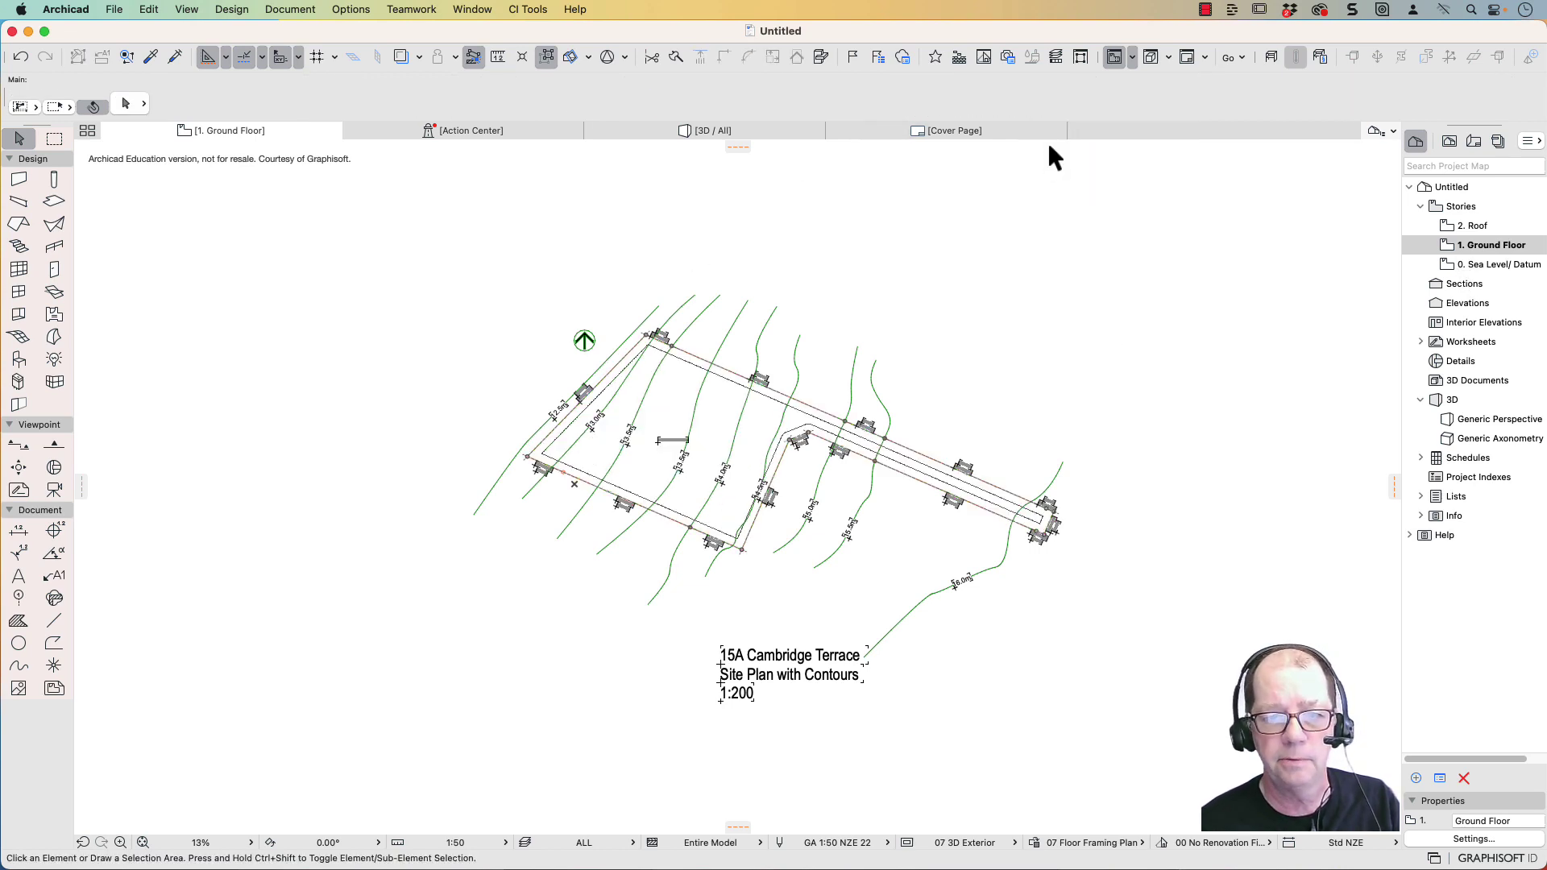
scroll(691, 368, up, 5)
click(689, 371)
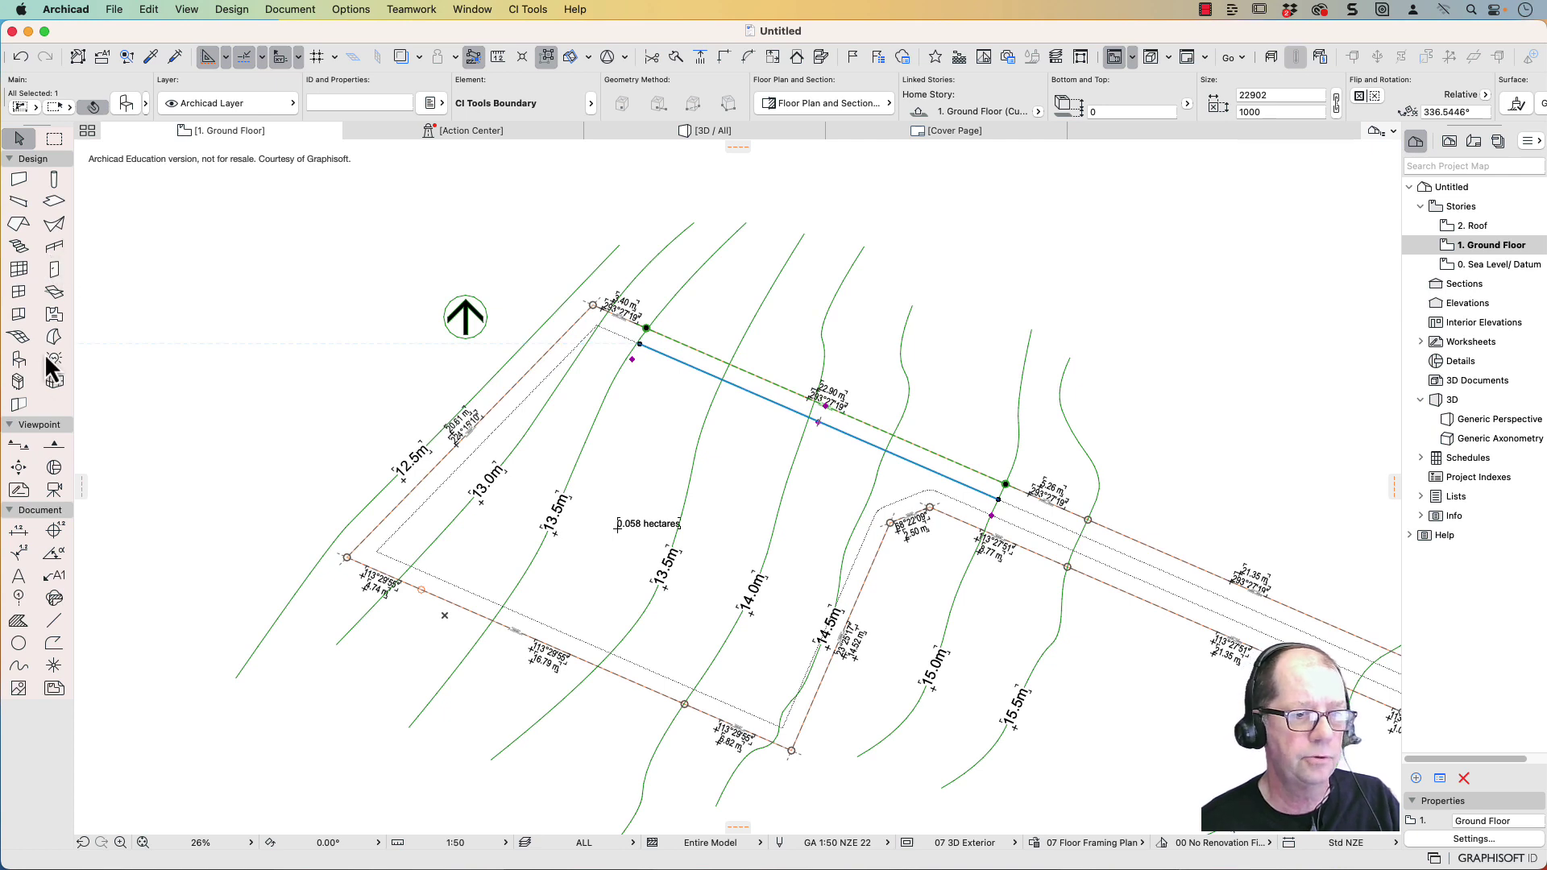
Select all 14 boundary objects with the Object tool and bring up the Home Story list
click(20, 363)
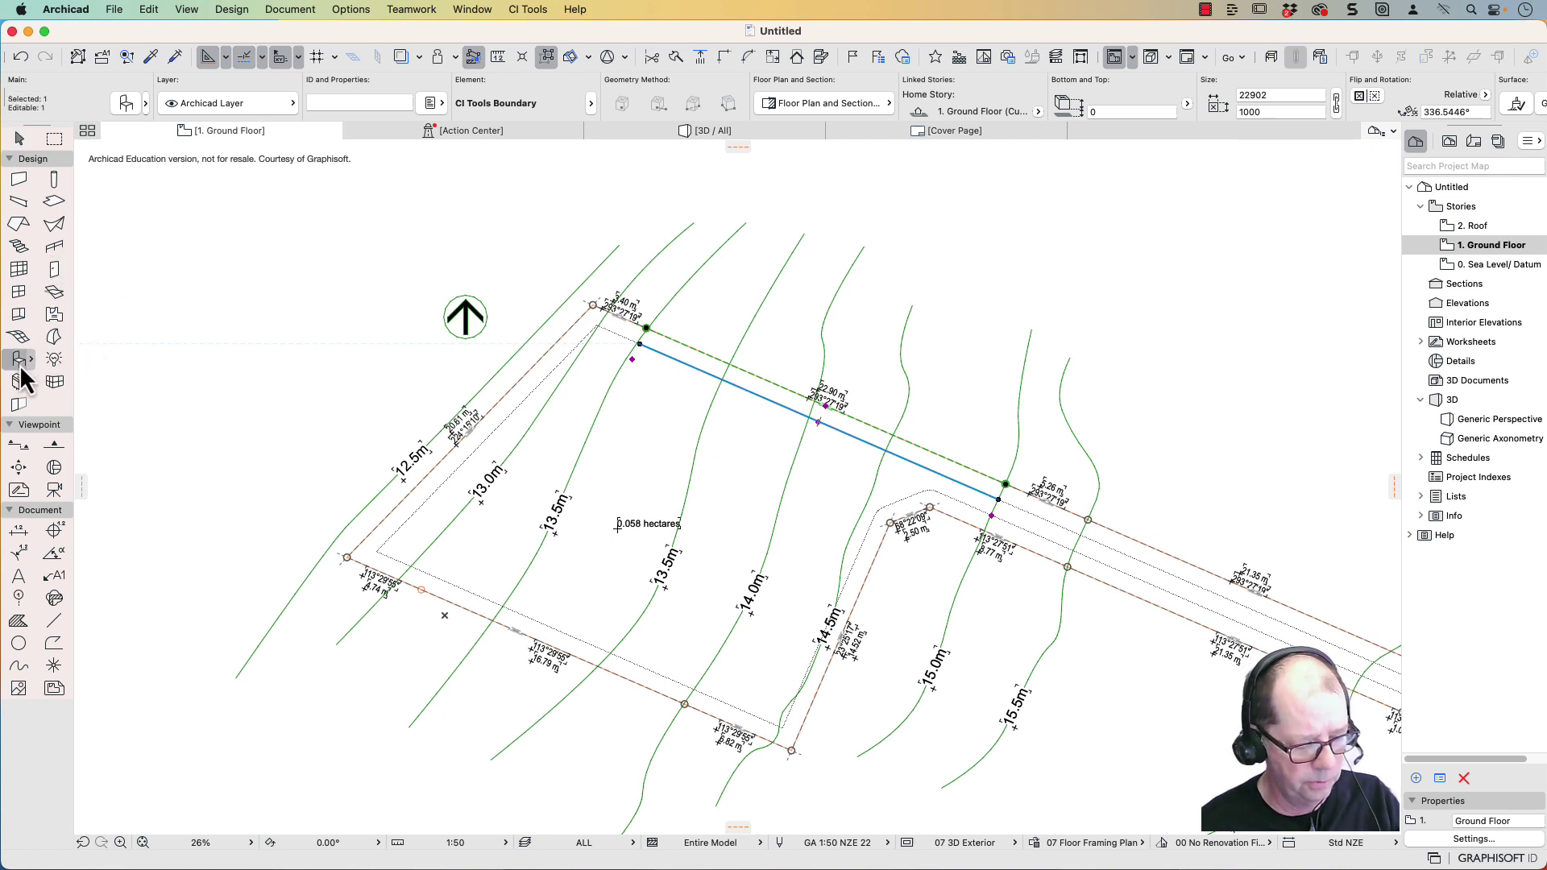
key(super+a)
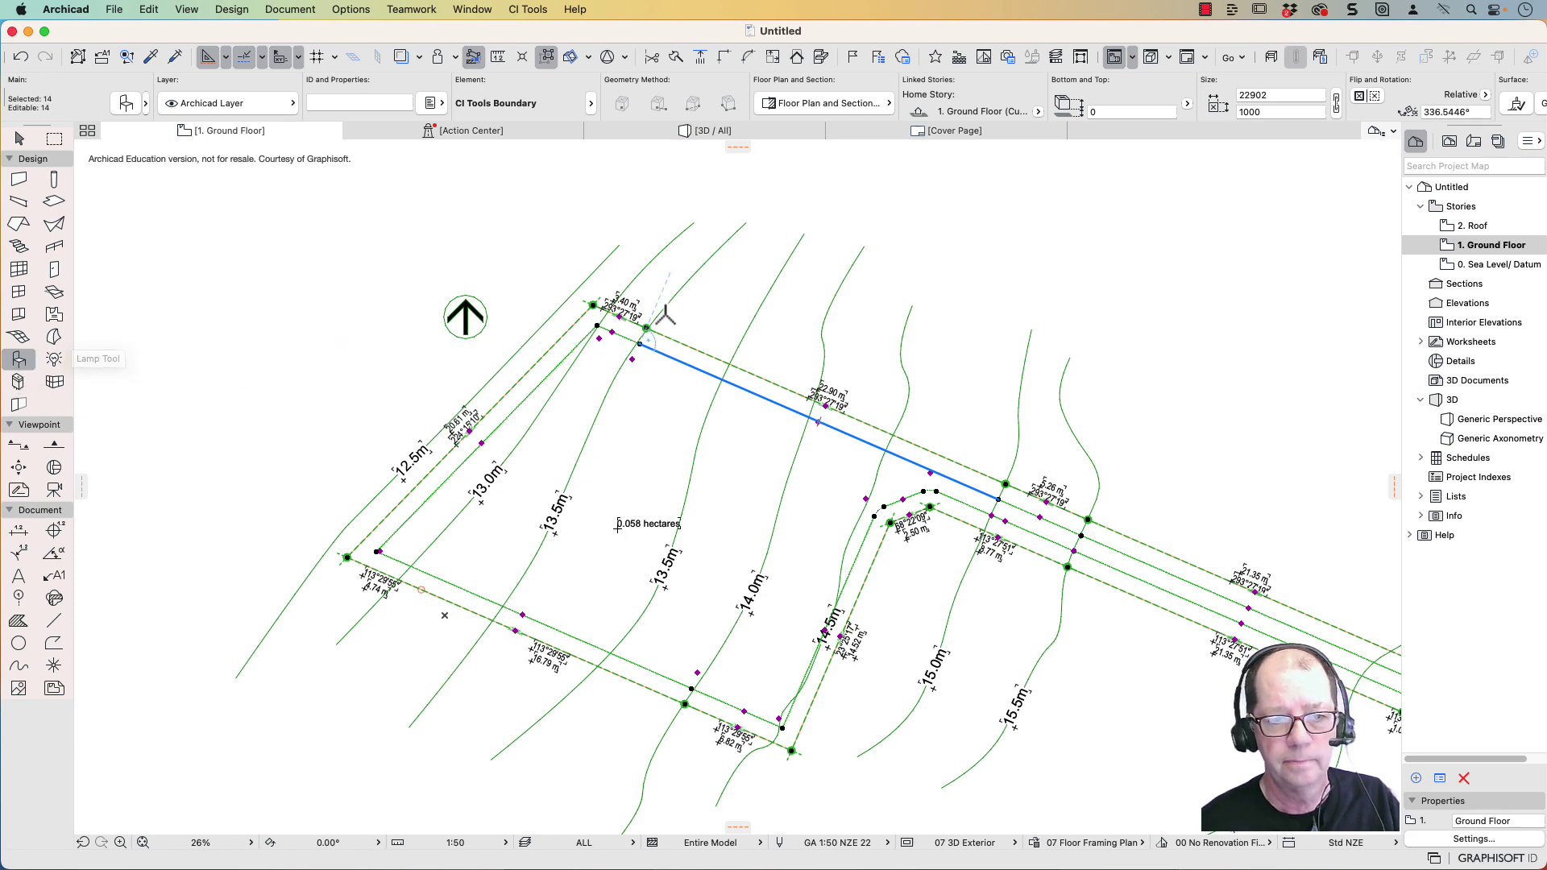
scroll(738, 360, down, 5)
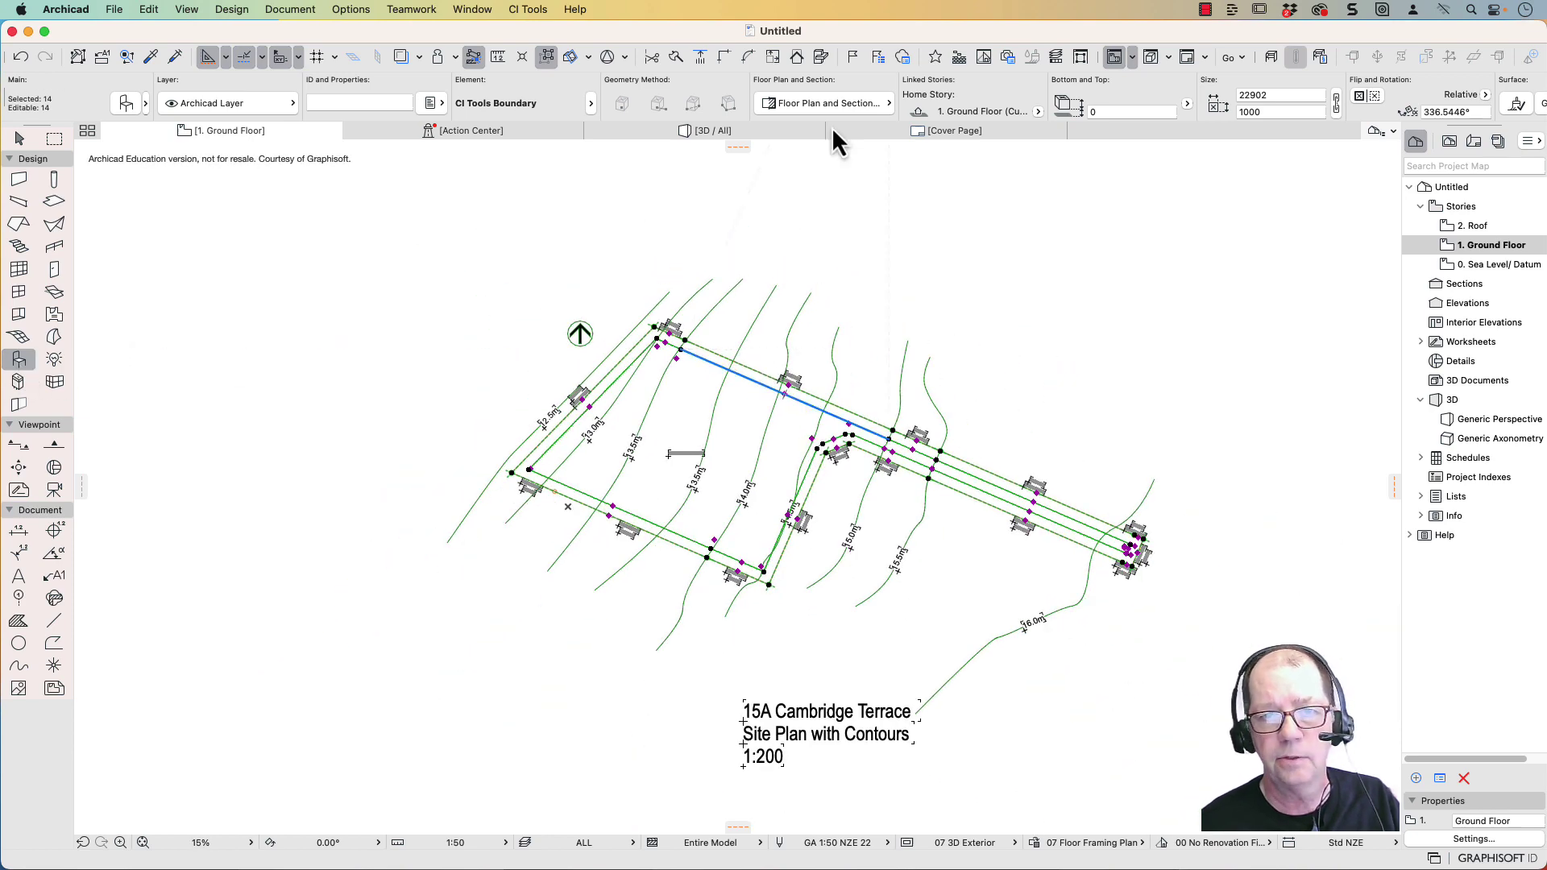
click(1040, 112)
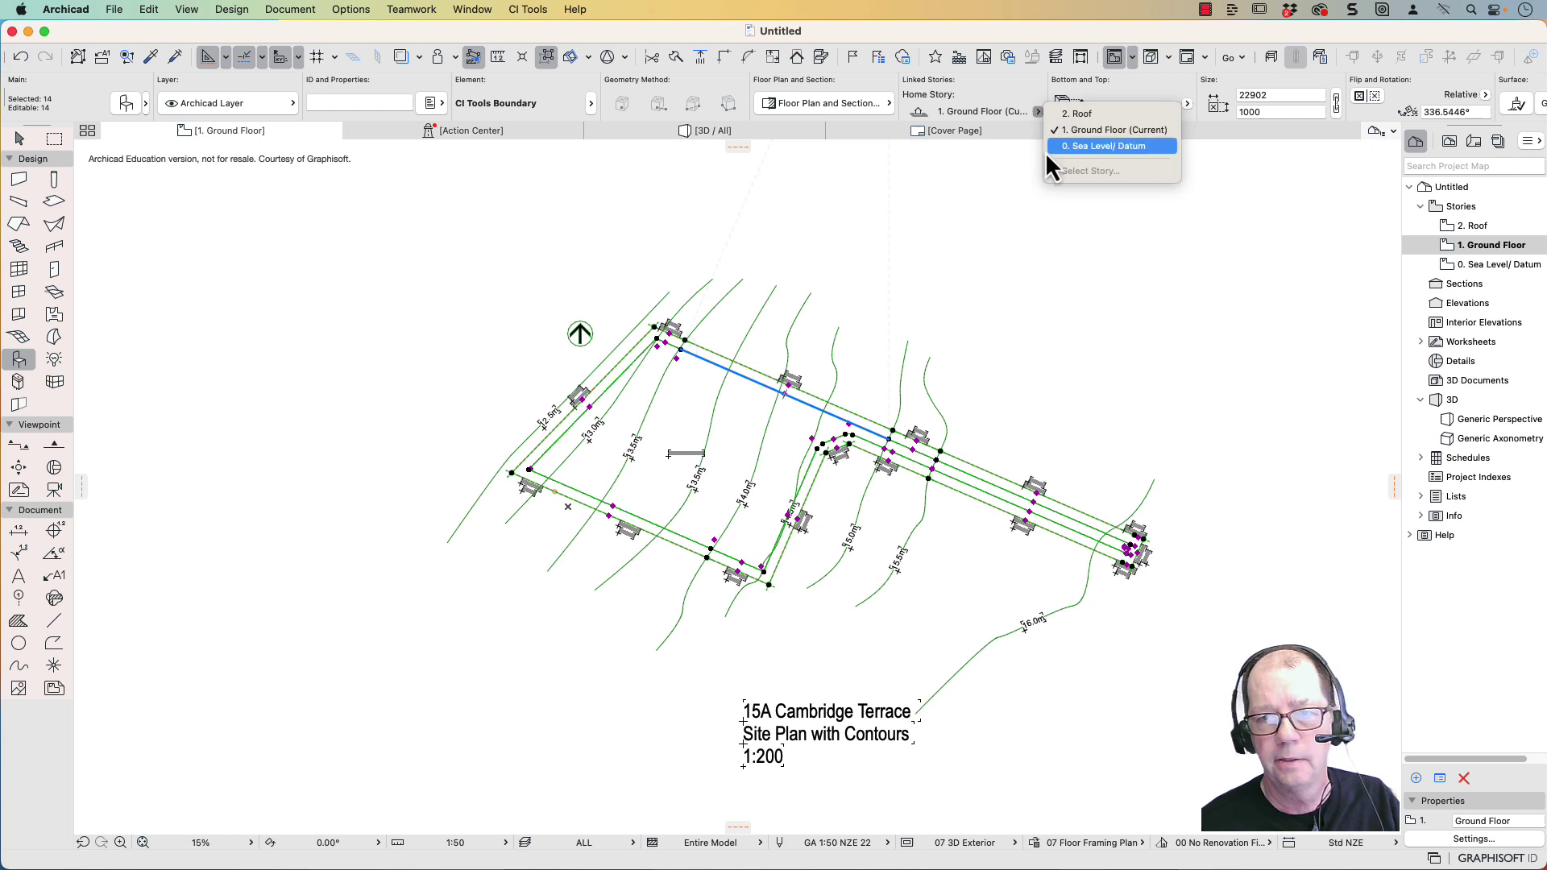
Move the 14 boundaries to 0. Sea Level/ Datum and put them on layer Des: Site Boundaries
click(1052, 146)
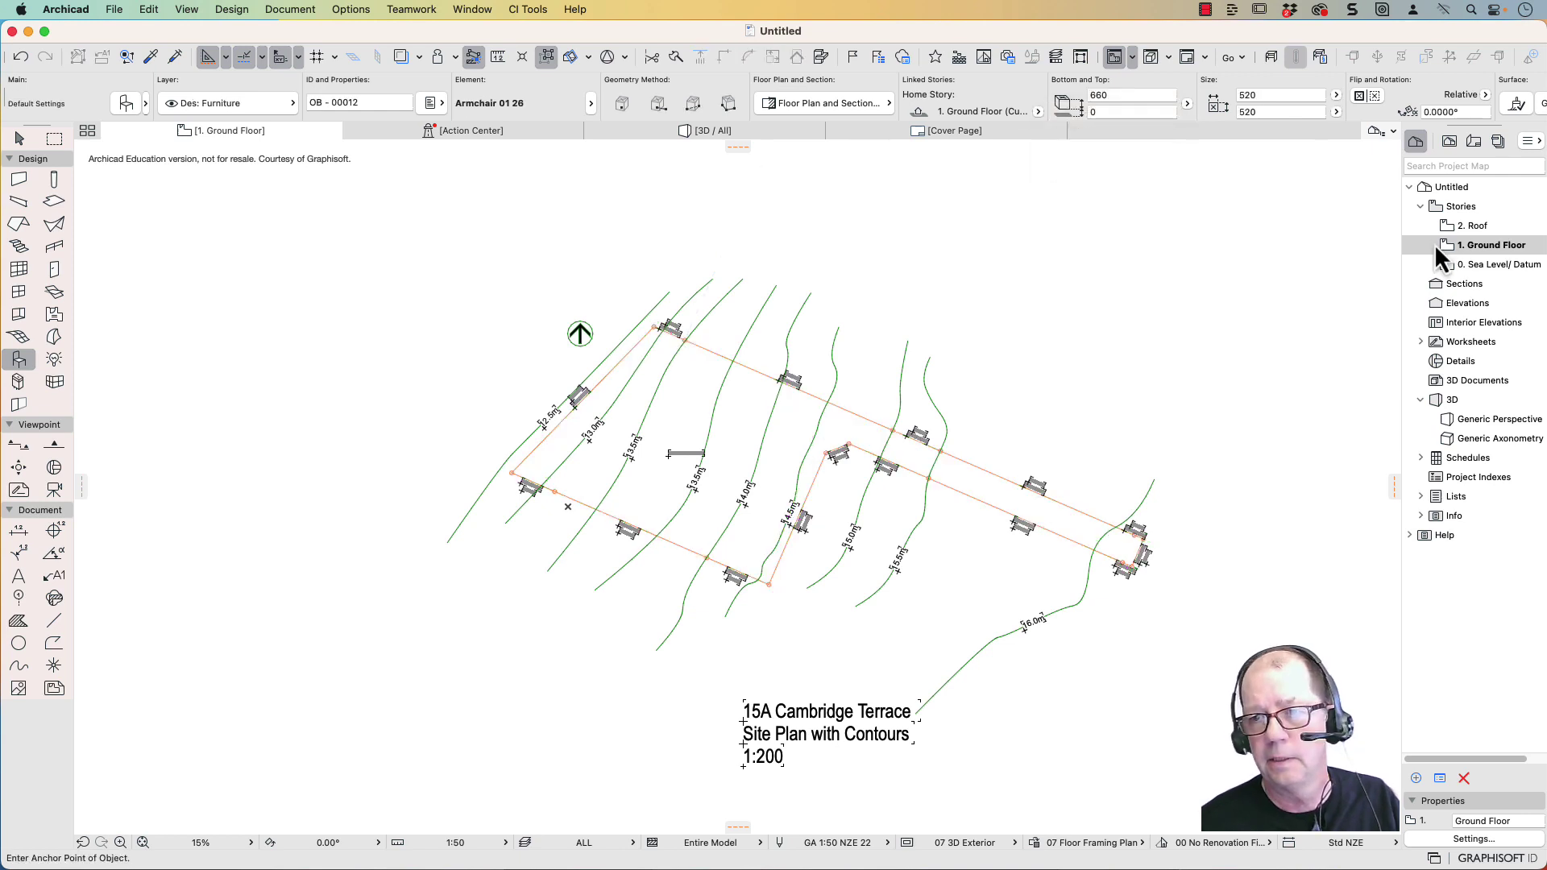
double_click(1449, 269)
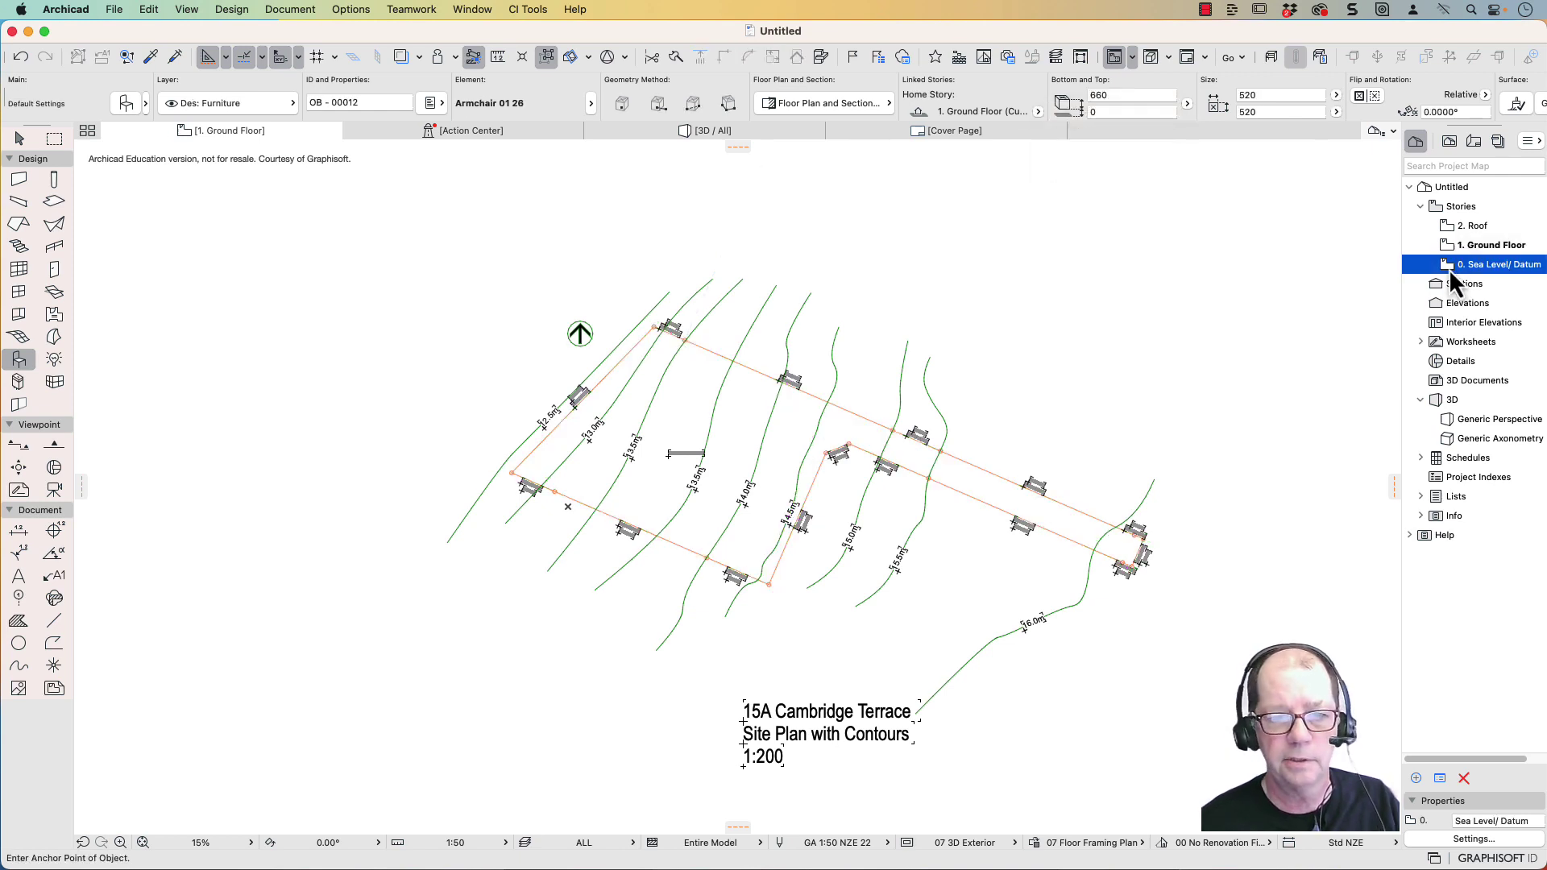
scroll(802, 318, up, 5)
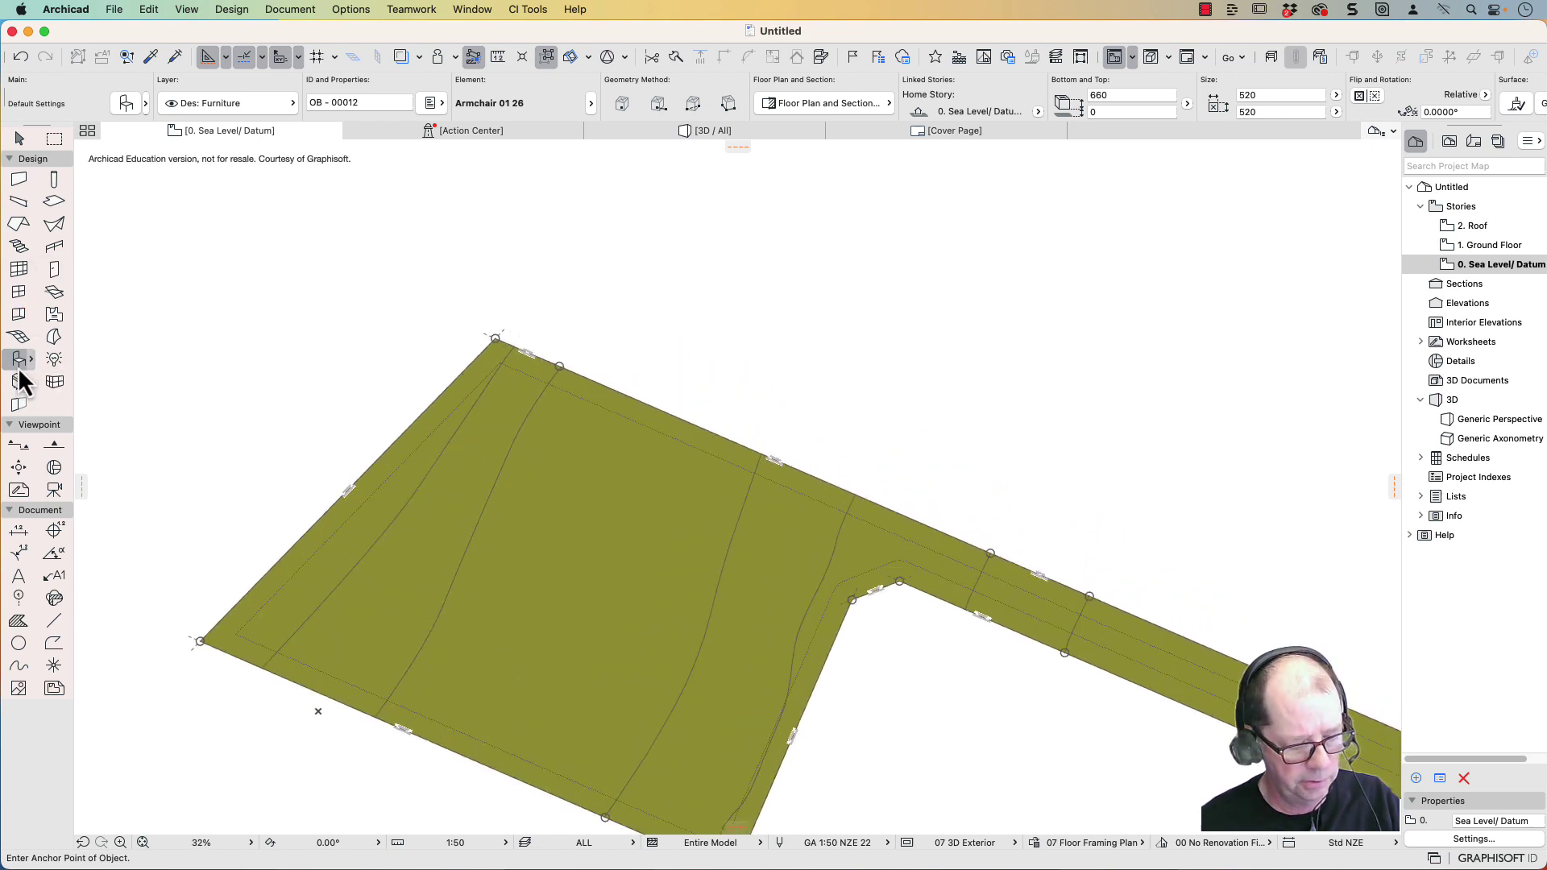
key(super+a)
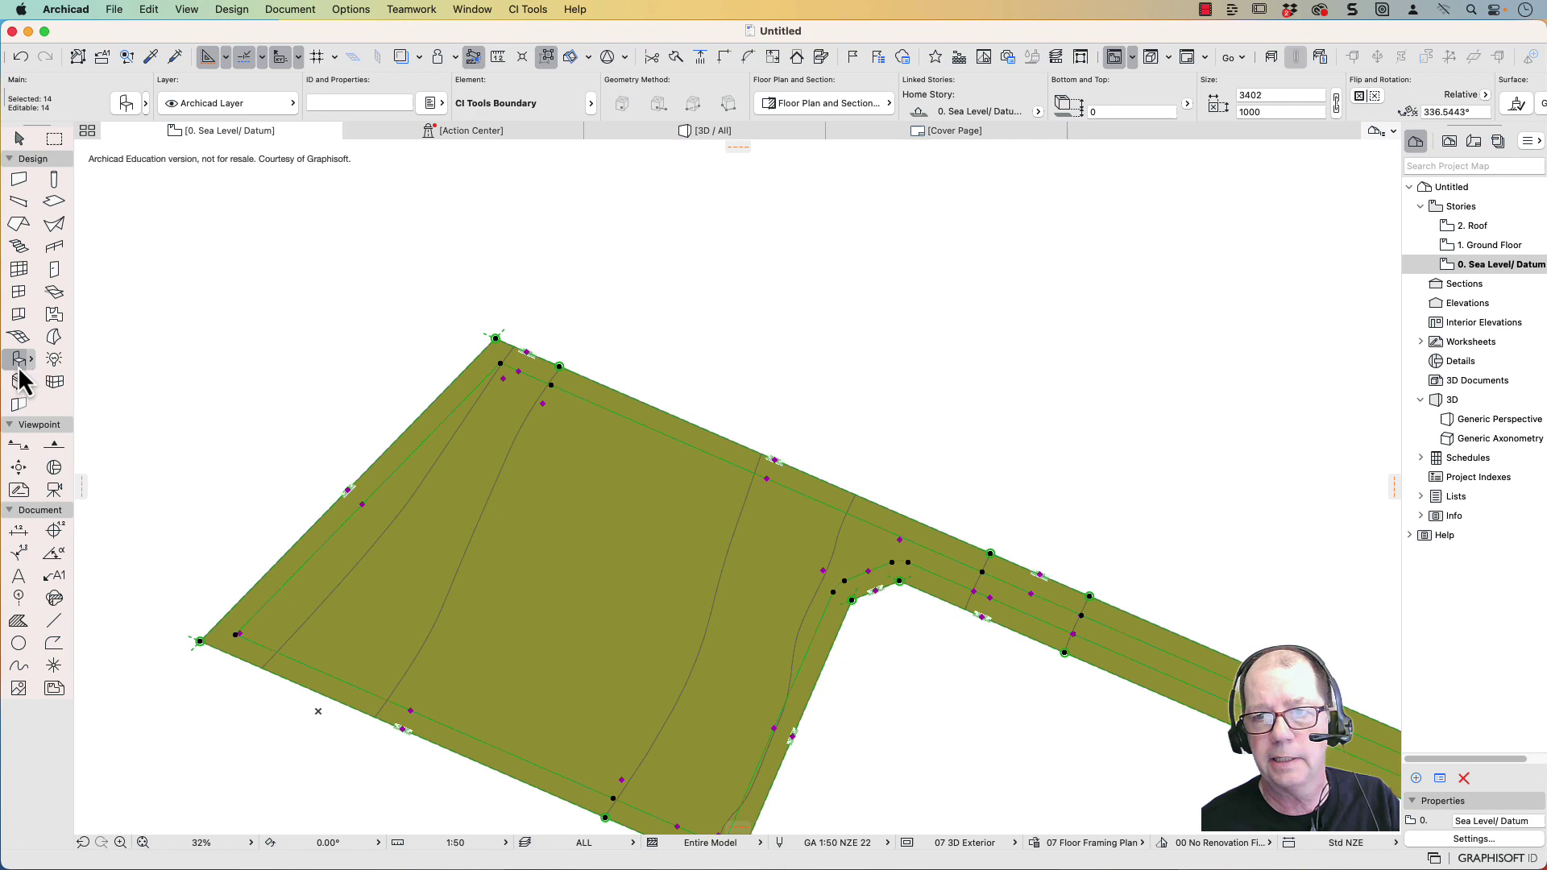
click(292, 104)
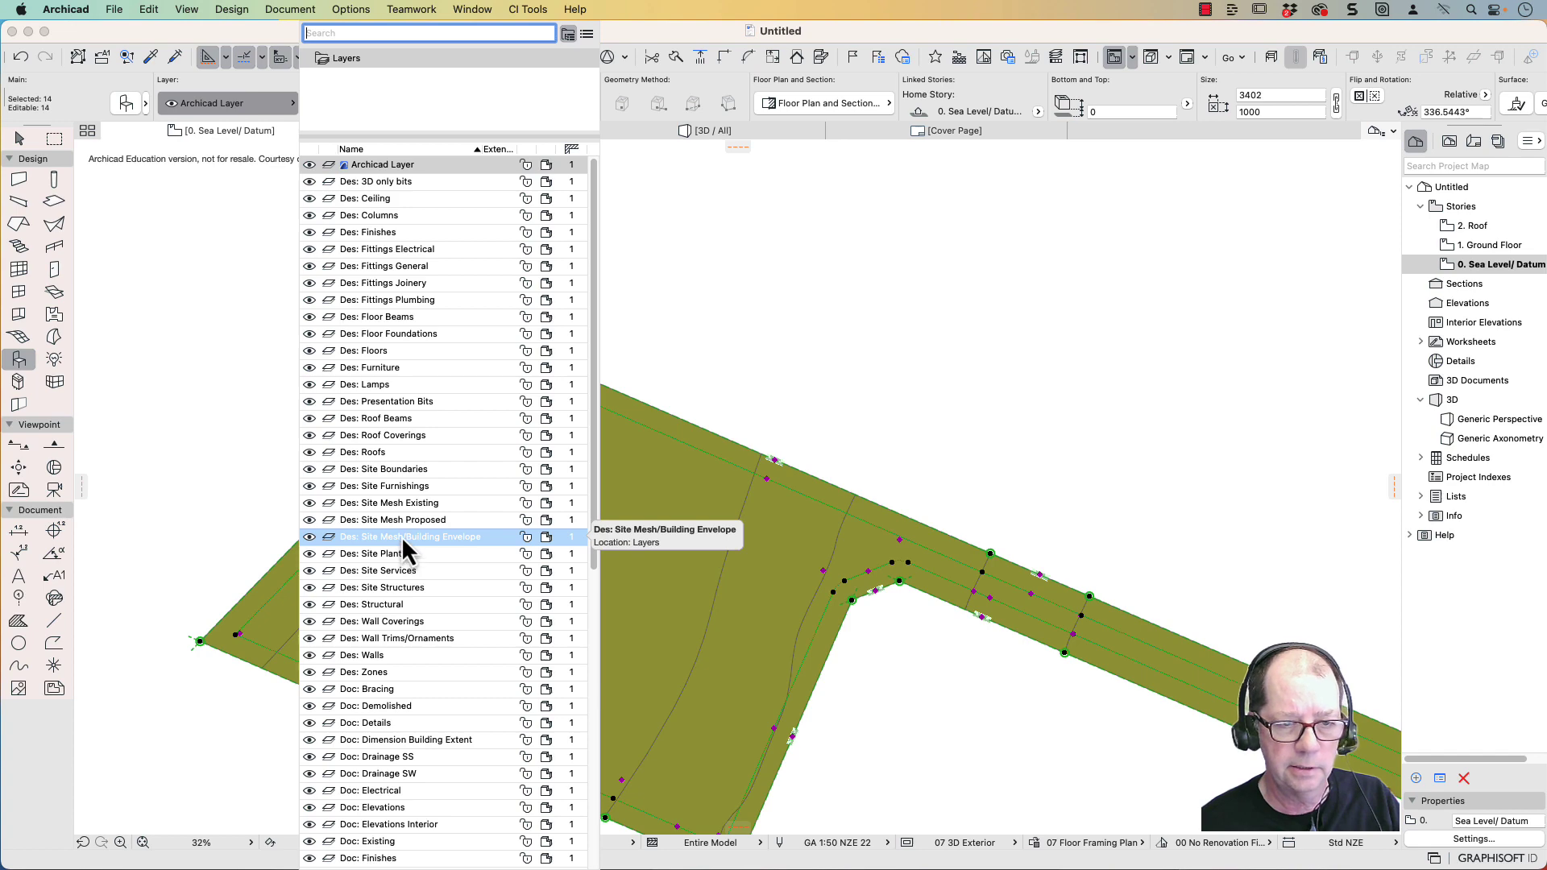
click(396, 476)
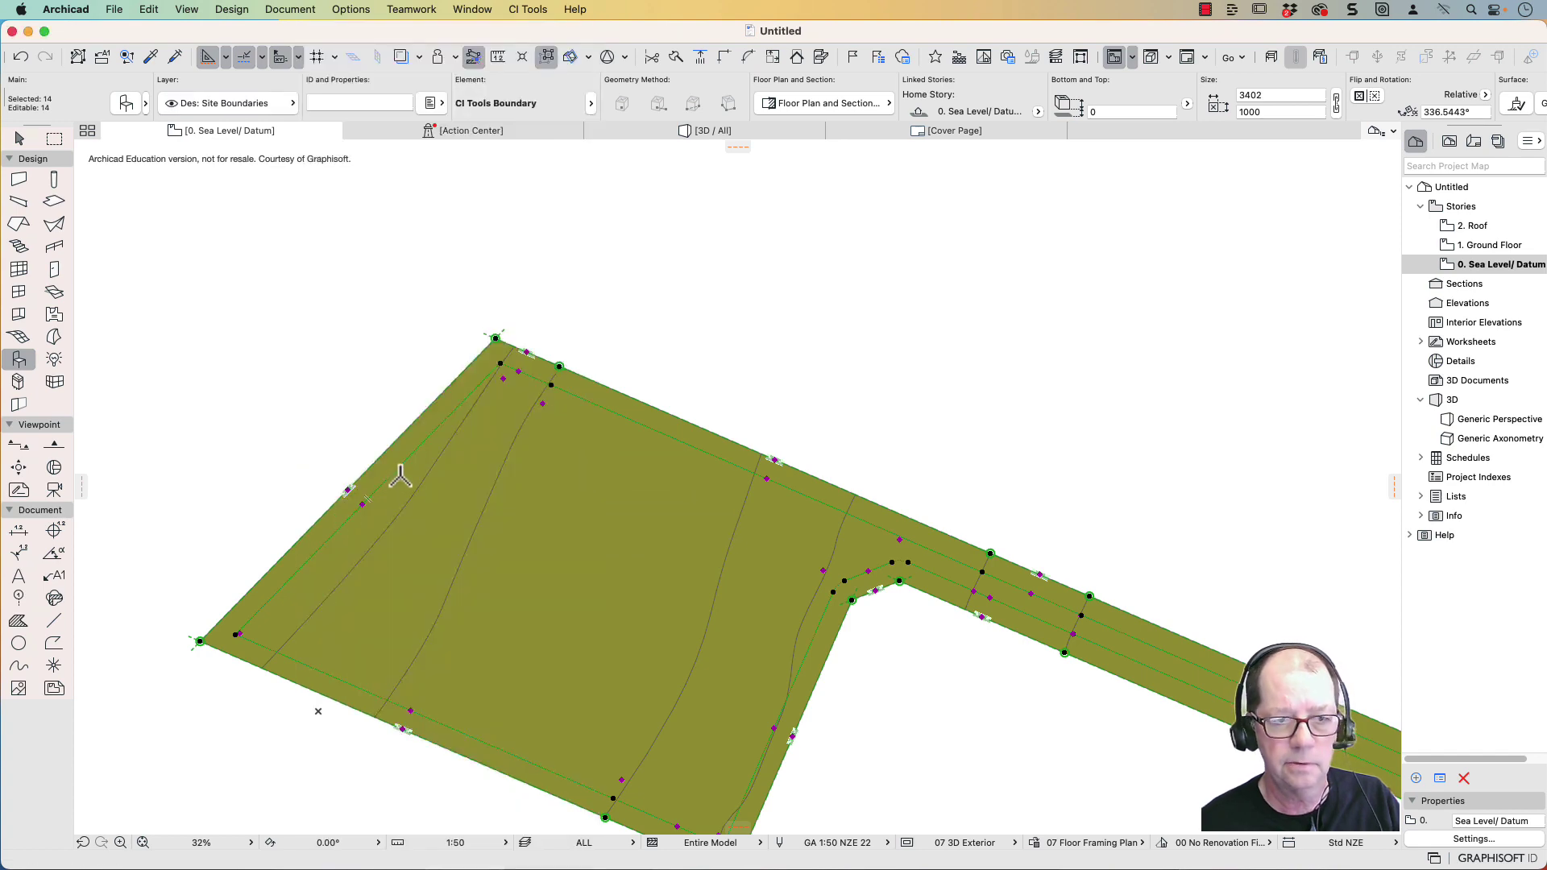
Set the boundary objects to show on Home & One Story Up
key(super+t)
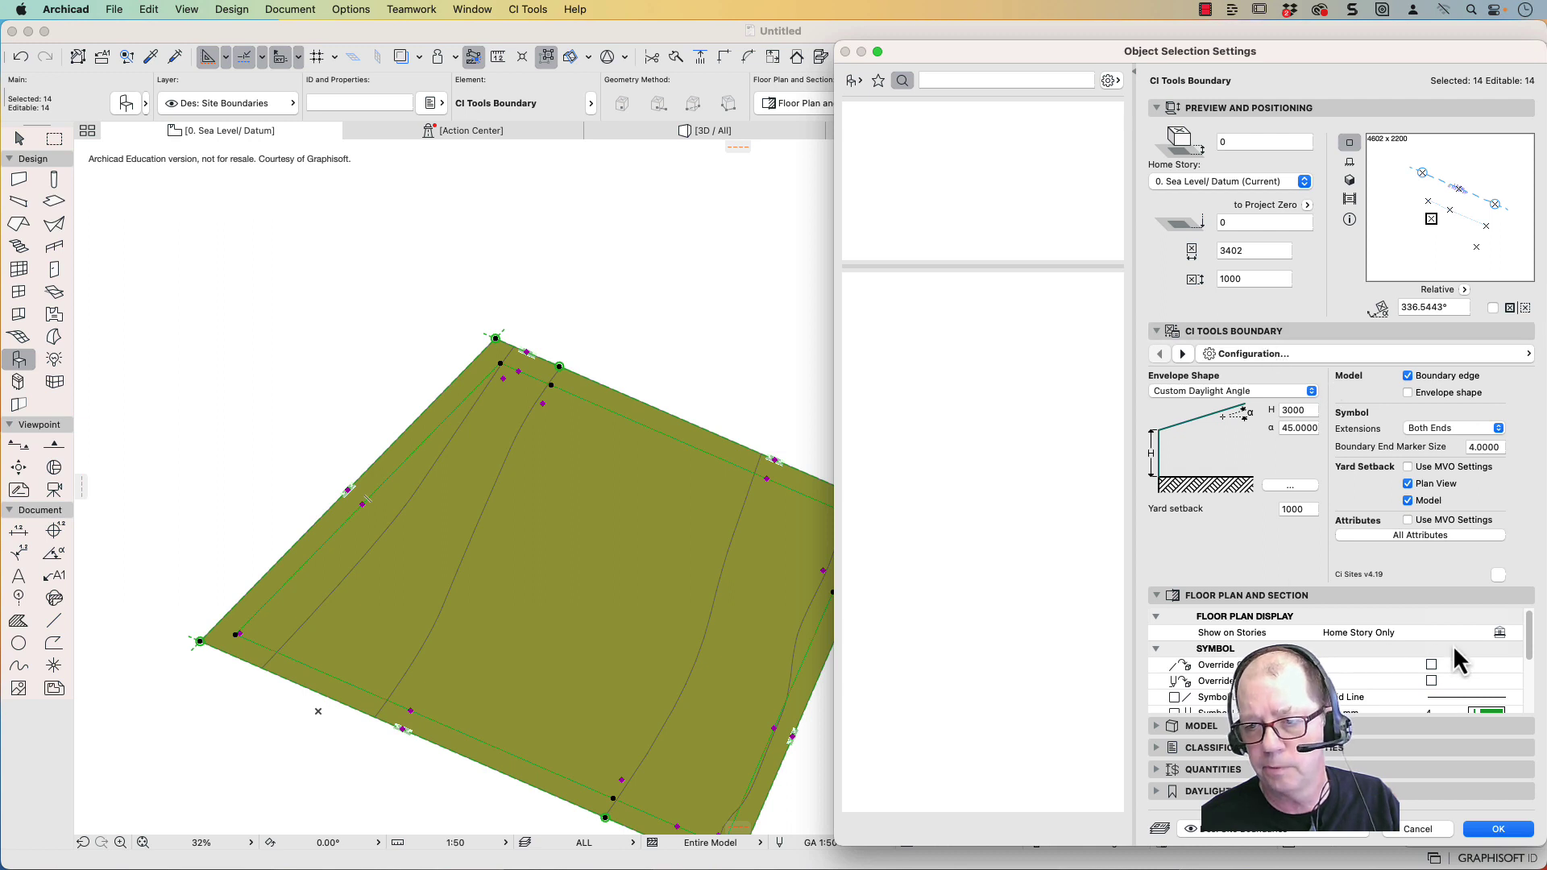
click(1499, 633)
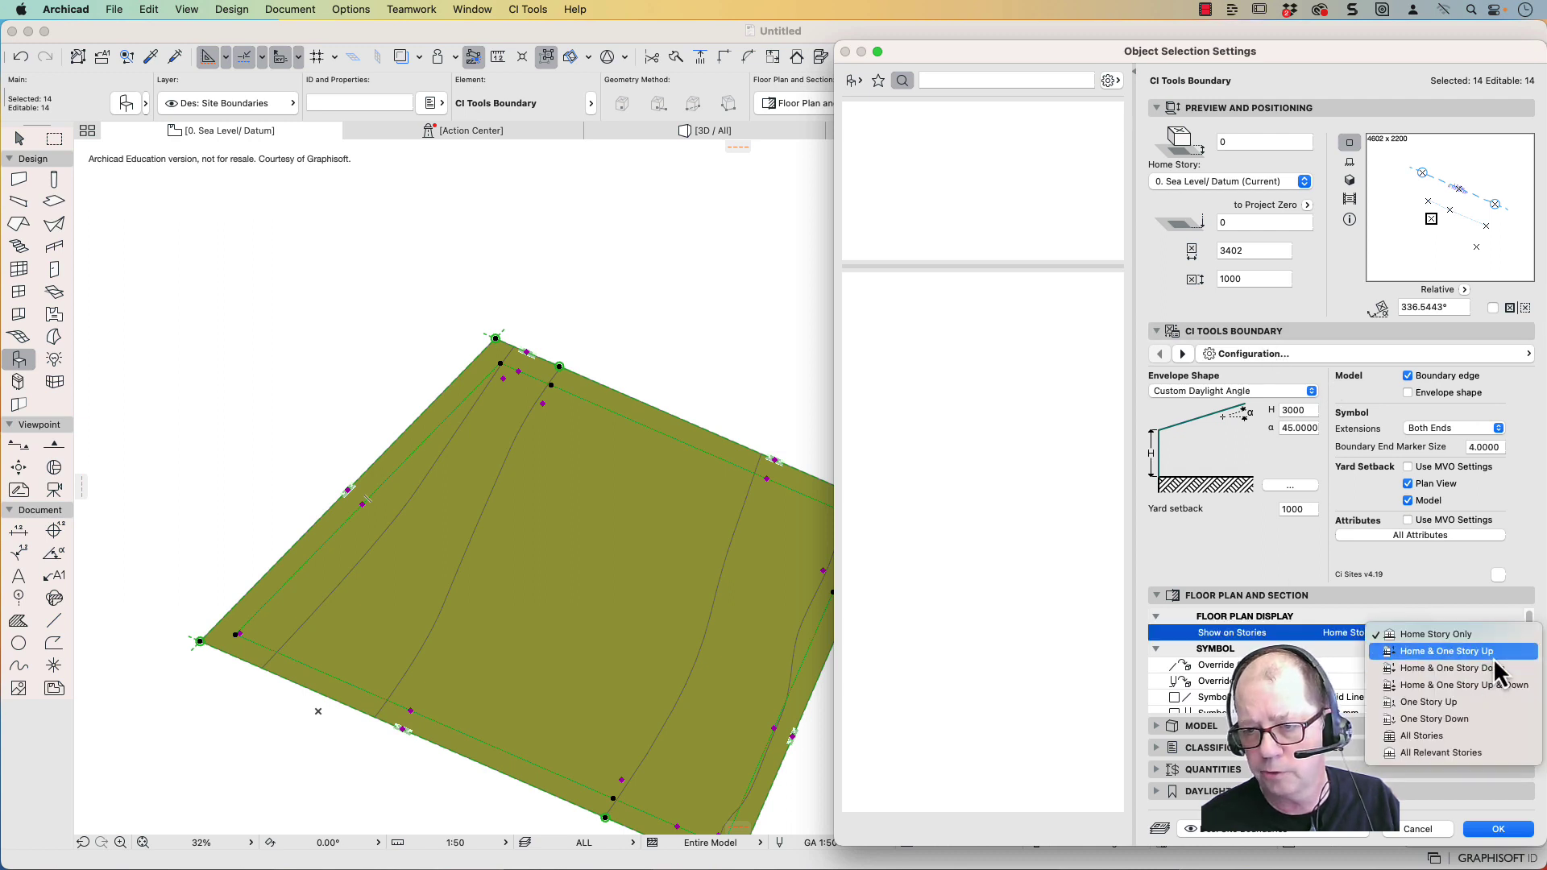
click(1492, 654)
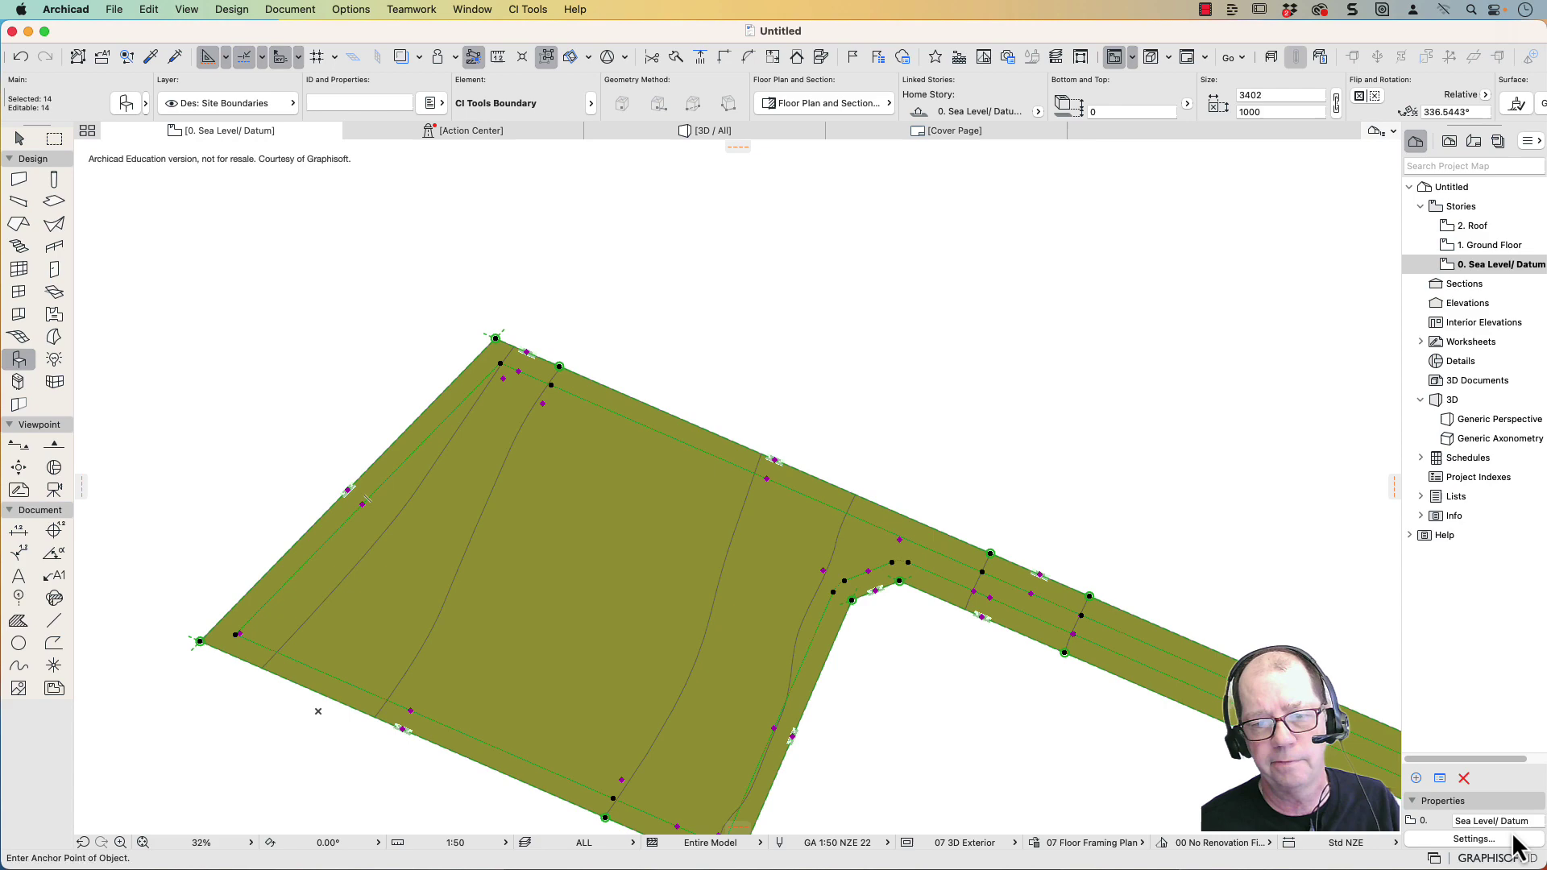
Open the Ground Floor plan and inspect the green contours and the 12.5m and 13.0m labels
double_click(1481, 244)
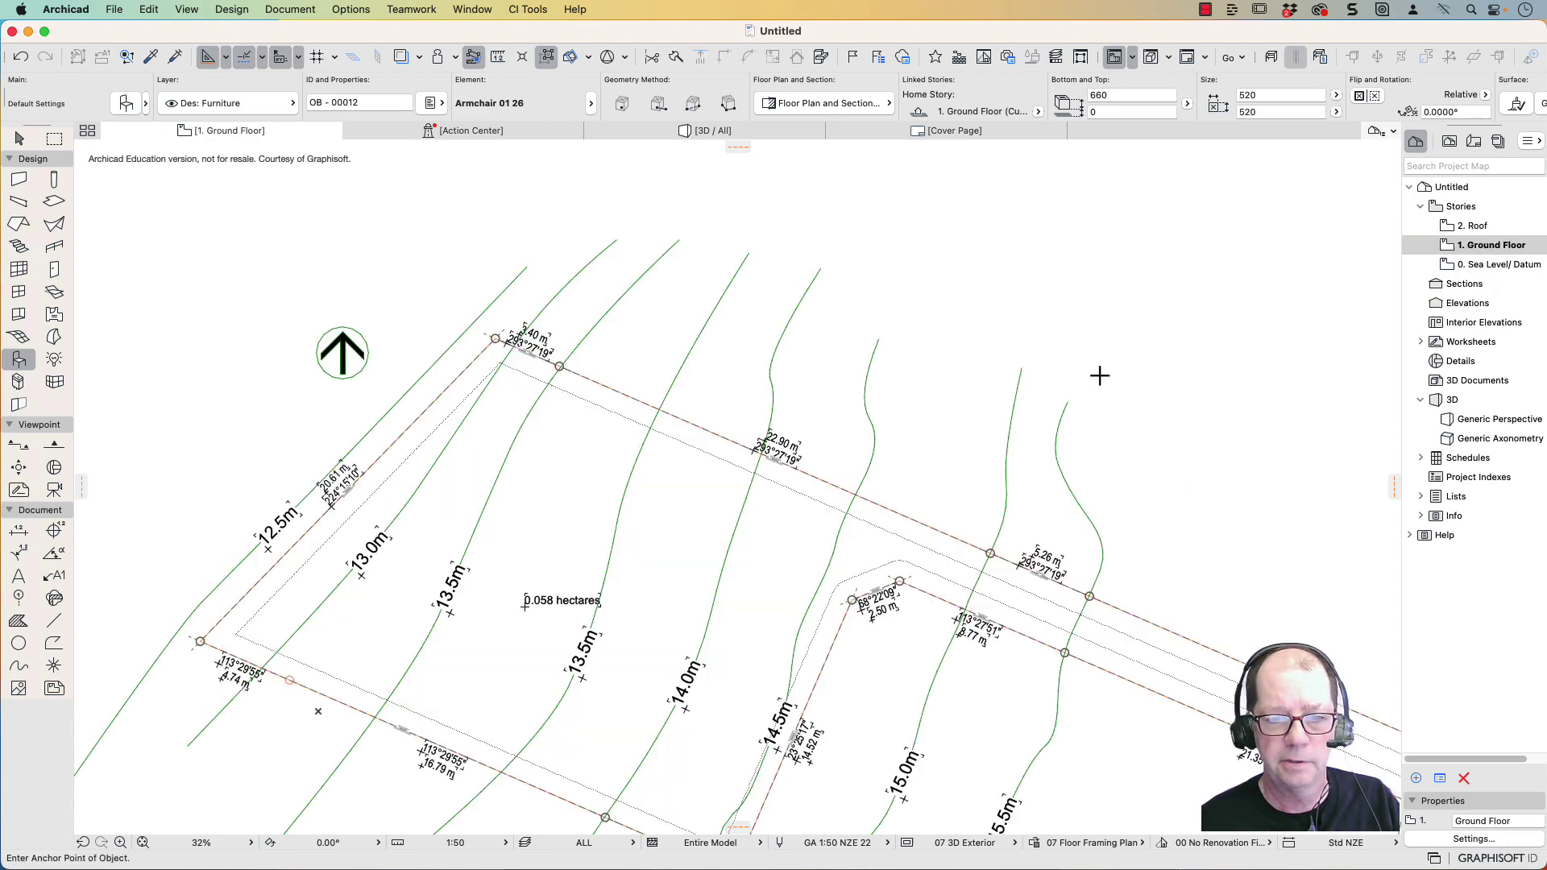
scroll(827, 492, down, 3)
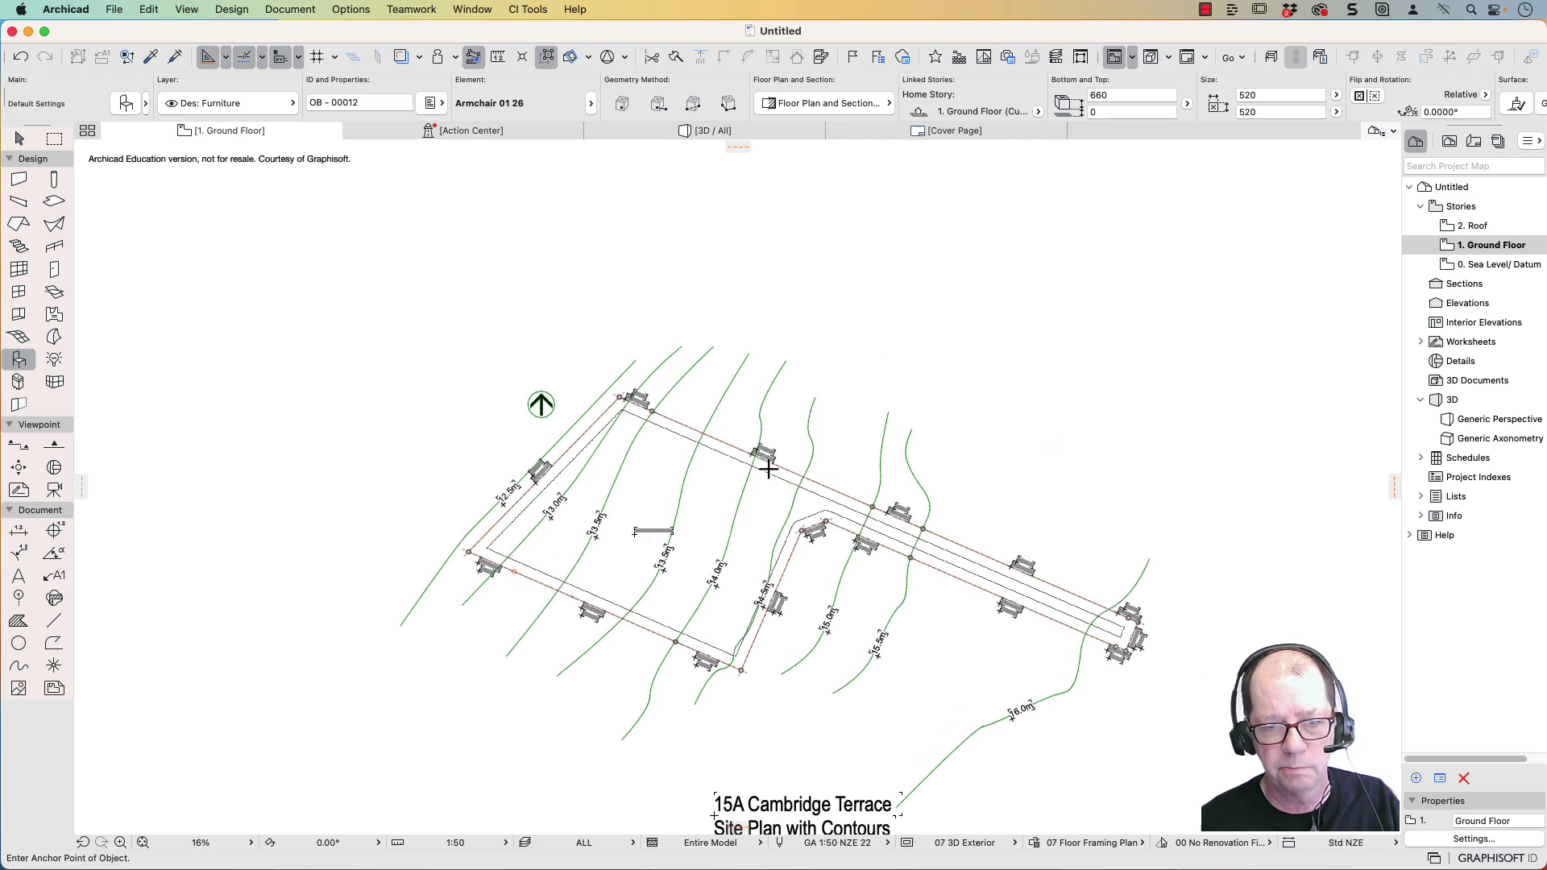
scroll(827, 491, up, 5)
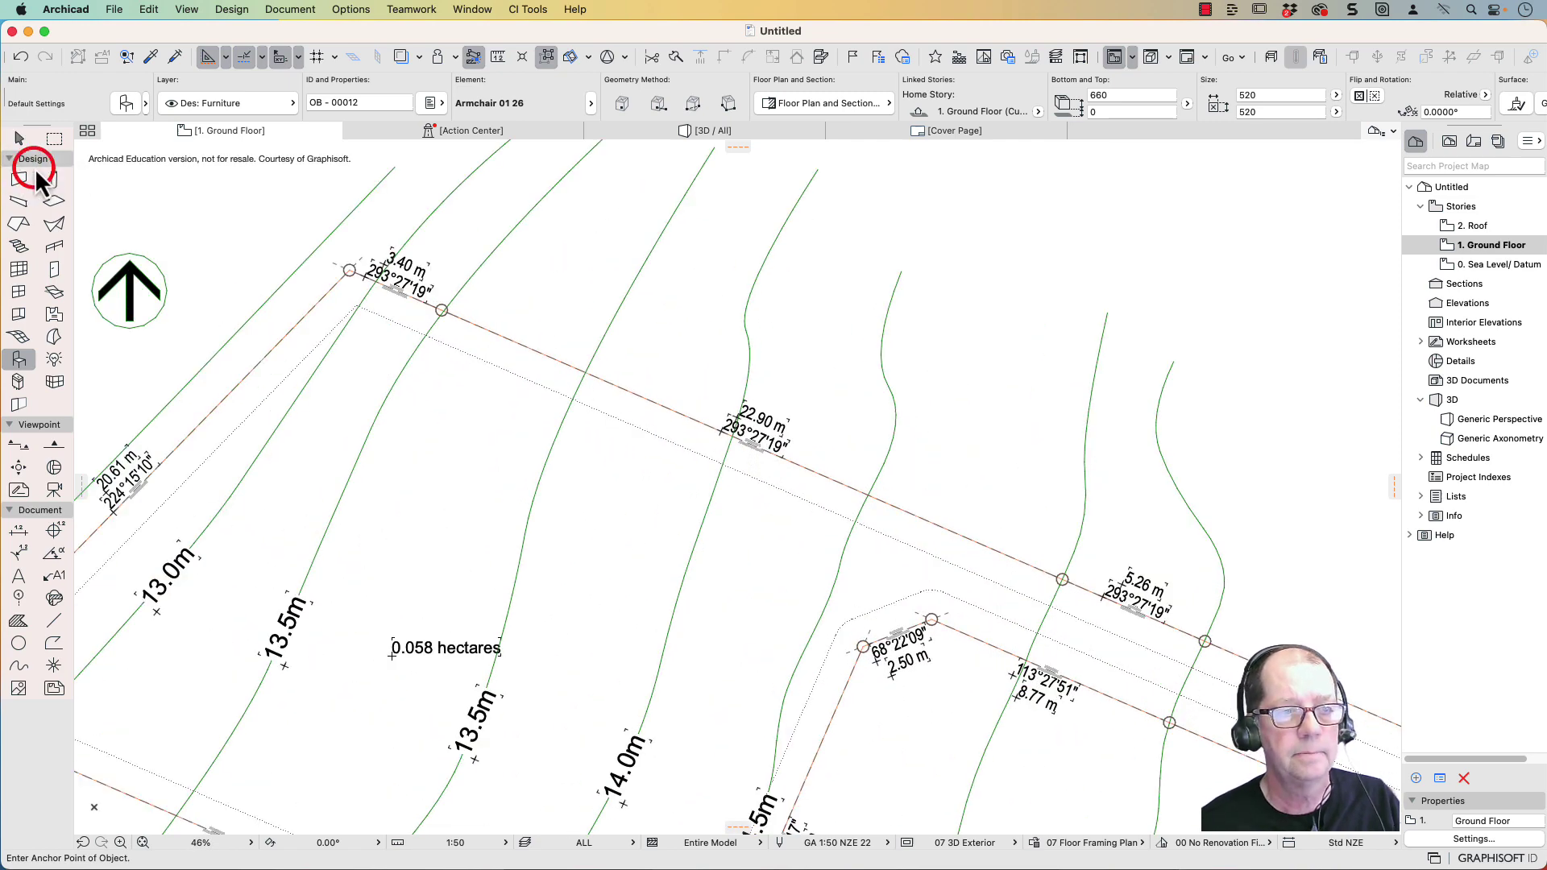
click(19, 138)
scroll(510, 290, down, 3)
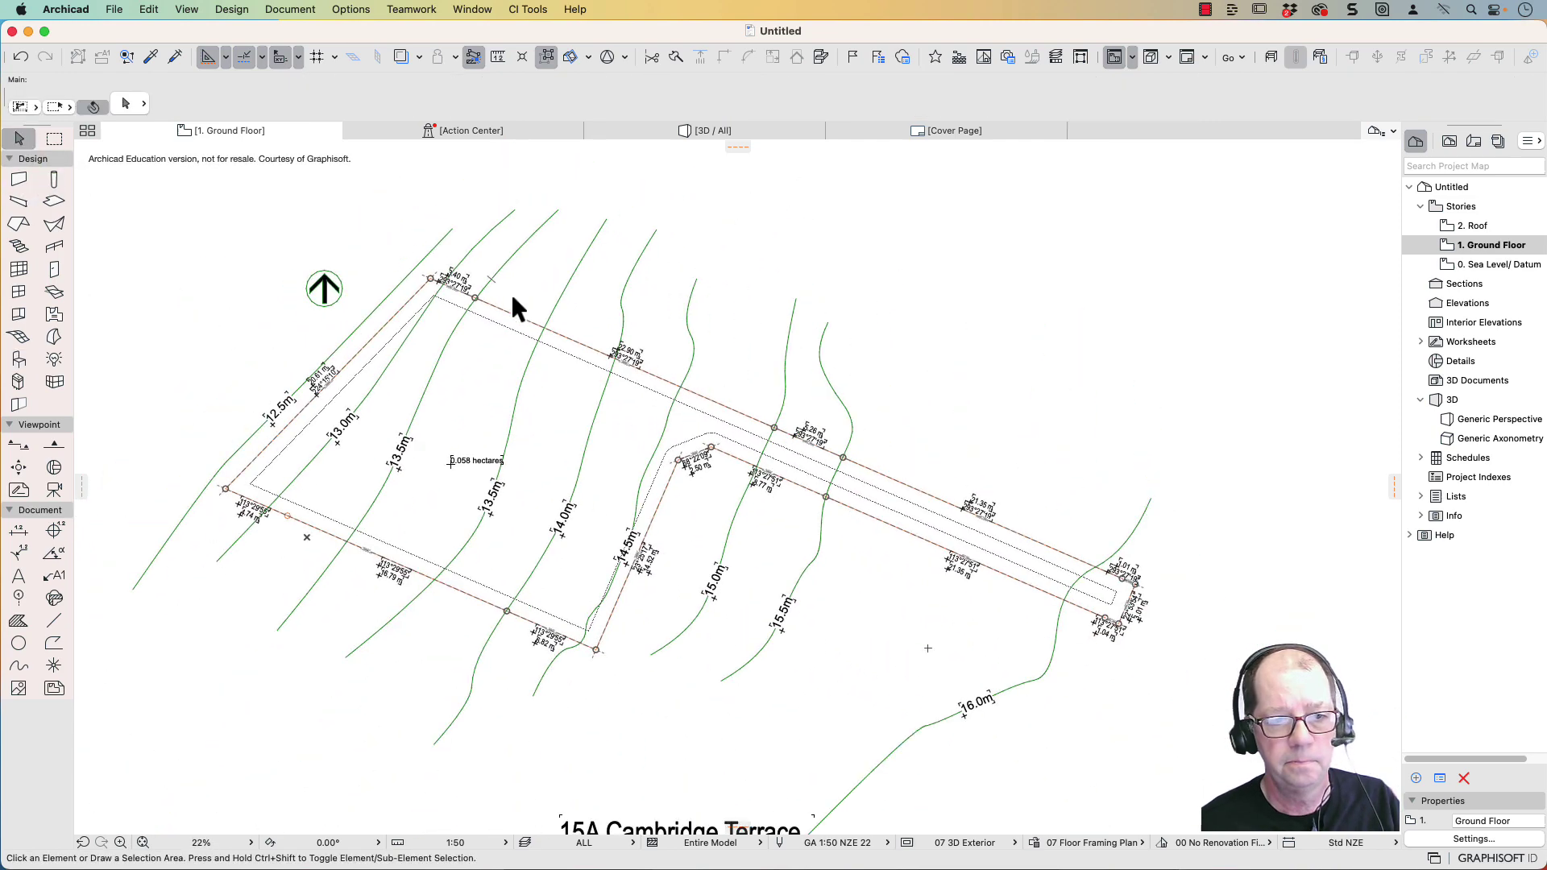
click(432, 249)
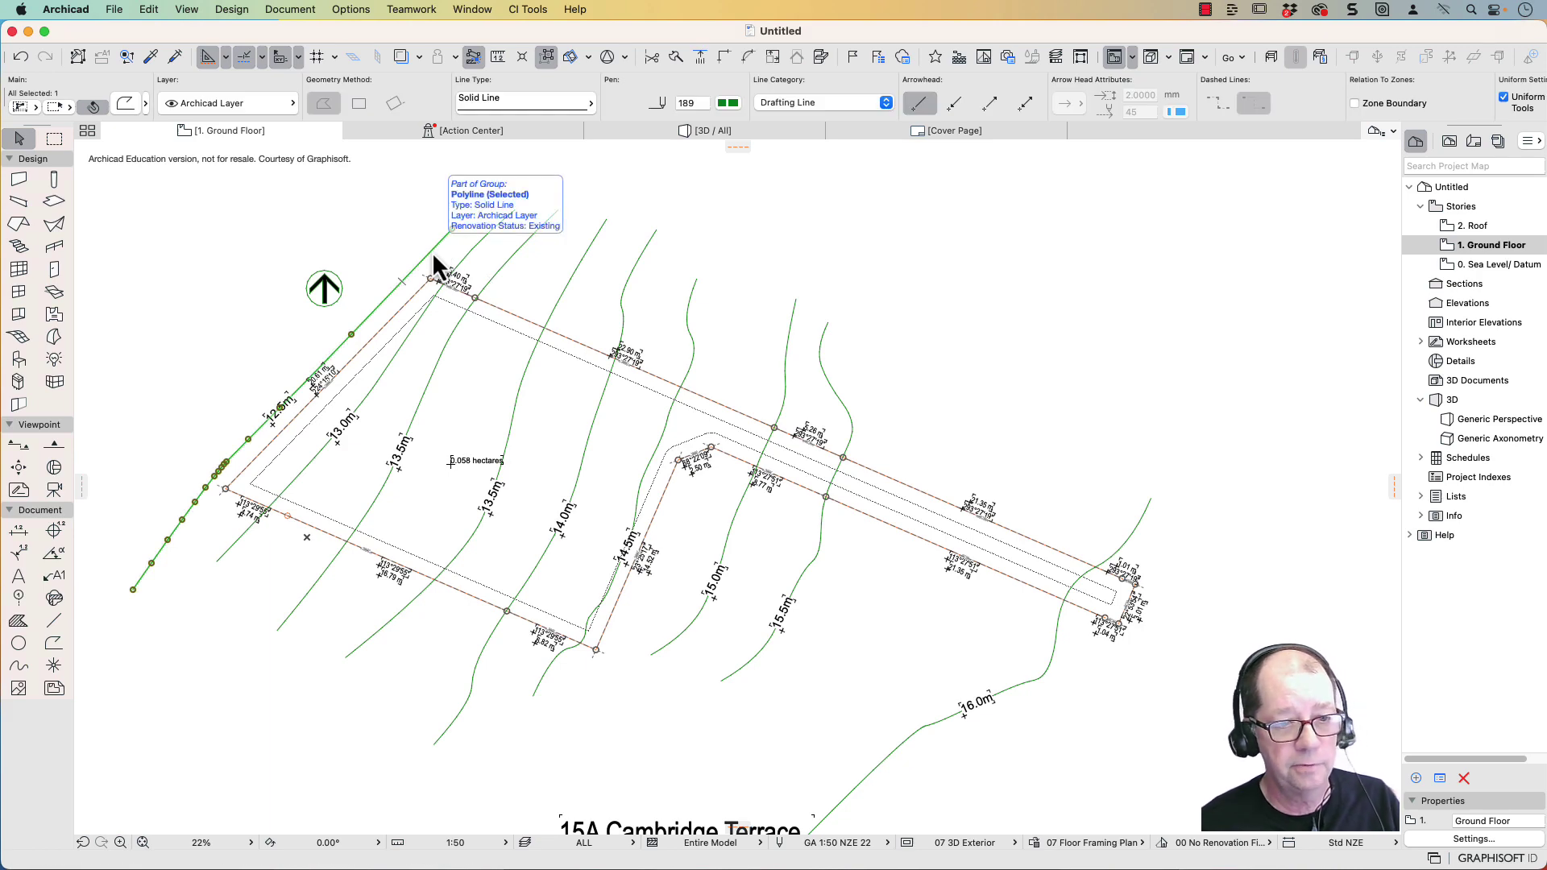
scroll(294, 519, up, 4)
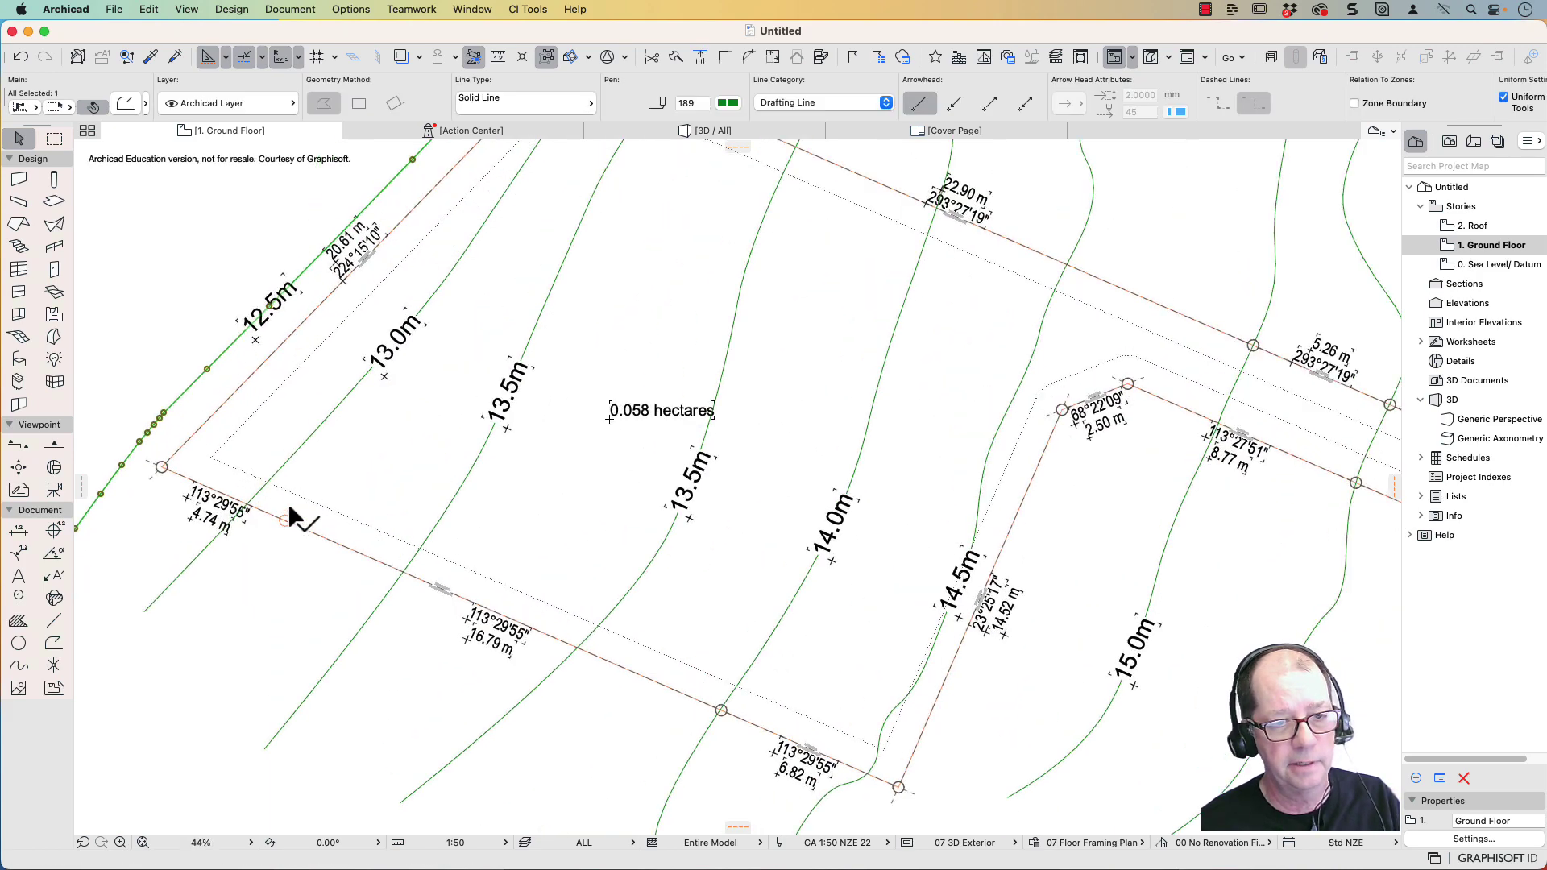
click(289, 301)
shift+click(422, 331)
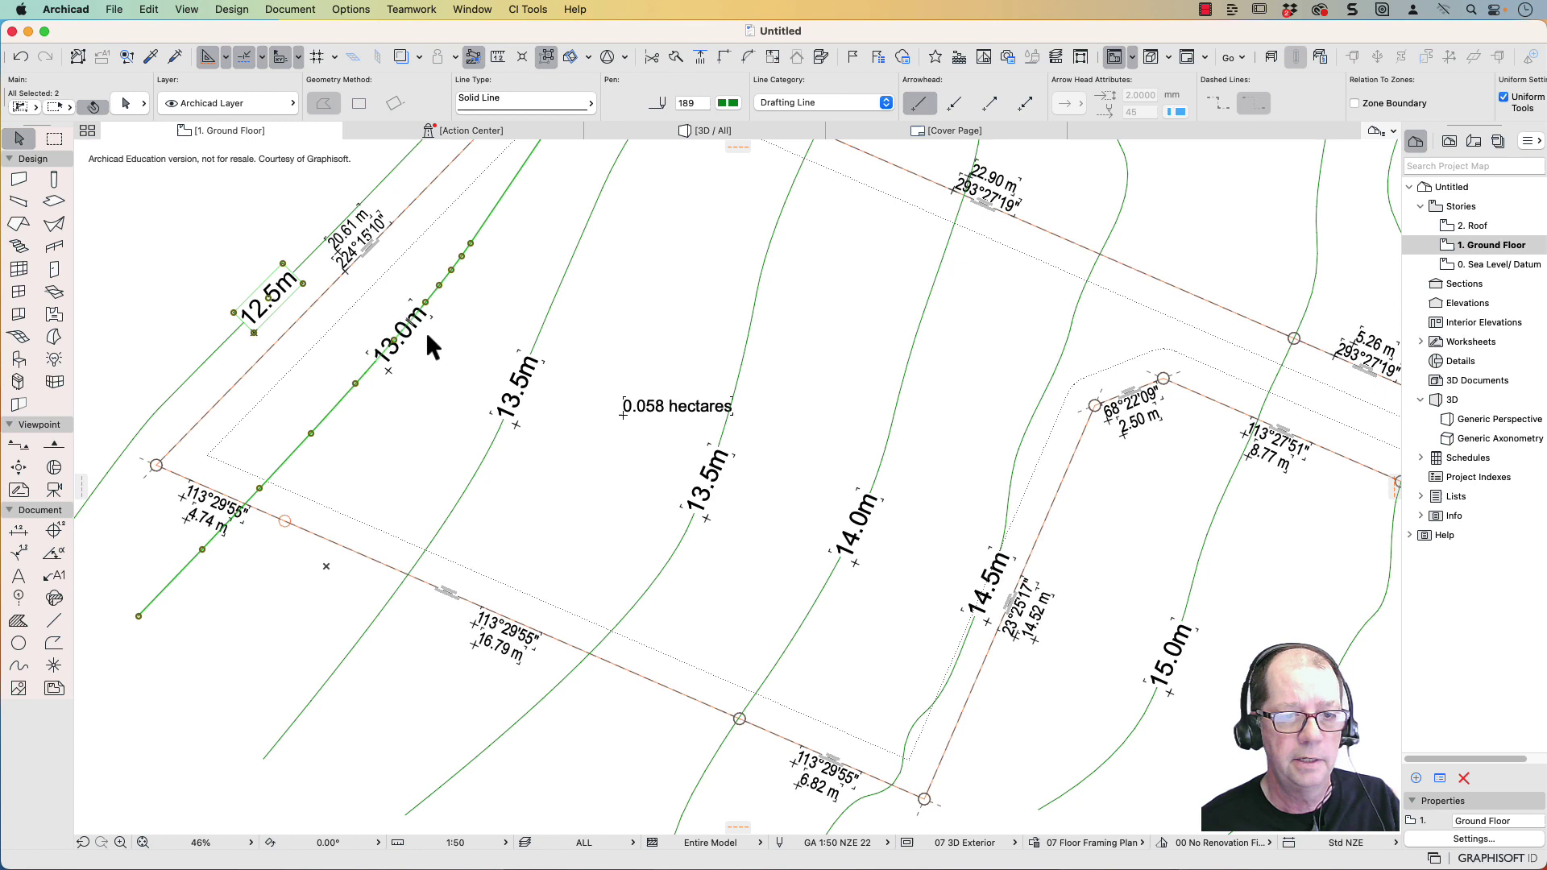
click(202, 276)
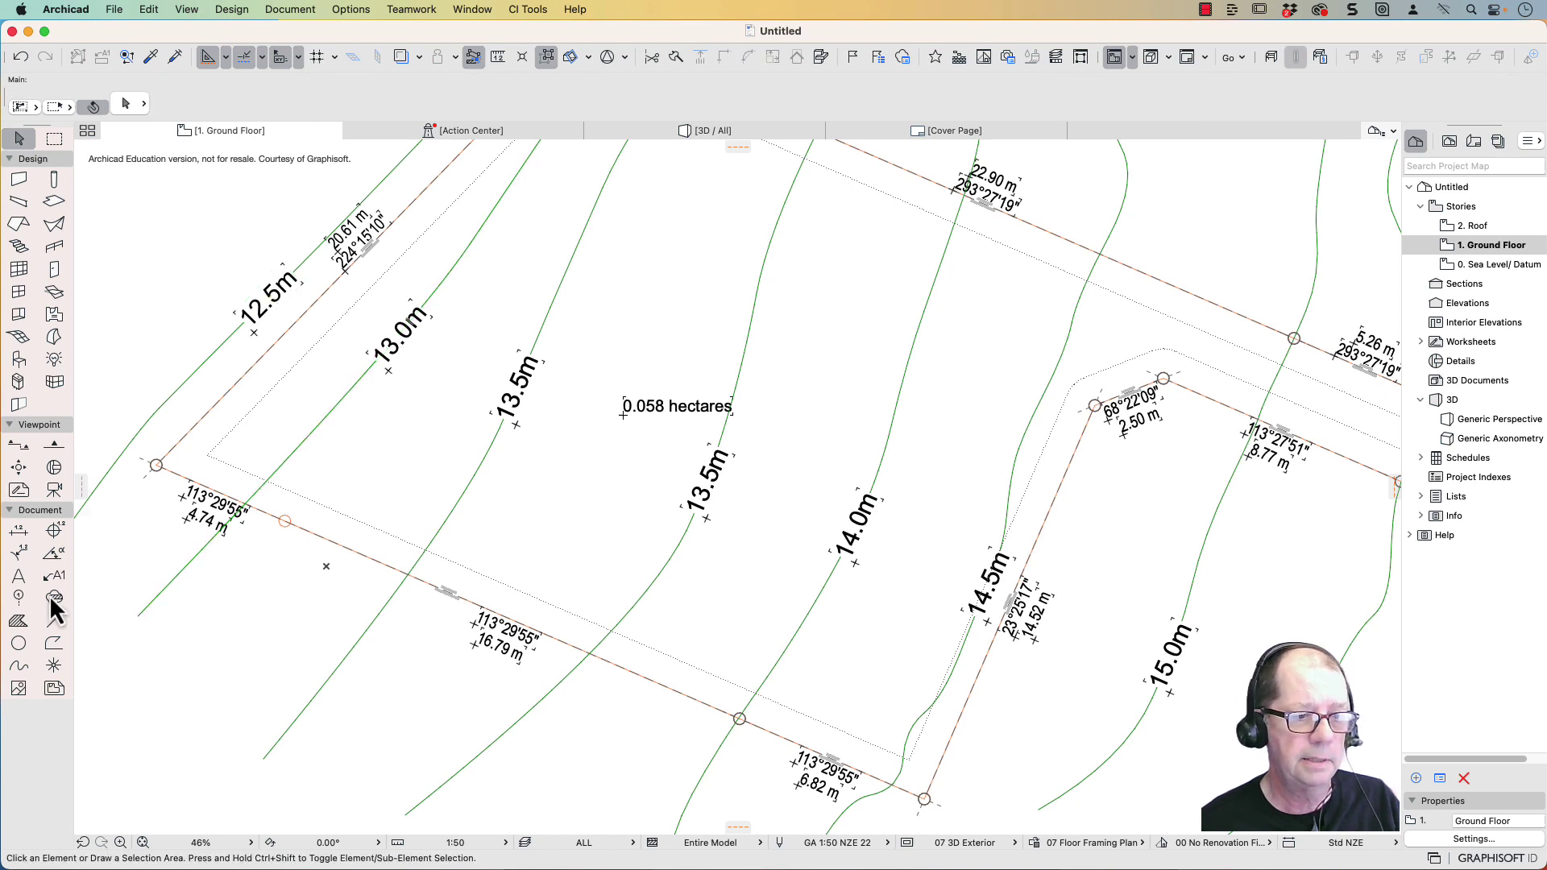
Select all 43 text labels and set their text height to 5 mm
click(20, 584)
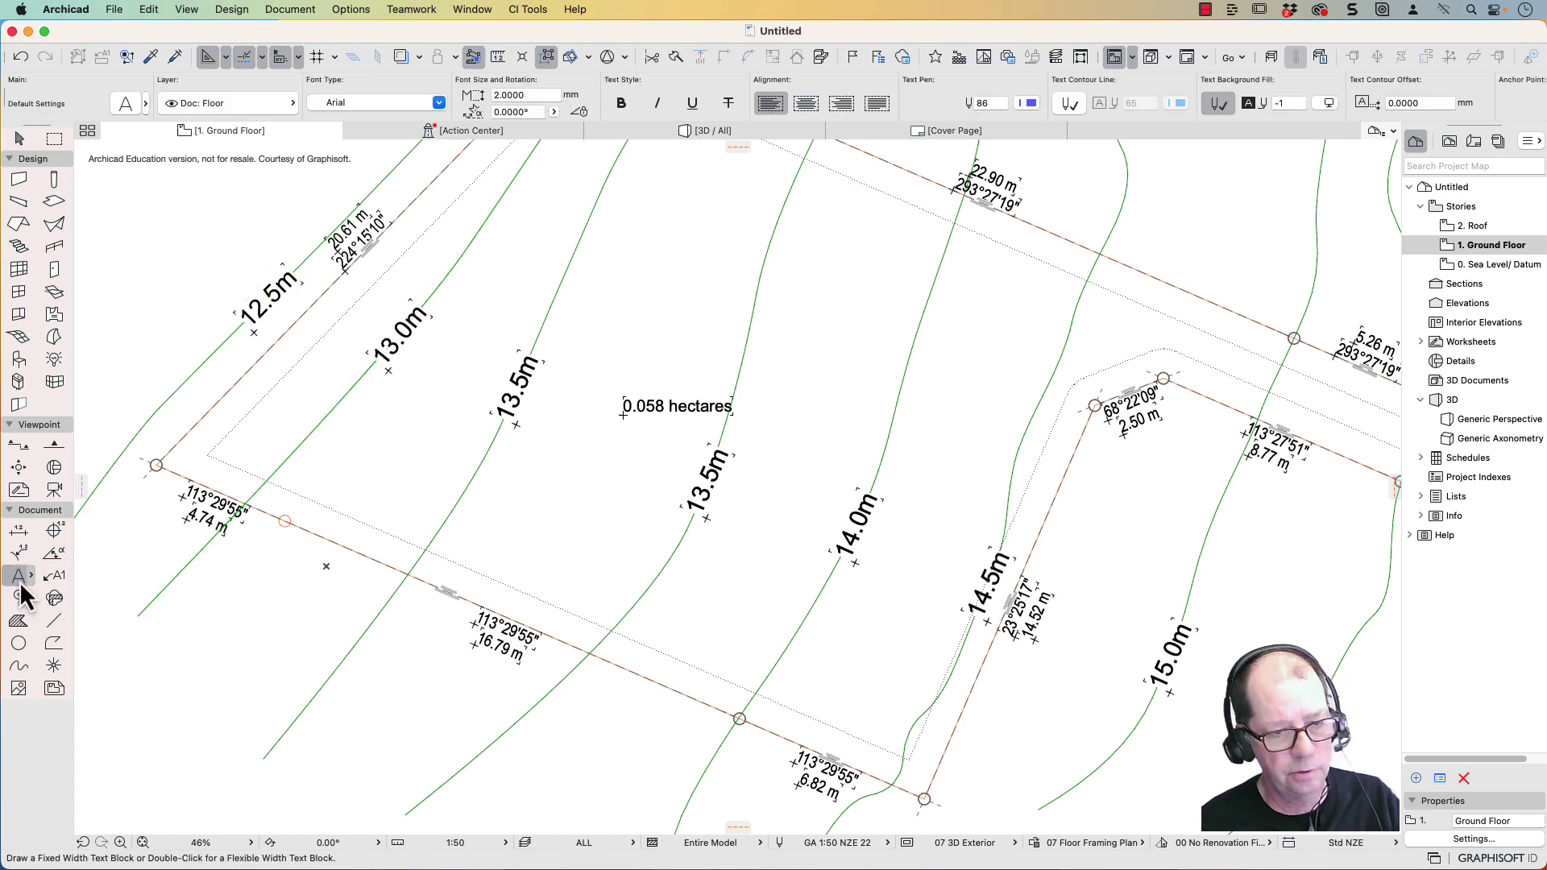
key(super+a)
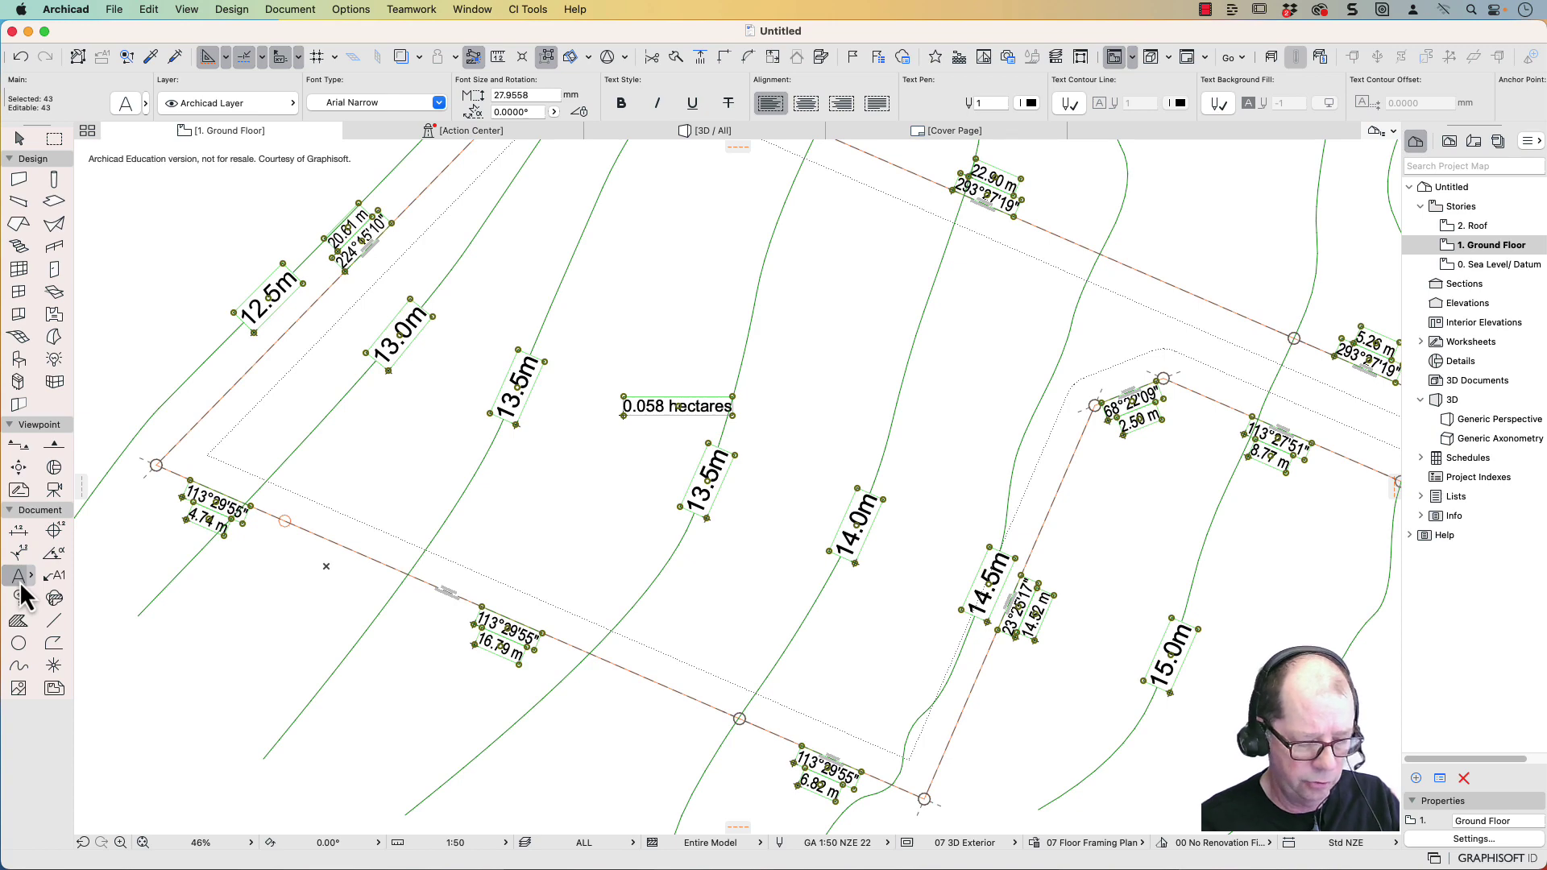
key(super+t)
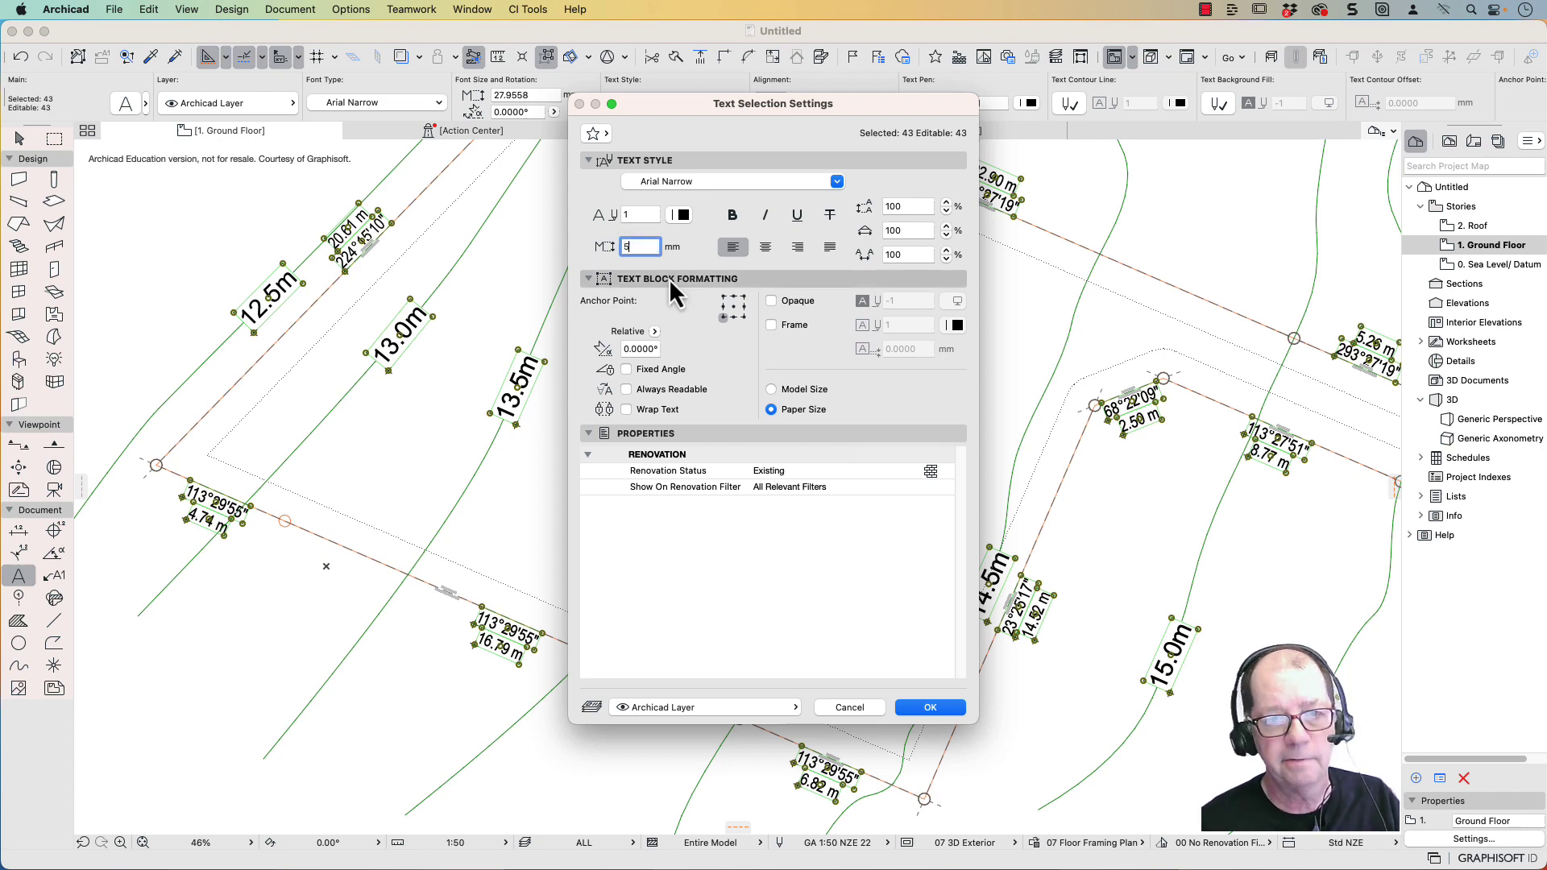
key(Return)
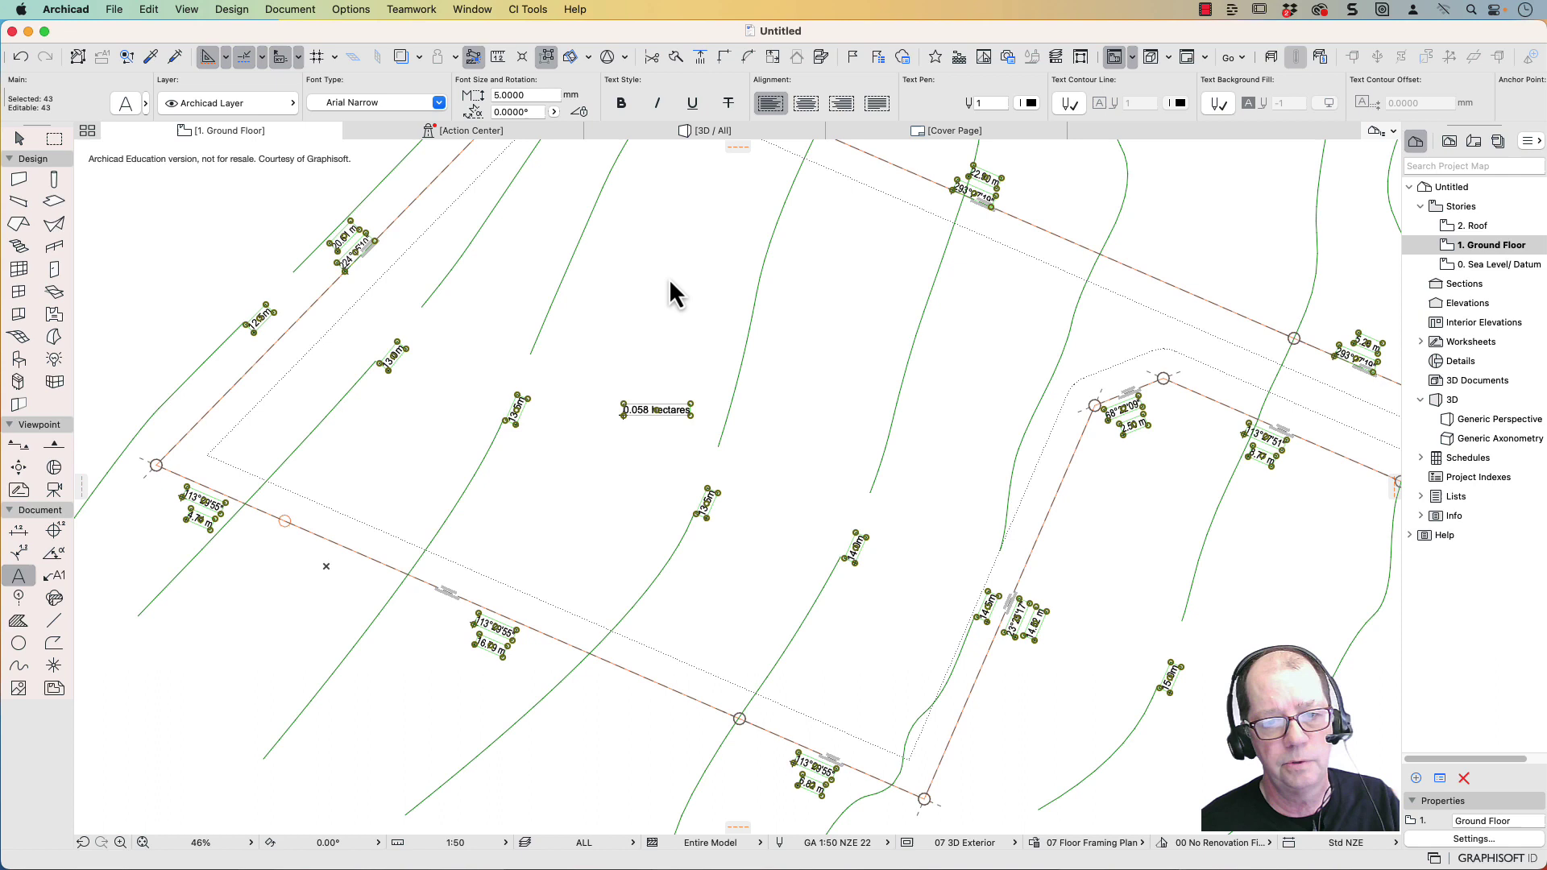
Inspect contour label fills, moving the 13.0m masking fill onto the 13.5m label
key(Escape)
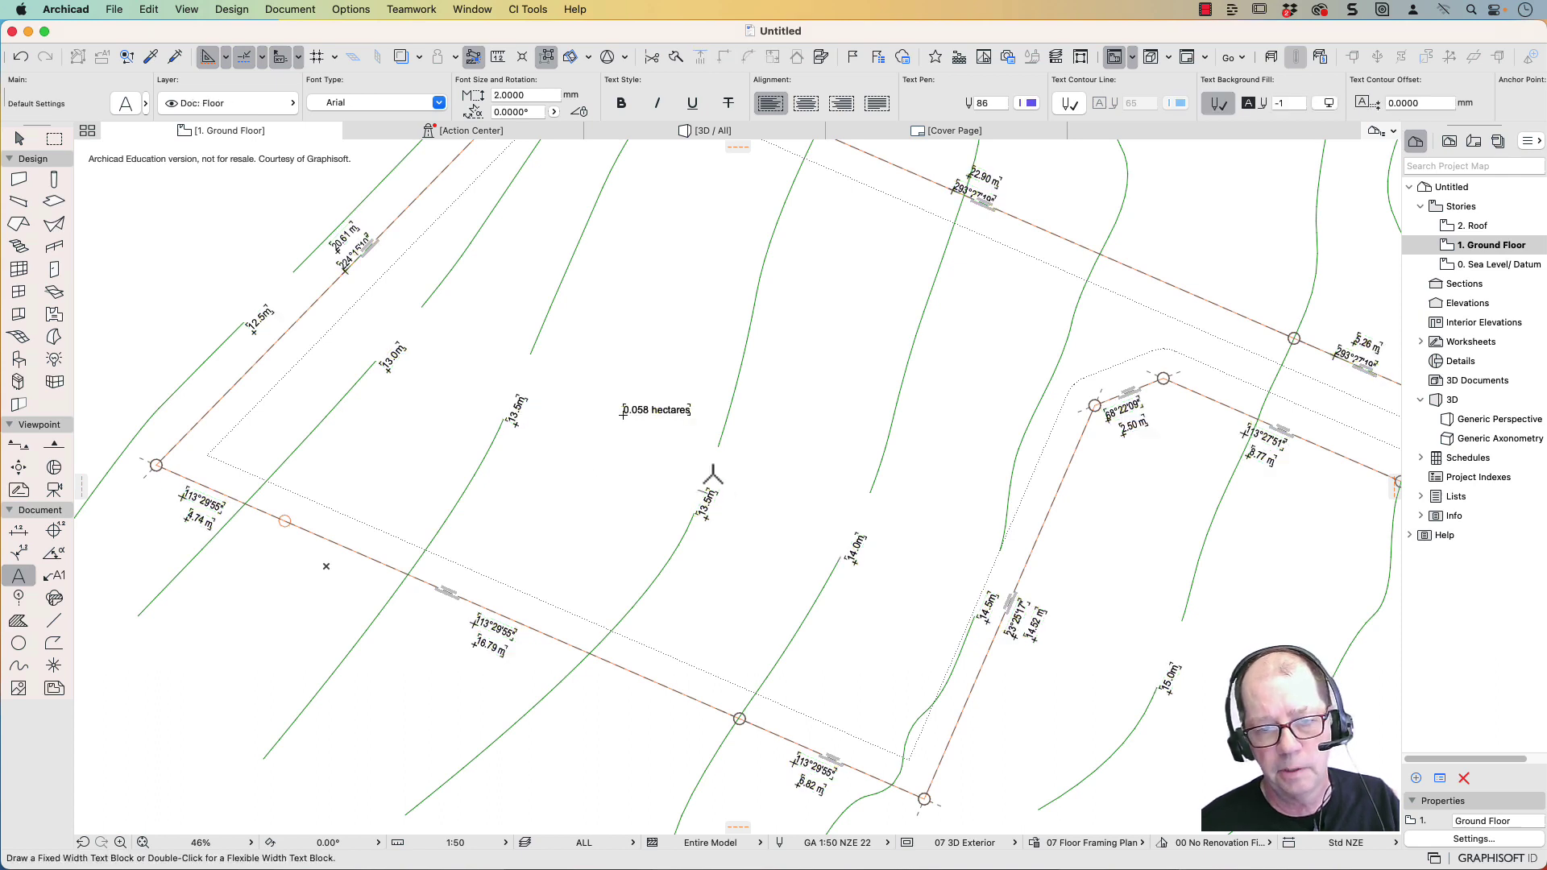
key(Escape)
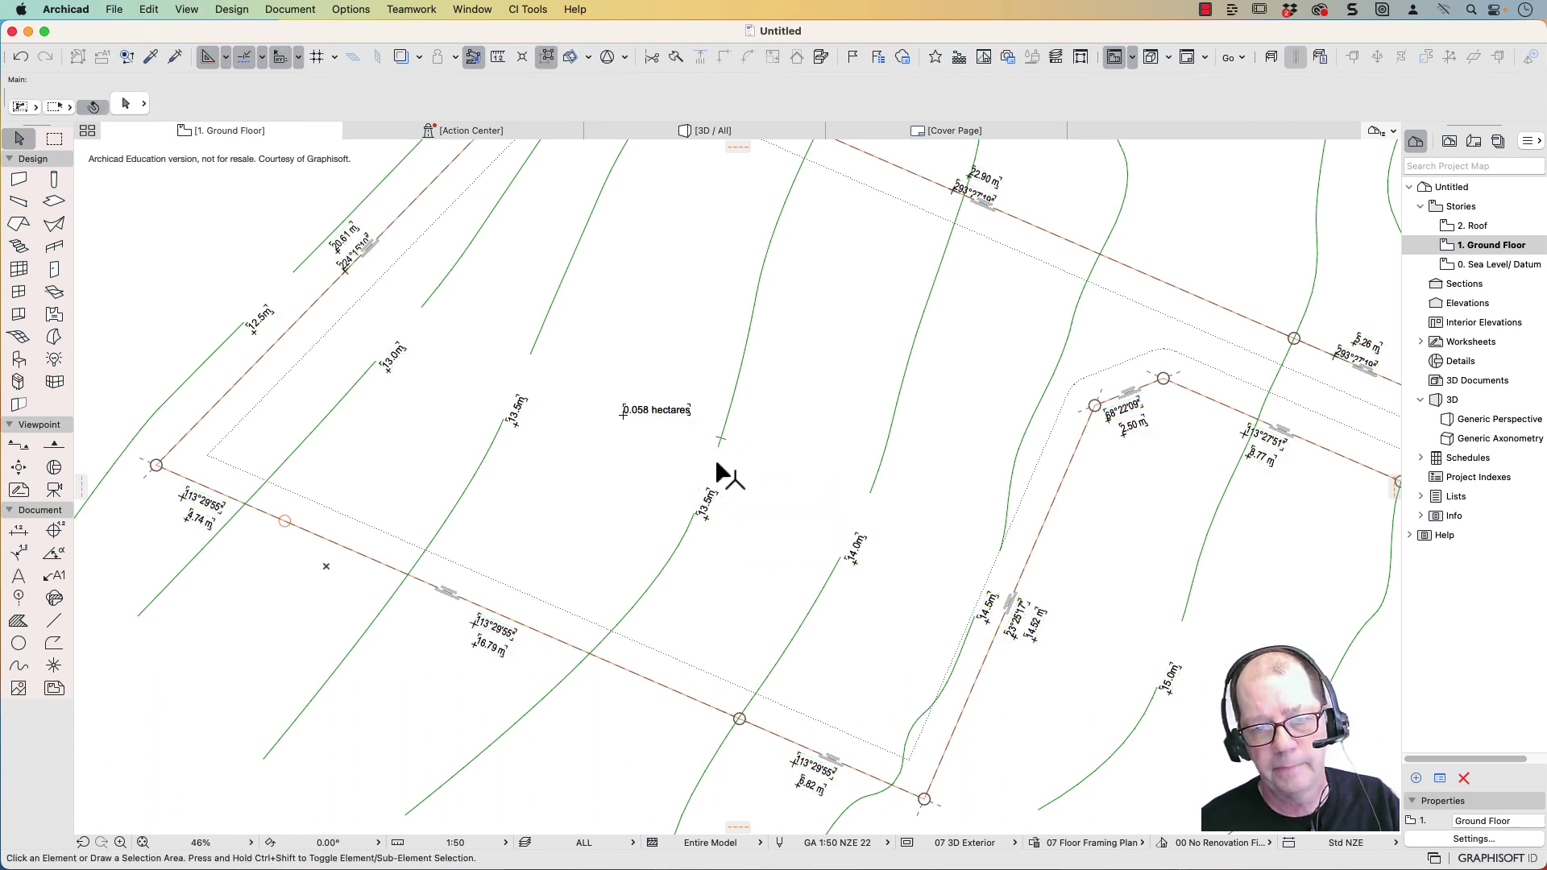
click(716, 464)
key(Escape)
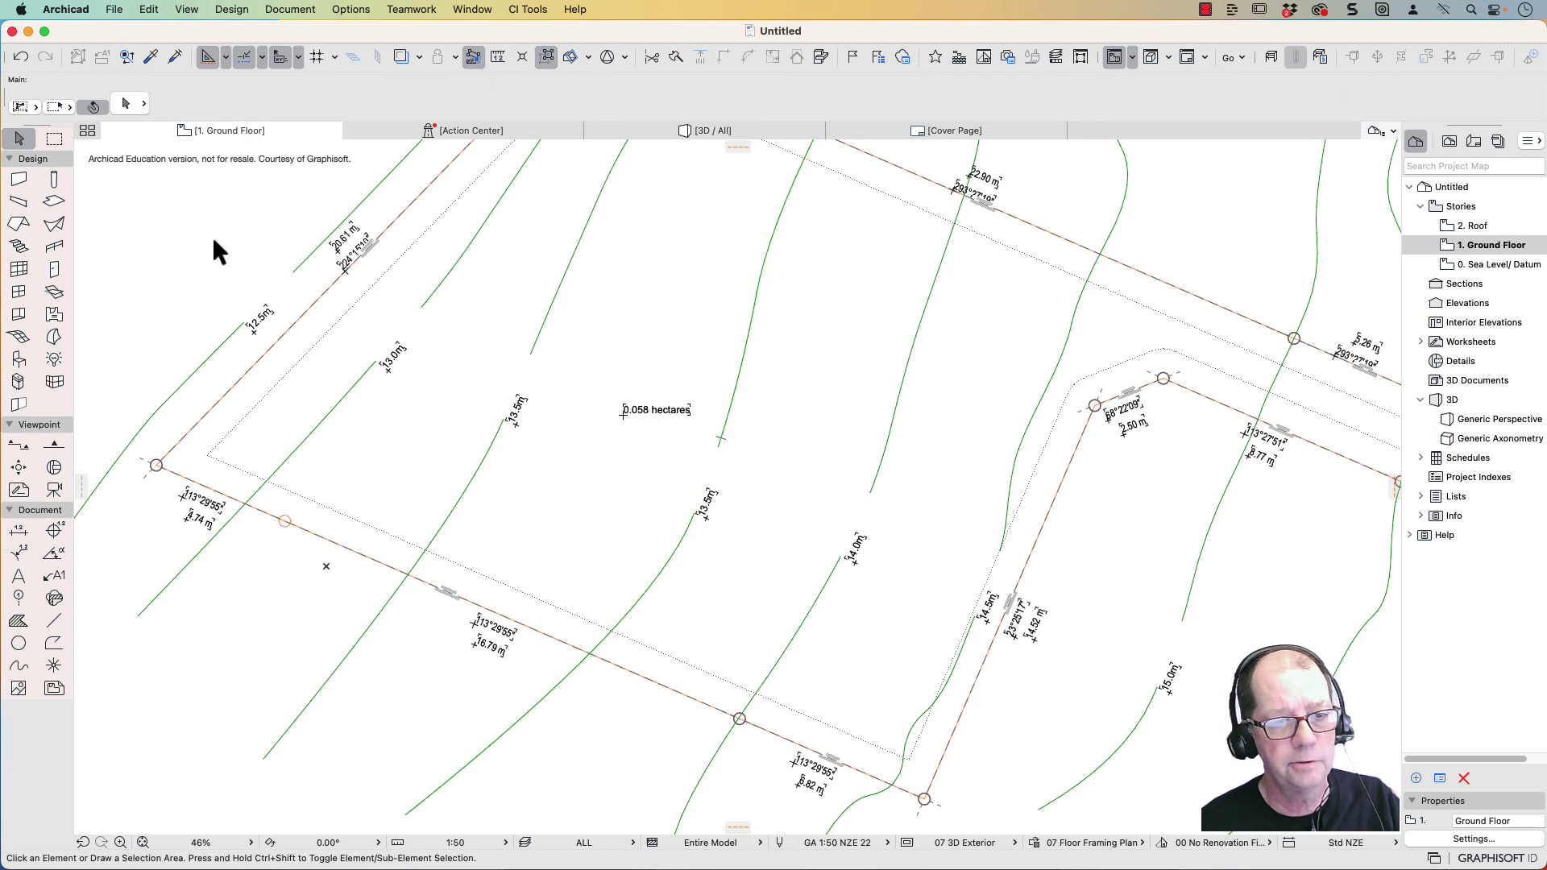
drag(226, 236, 321, 327)
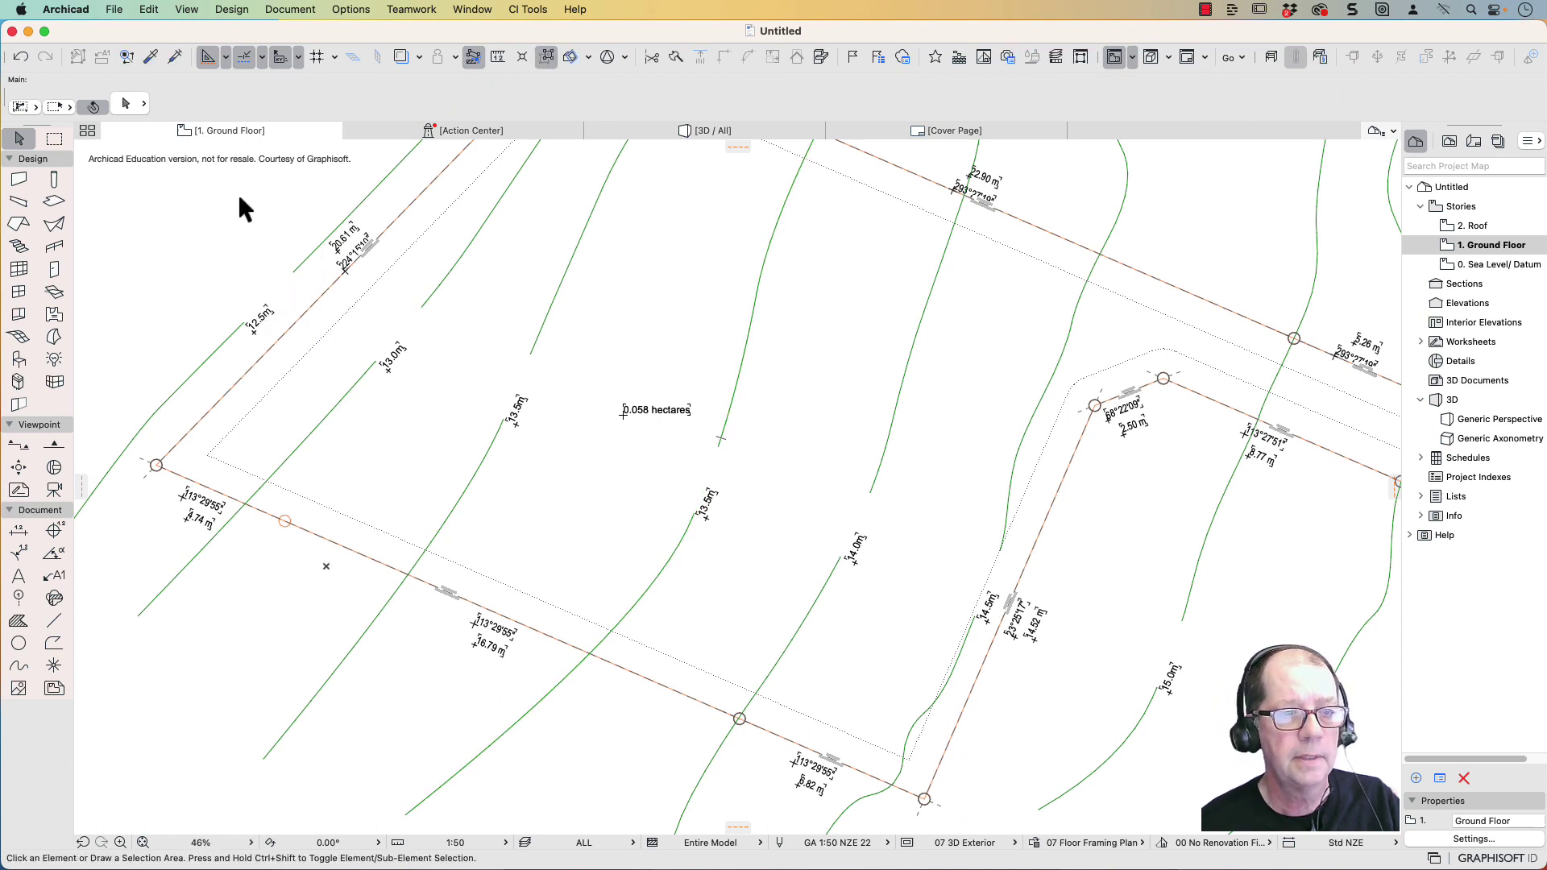
click(293, 278)
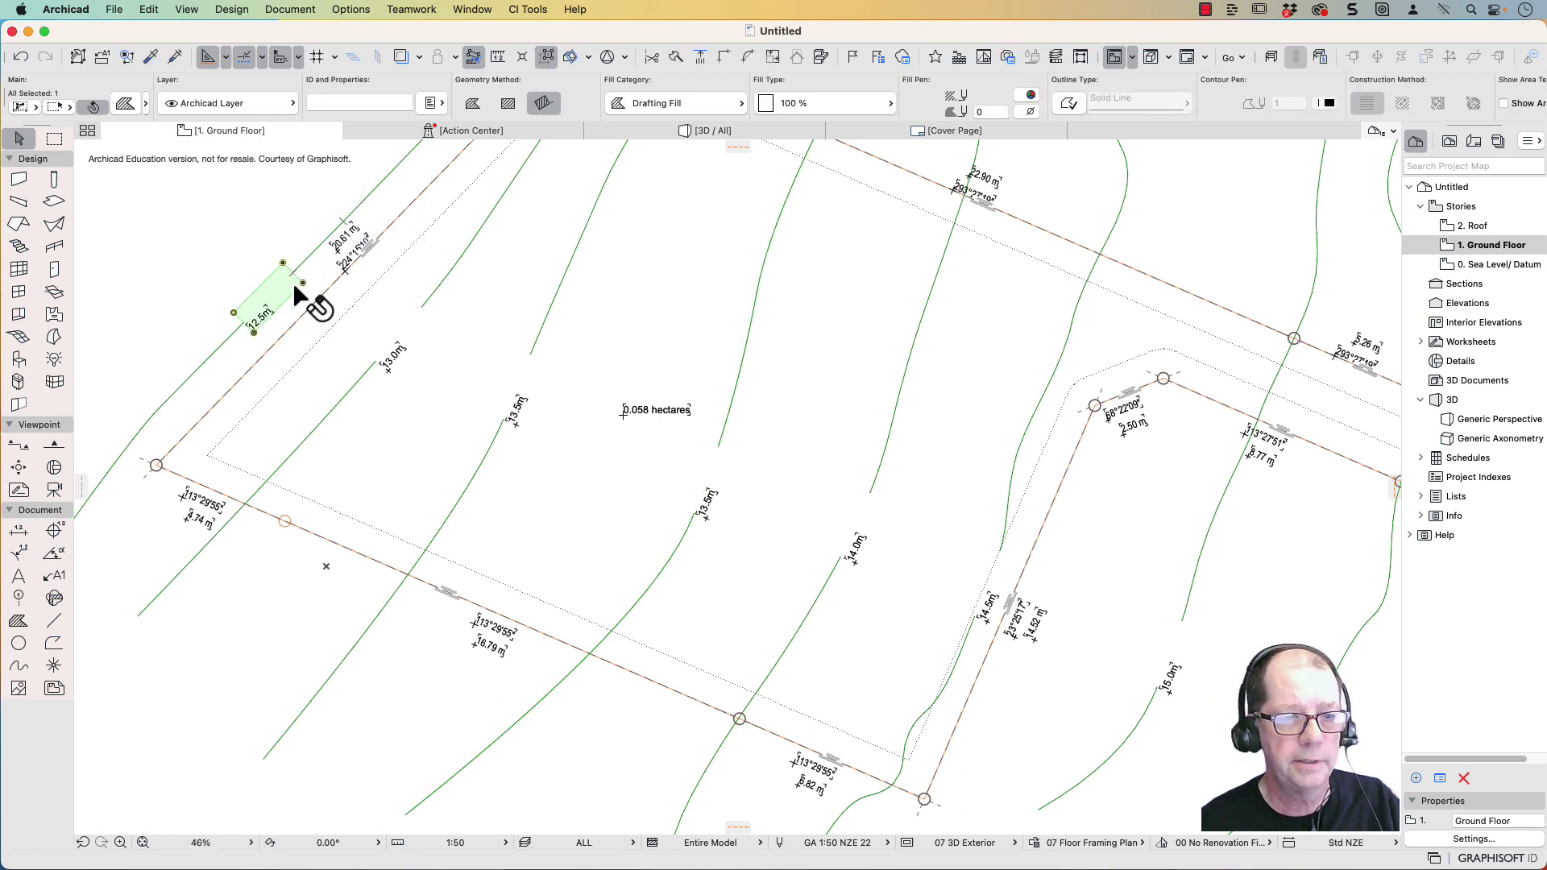
key(Escape)
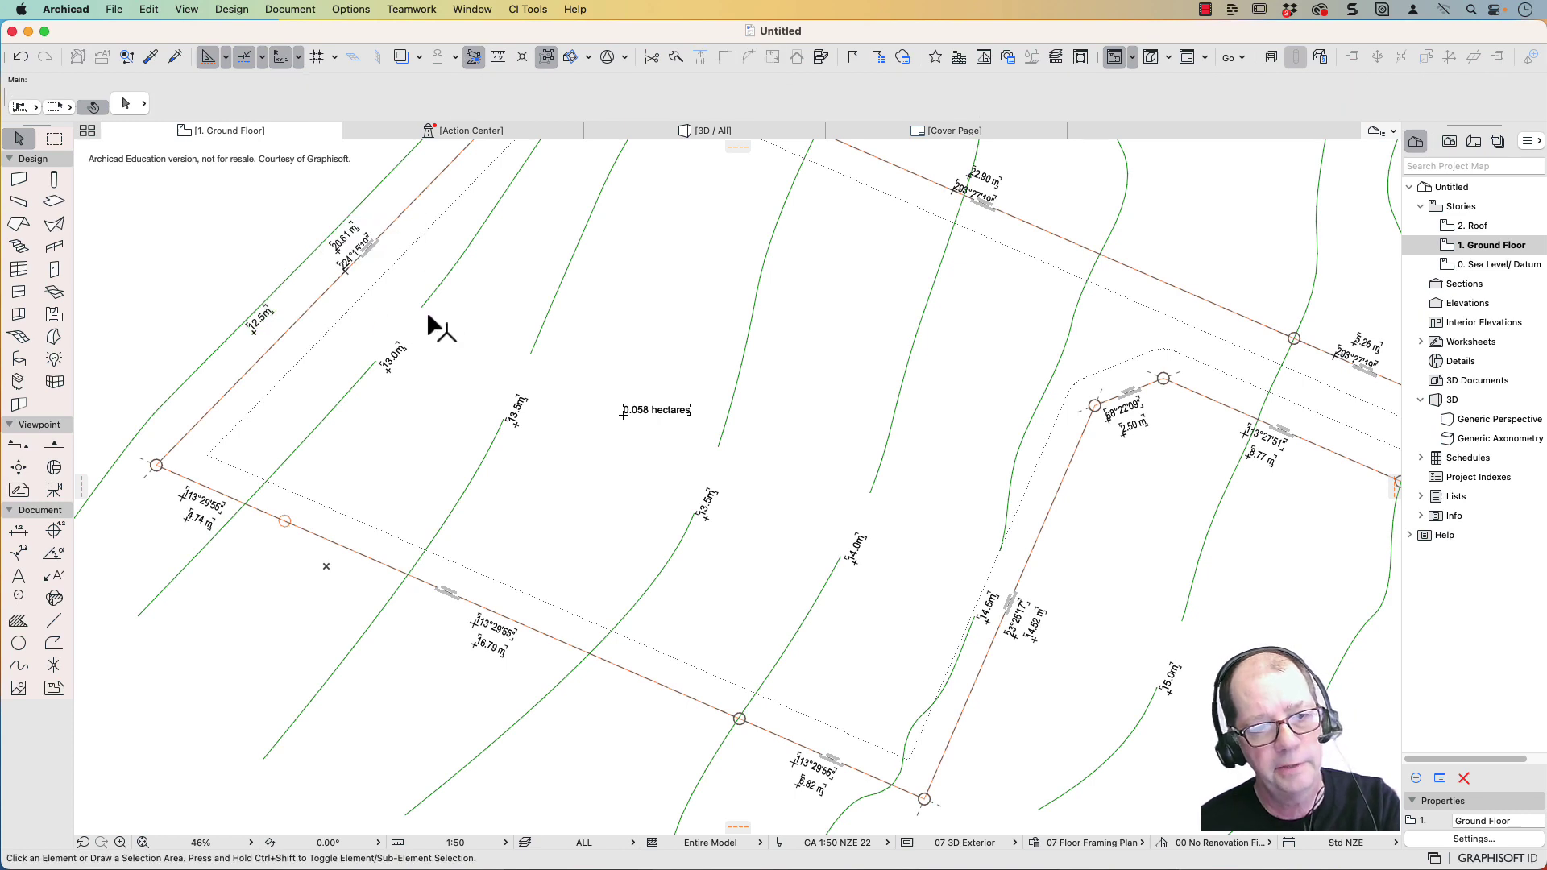
click(428, 315)
drag(428, 316, 722, 477)
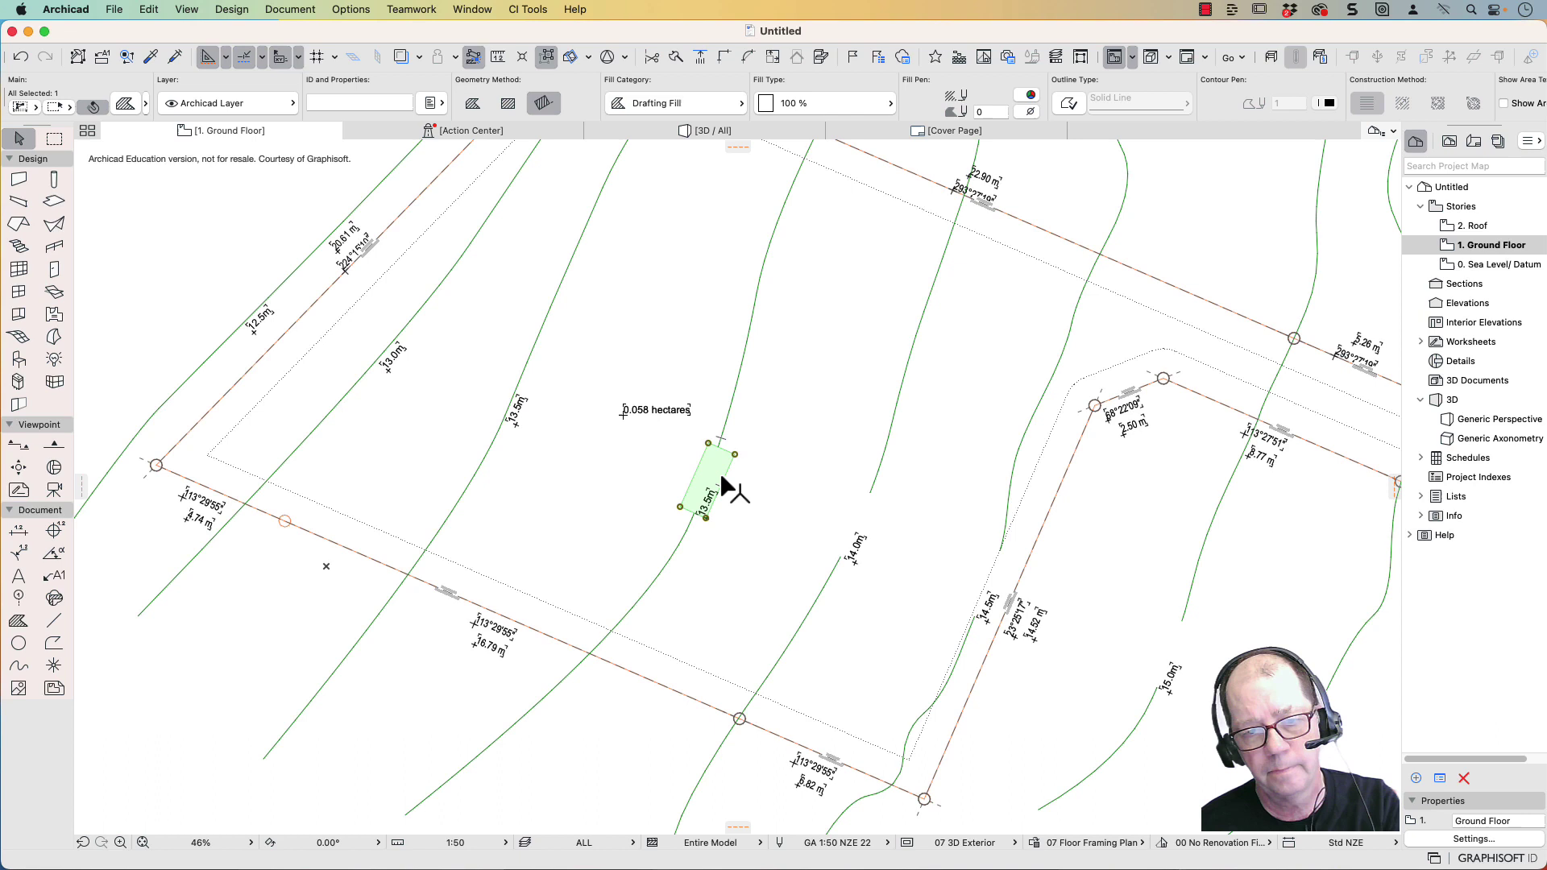
key(Escape)
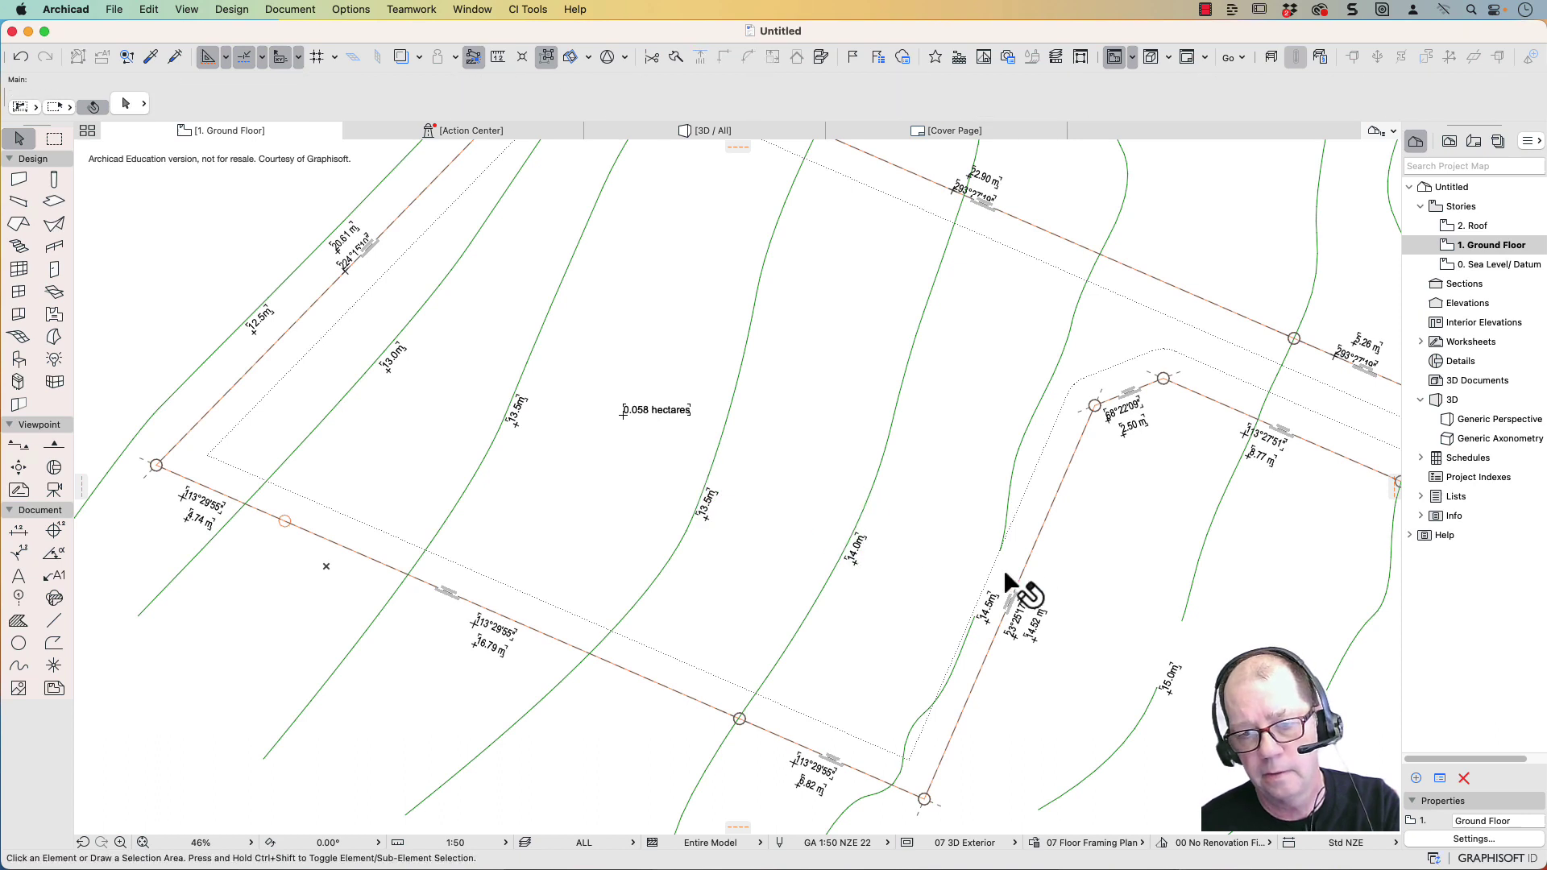
Undo the deletion to restore the 15.0m contour and pan toward the site's east side
click(1011, 593)
key(Escape)
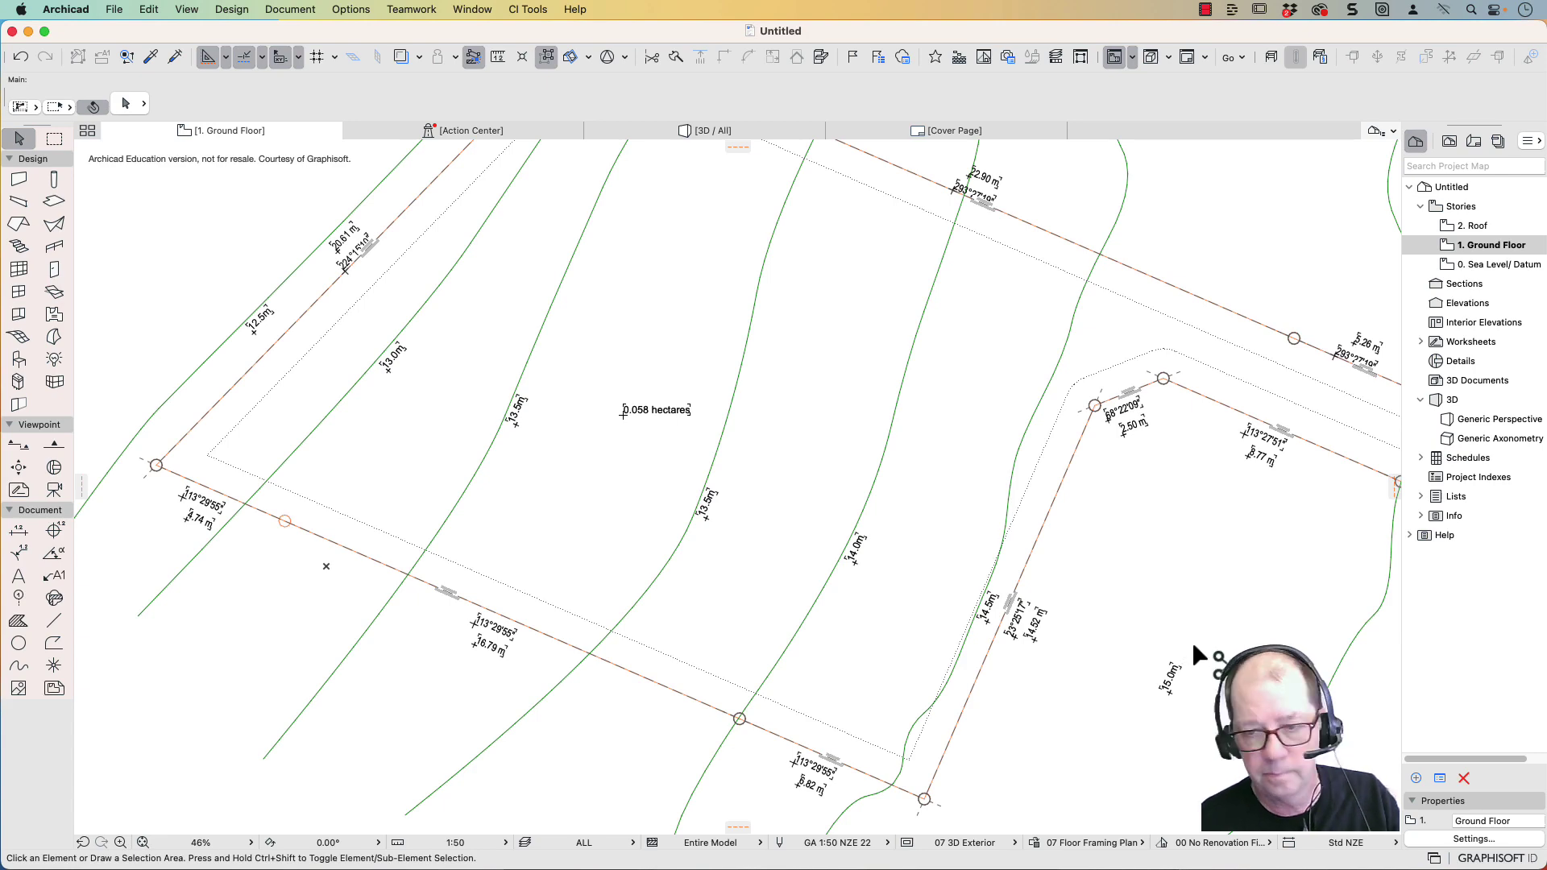
key(super+z)
key(Escape)
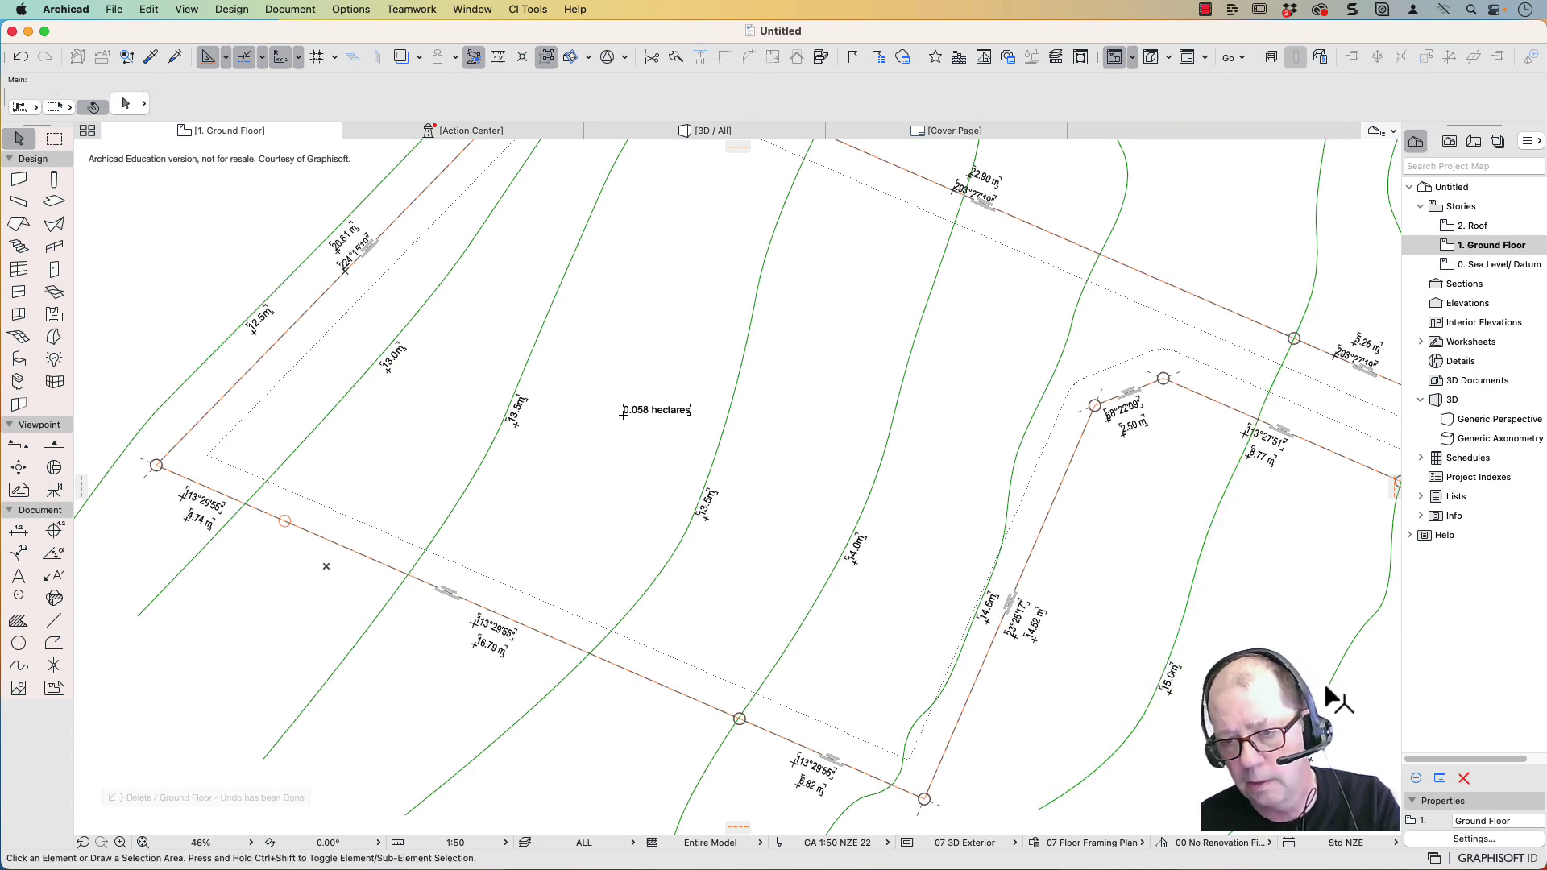
middle_drag(1313, 689, 695, 439)
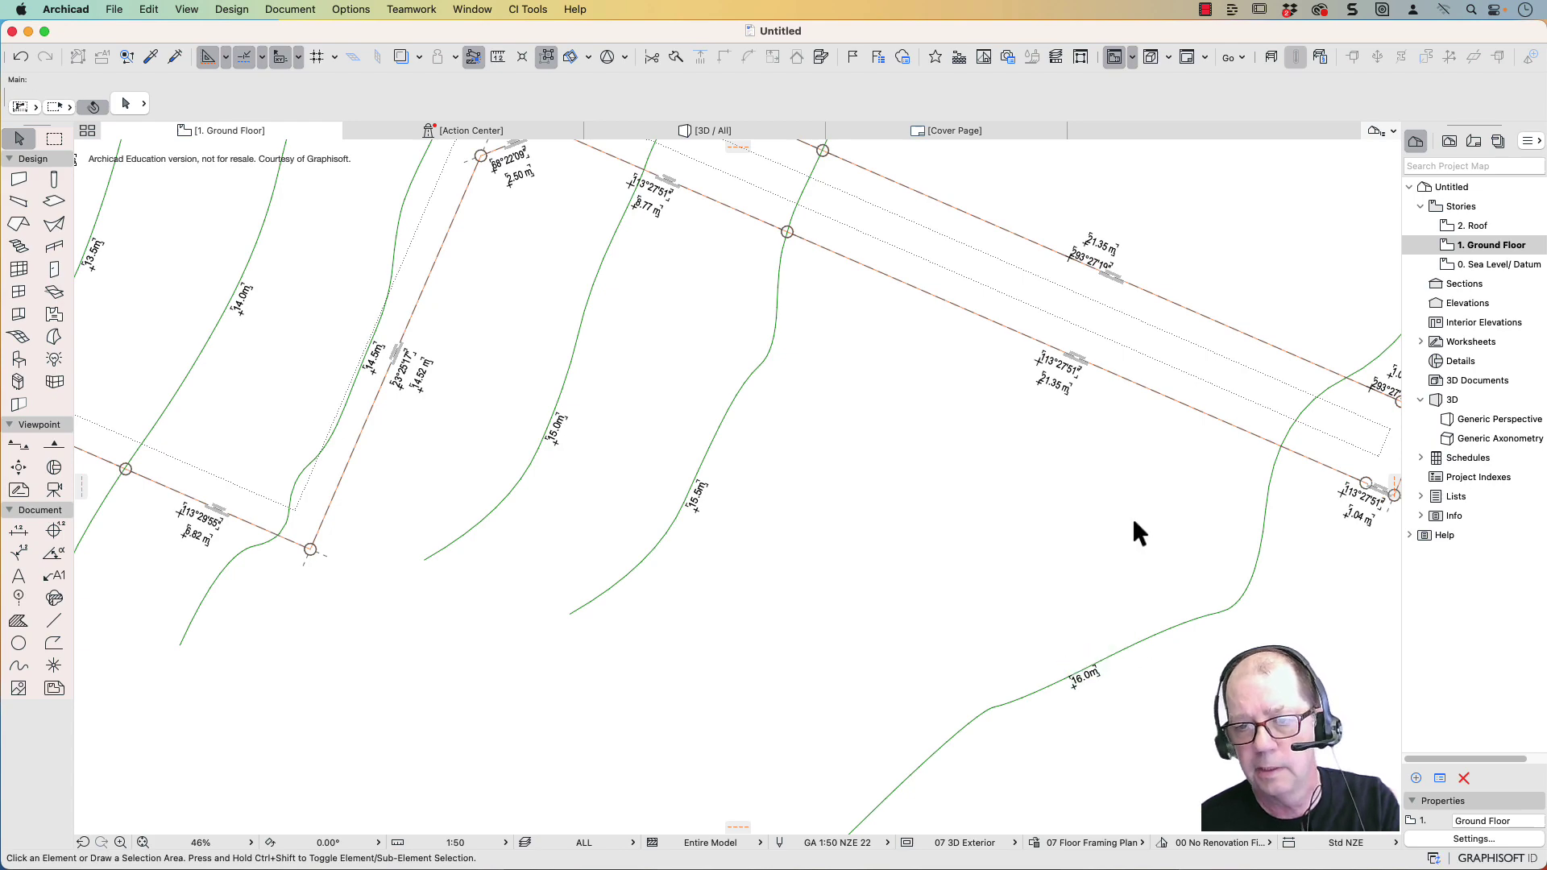
Move the contour elevation labels up along the site's top boundary edge
scroll(1133, 524, down, 5)
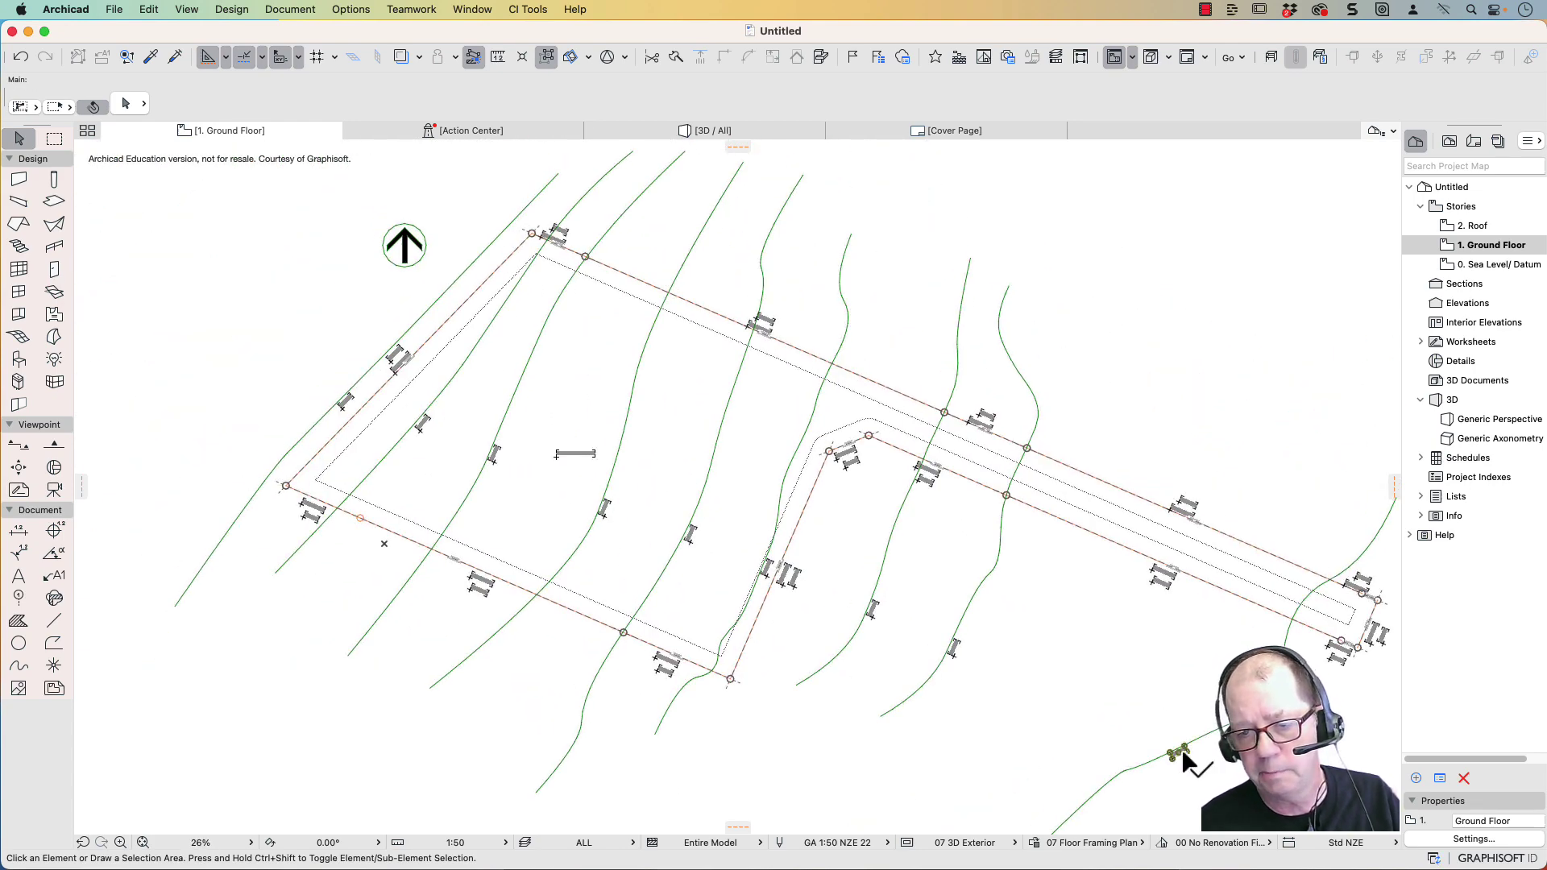
drag(1181, 756, 1344, 558)
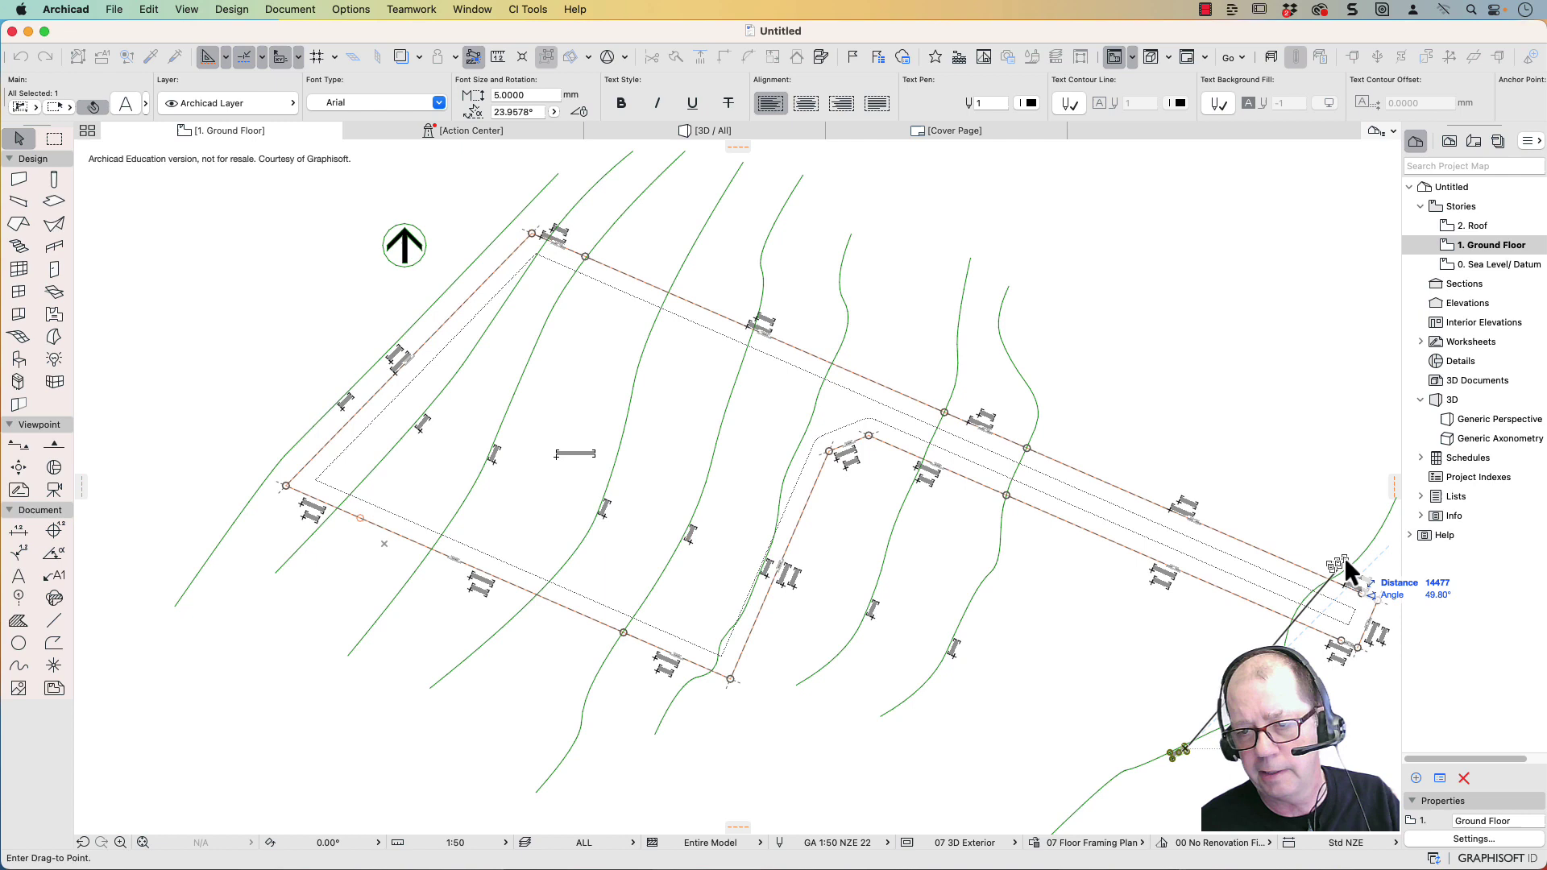
click(1344, 558)
click(955, 649)
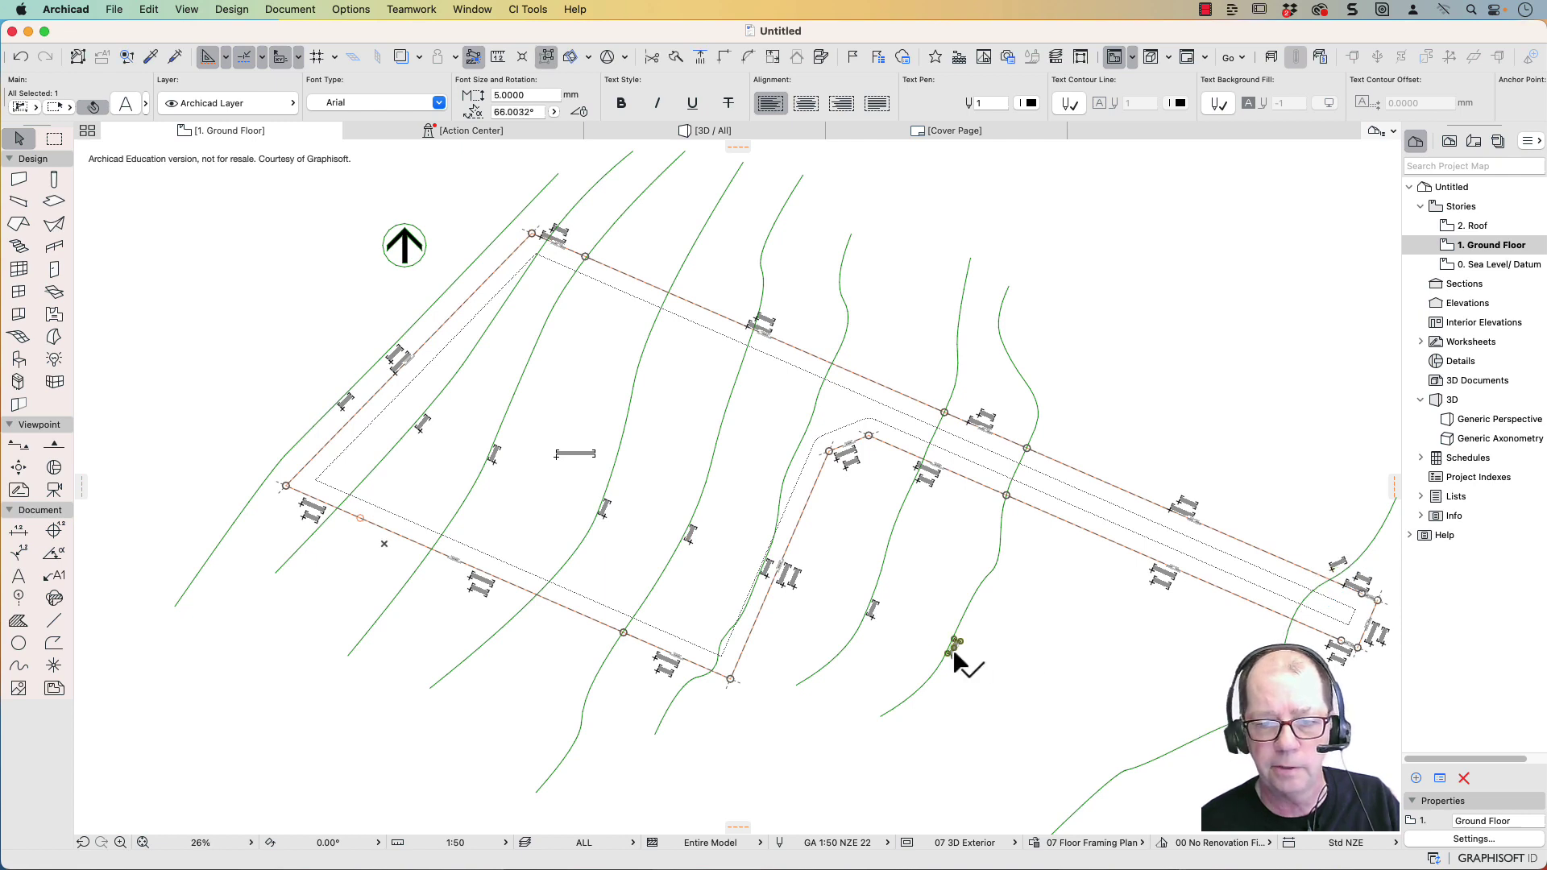
shift+click(873, 610)
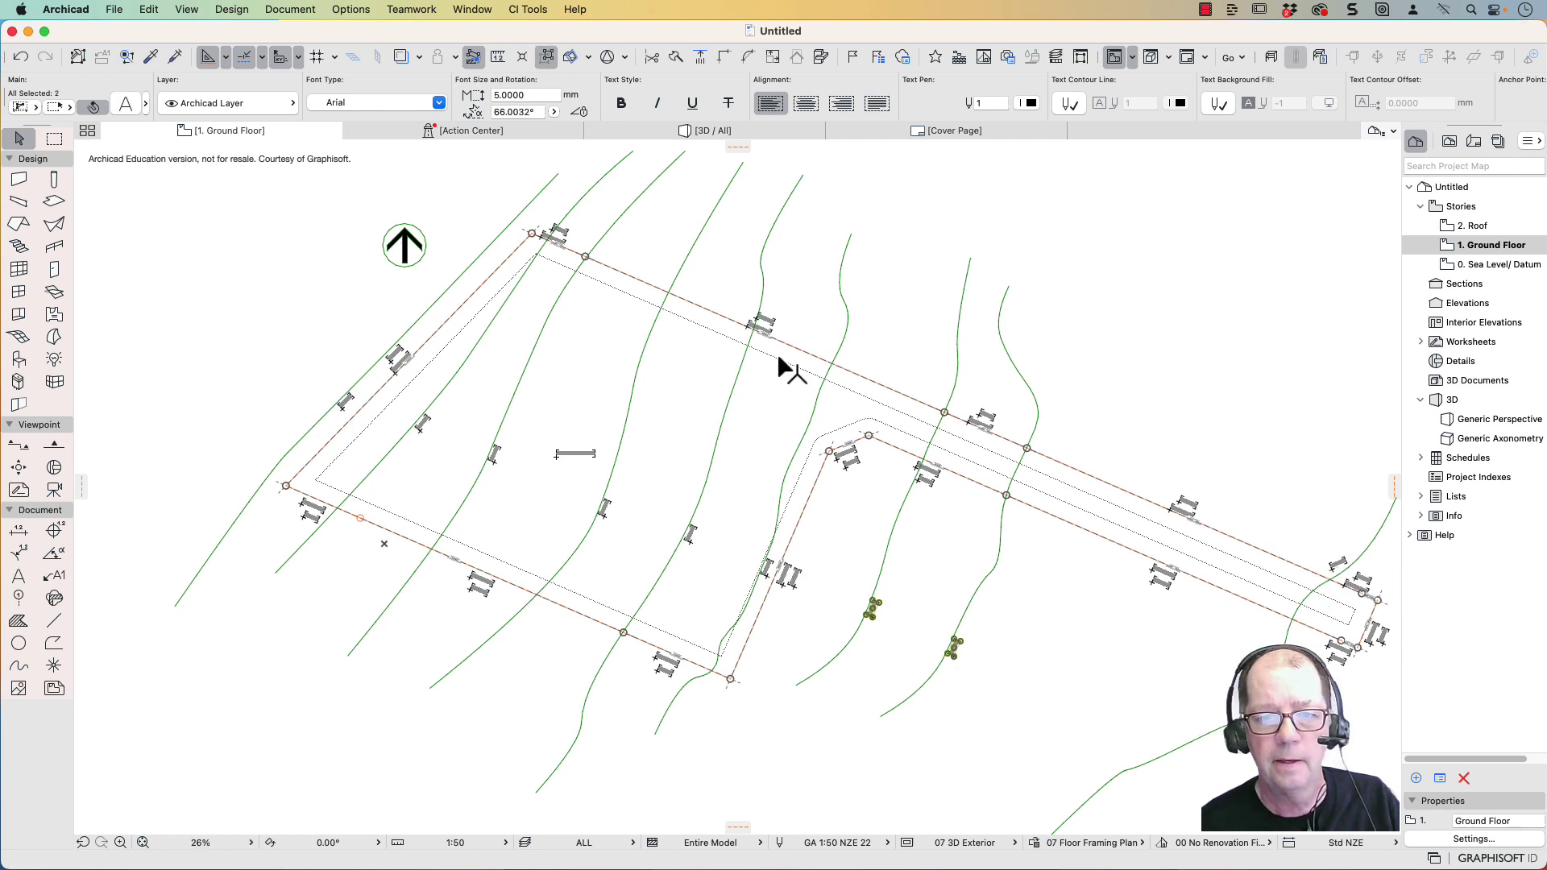
shift+click(421, 422)
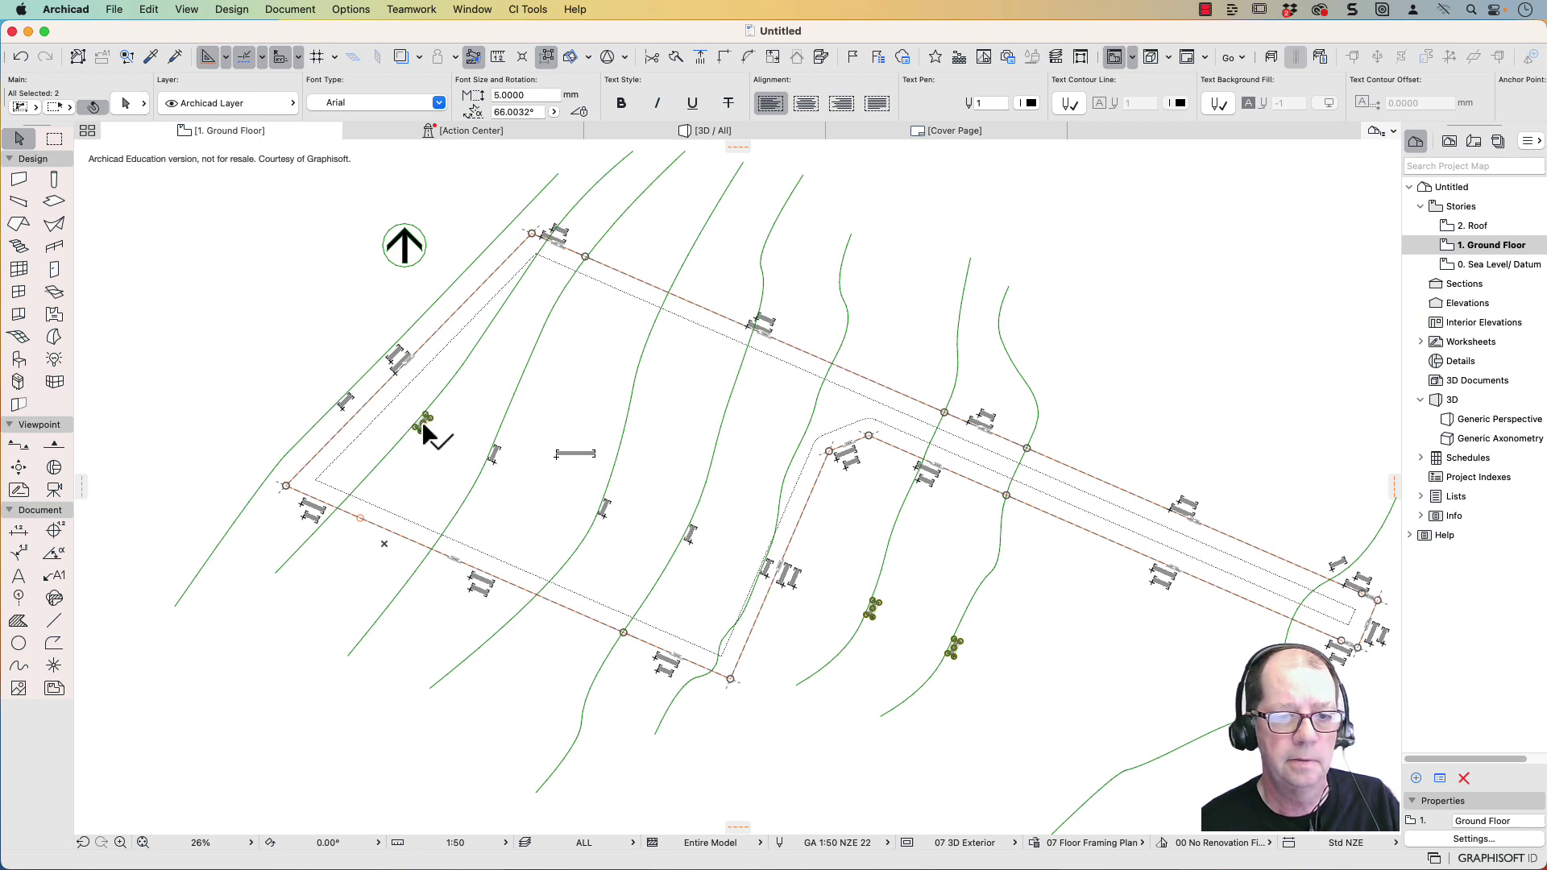
shift+click(495, 453)
shift+click(606, 508)
shift+click(691, 534)
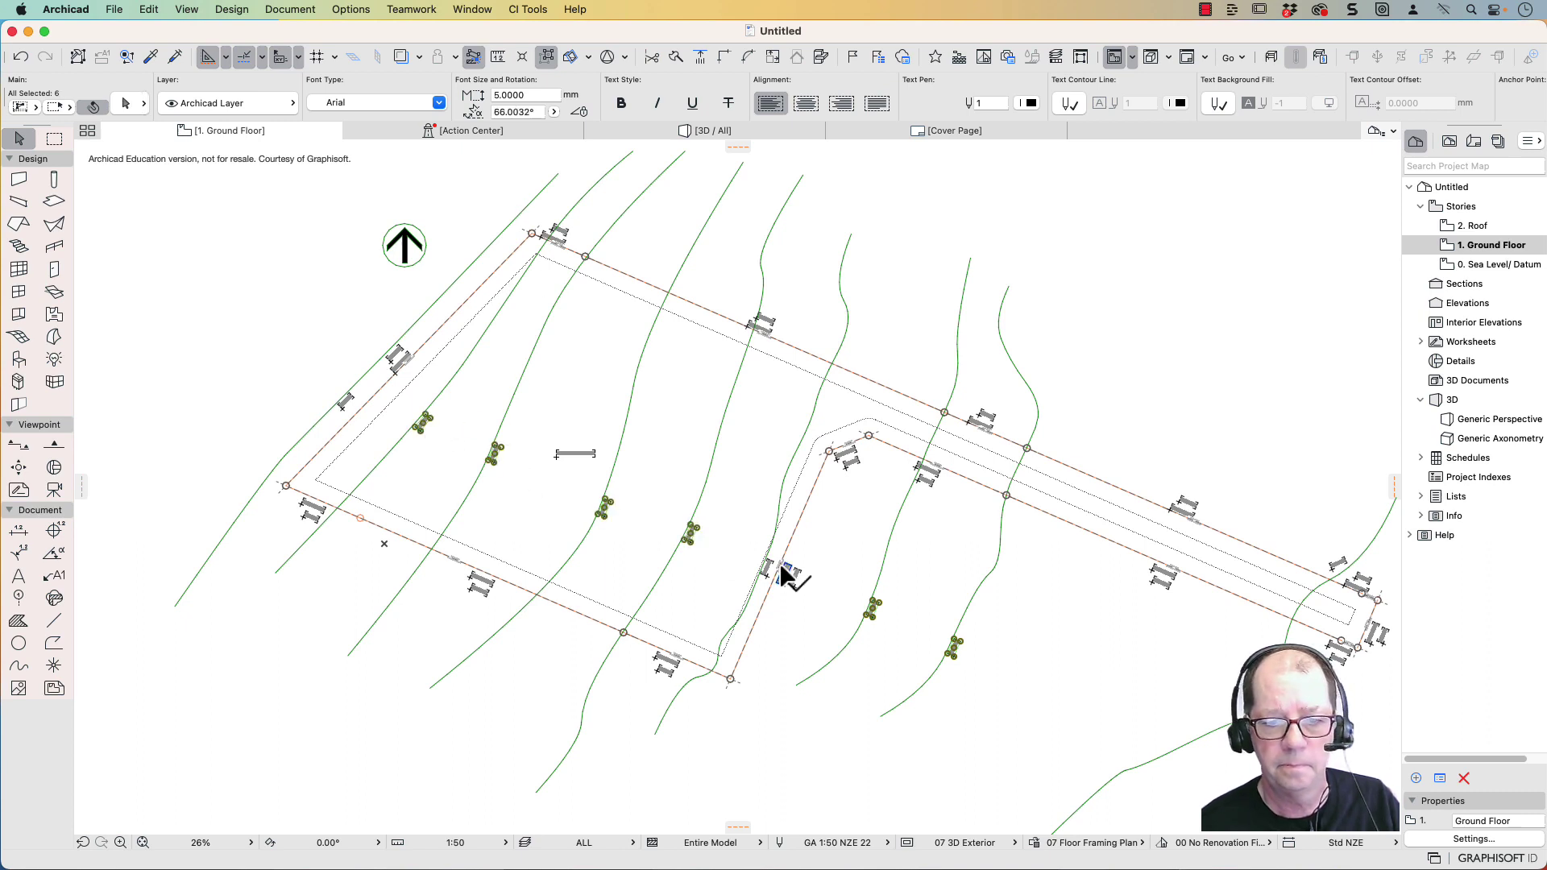
shift+click(780, 572)
click(777, 570)
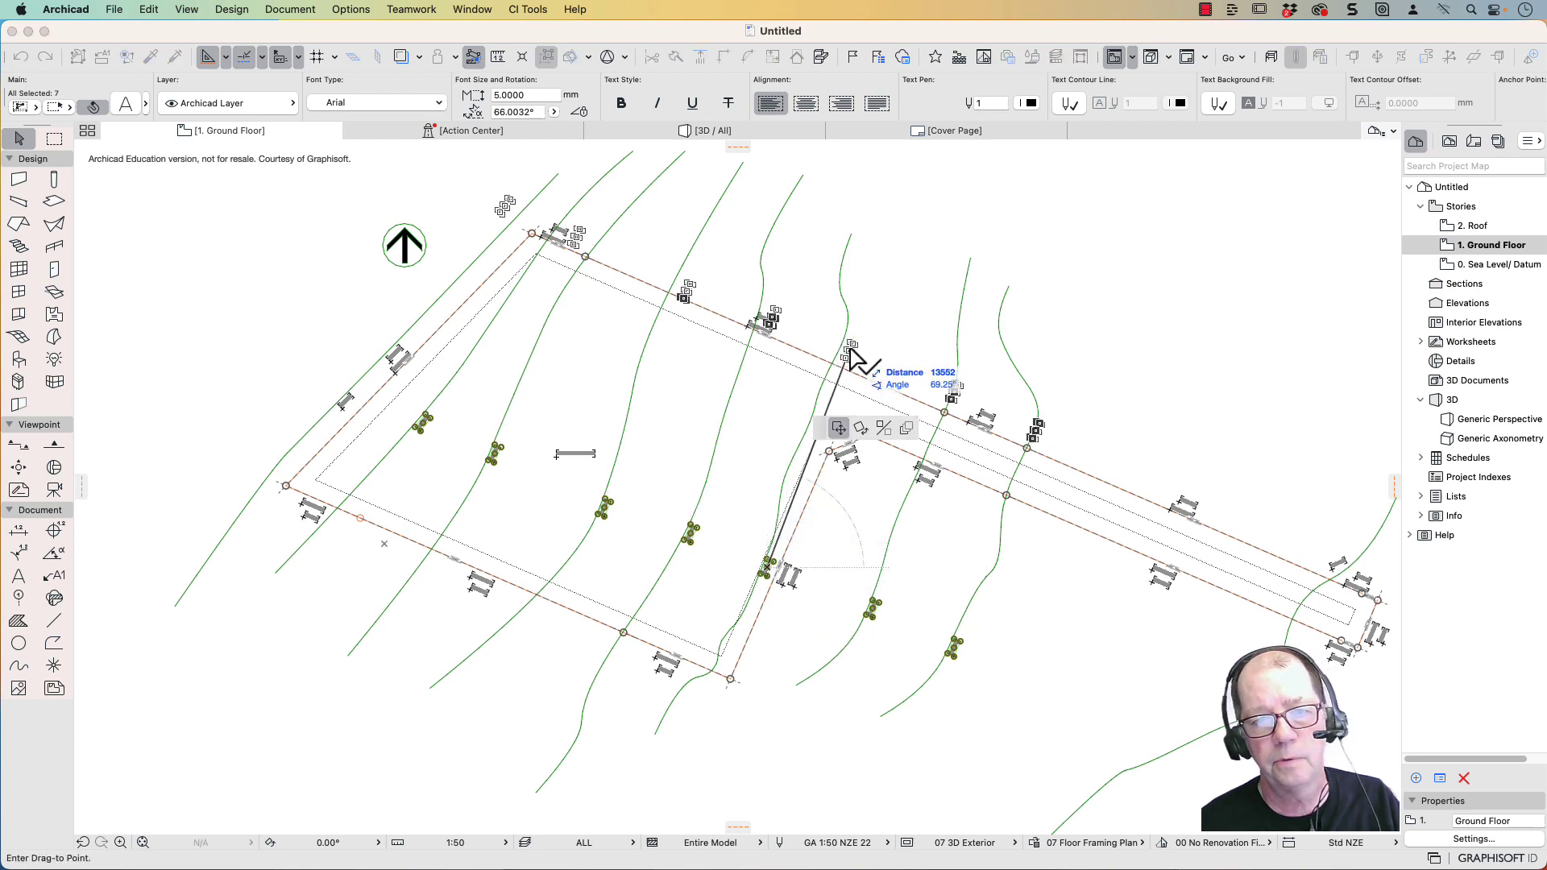
click(853, 344)
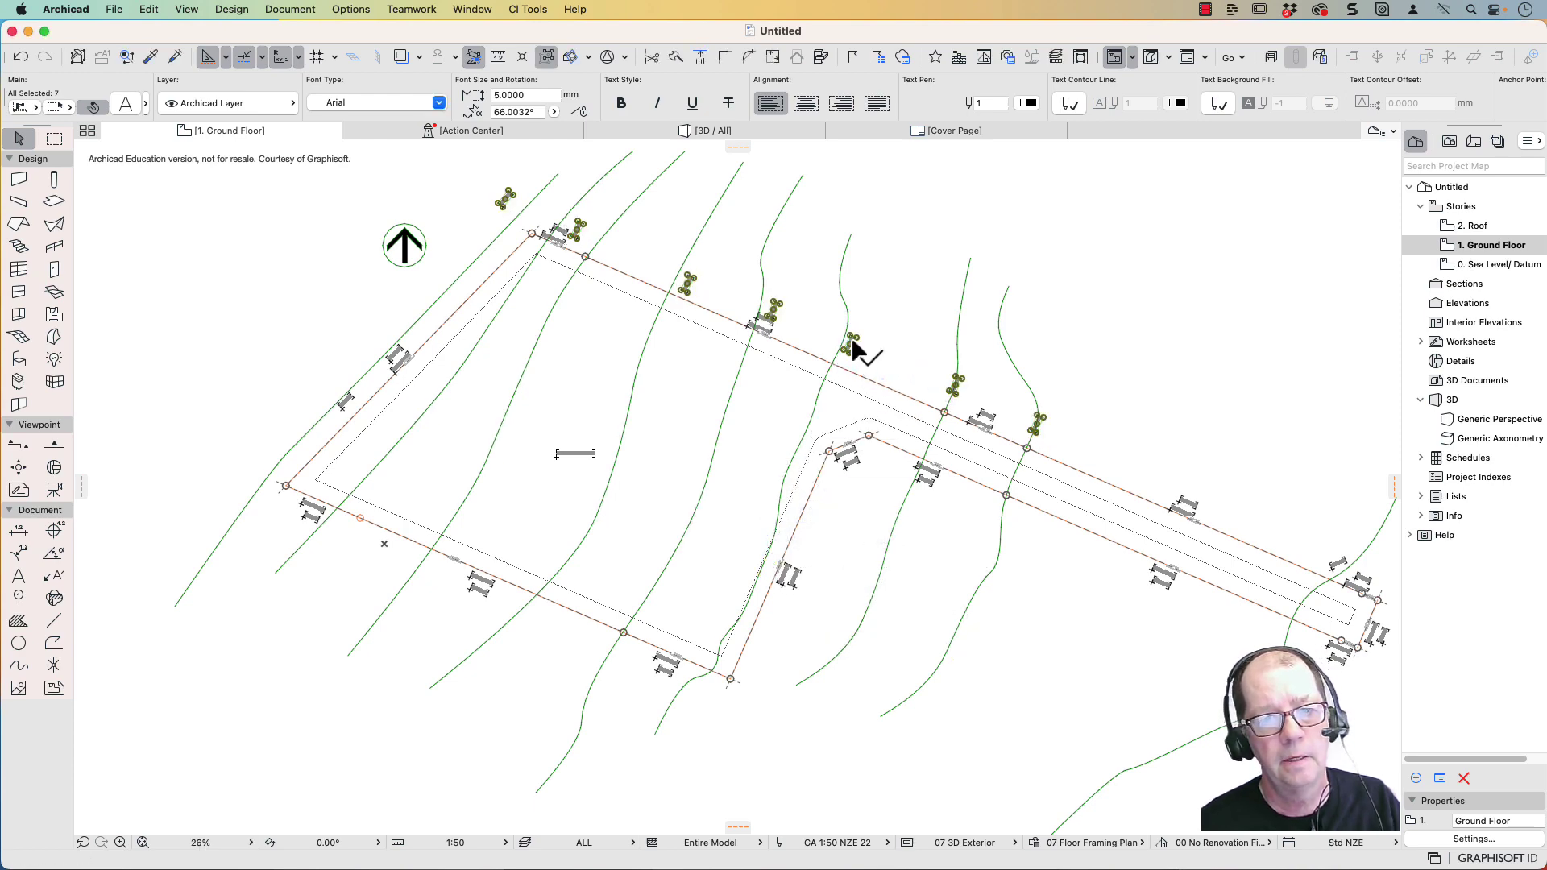
Clear the selection and delete the duplicate 13.5m contour label
scroll(534, 180, up, 2)
click(673, 512)
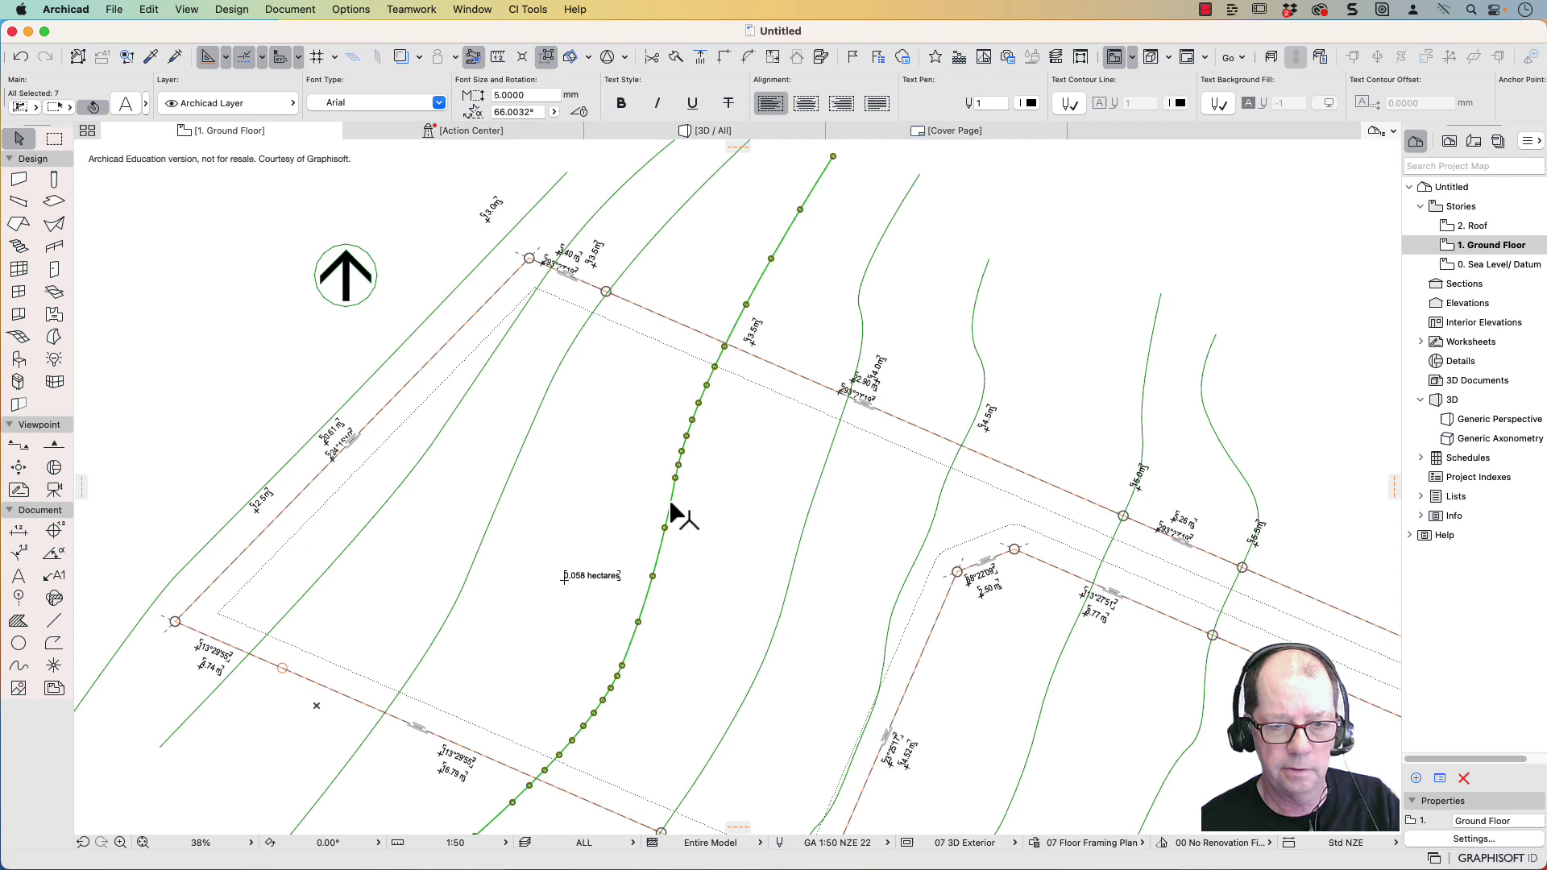
click(626, 405)
scroll(581, 259, up, 4)
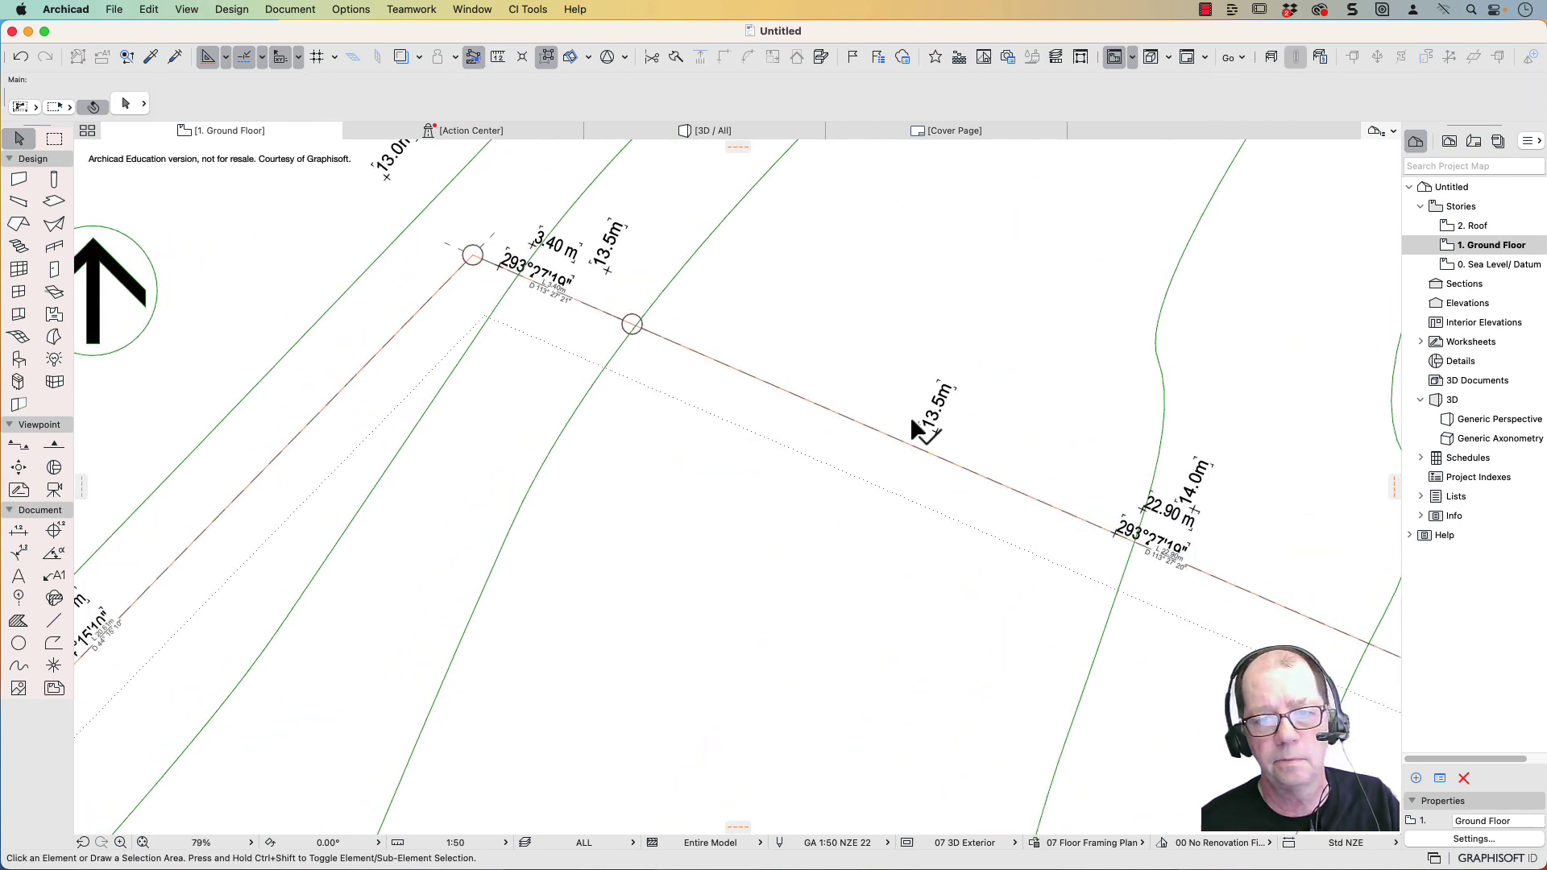
click(935, 415)
key(Delete)
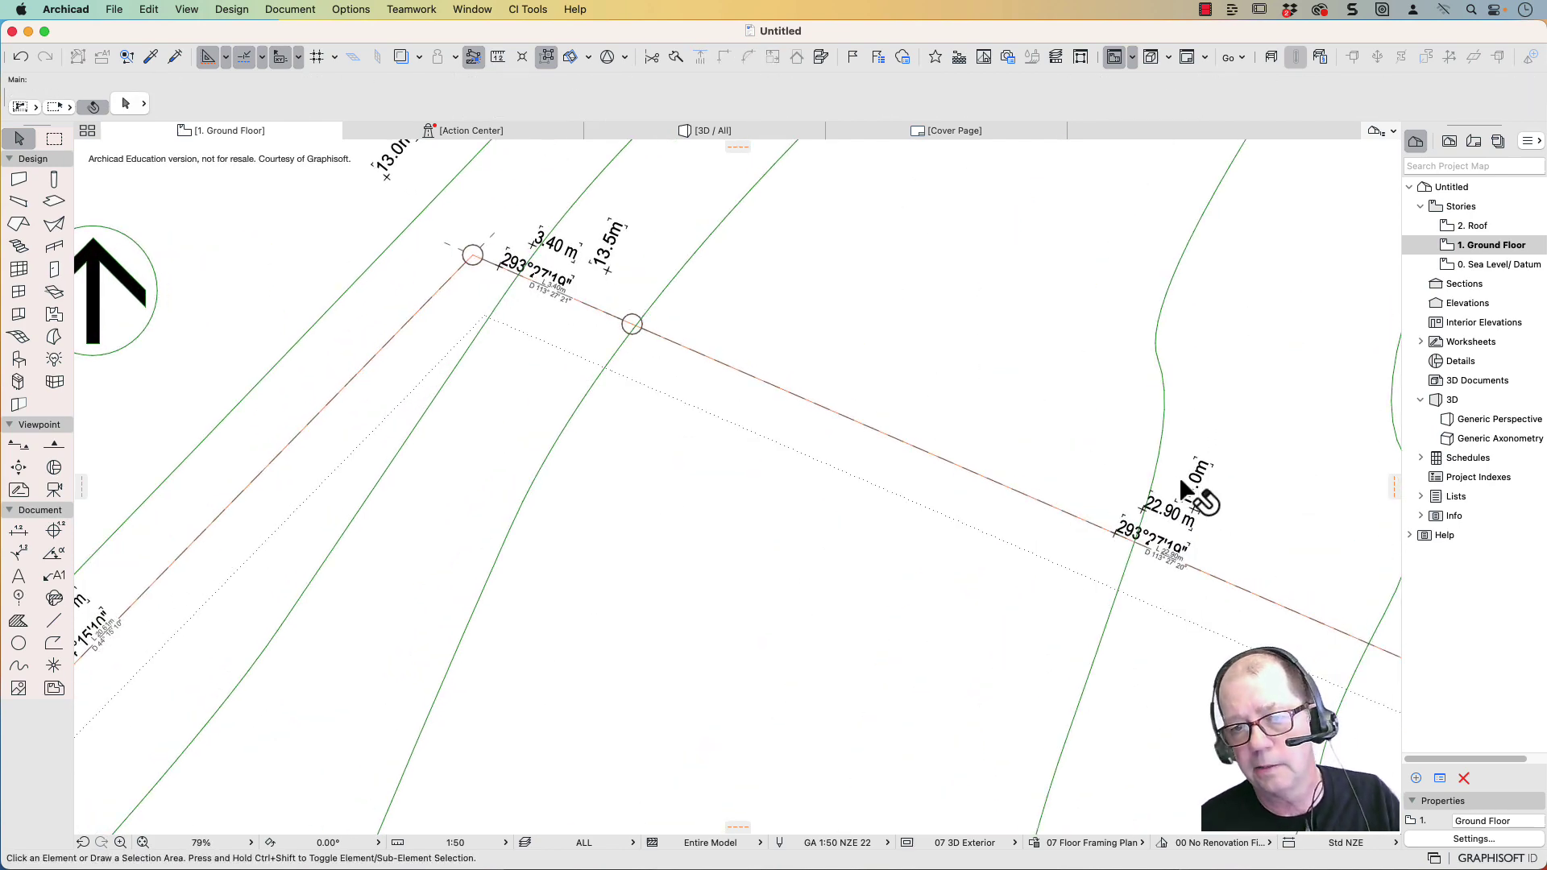
Reposition the 14.0m, 13.5m, 13.0m and 12.5m labels onto their contours, clear of other text
click(1185, 492)
drag(1177, 475, 1137, 454)
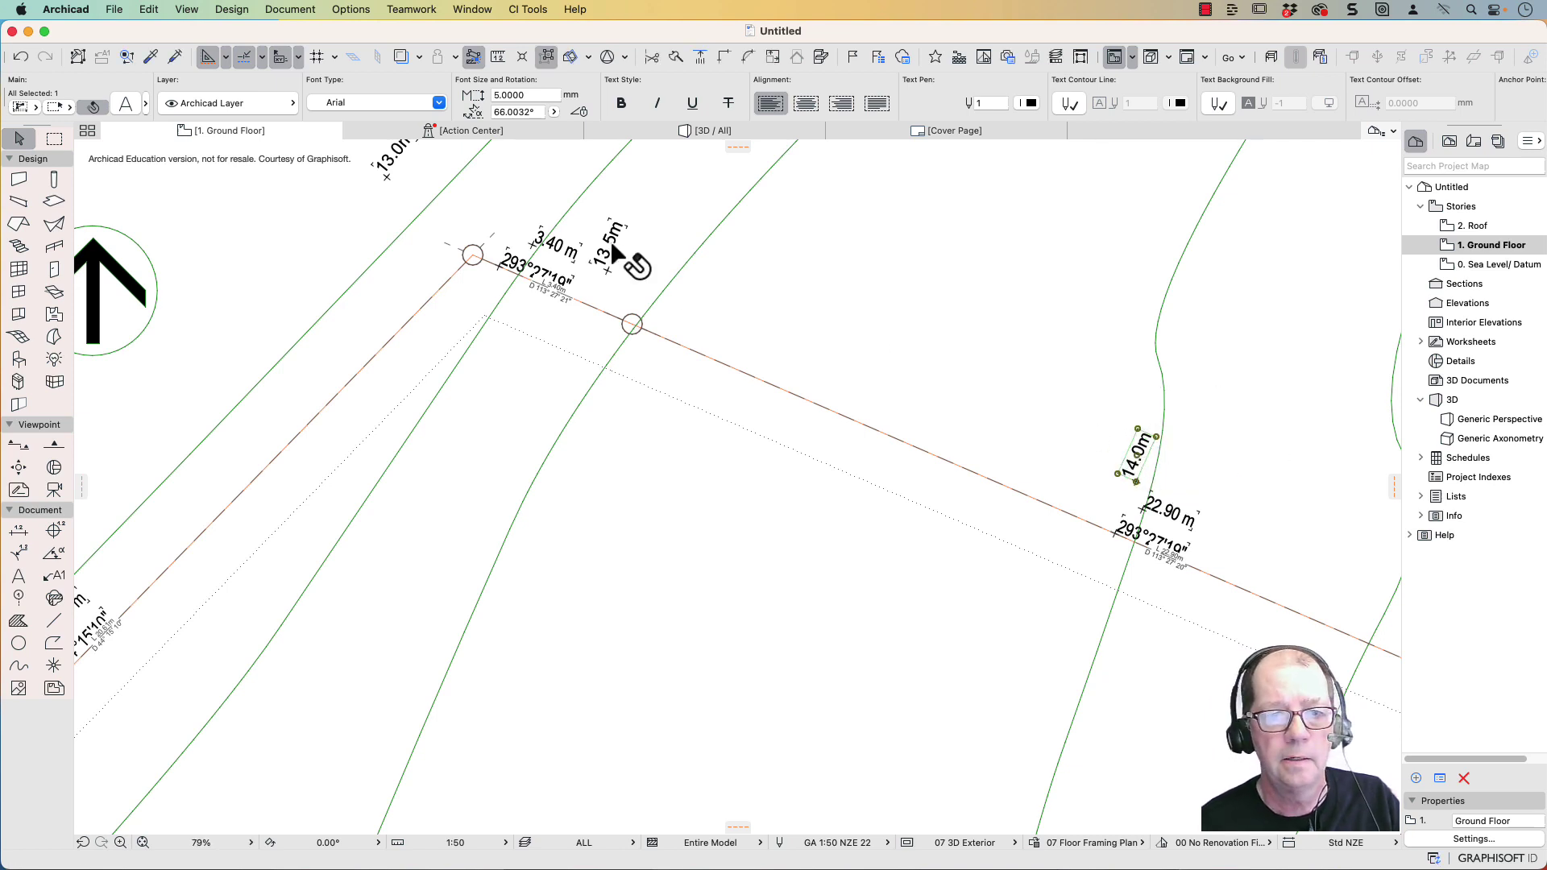
drag(613, 251, 649, 269)
drag(395, 159, 562, 194)
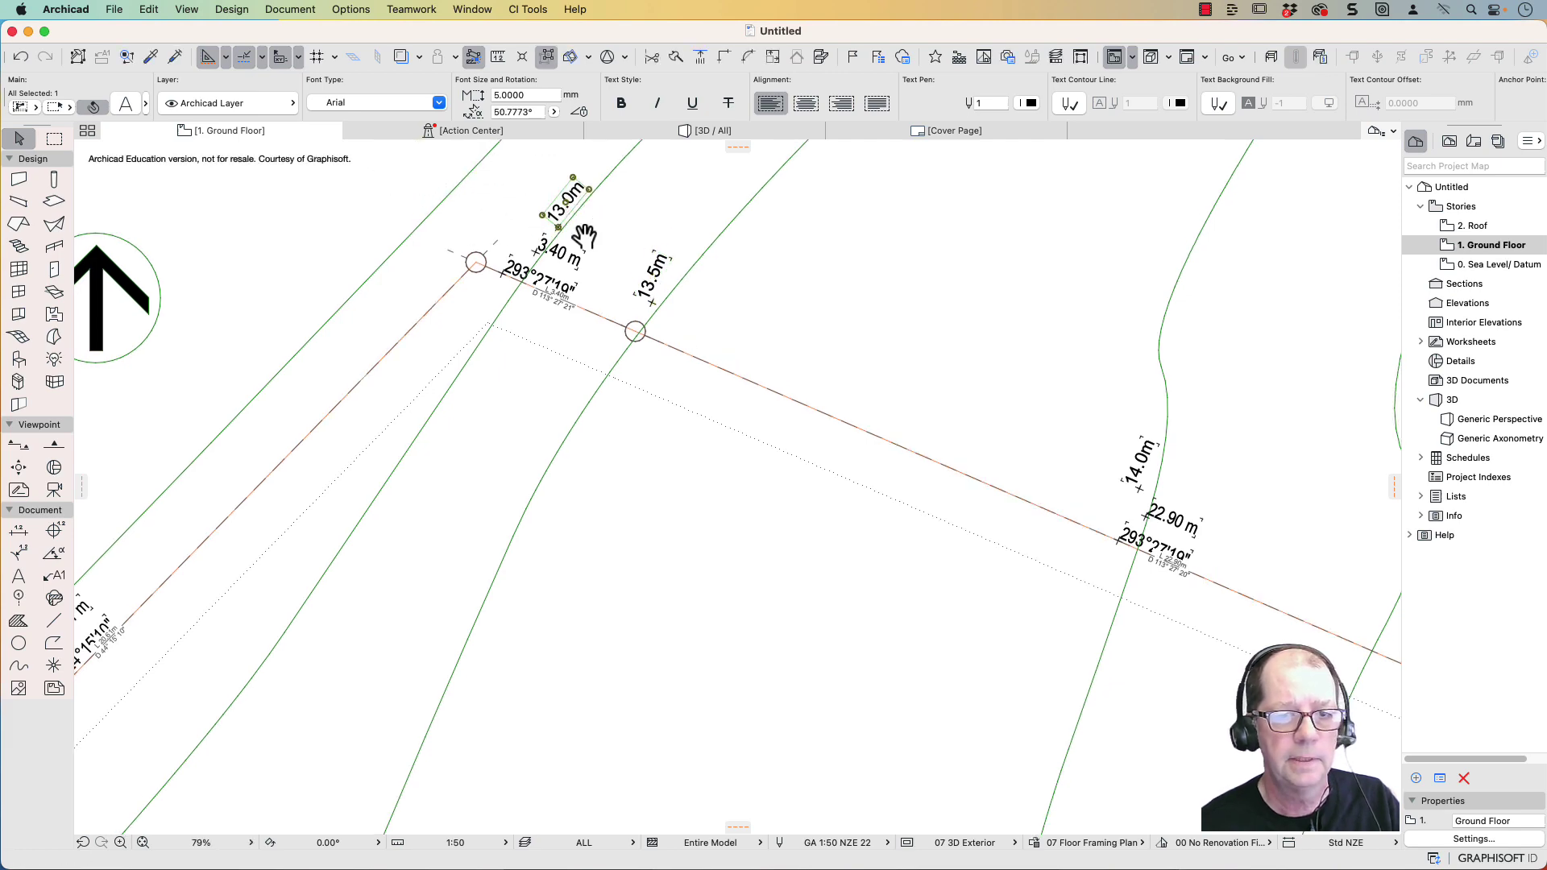
middle_drag(553, 246, 940, 219)
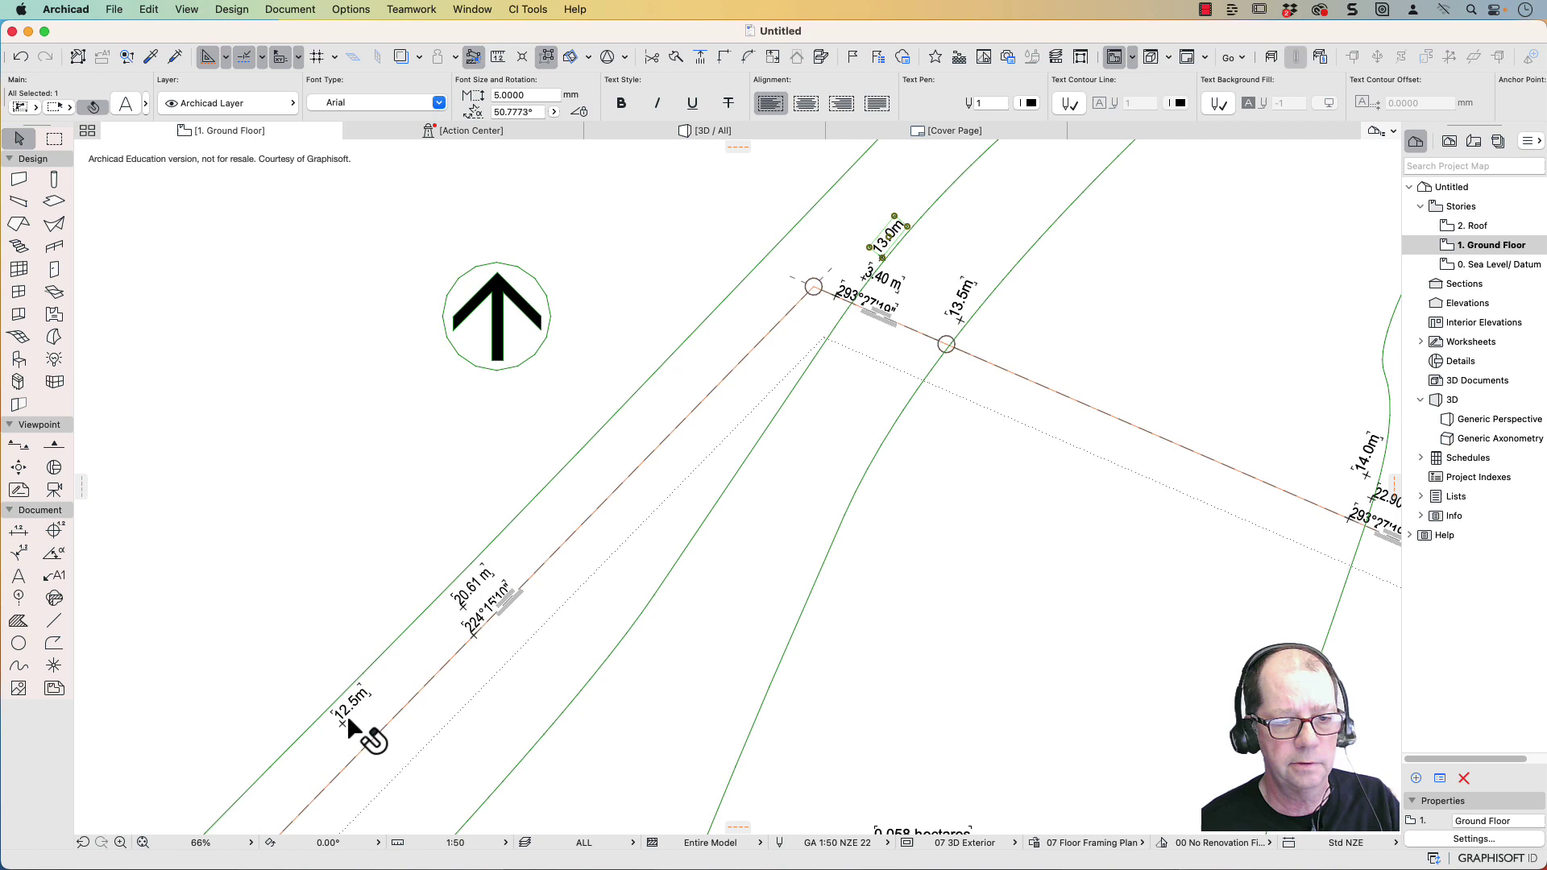
drag(359, 729, 804, 195)
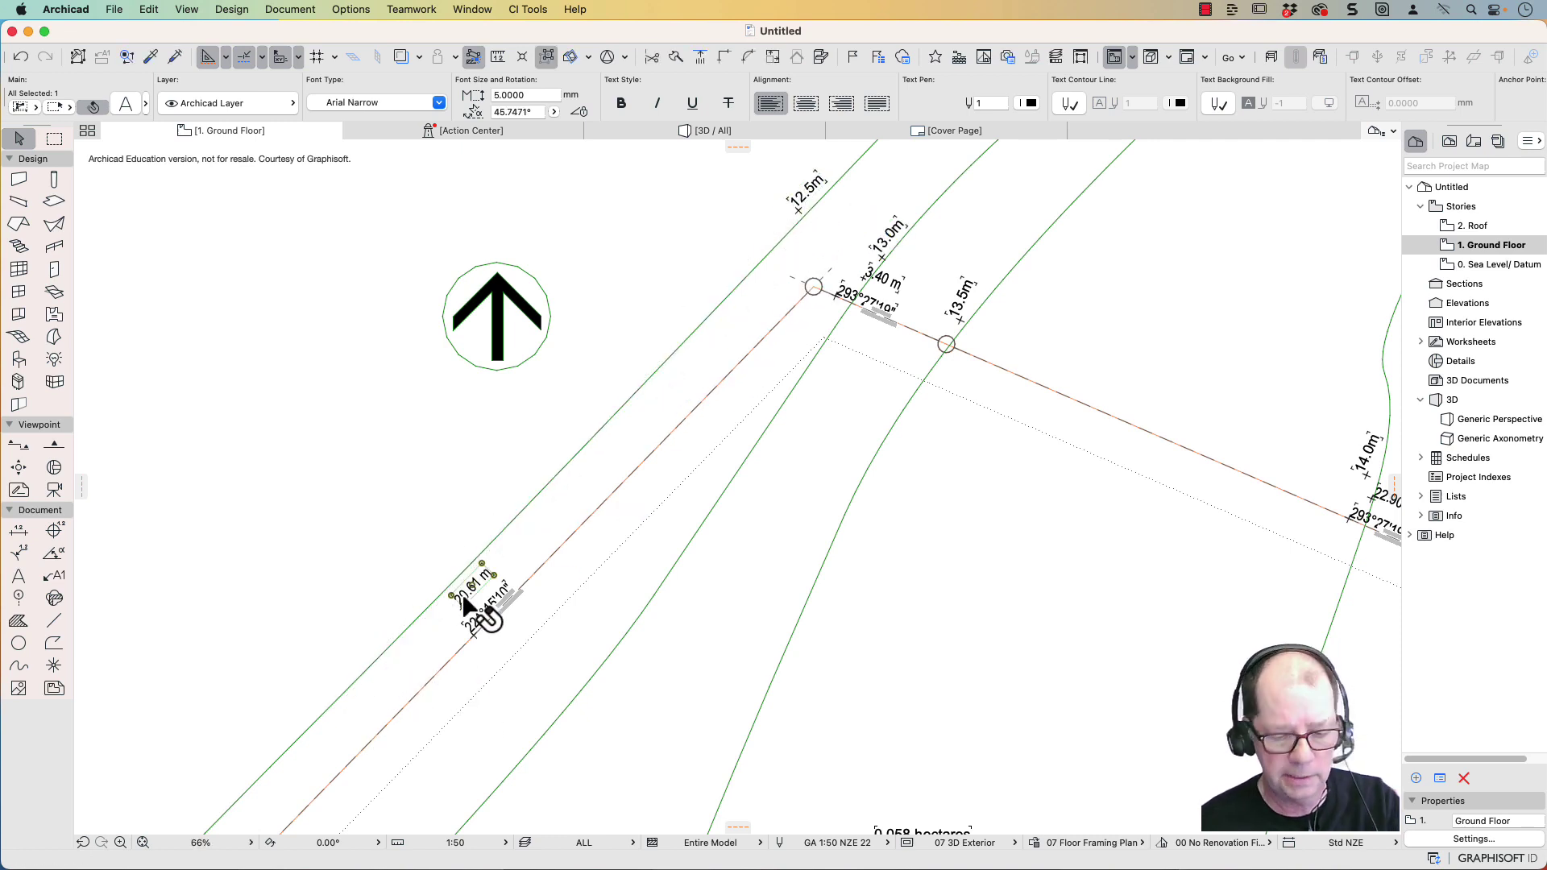
Delete the 20.61 m length label and remove the 224°15'10" bearing label from the western boundary
key(Delete)
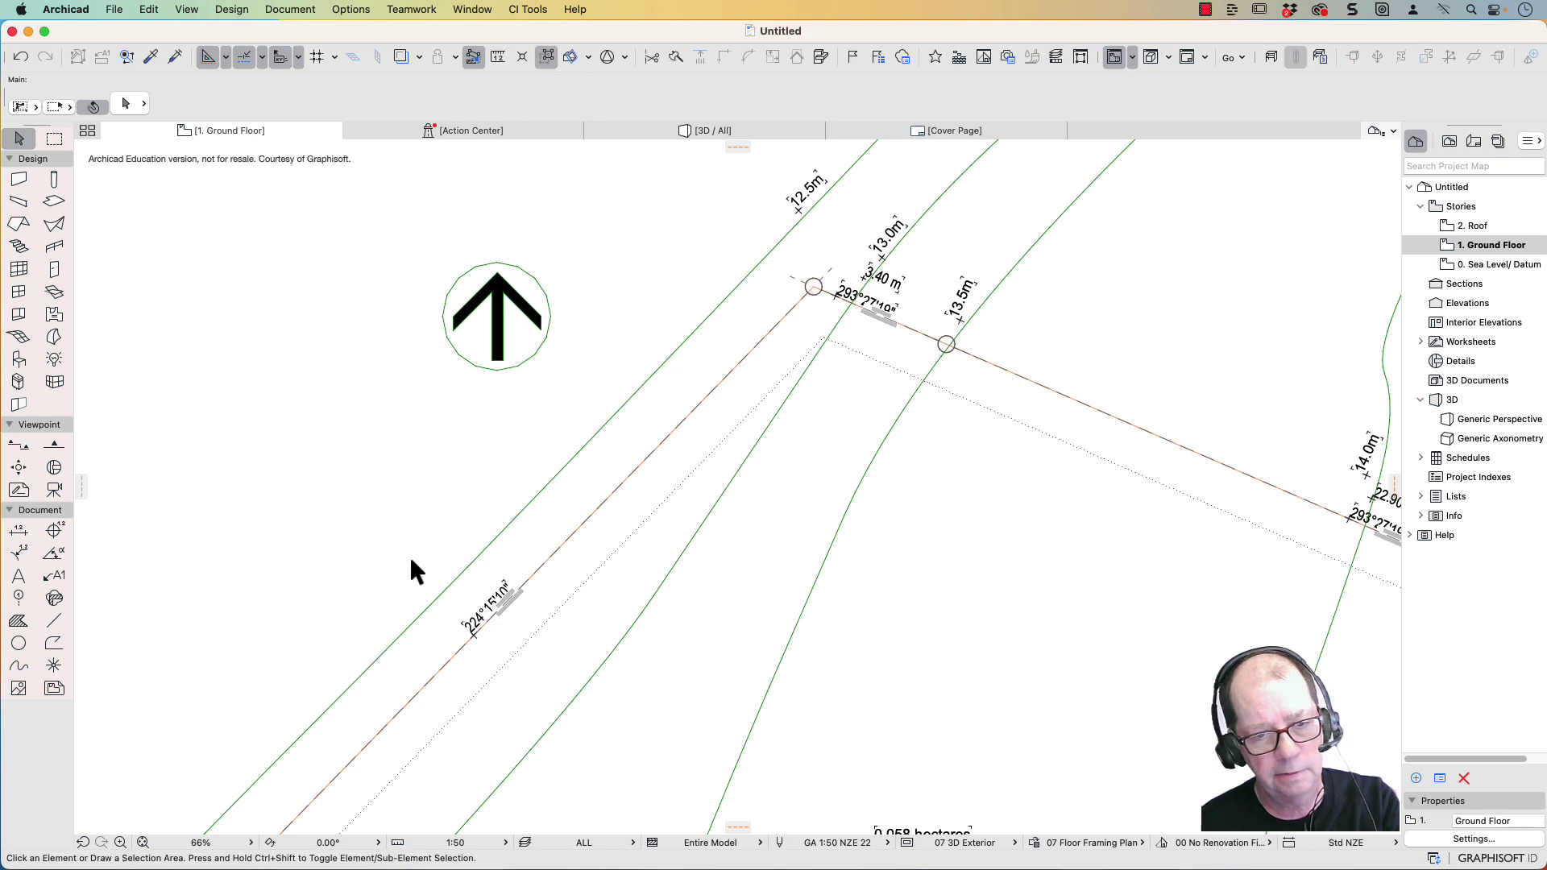
drag(428, 556, 497, 617)
click(519, 637)
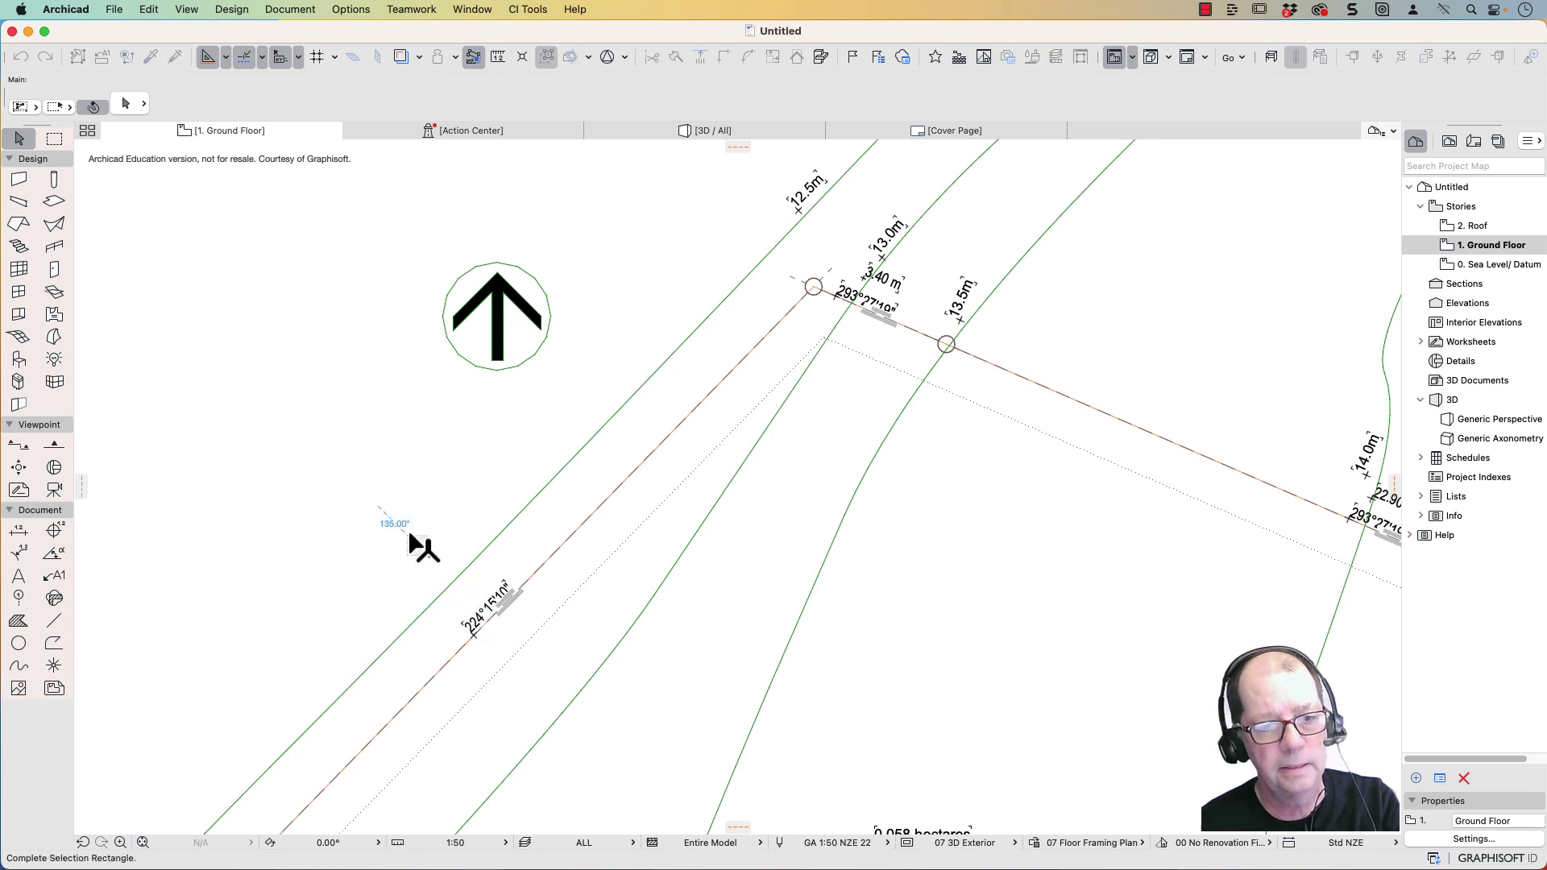
click(529, 449)
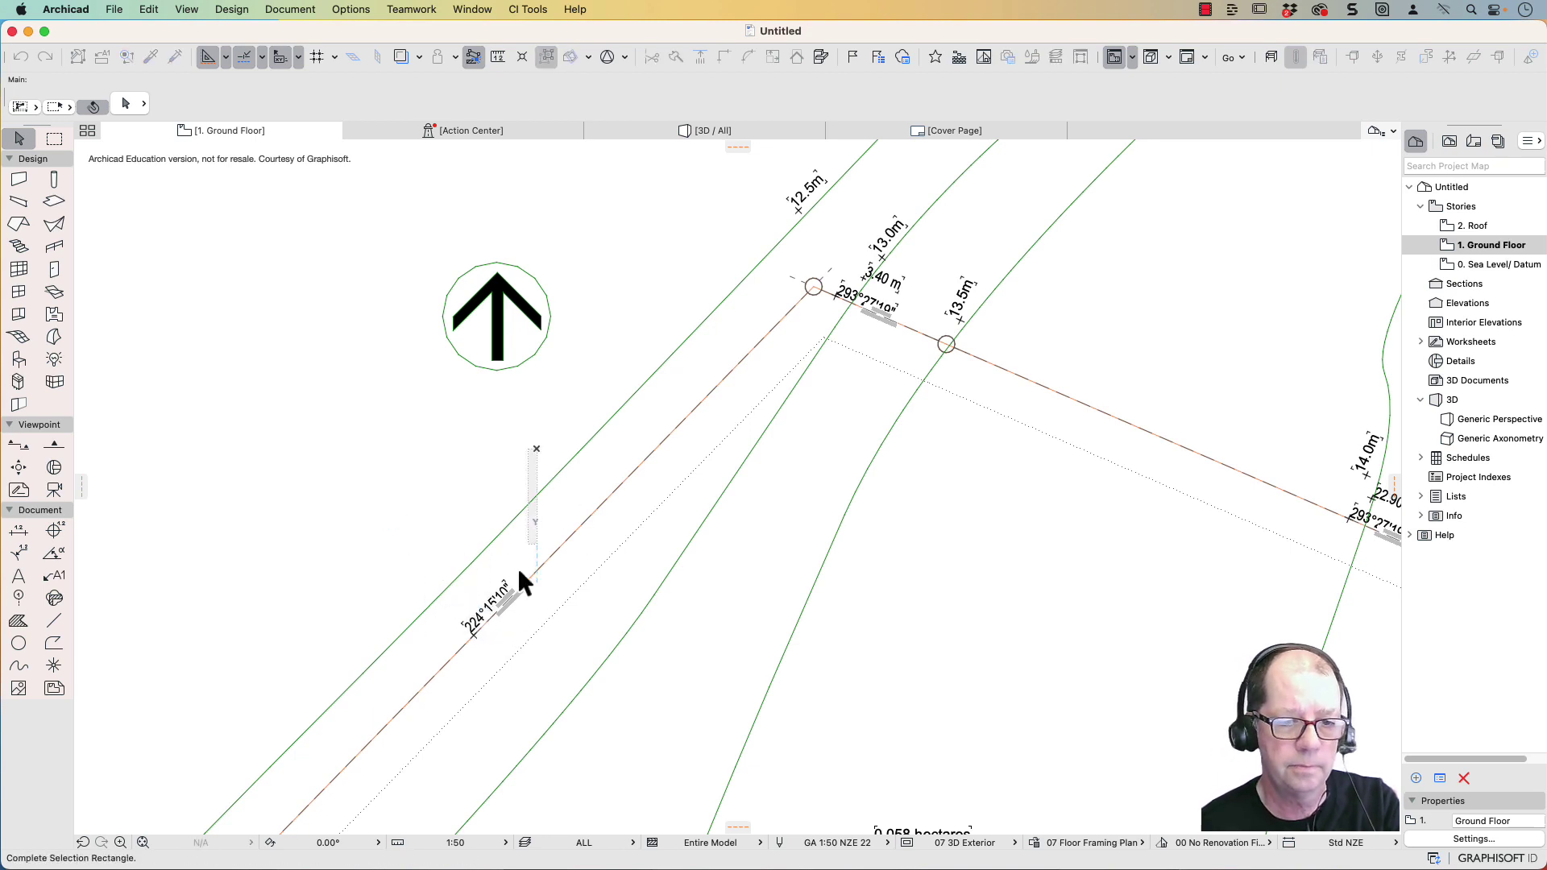
click(427, 677)
click(398, 501)
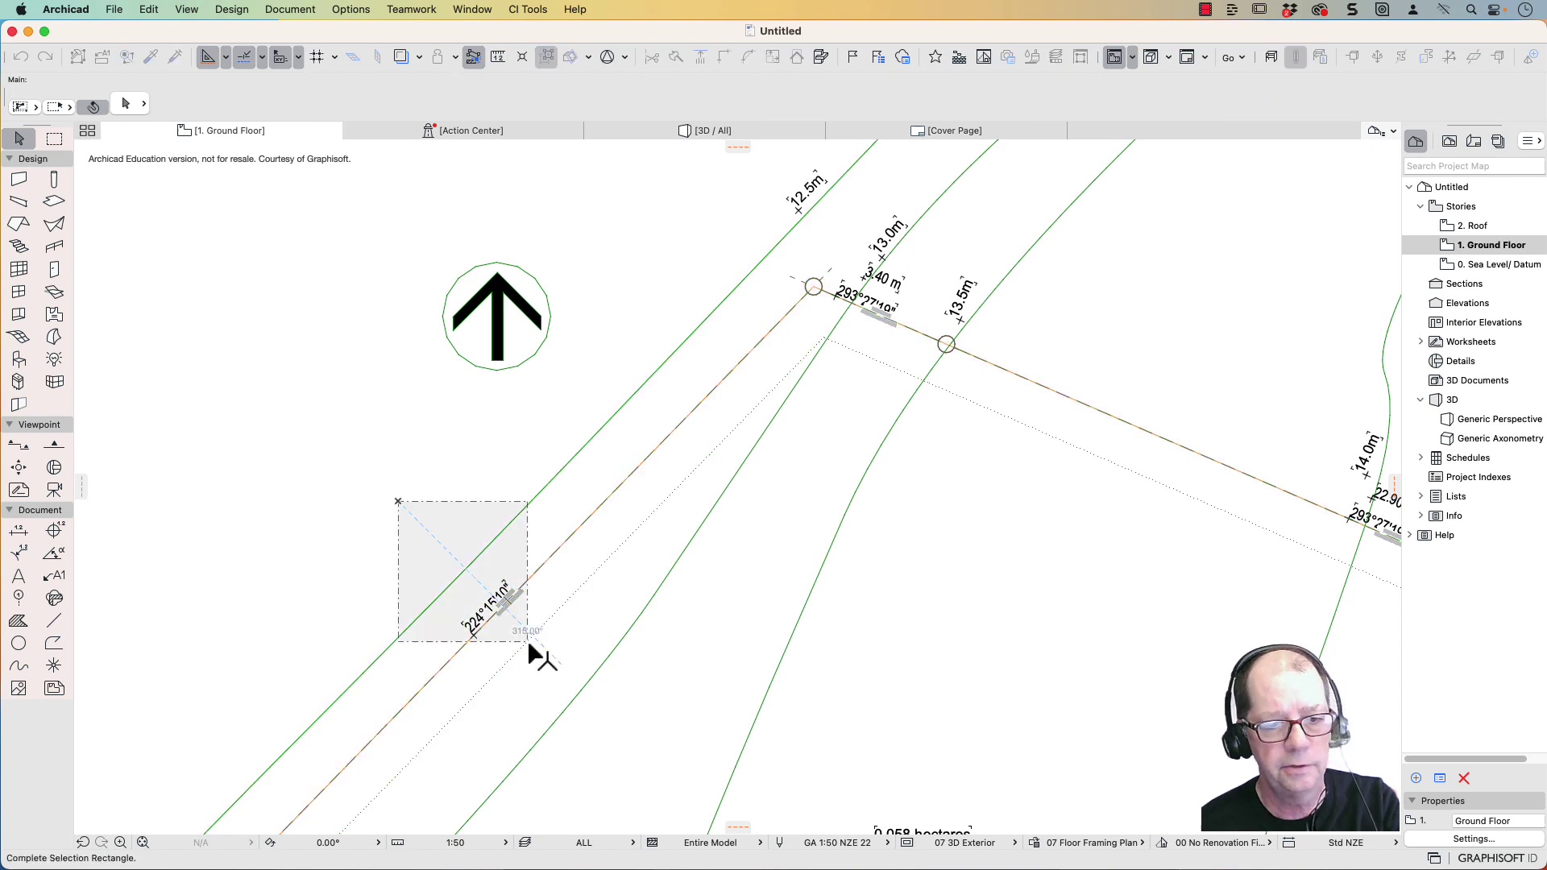
click(532, 648)
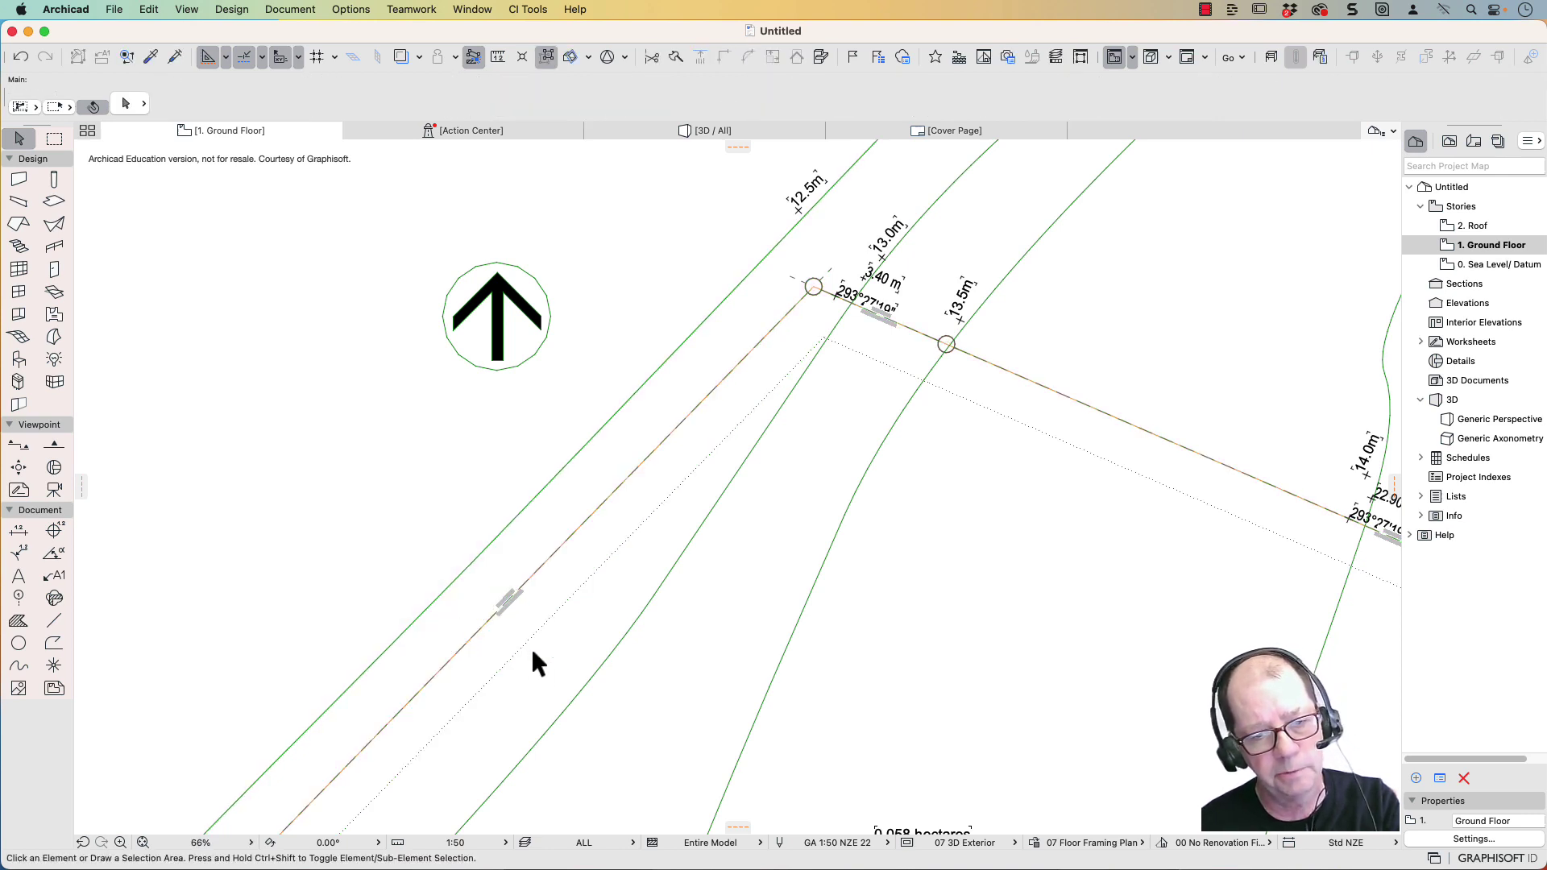
click(758, 228)
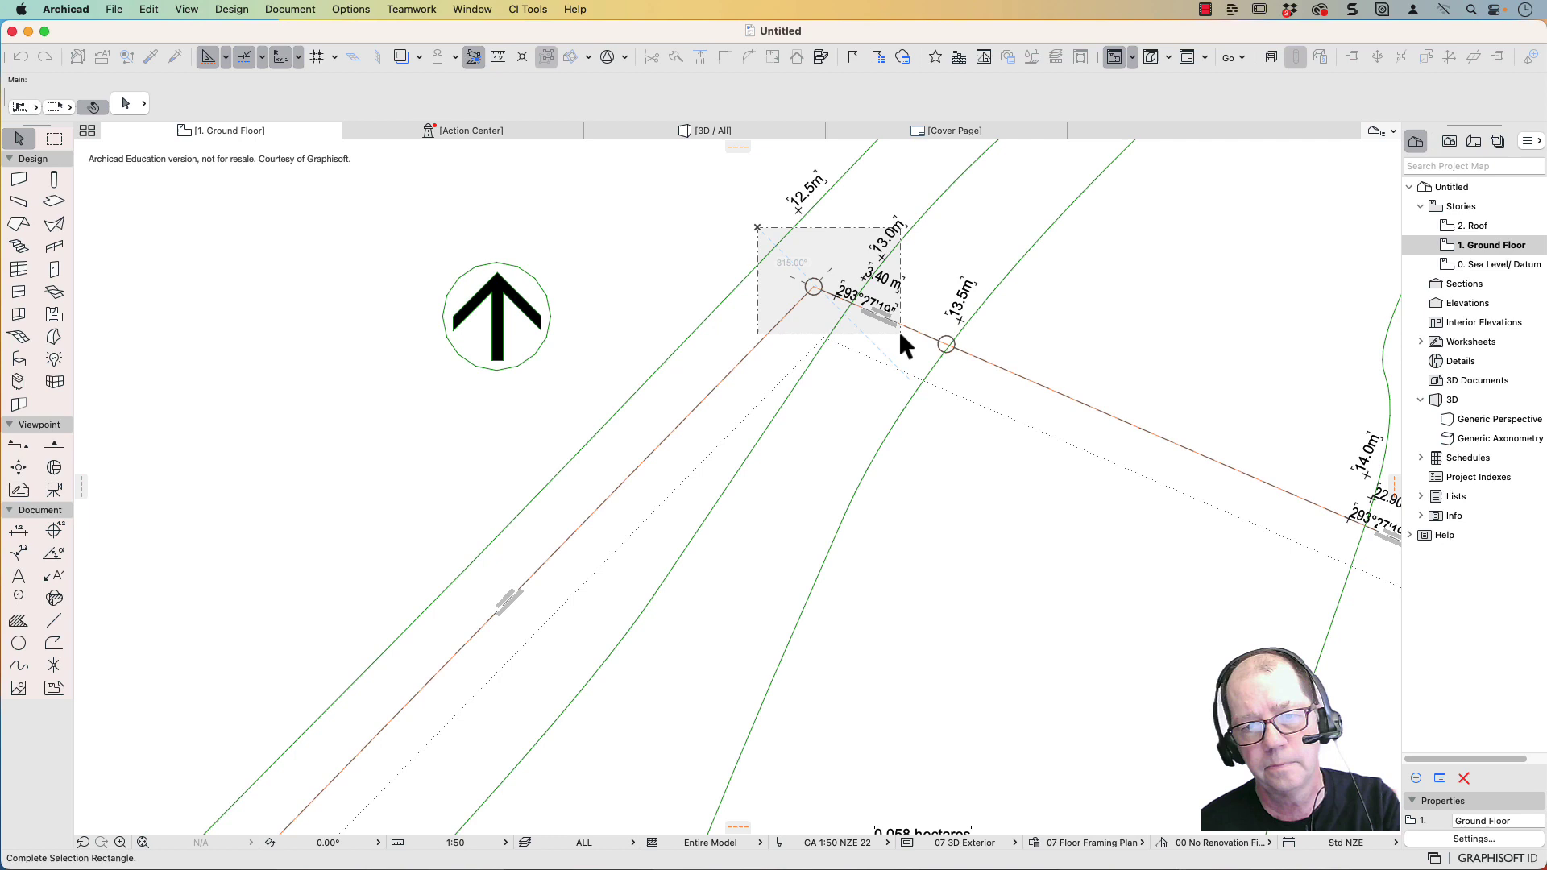
click(901, 333)
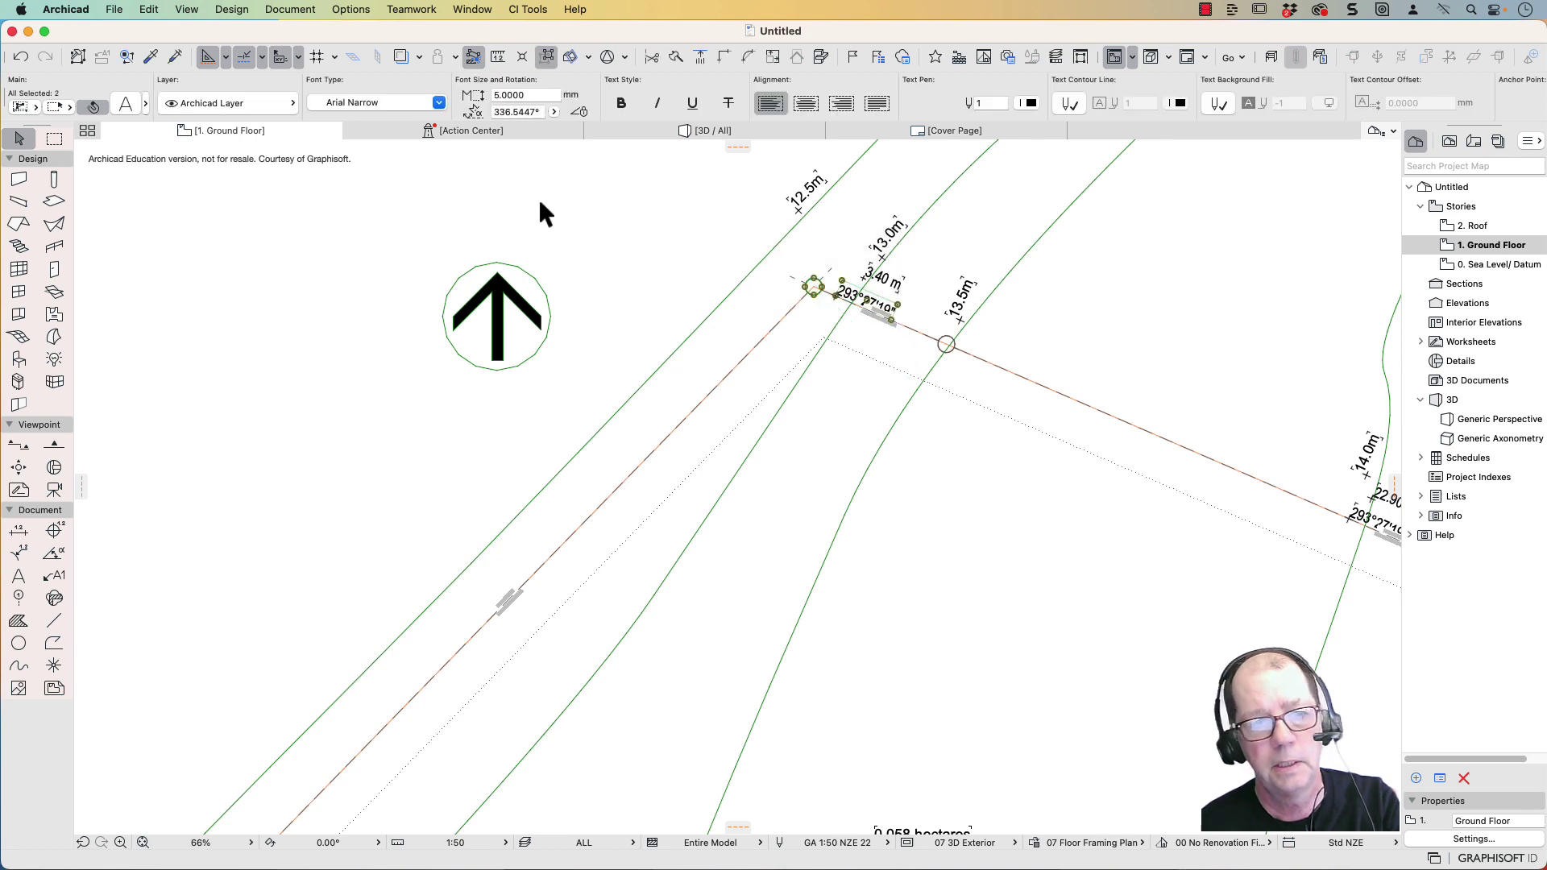
key(Escape)
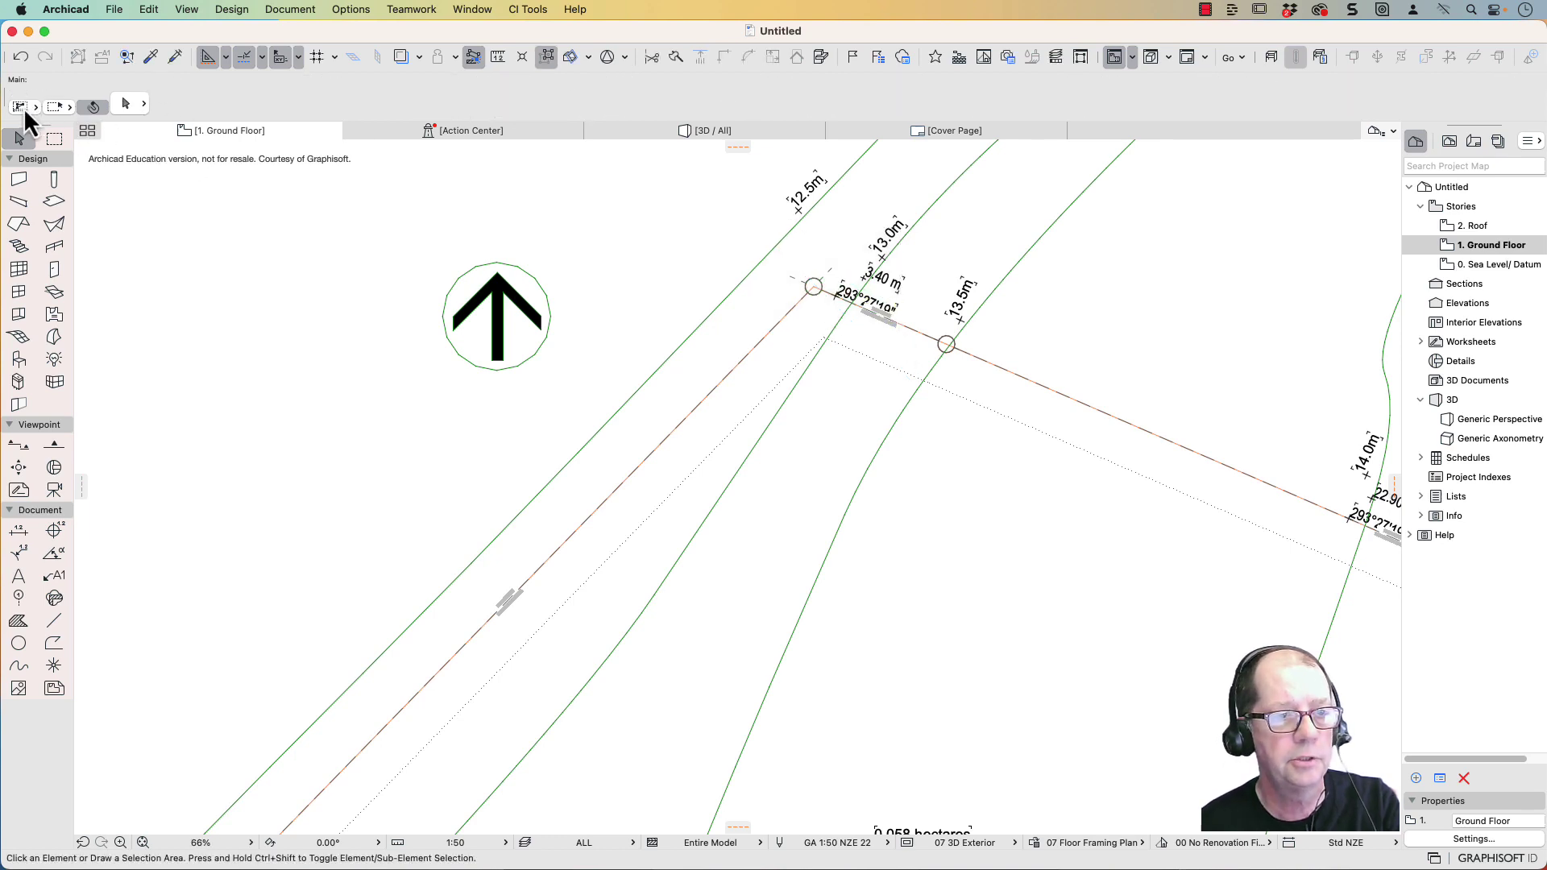
Set the Ground Floor plan's drawing scale to 1:200
scroll(622, 612, down, 5)
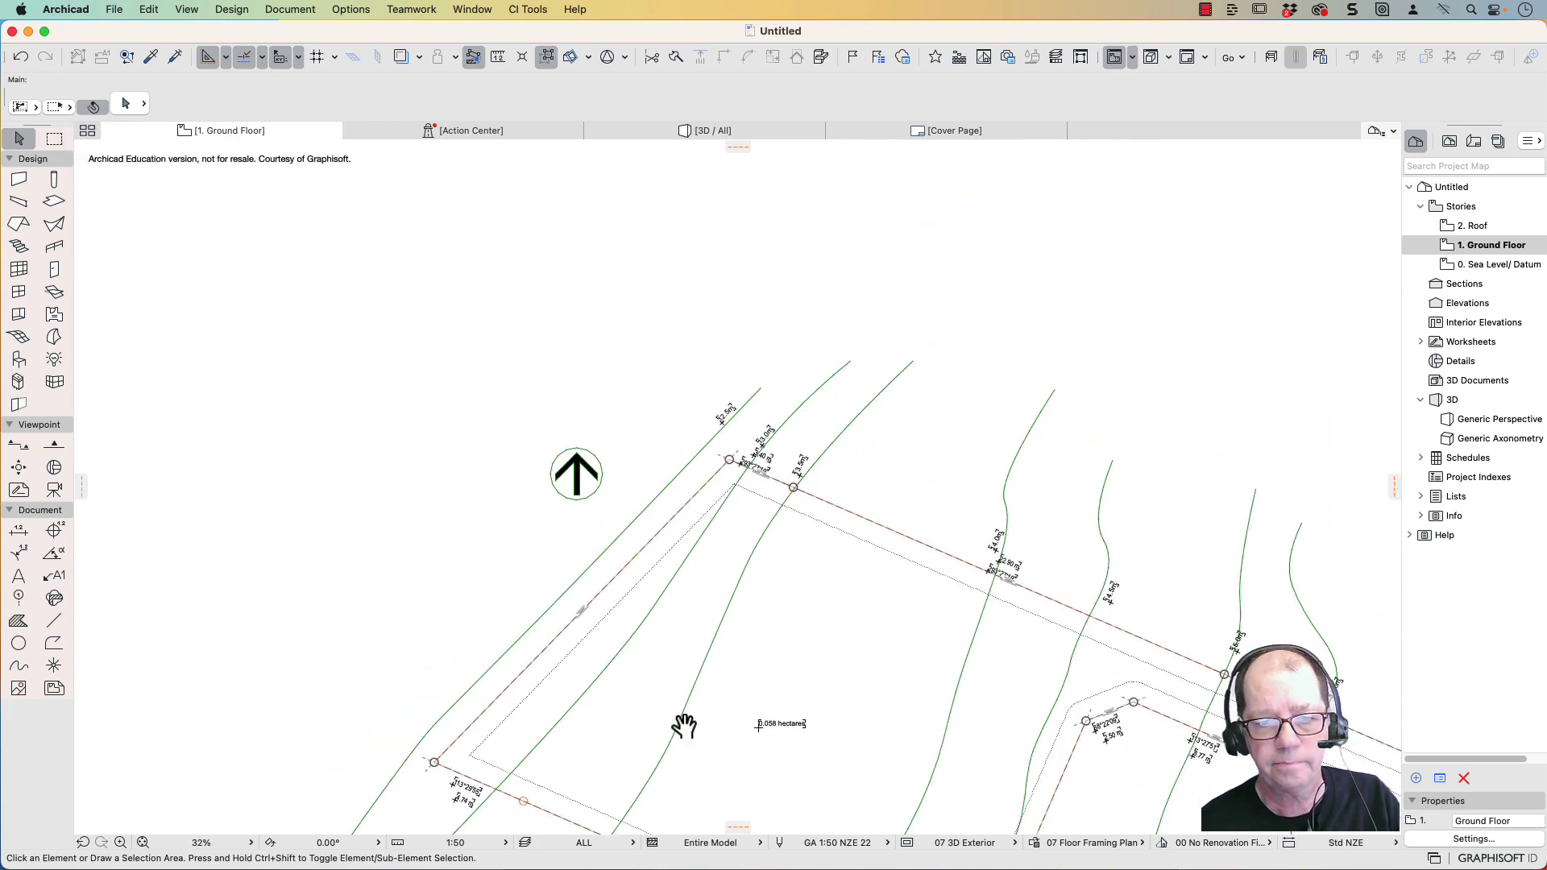
click(505, 845)
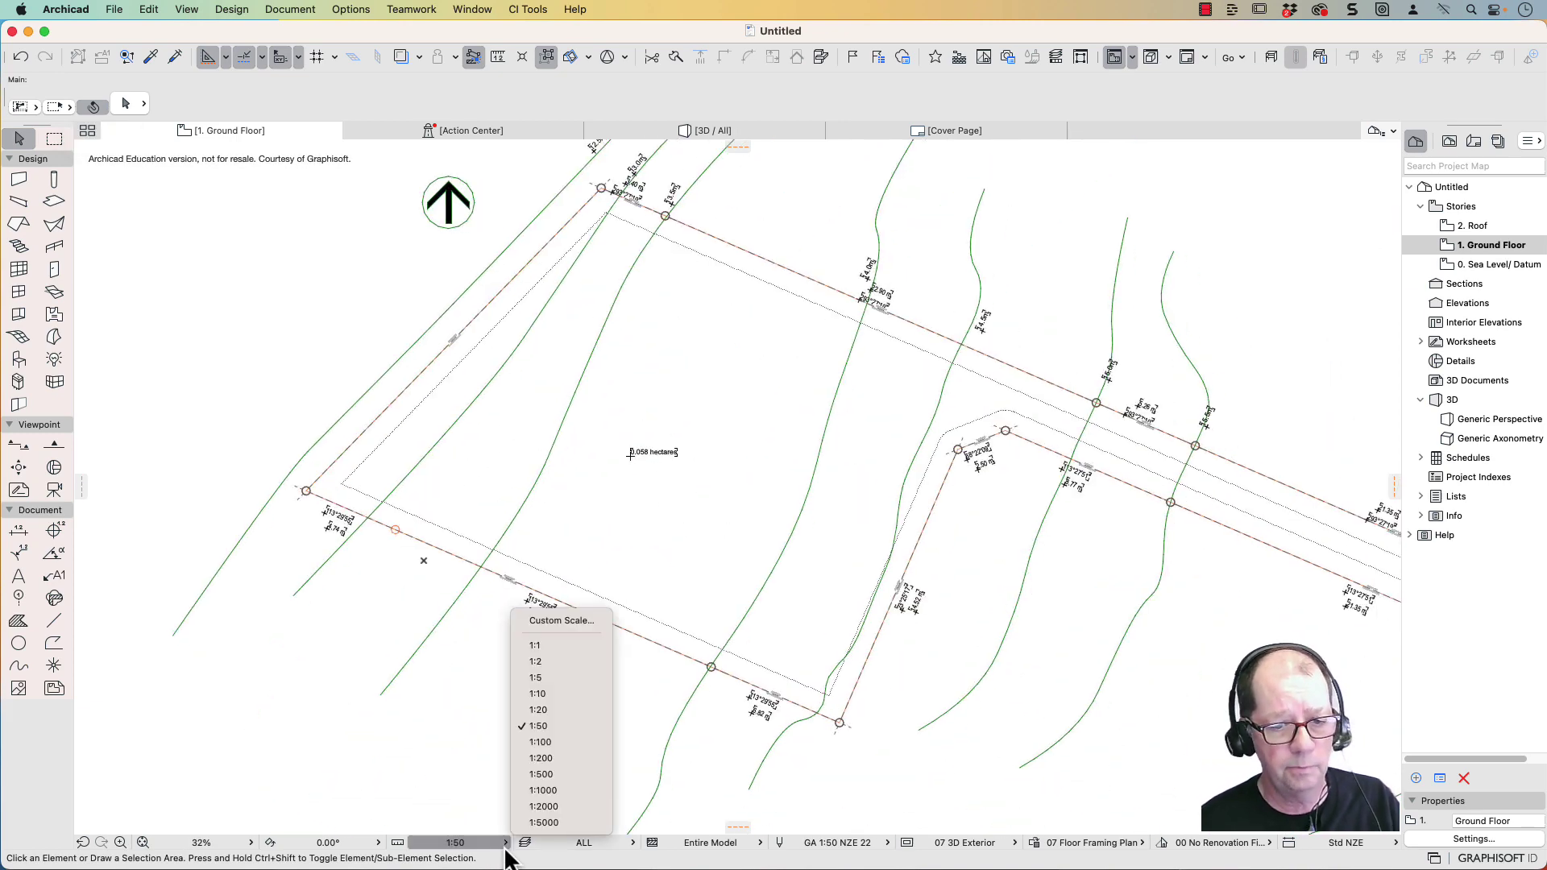
click(536, 764)
Delete the 4.74 m, 113°29'55" angle and 16.79 m boundary labels
scroll(653, 504, up, 7)
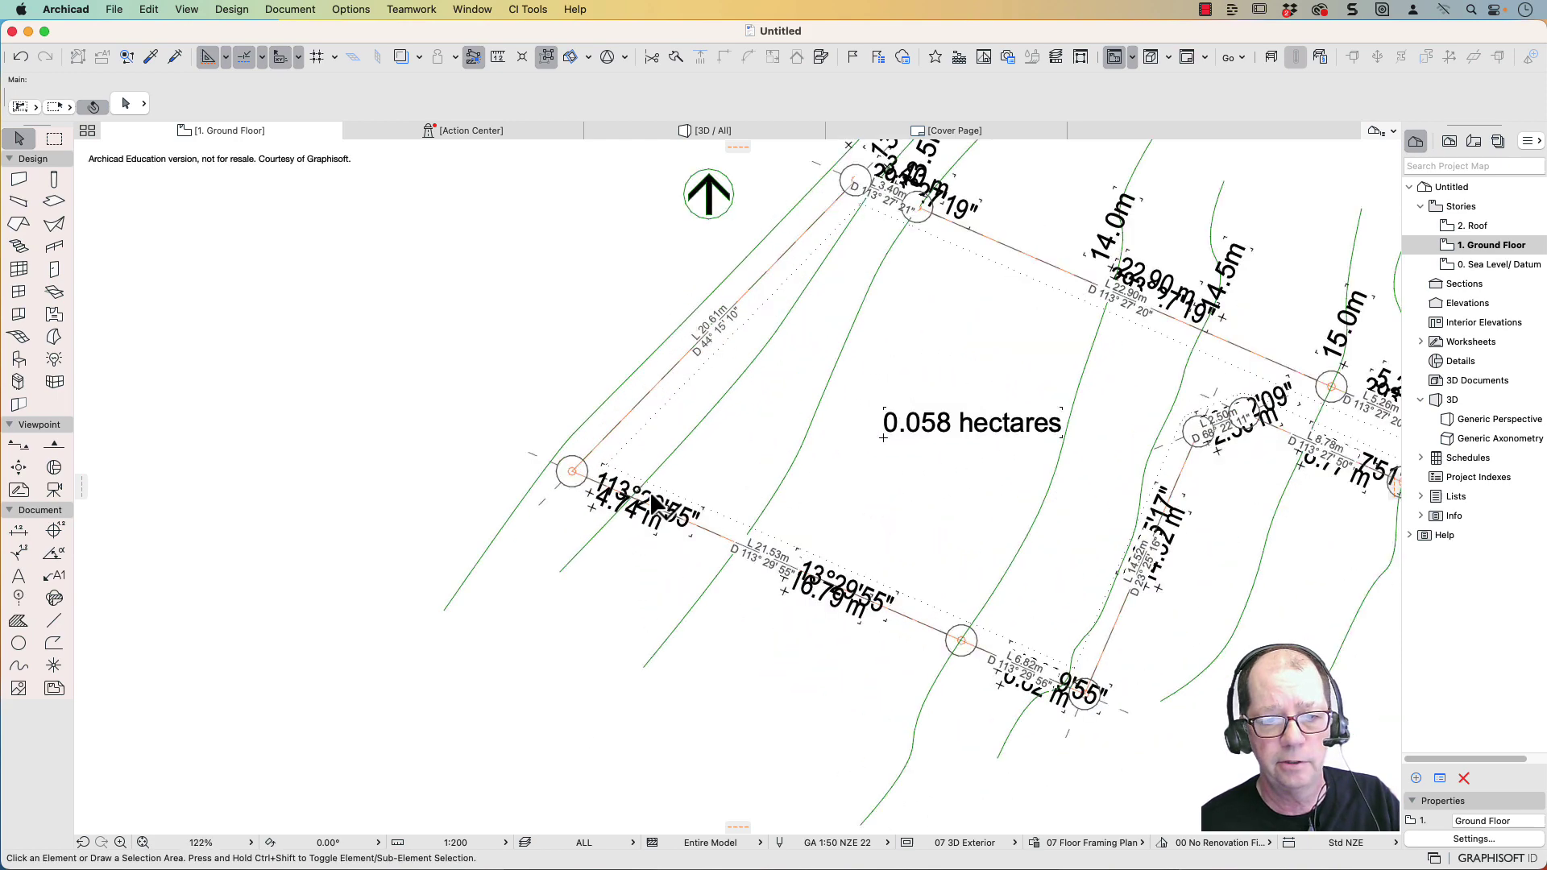
click(652, 508)
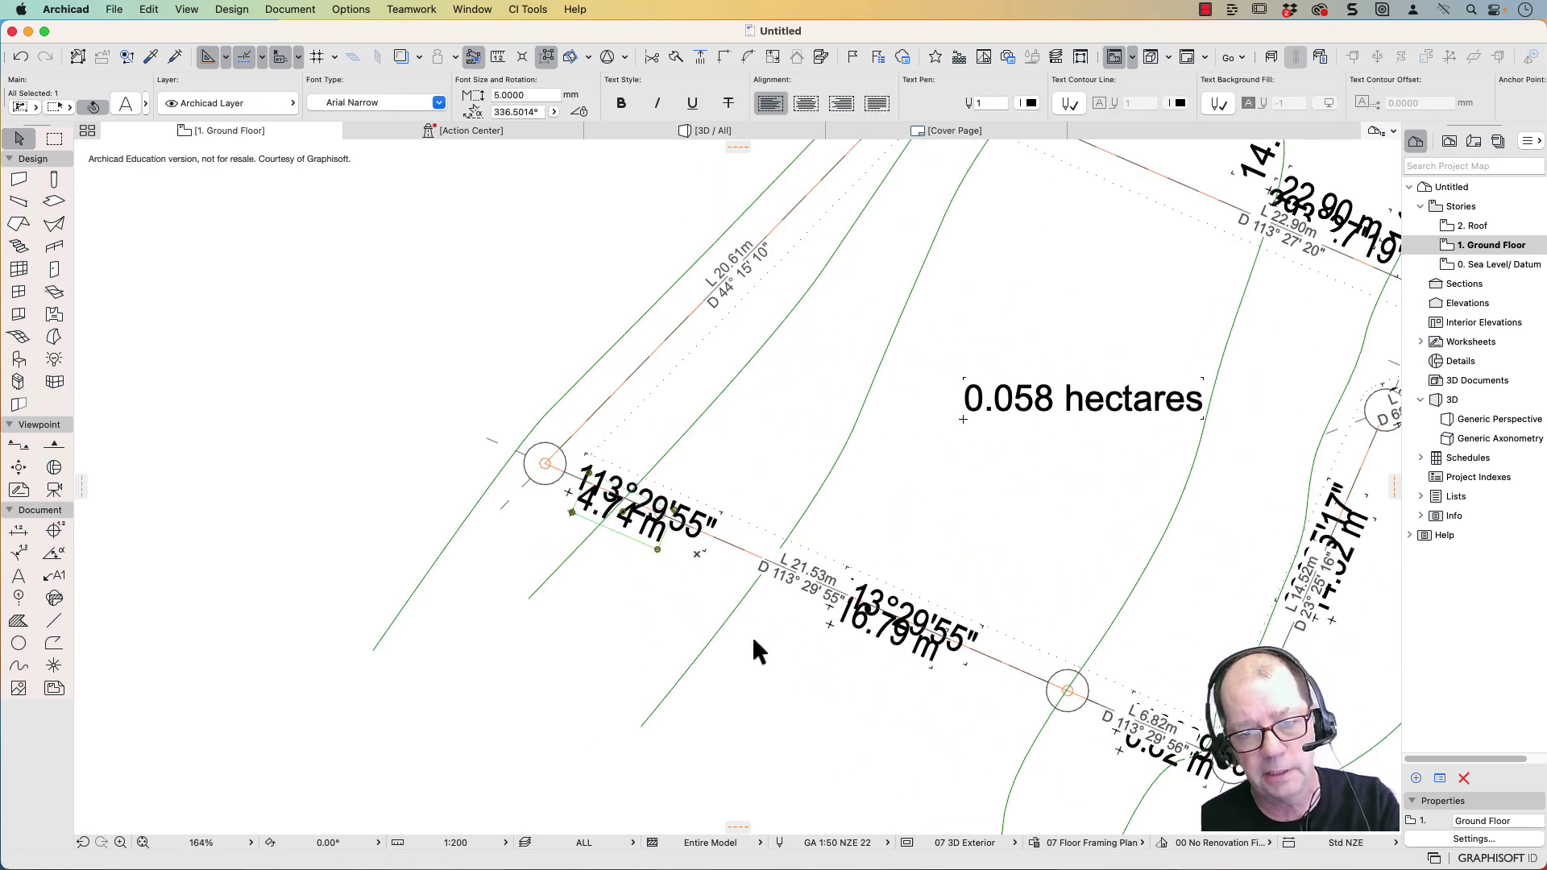
key(Delete)
click(662, 532)
key(Delete)
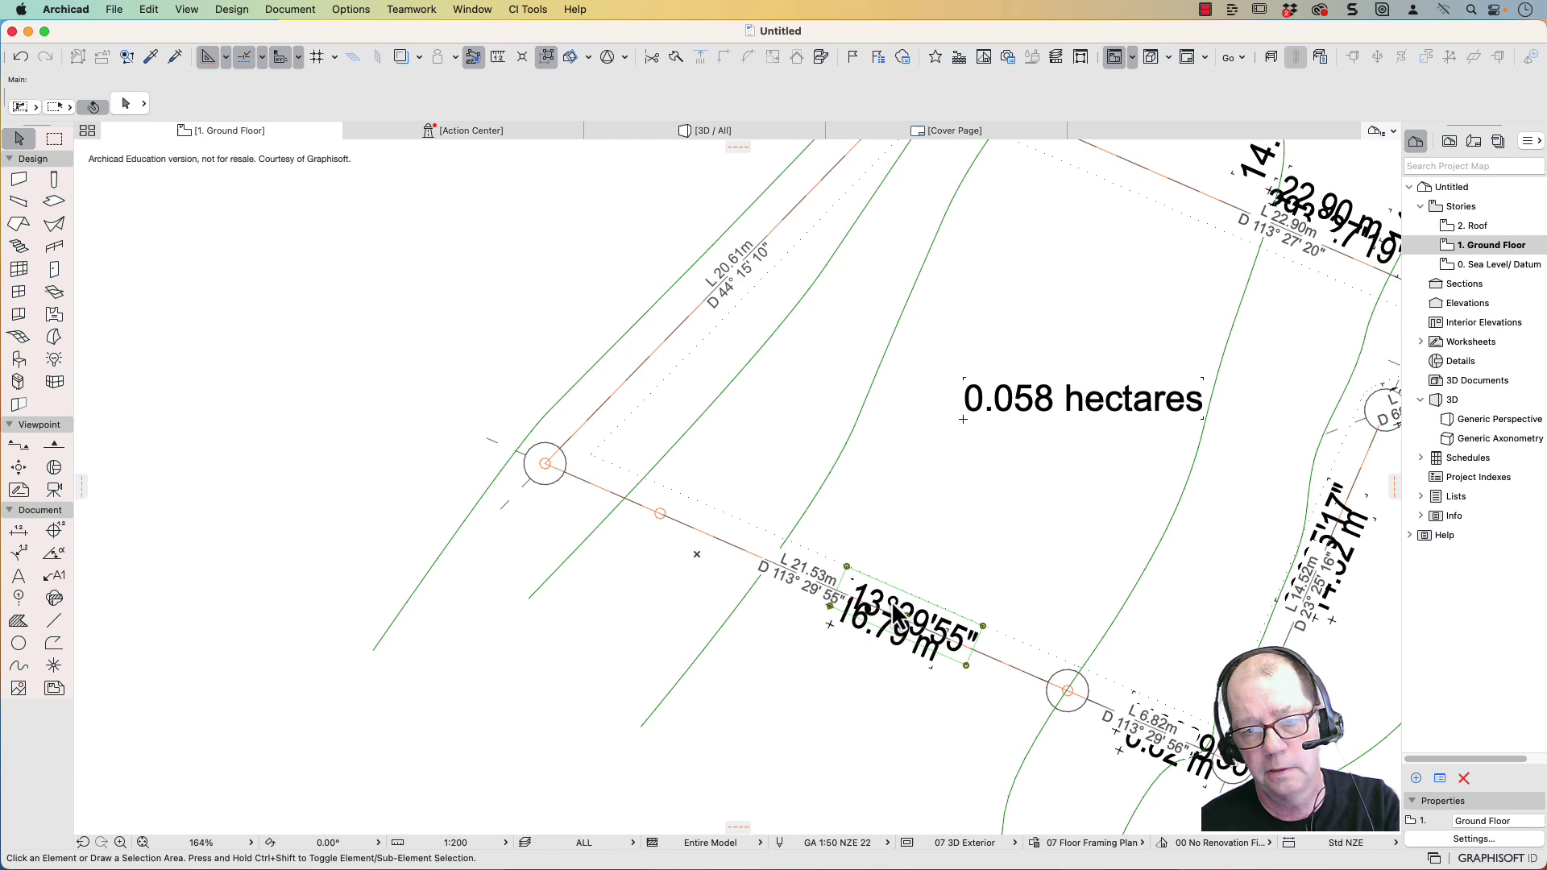
click(874, 612)
key(Delete)
Delete the stray element among the cluttered boundary labels
middle_drag(932, 632, 387, 523)
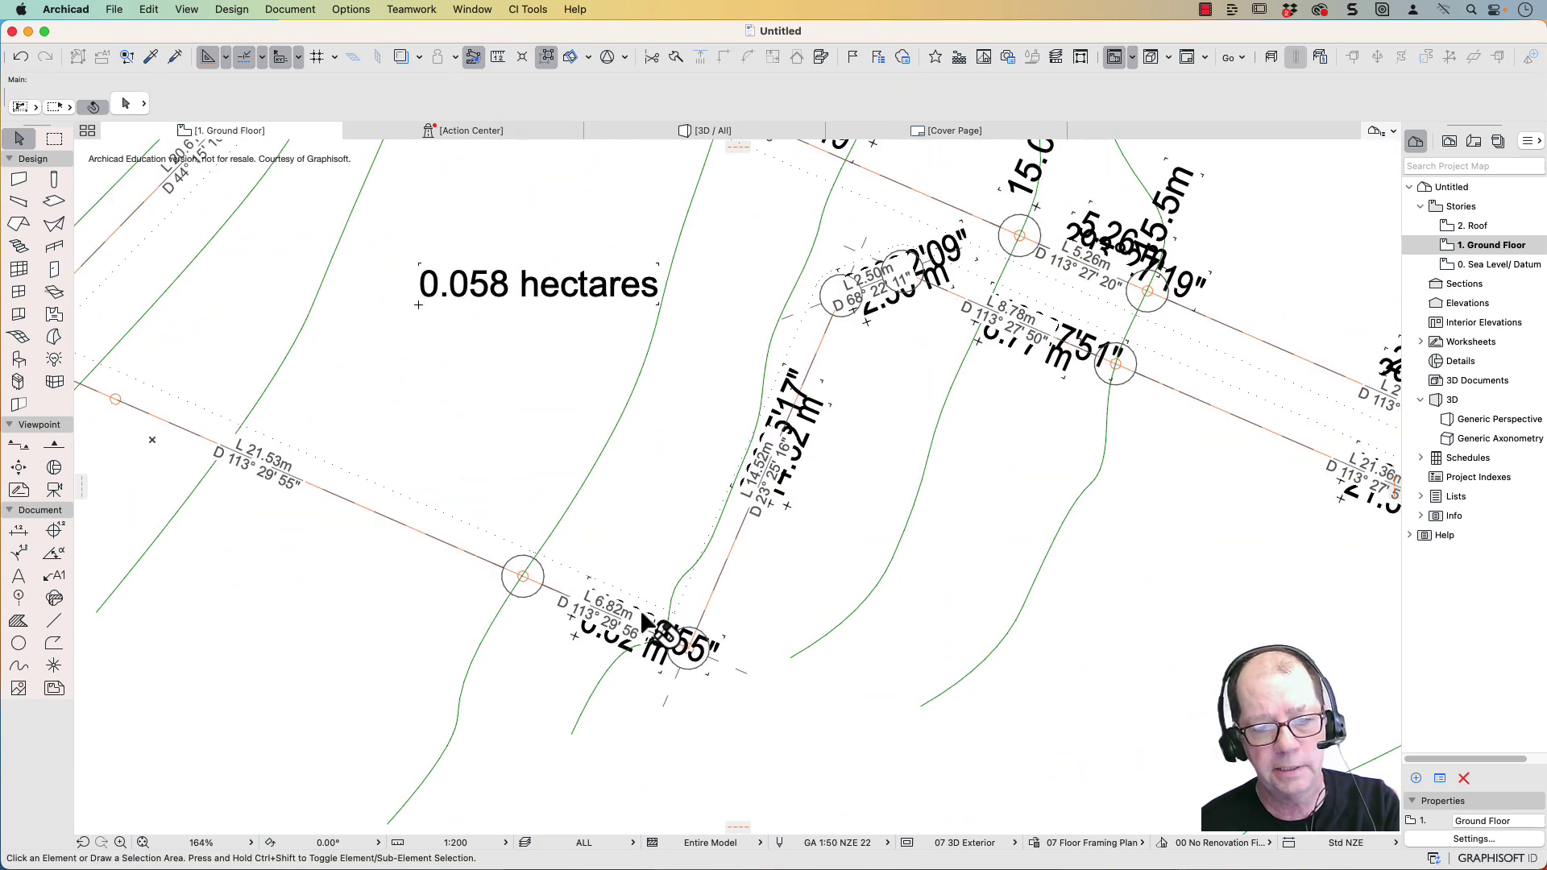
click(641, 662)
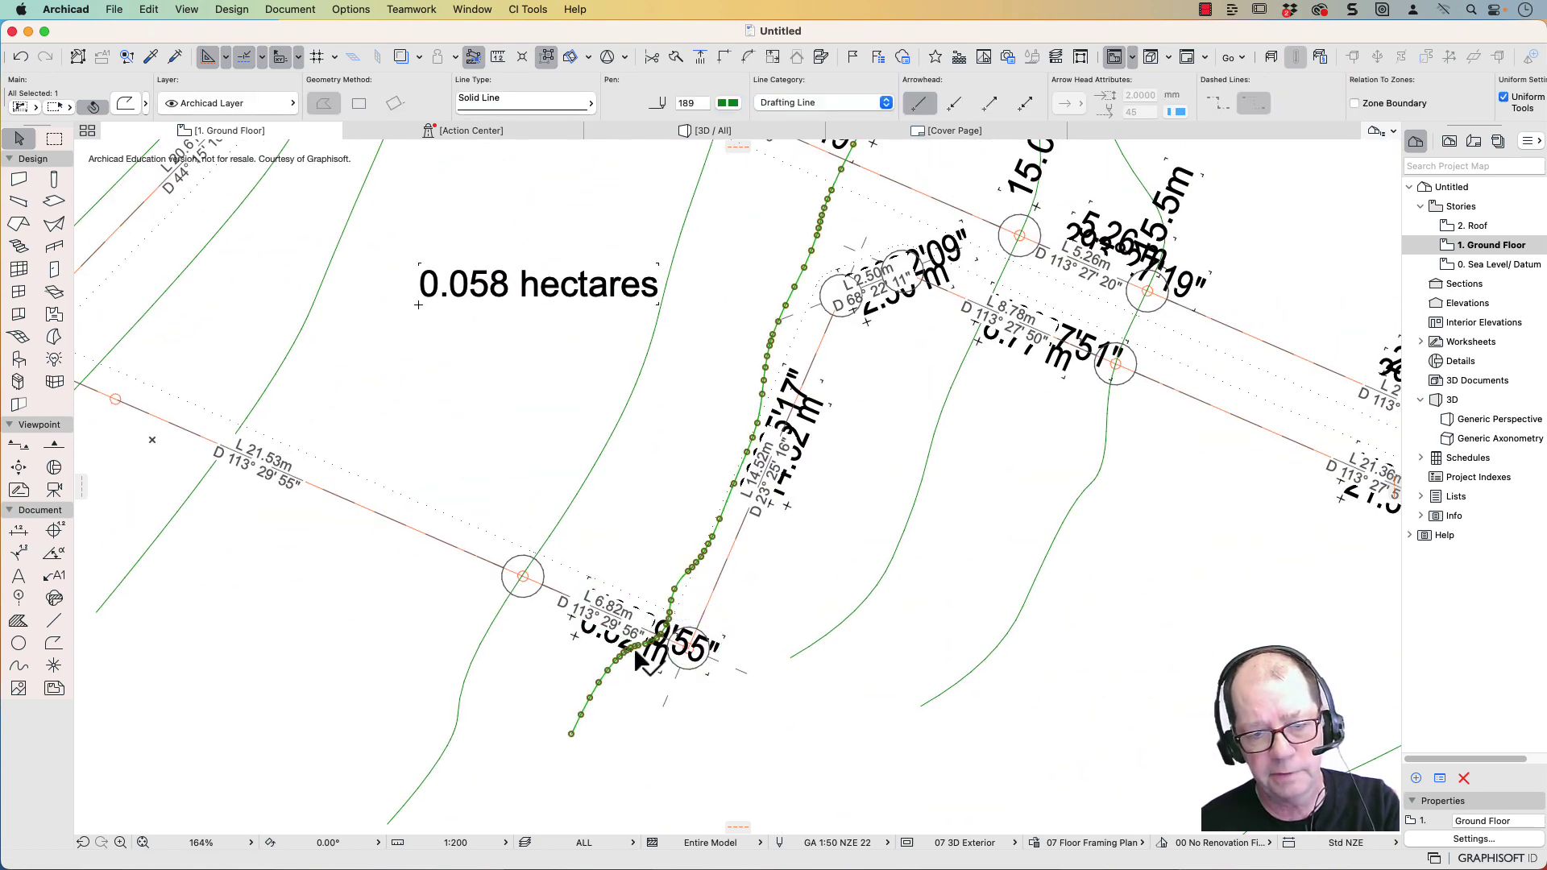
key(Delete)
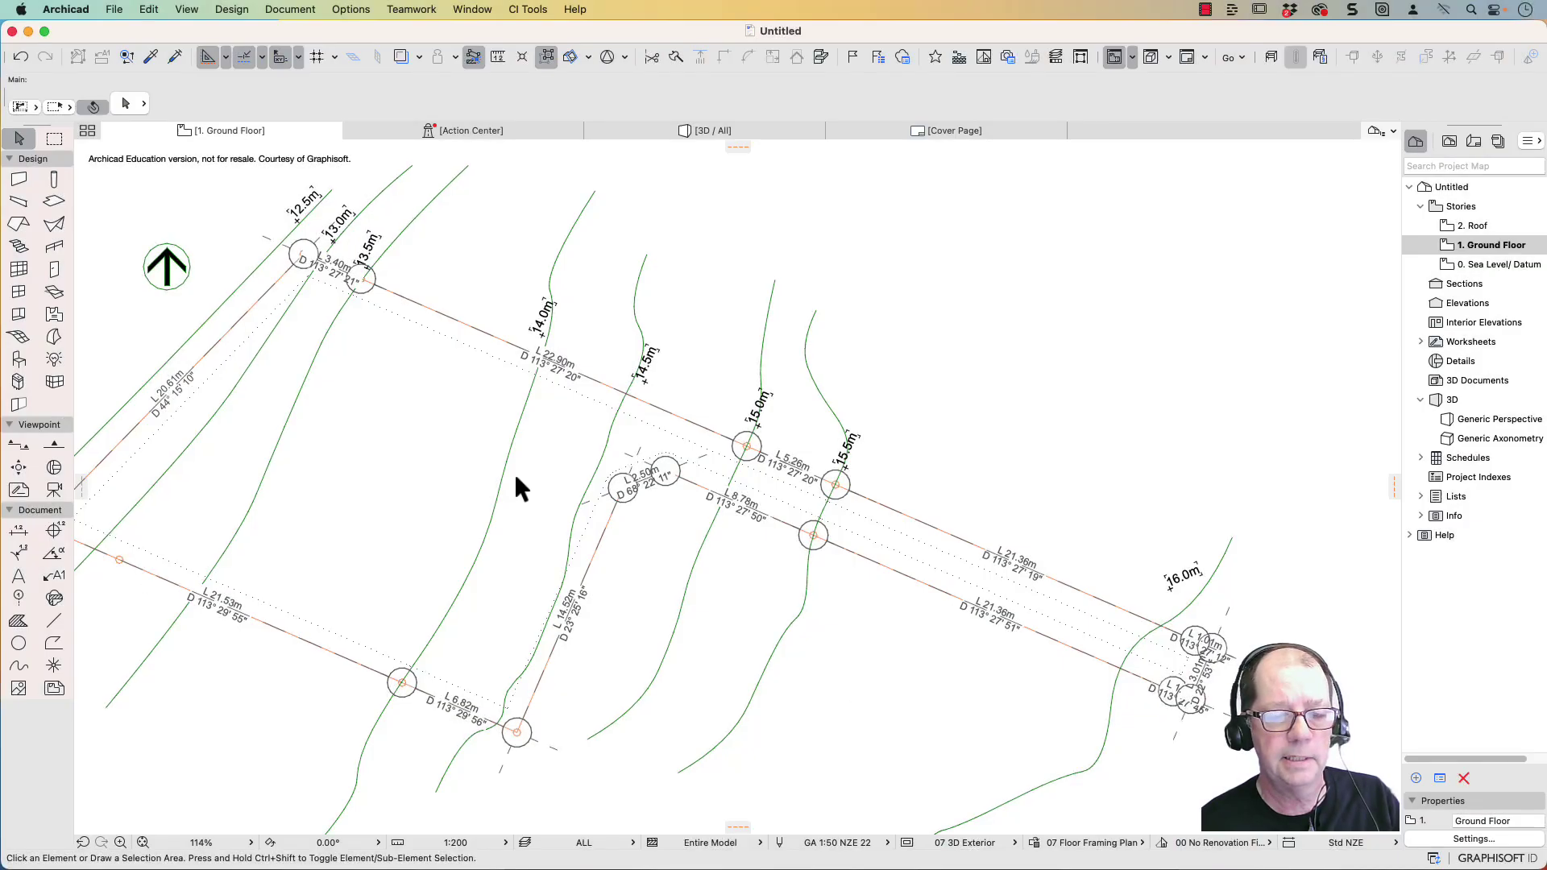
On the Sea Level/ Datum story, place an 8000 rolling-height building envelope over the mesh and view it in 3D
scroll(518, 487, down, 3)
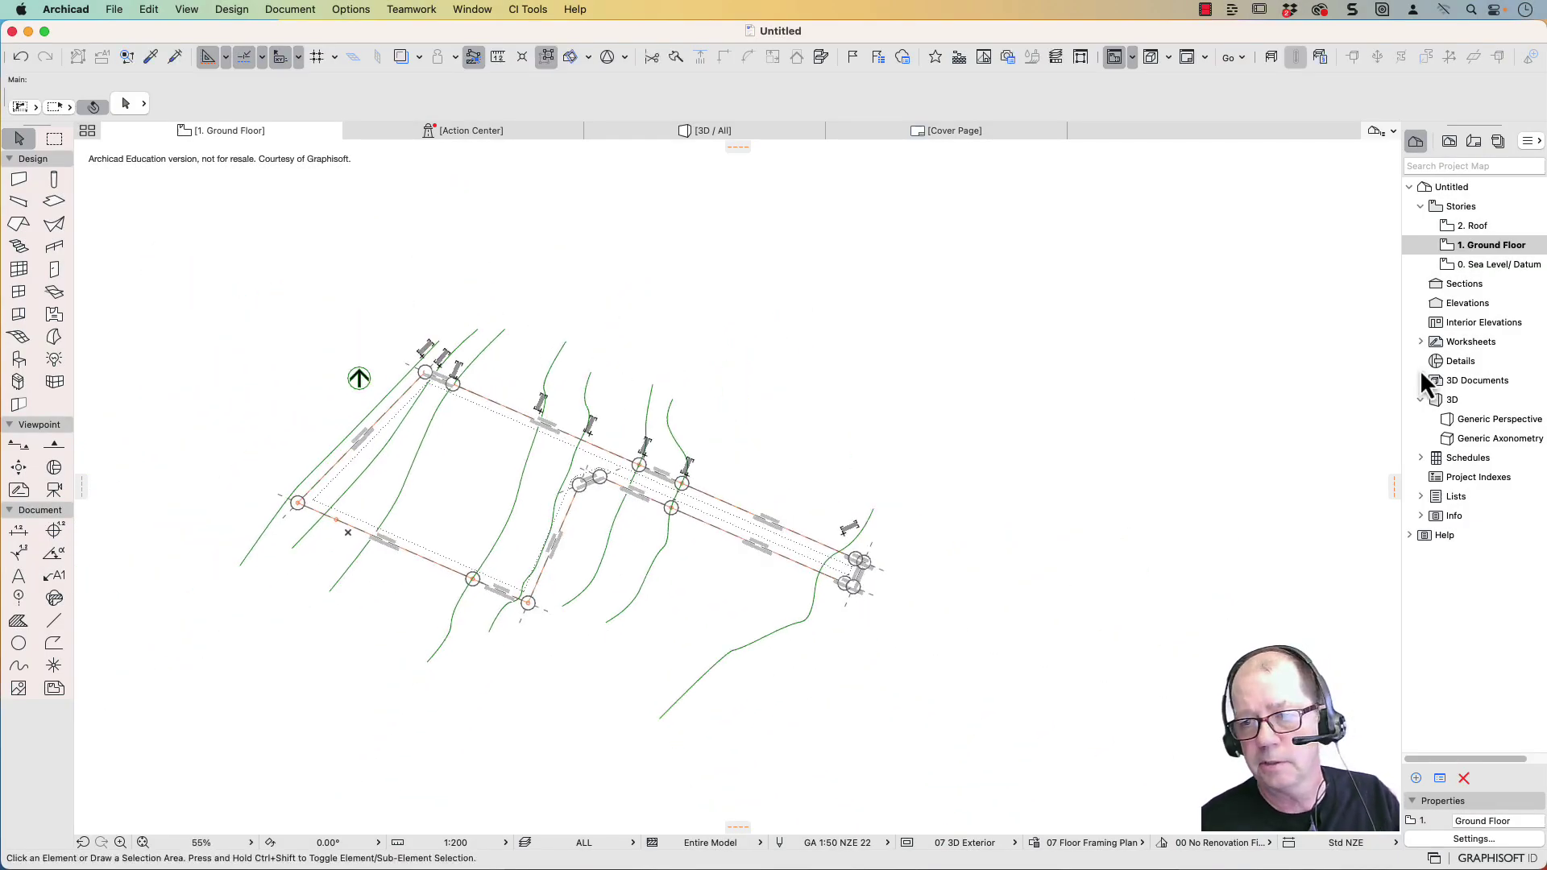
double_click(1457, 265)
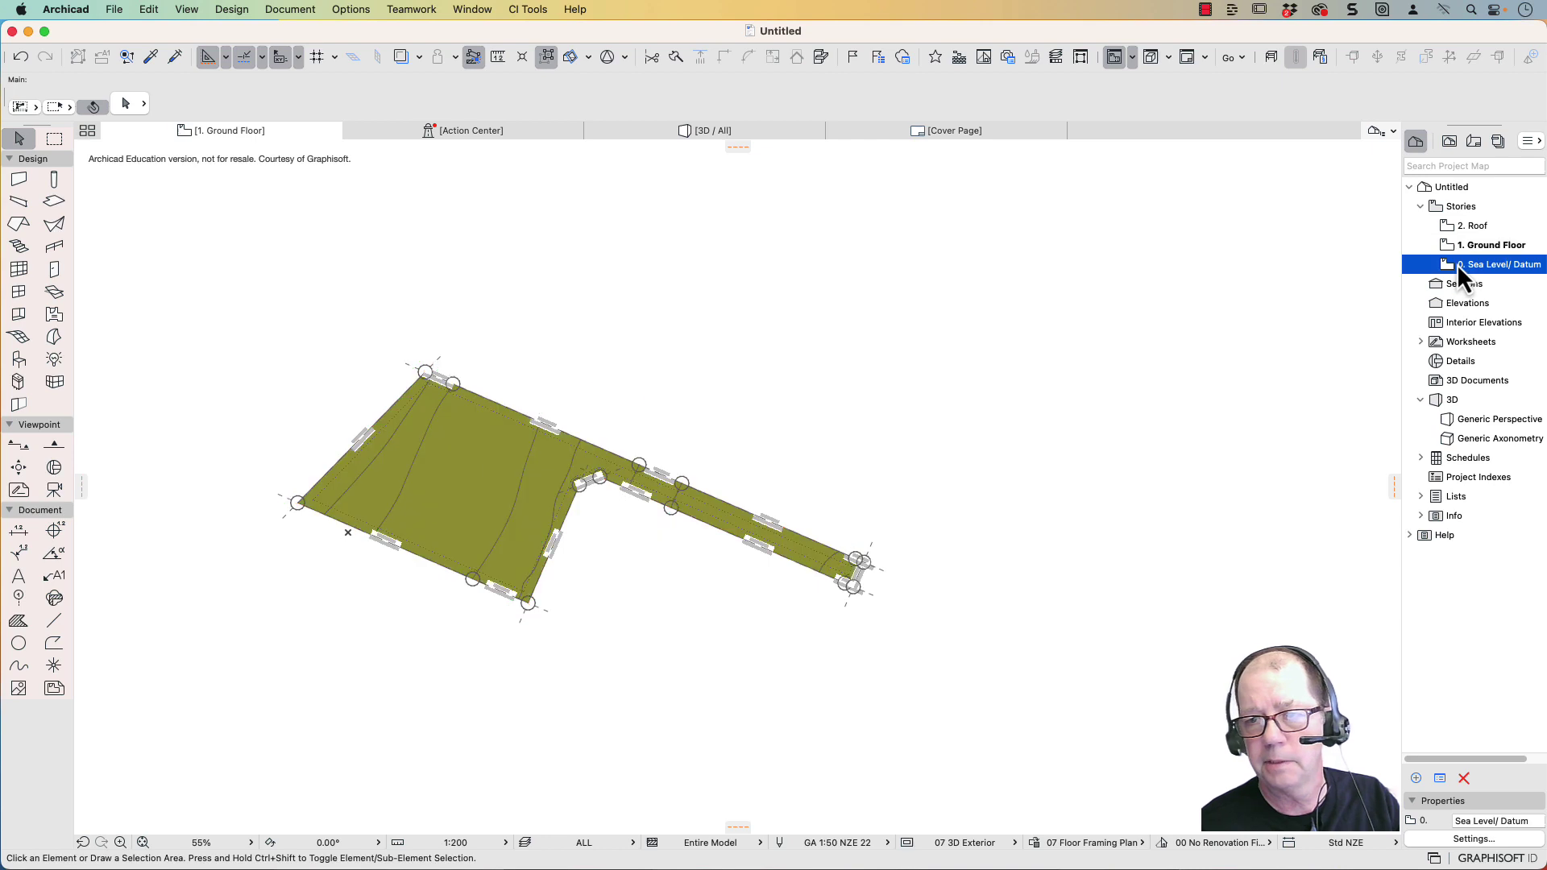
click(414, 477)
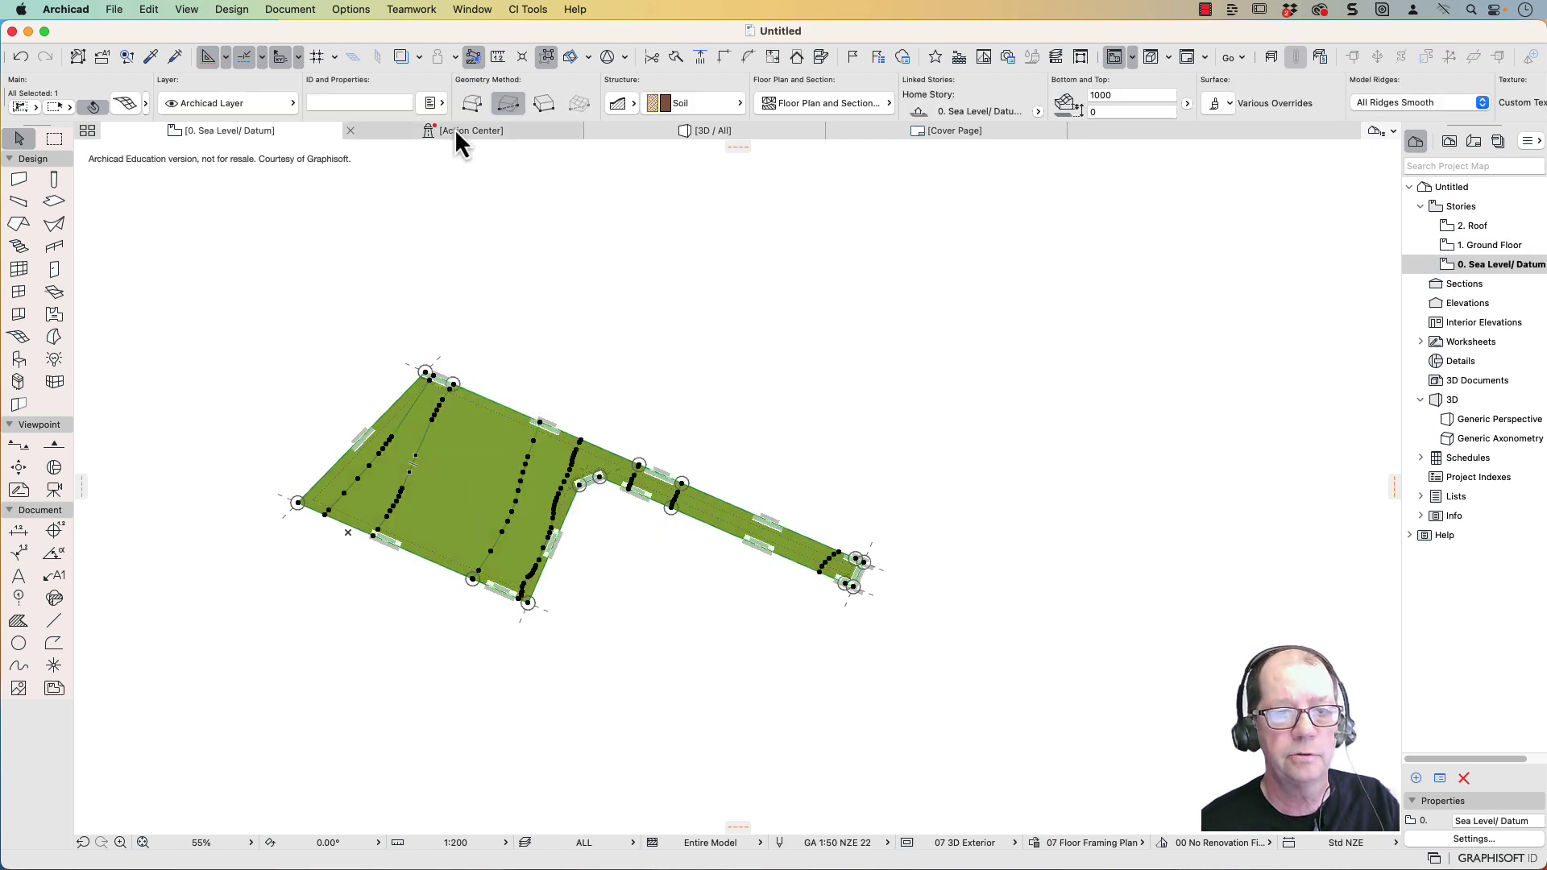
click(522, 11)
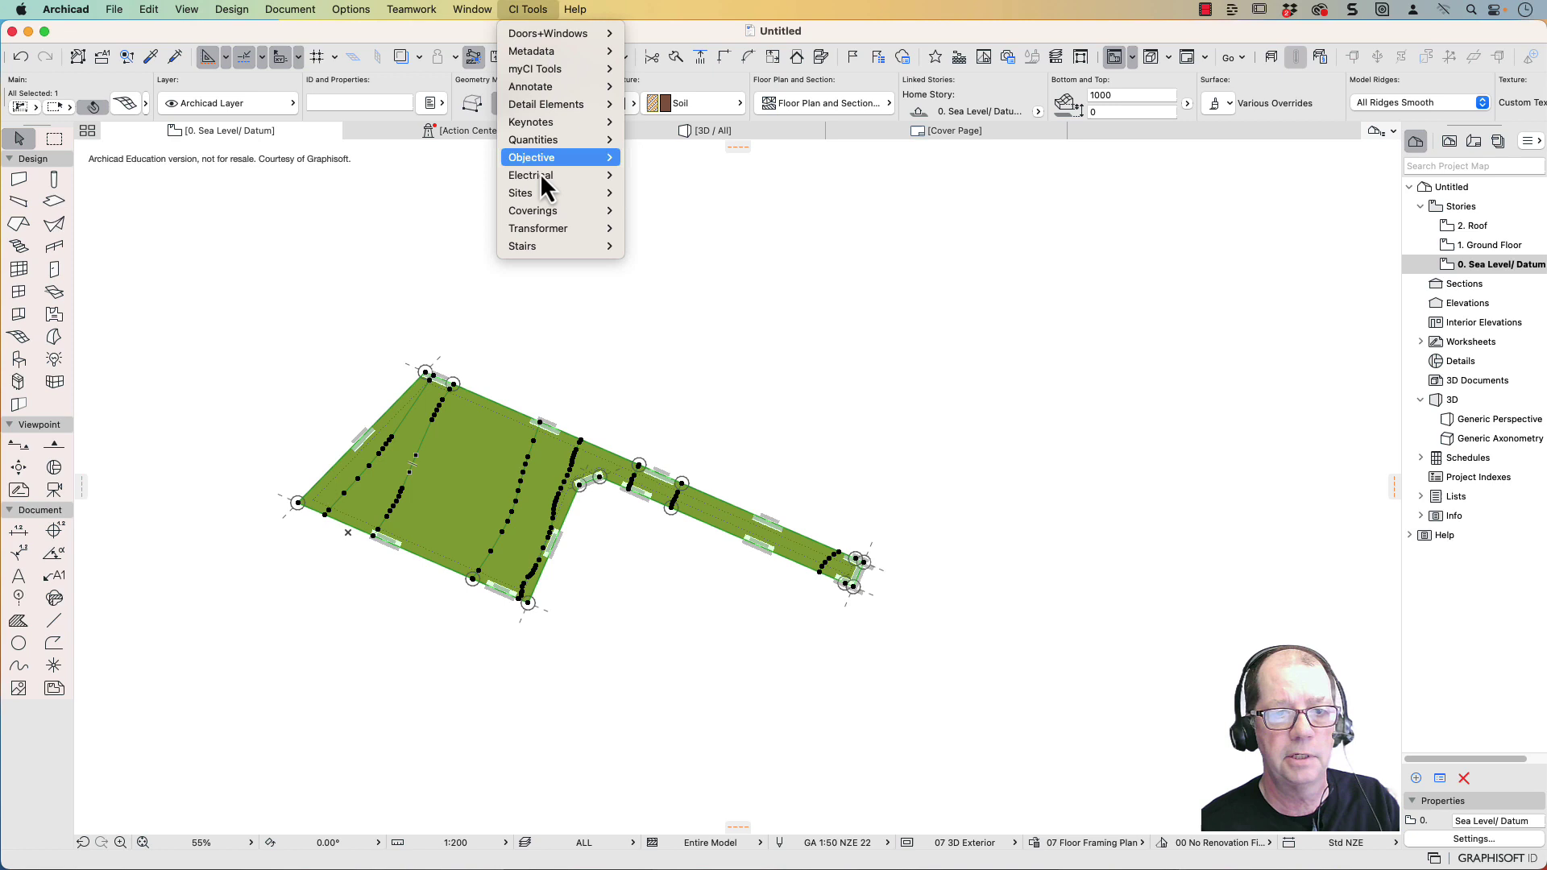
mouse_move(540, 199)
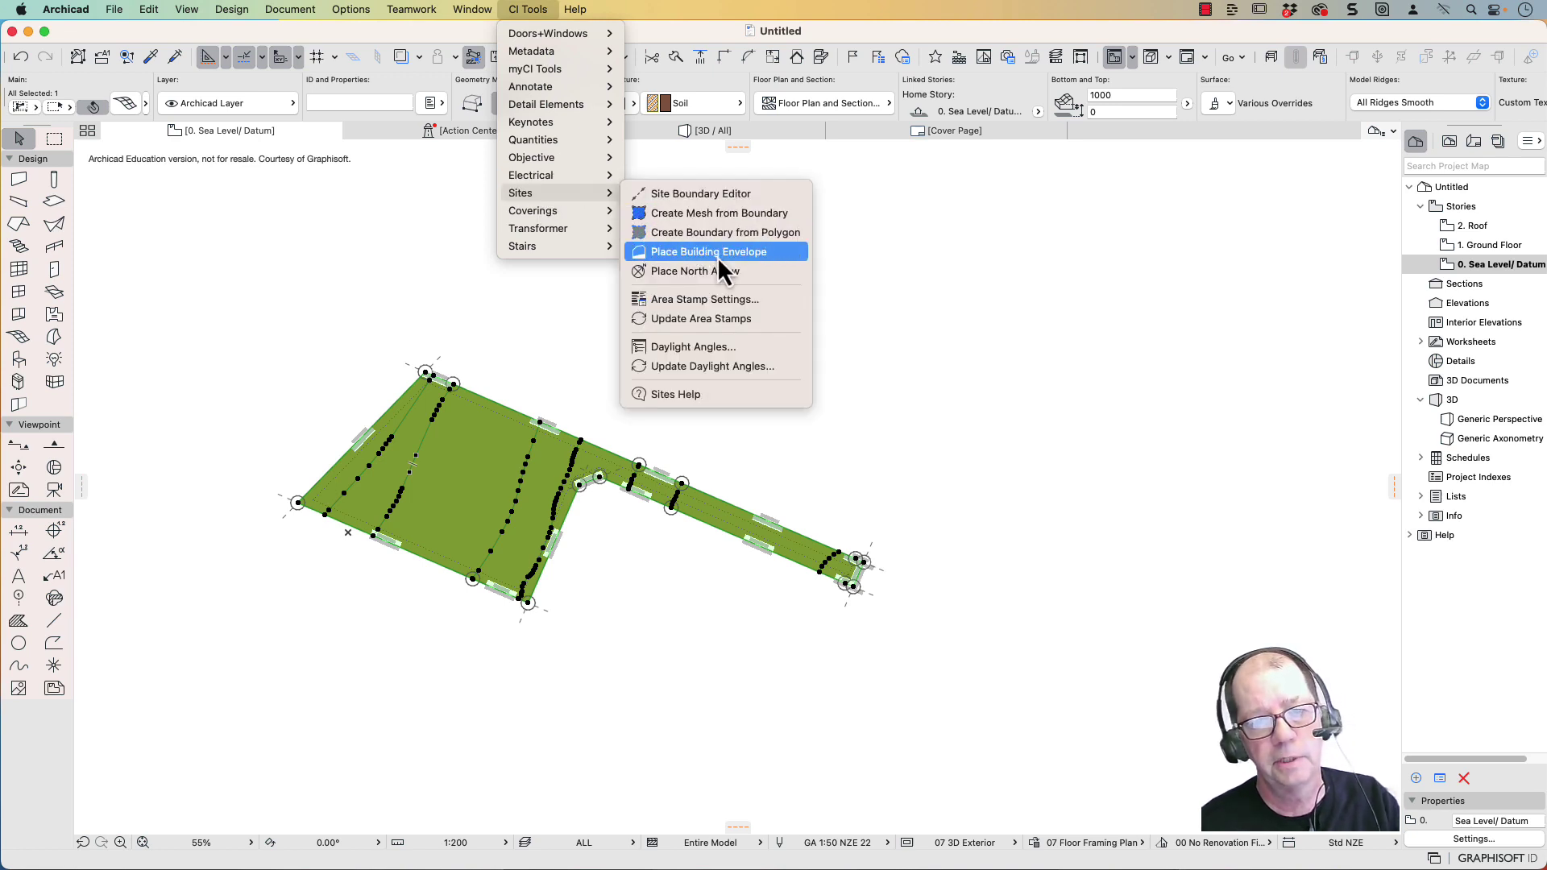
click(717, 254)
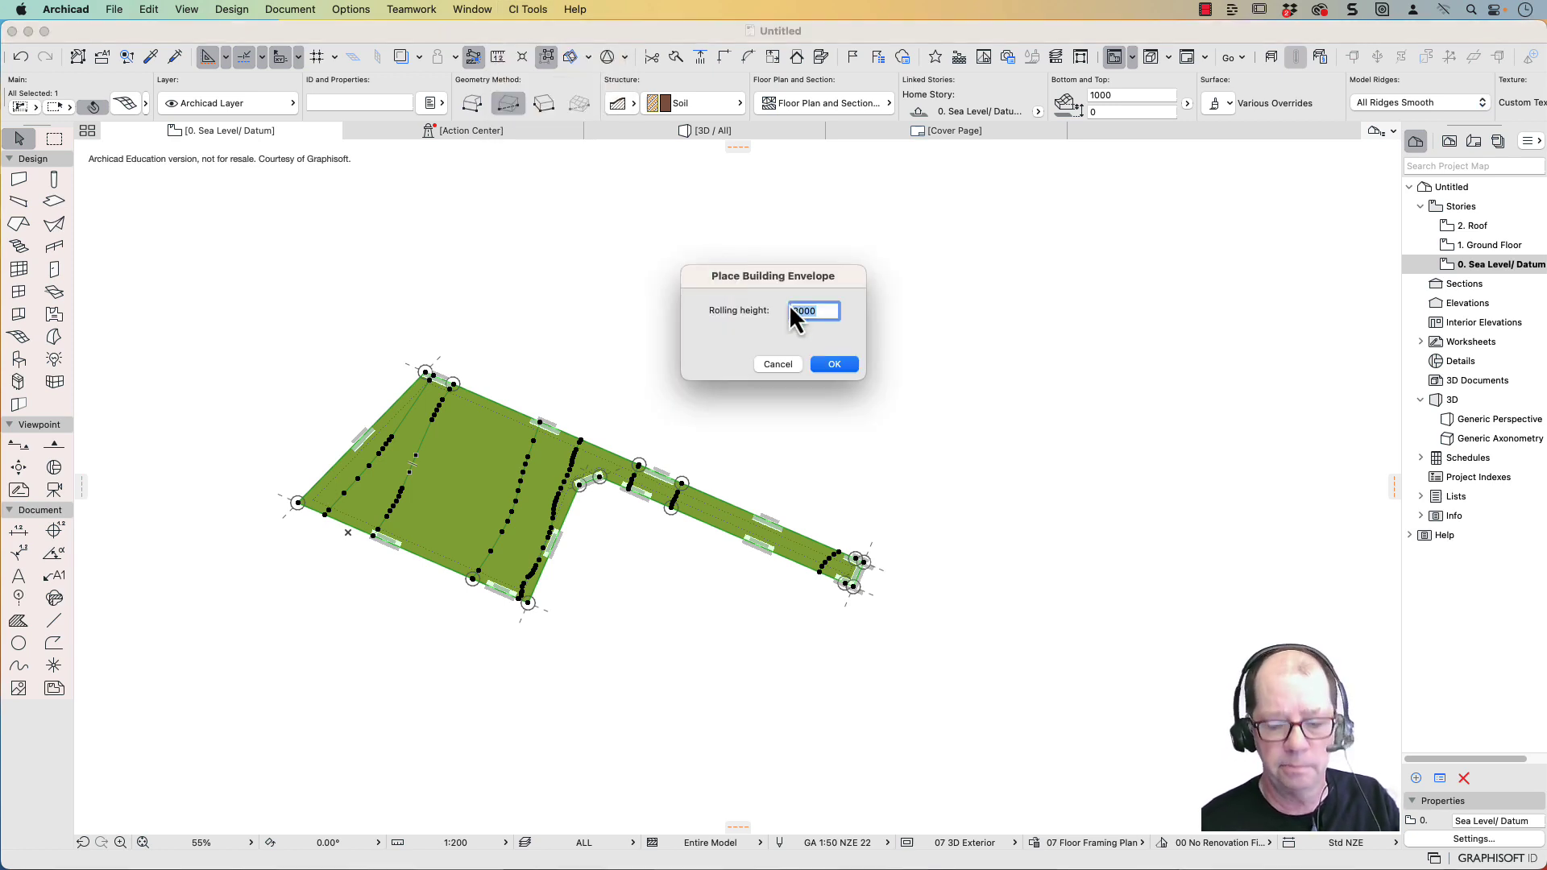
key(Return)
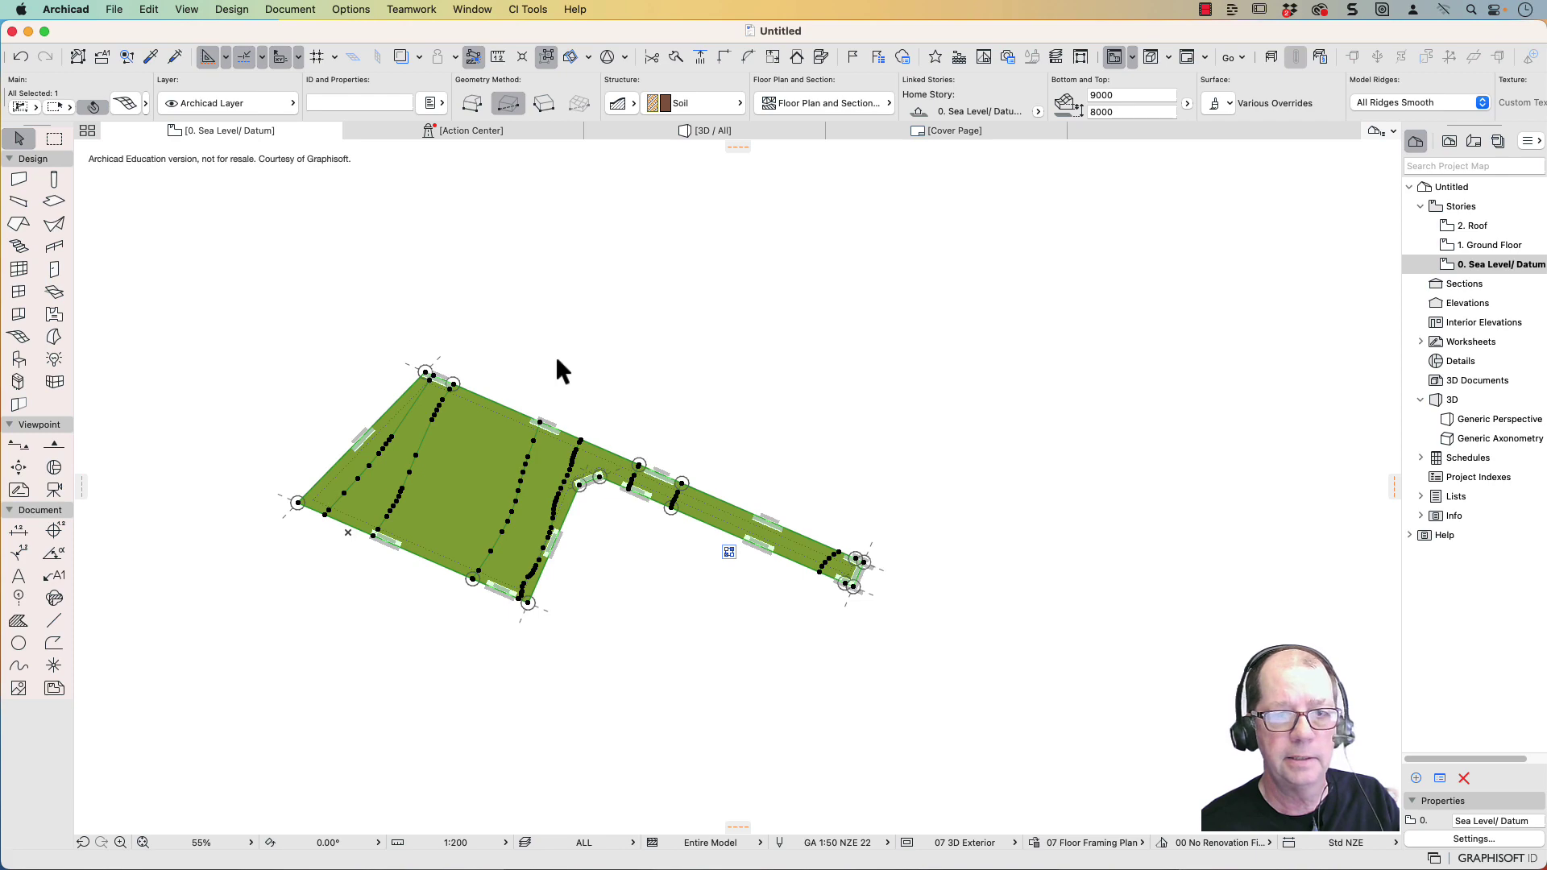
click(636, 132)
Zoom, orbit and pan the 3D view to inspect the envelope over the Soil terrain
scroll(597, 468, down, 5)
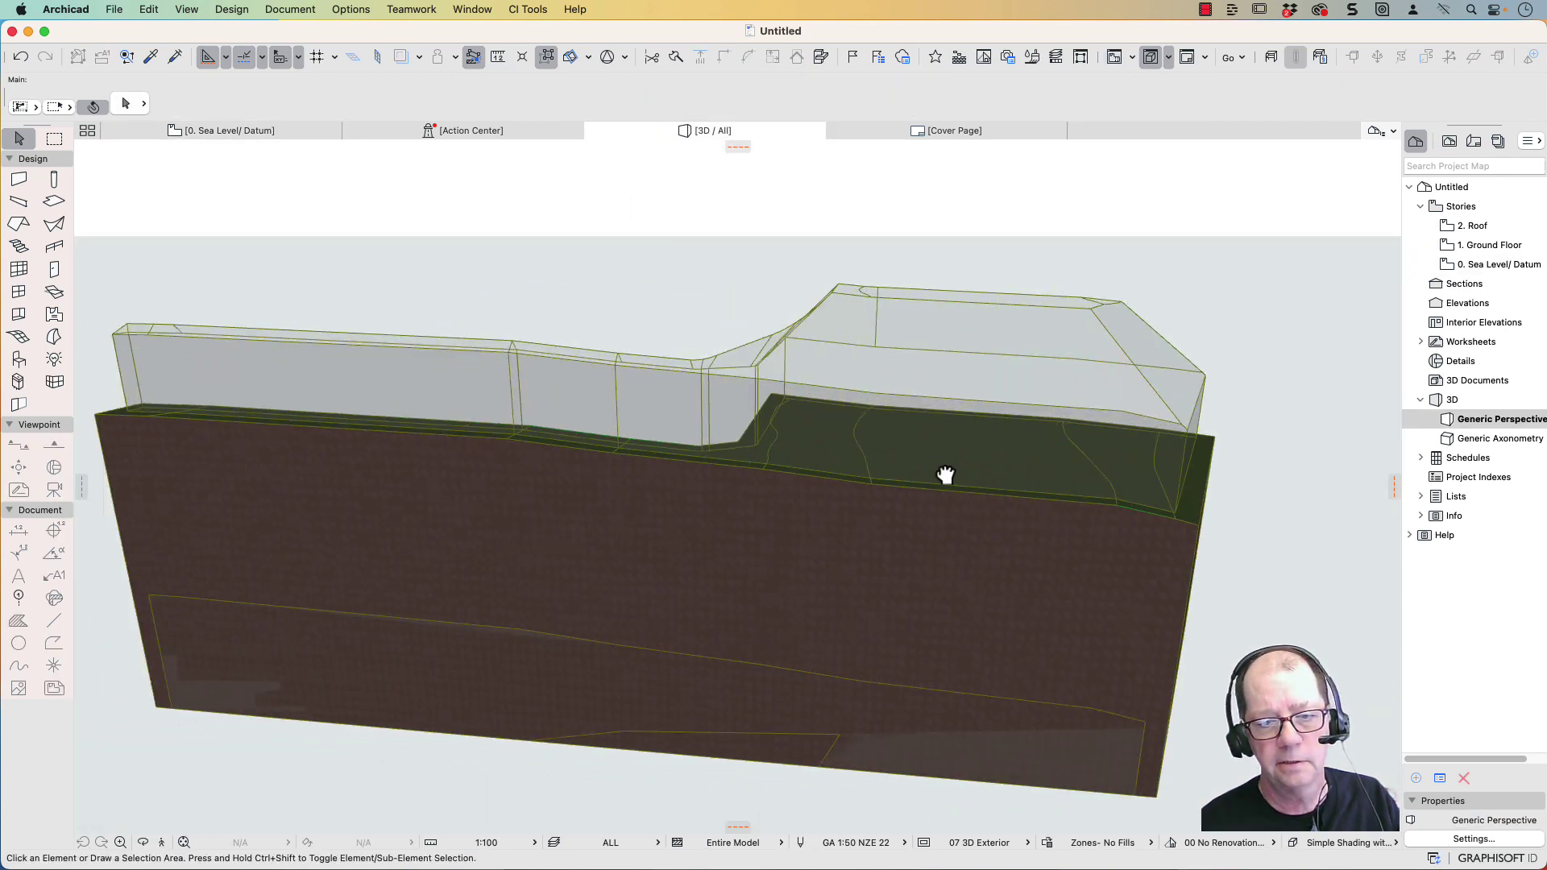
scroll(819, 483, down, 3)
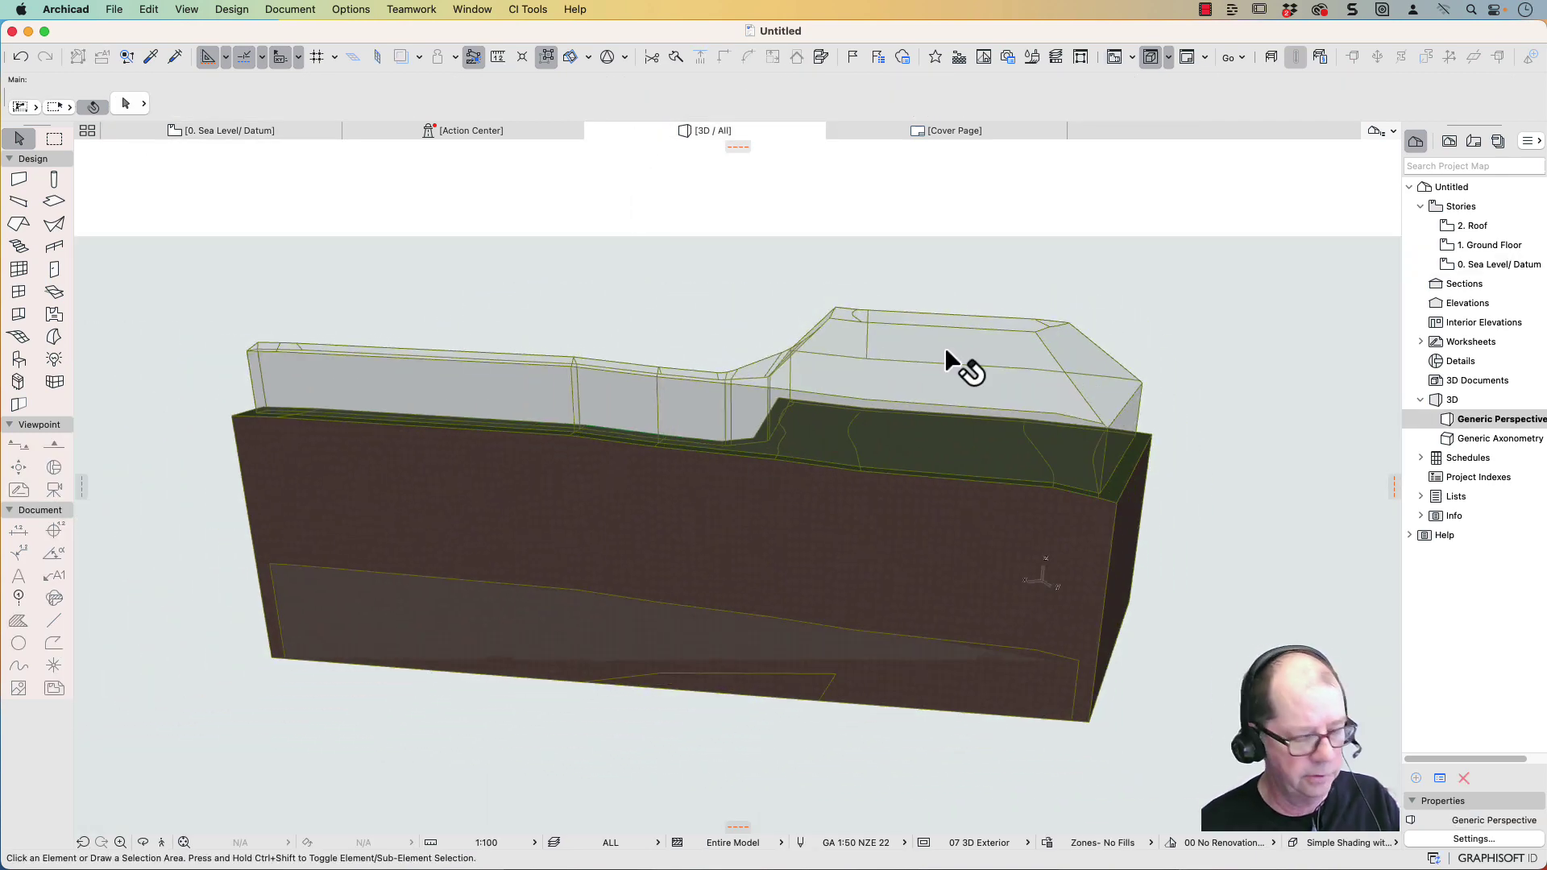
shift+middle_drag(945, 347, 11, 371)
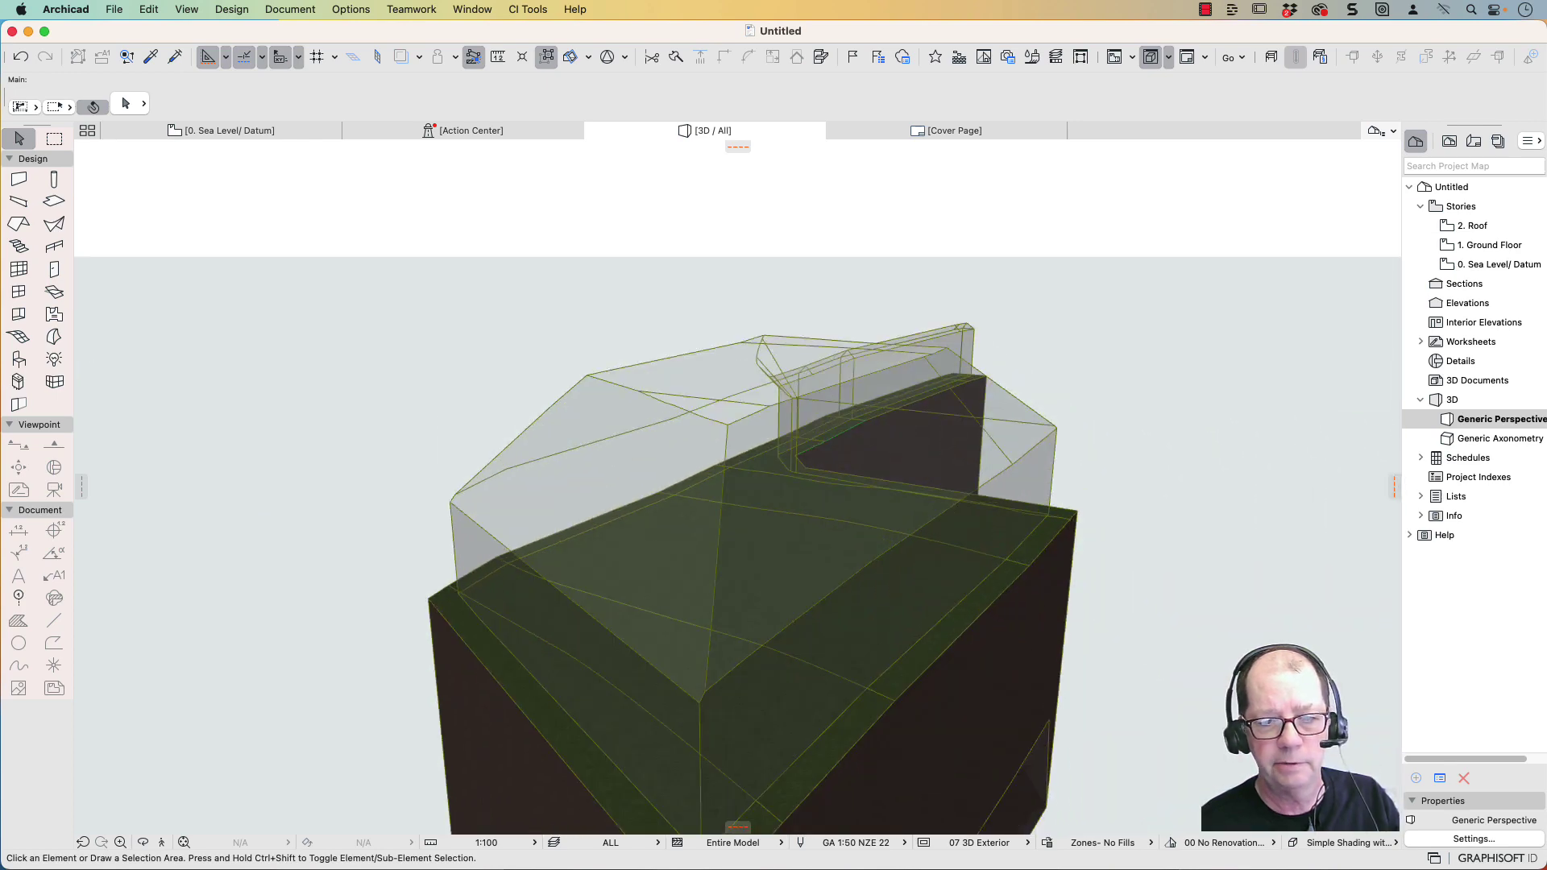
scroll(615, 421, up, 5)
middle_drag(1060, 508, 553, 361)
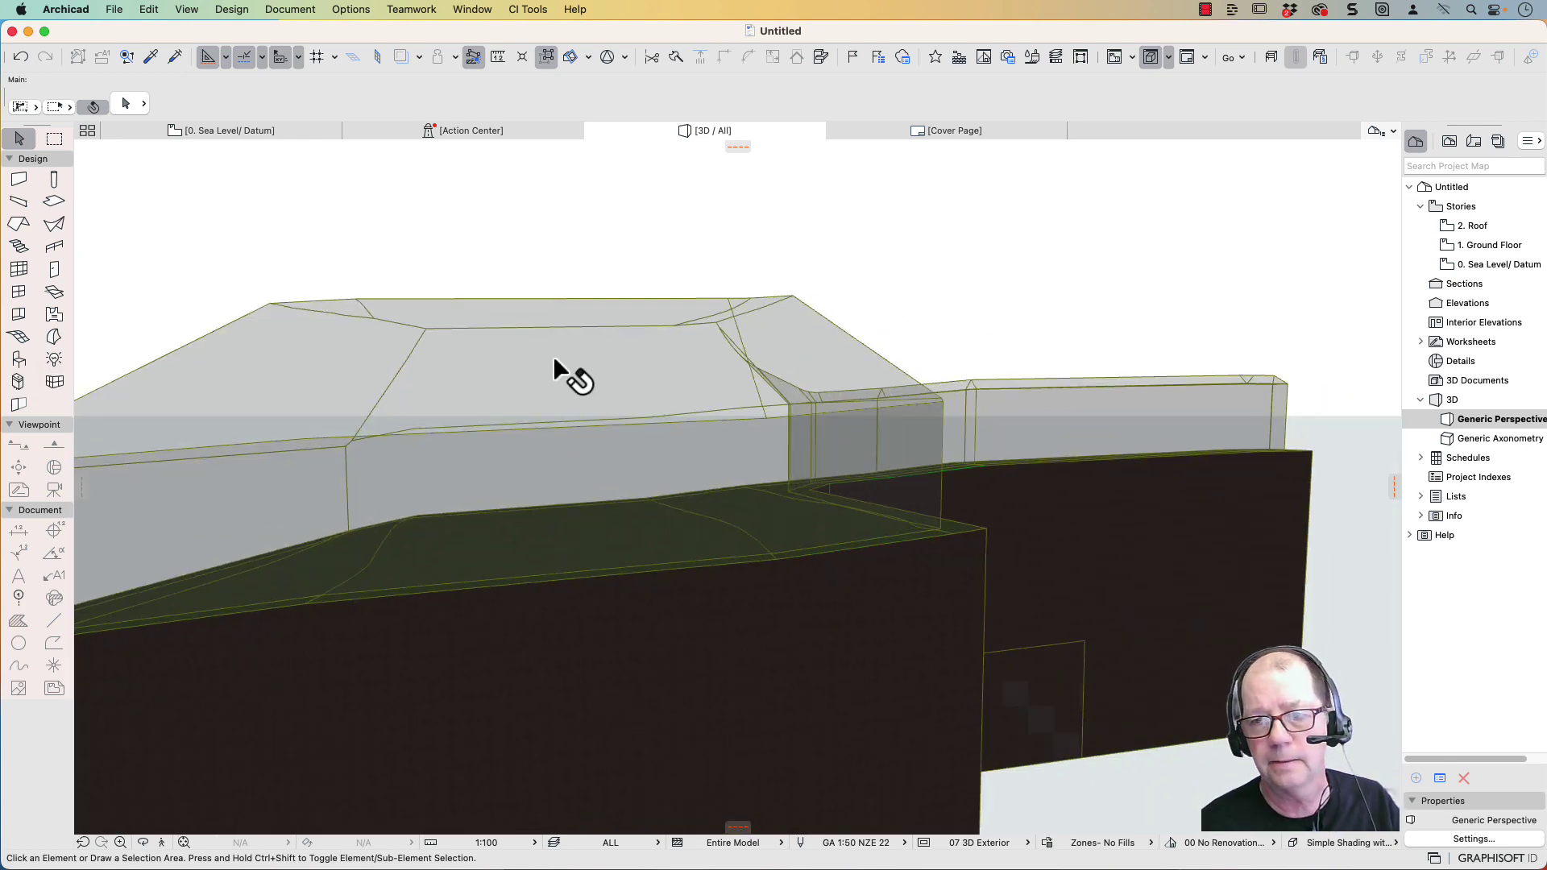
In Story Settings, set the 0. Sea Level/ Datum story's height to next to 14500
double_click(1483, 247)
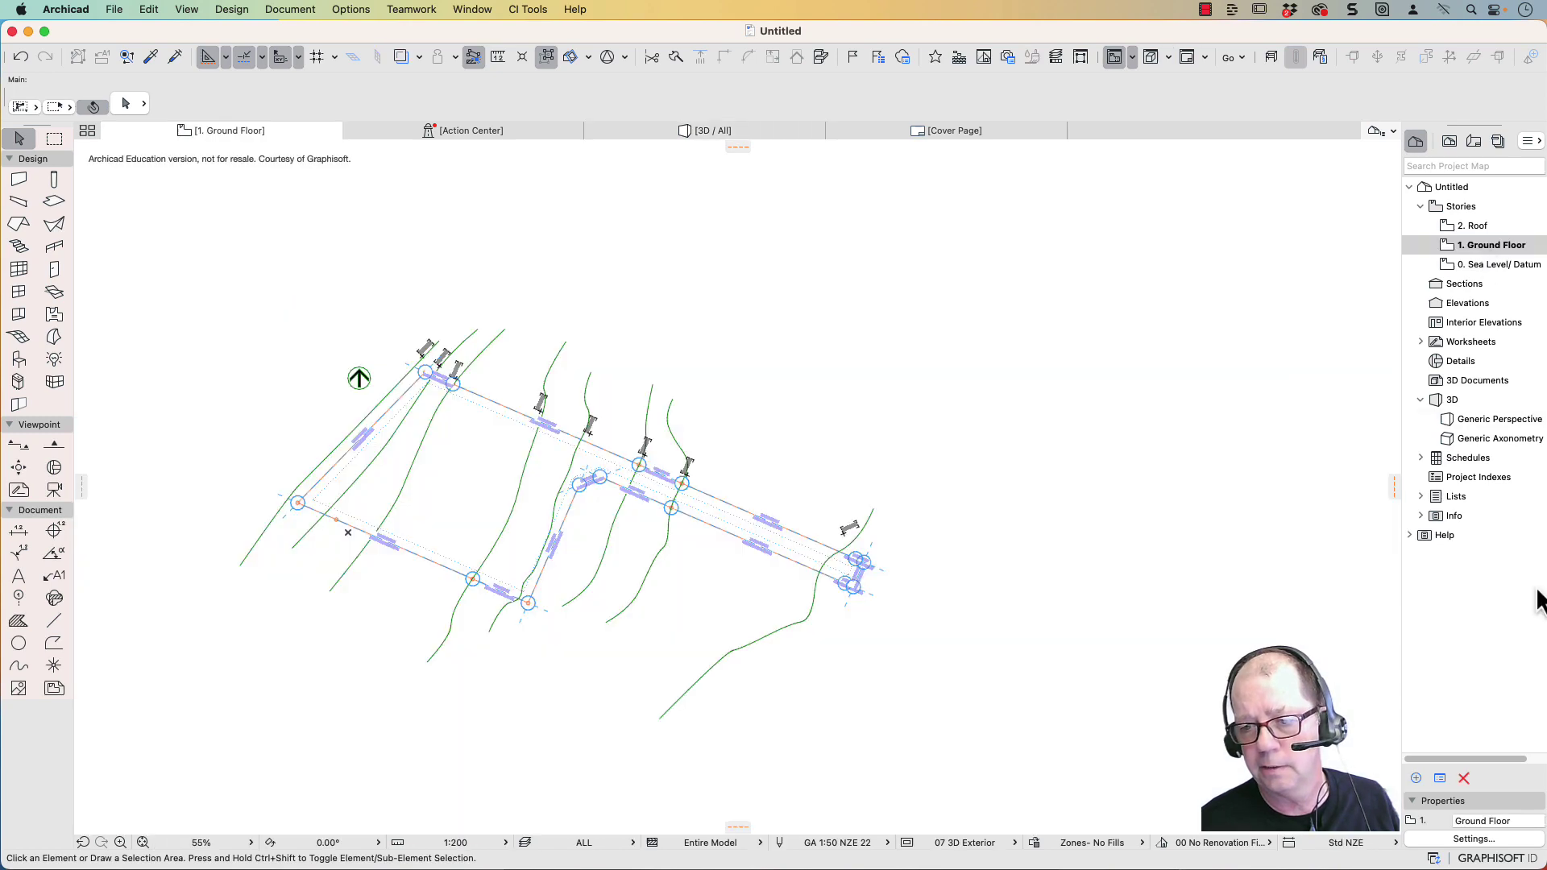
click(1496, 840)
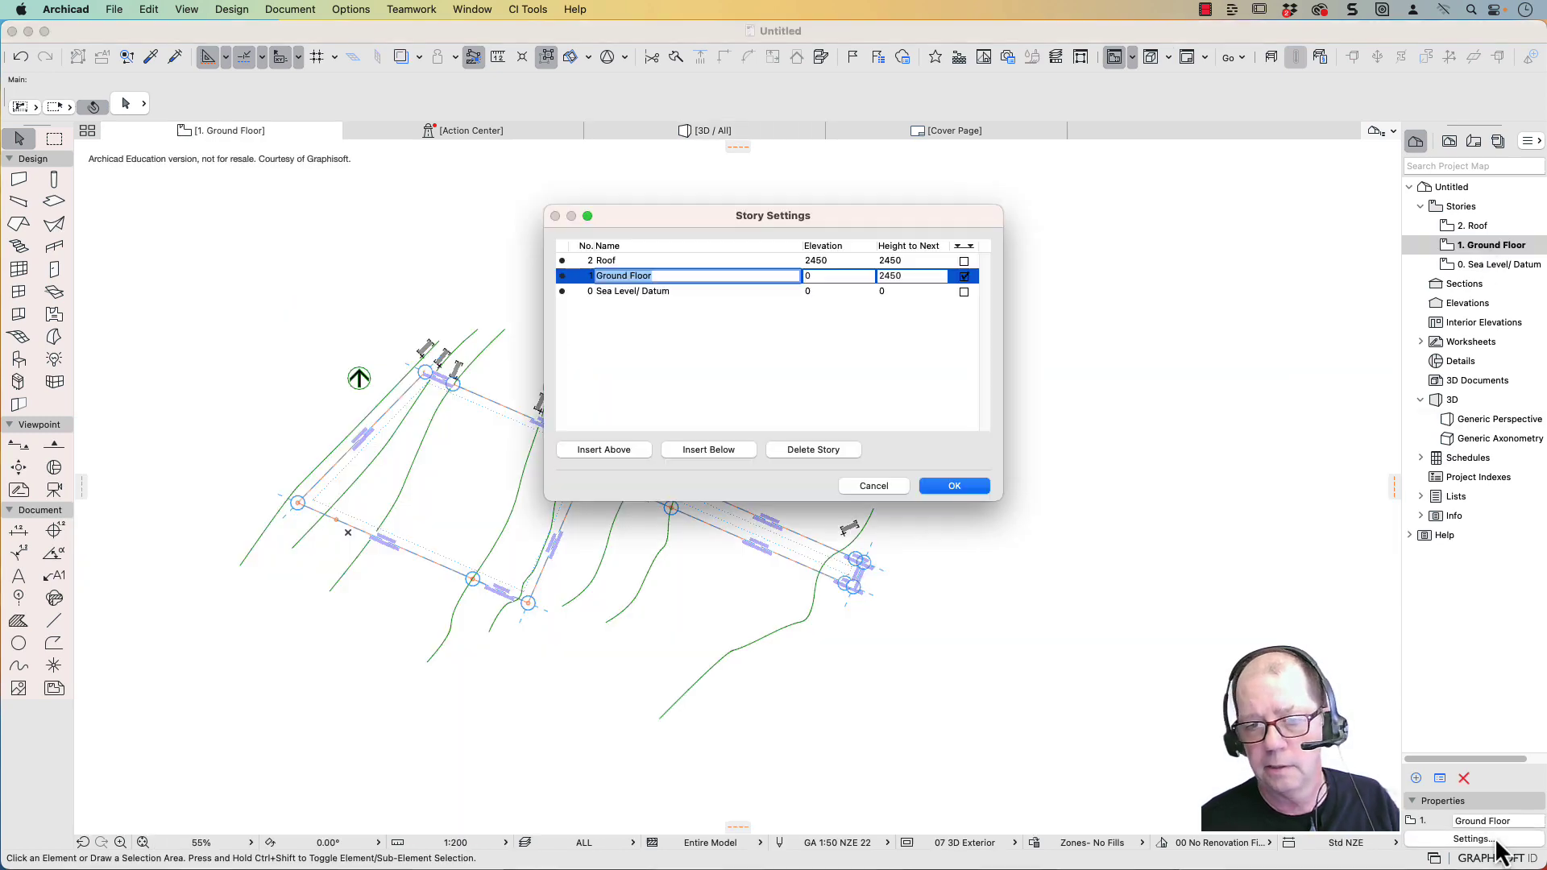
click(896, 292)
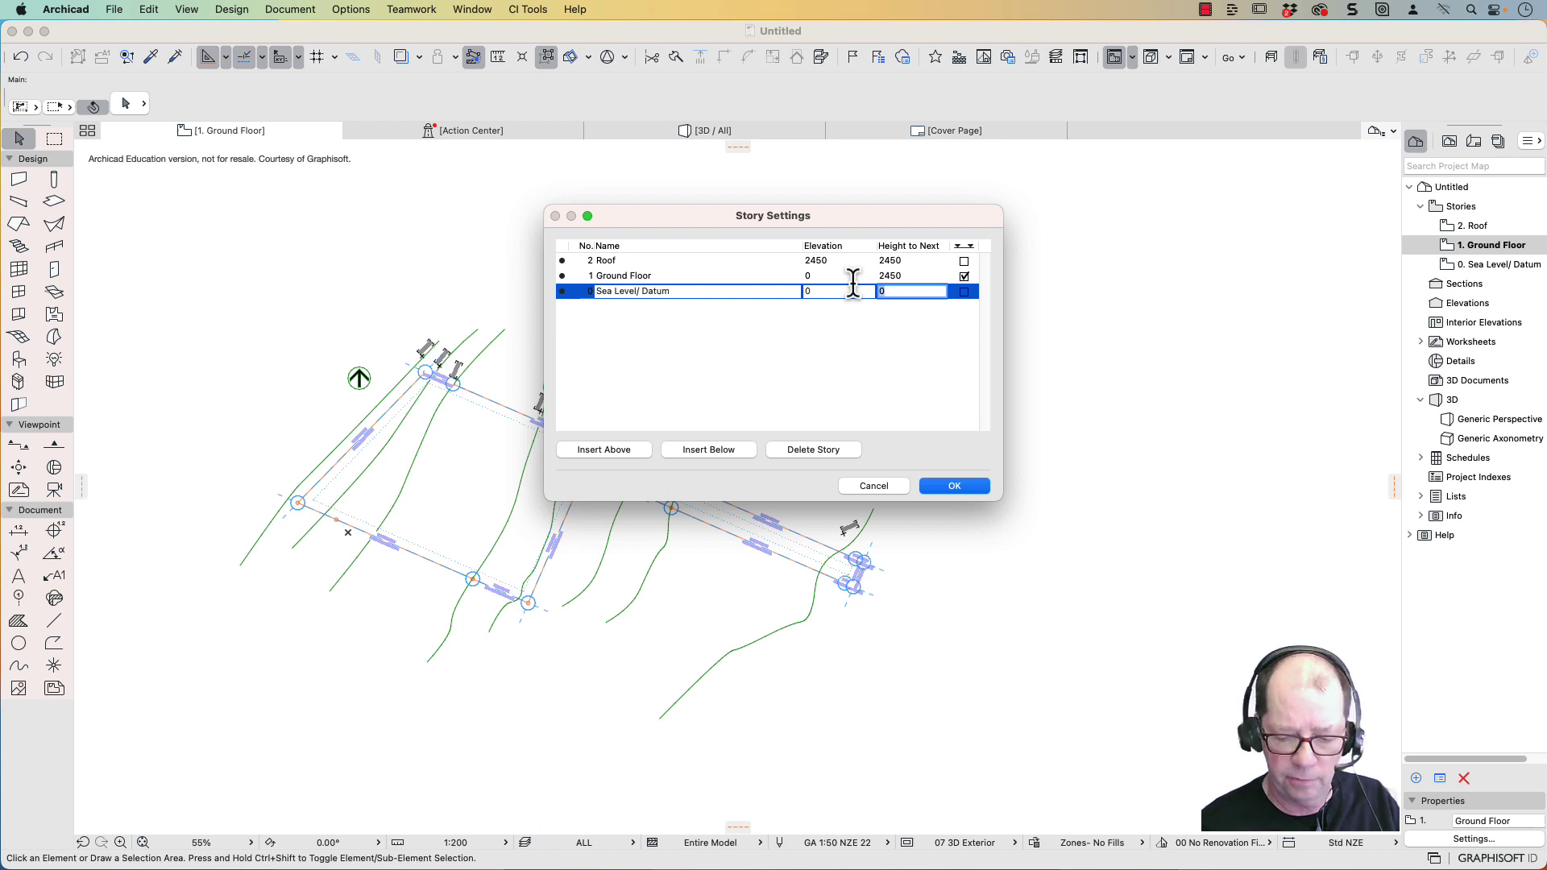
text(14500)
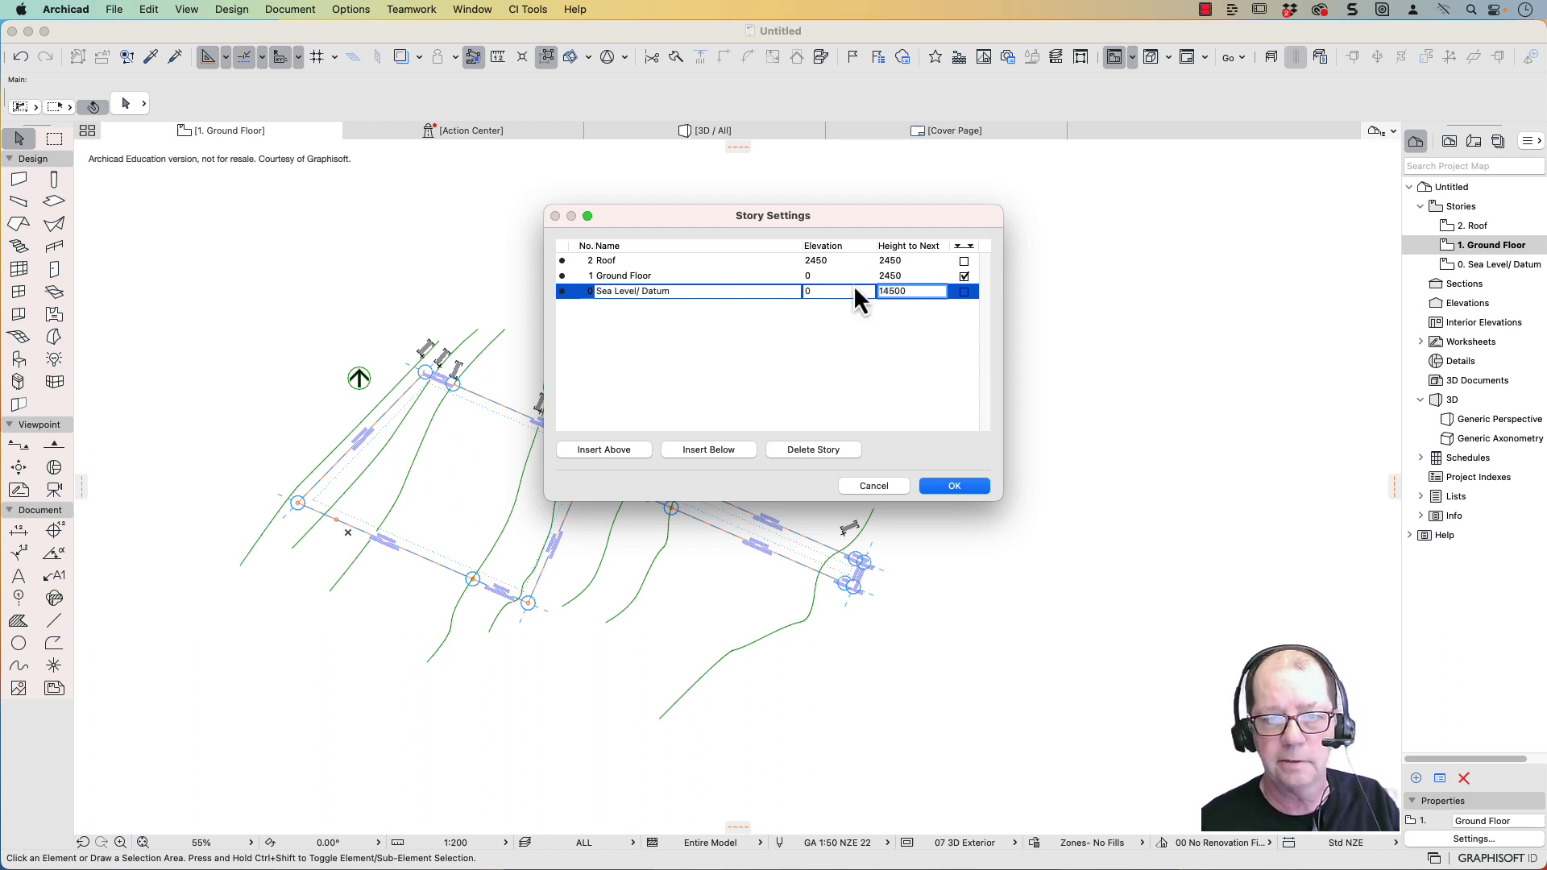
key(Return)
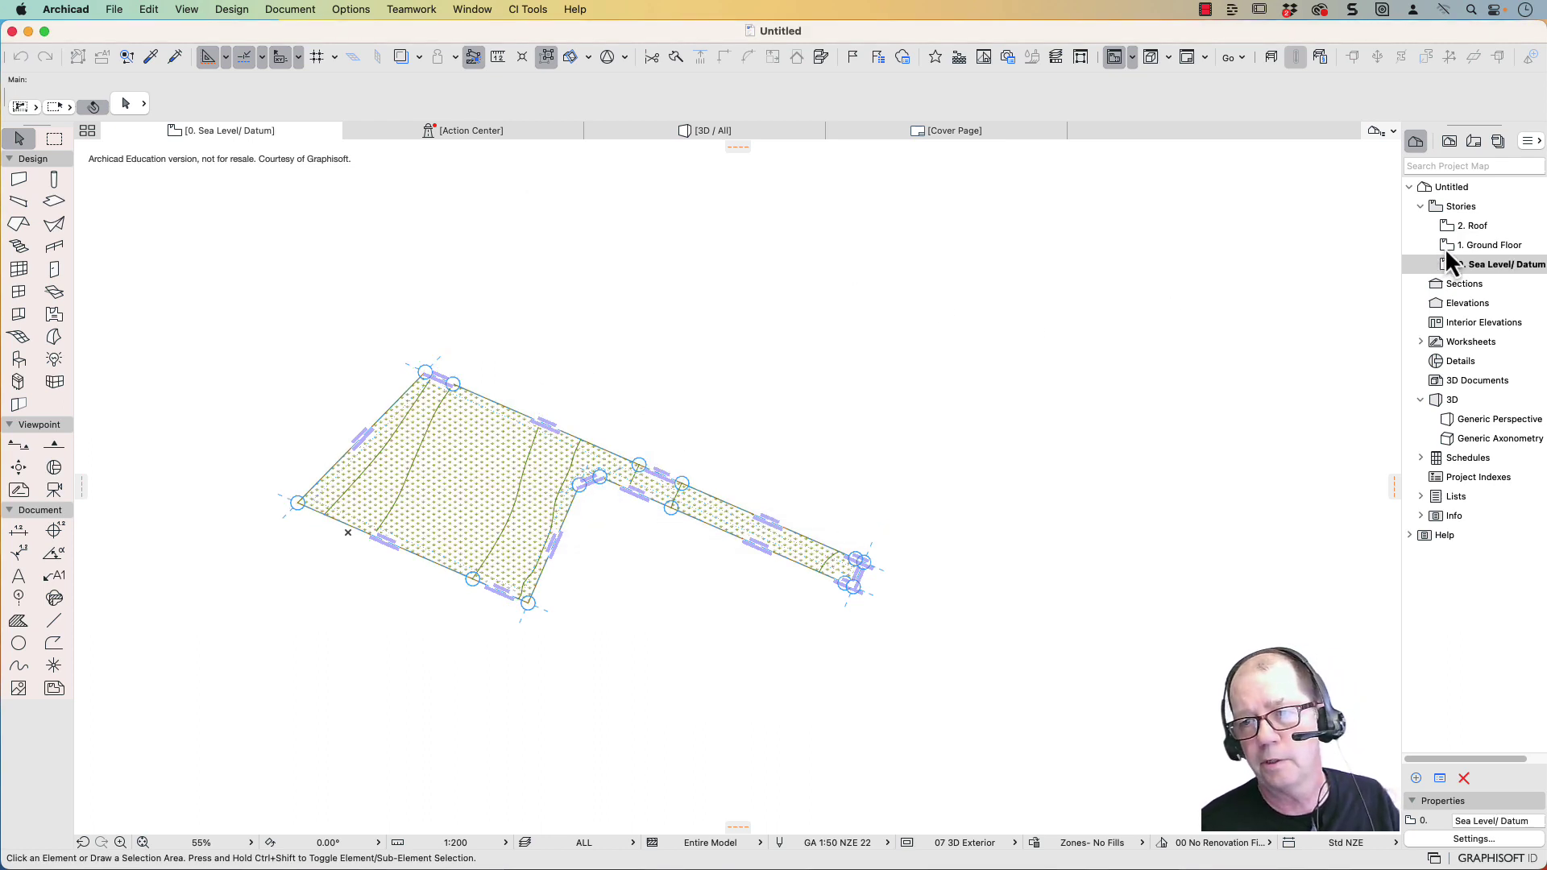
Draw a rectangular slab in the lower-left area of the site on the Ground Floor plan
double_click(1475, 245)
scroll(536, 460, up, 5)
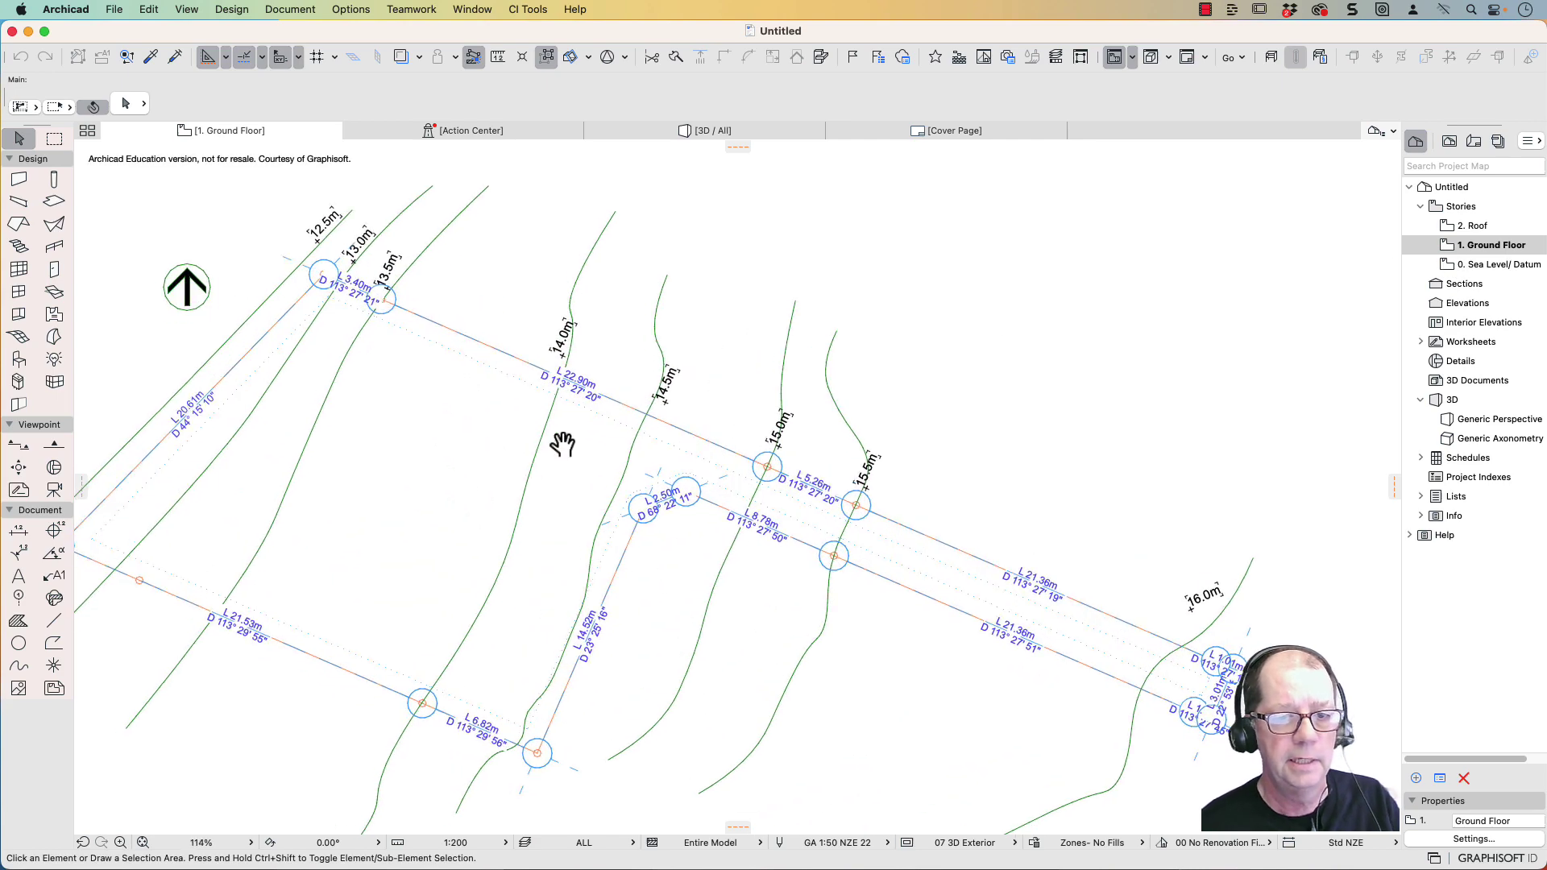
middle_drag(562, 444, 689, 330)
click(55, 205)
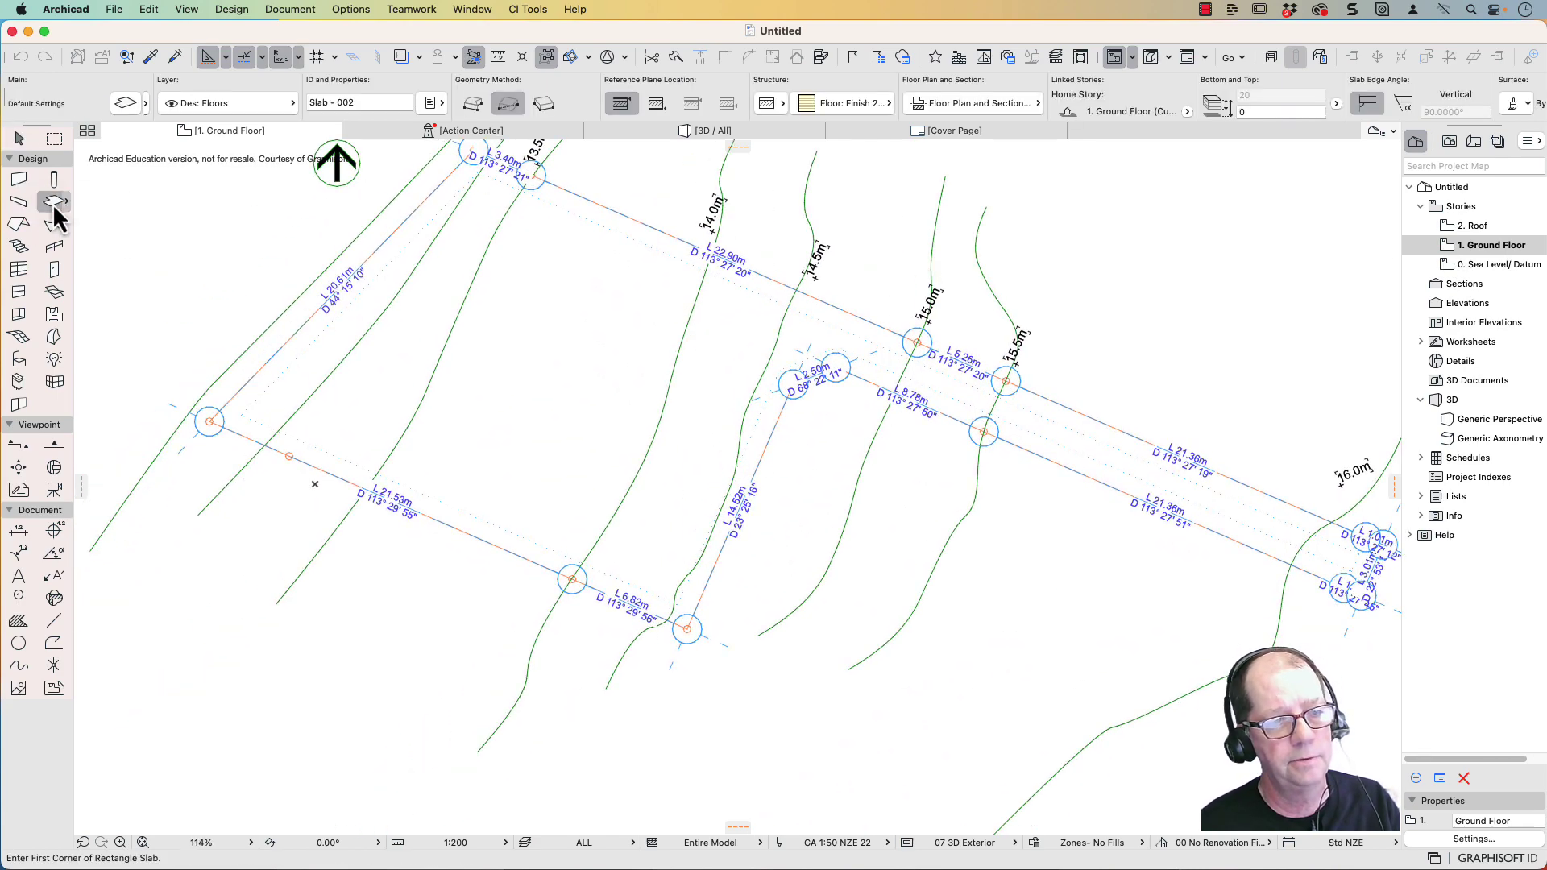
click(366, 438)
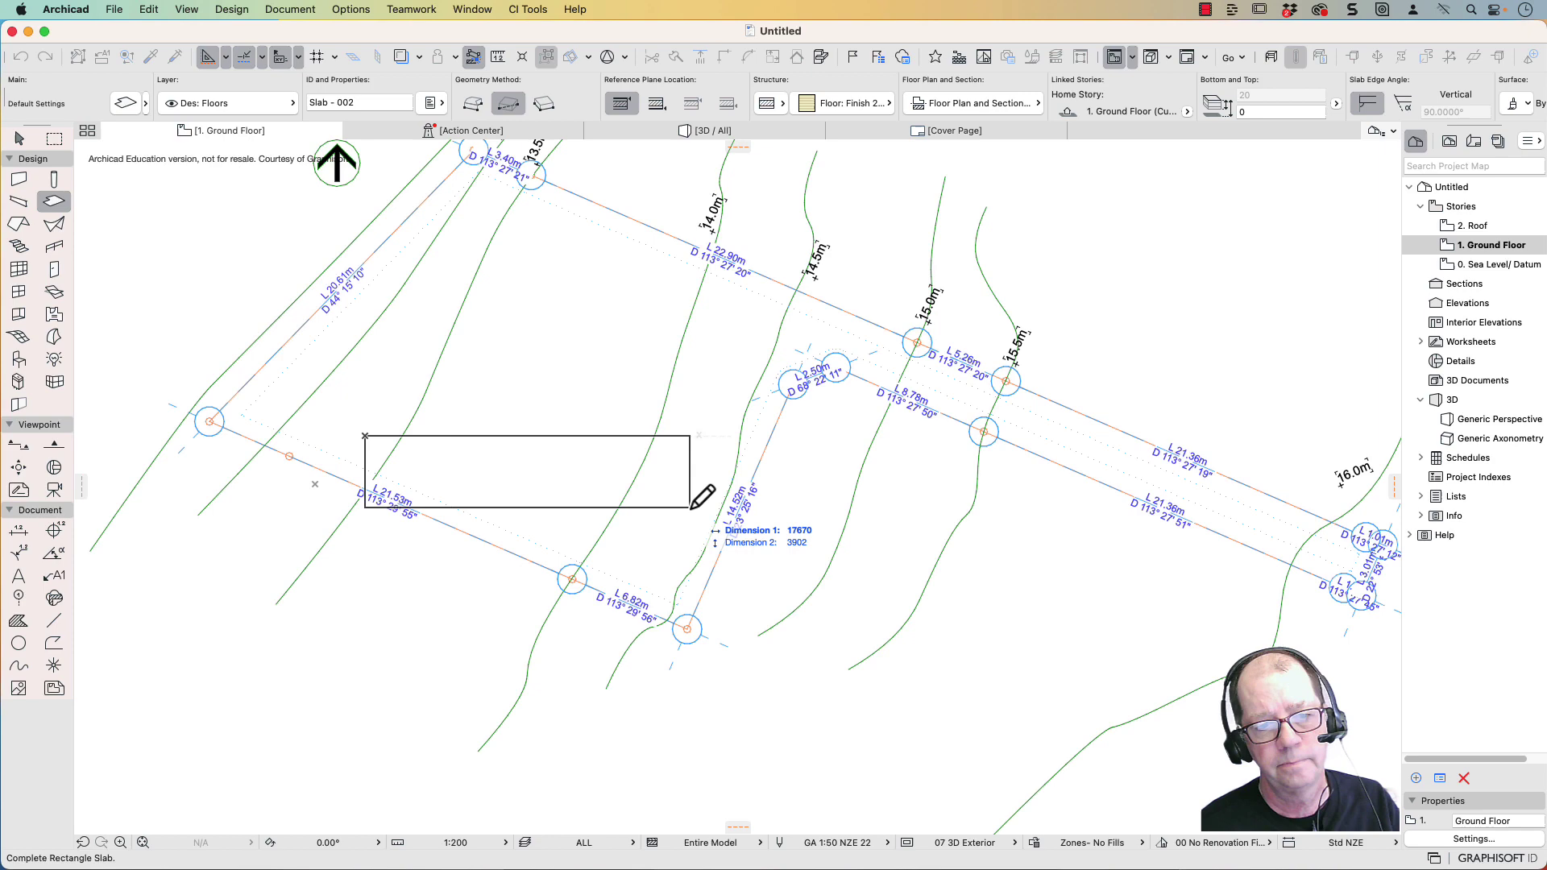
click(675, 545)
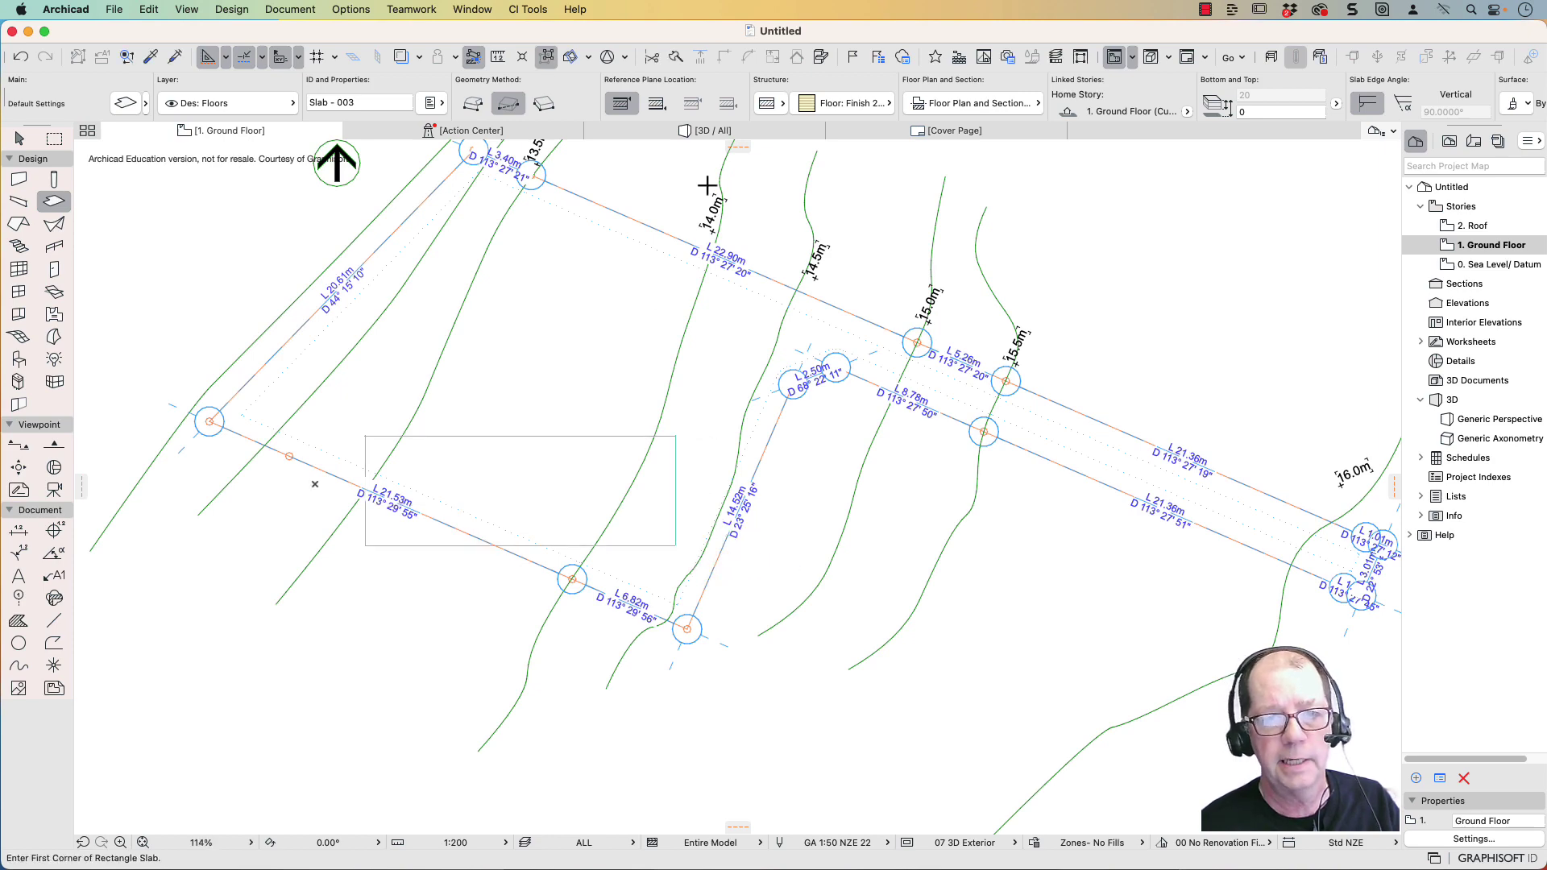
Check the slab's corner coordinates and elevation in 3D with the Tracker, then return to the plan
click(717, 130)
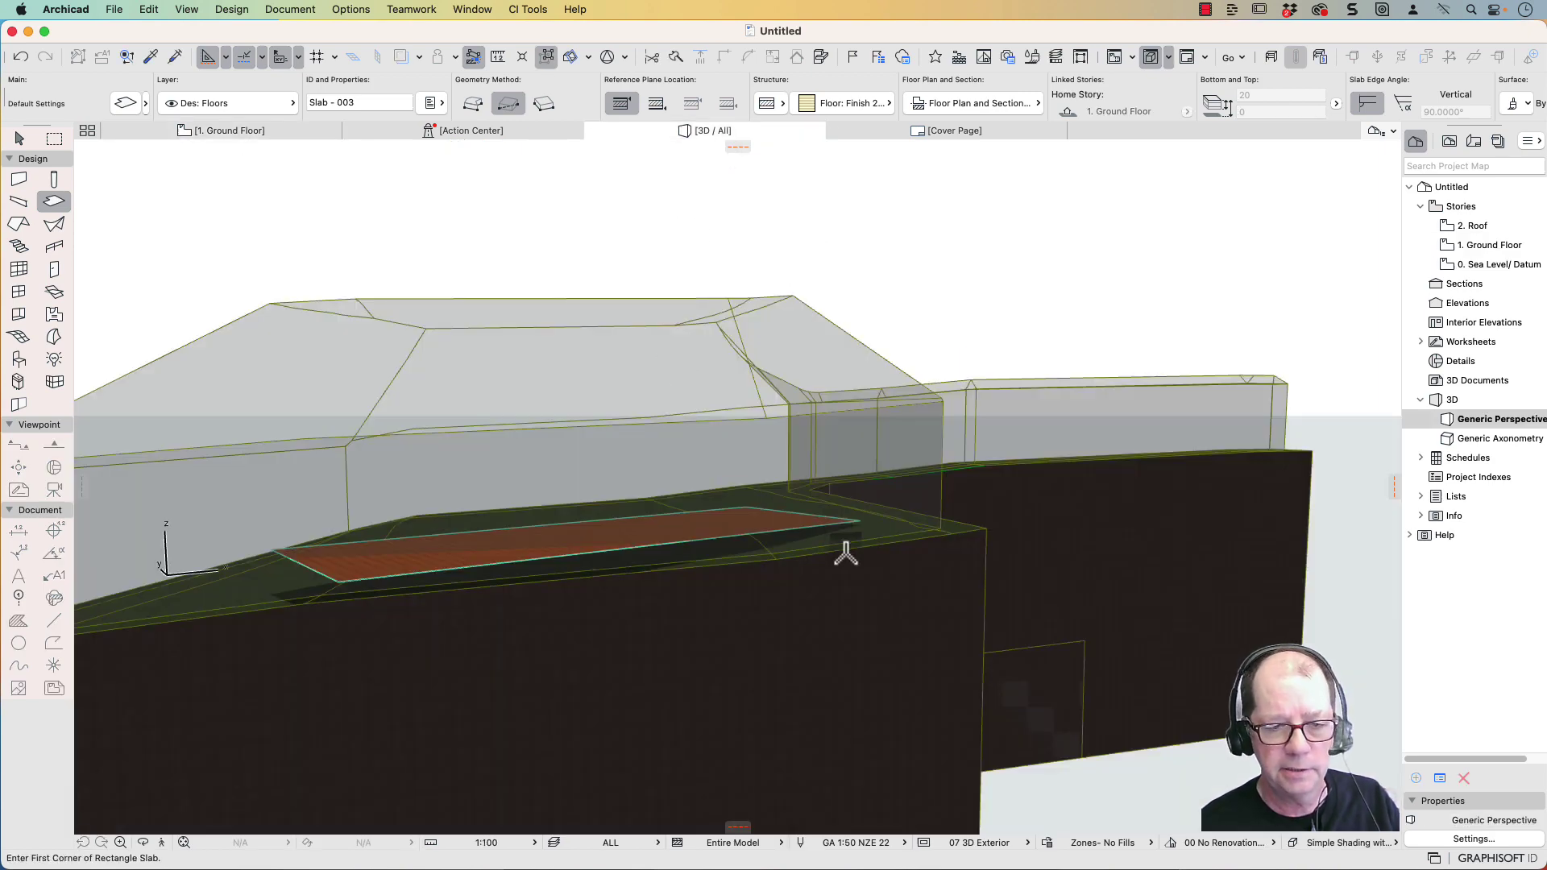
key(x)
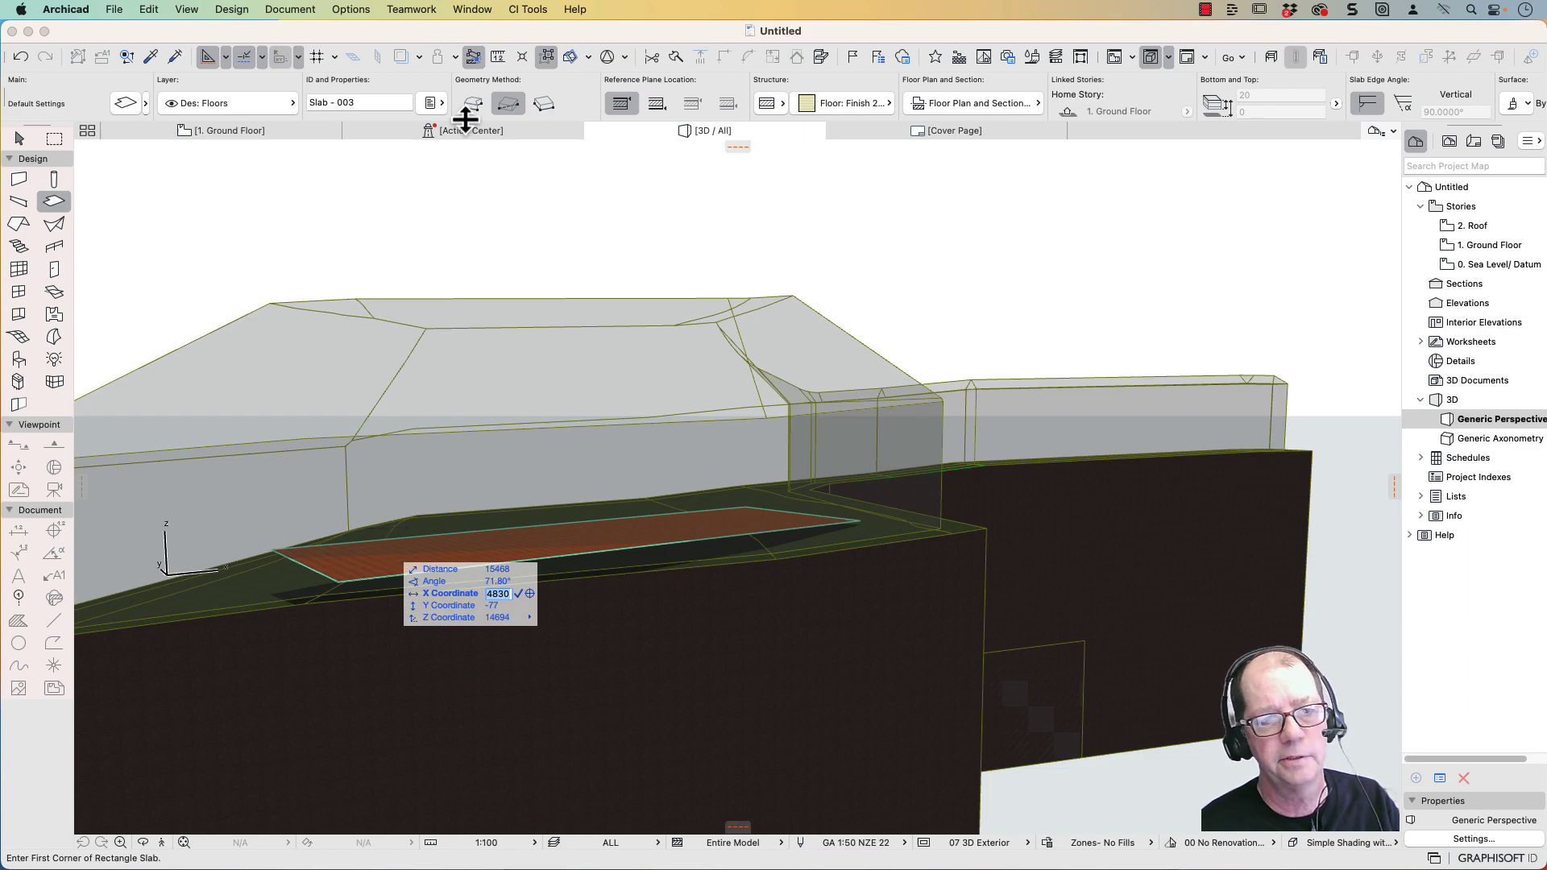
click(200, 135)
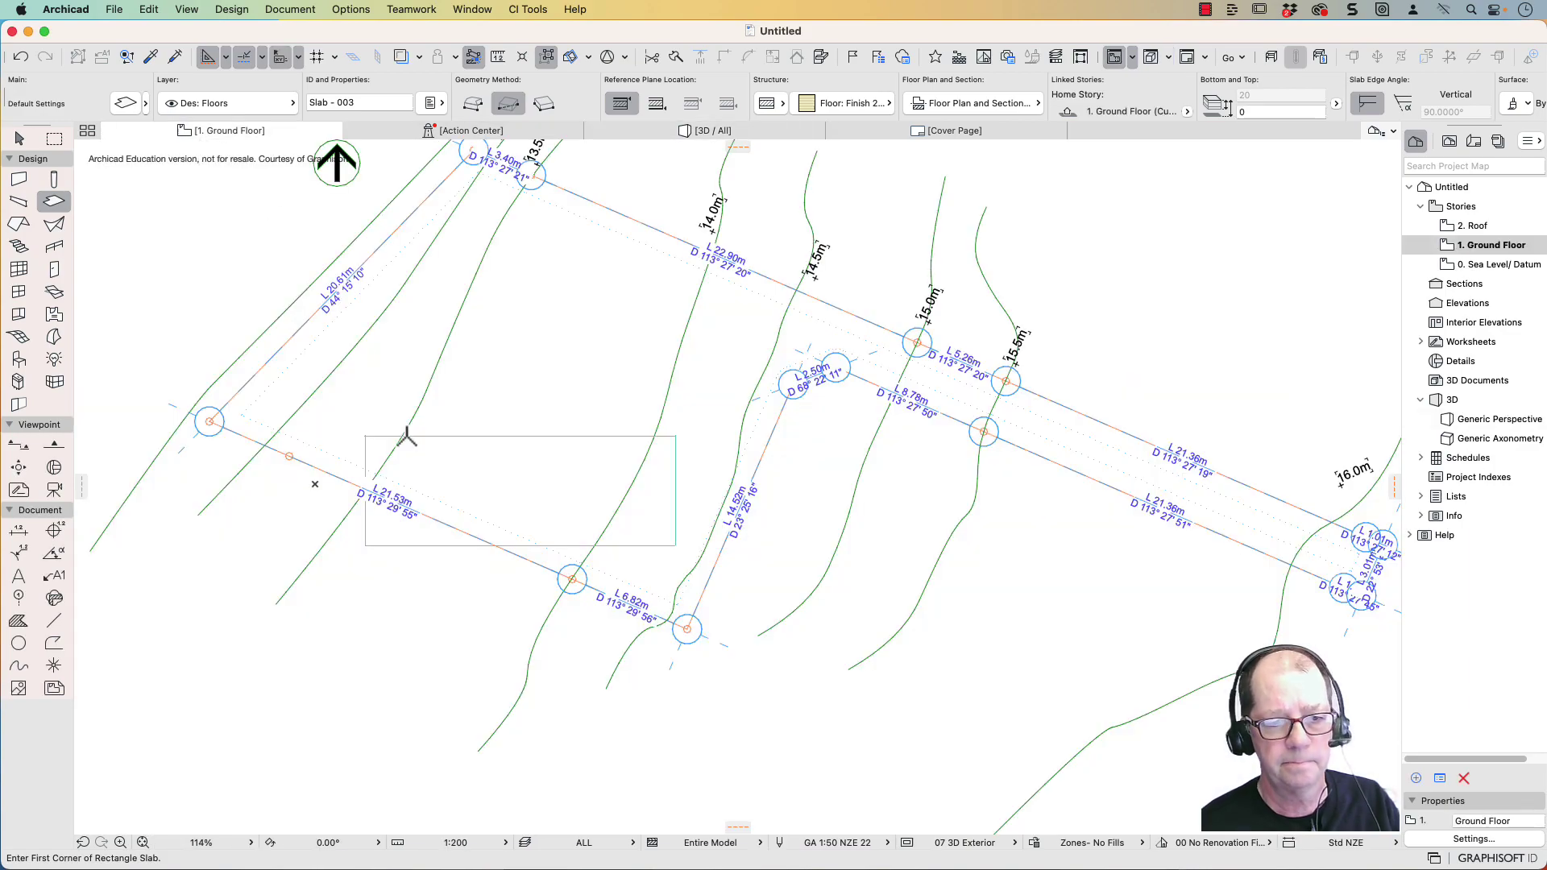